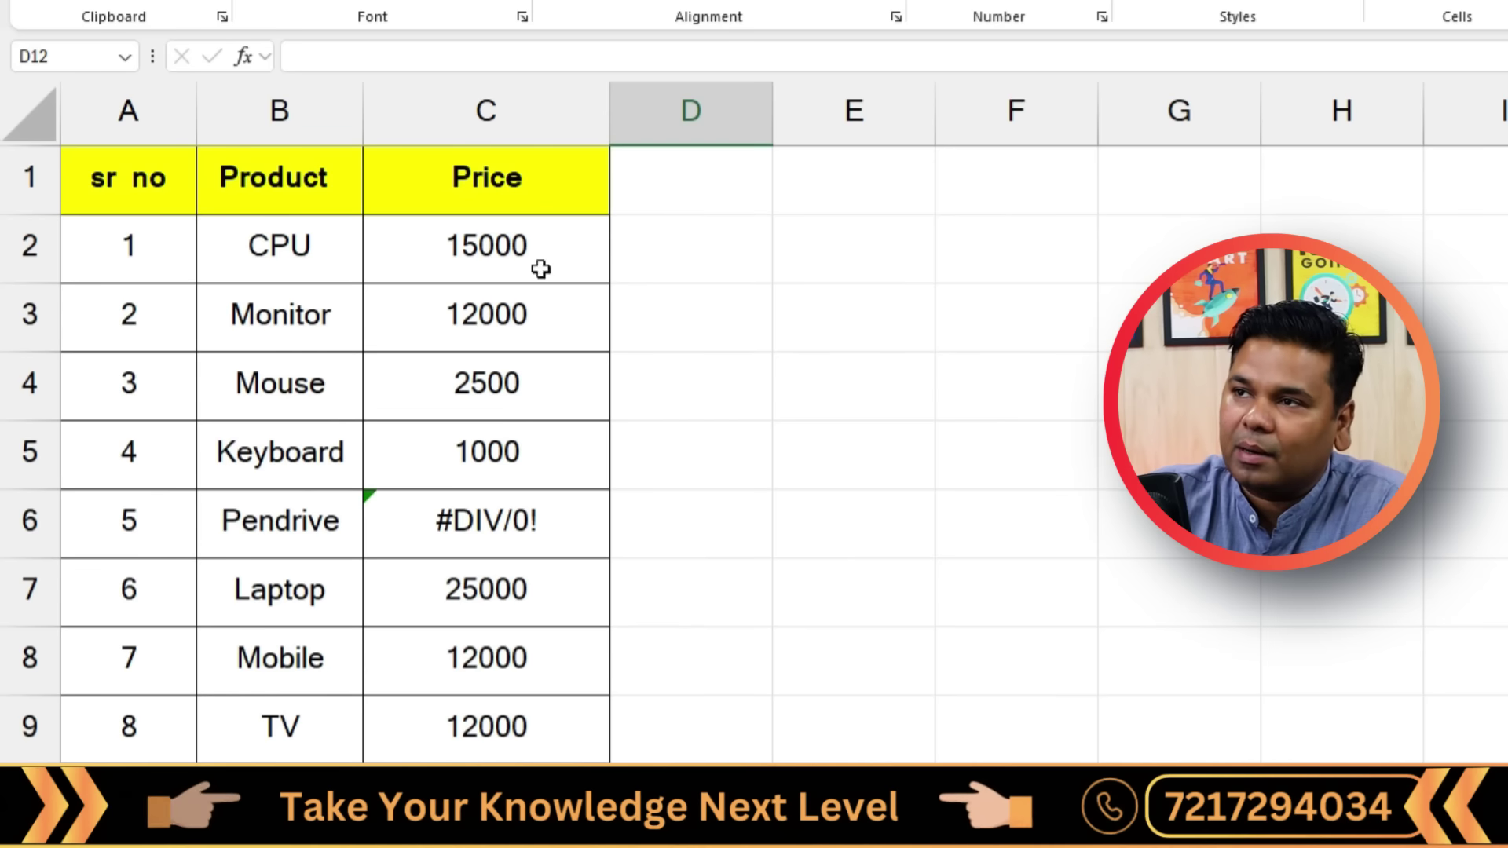
Review the sr no, Product and Price headers, the price column and C6's #DIV/0! error
left_click(132, 264)
left_click(263, 175)
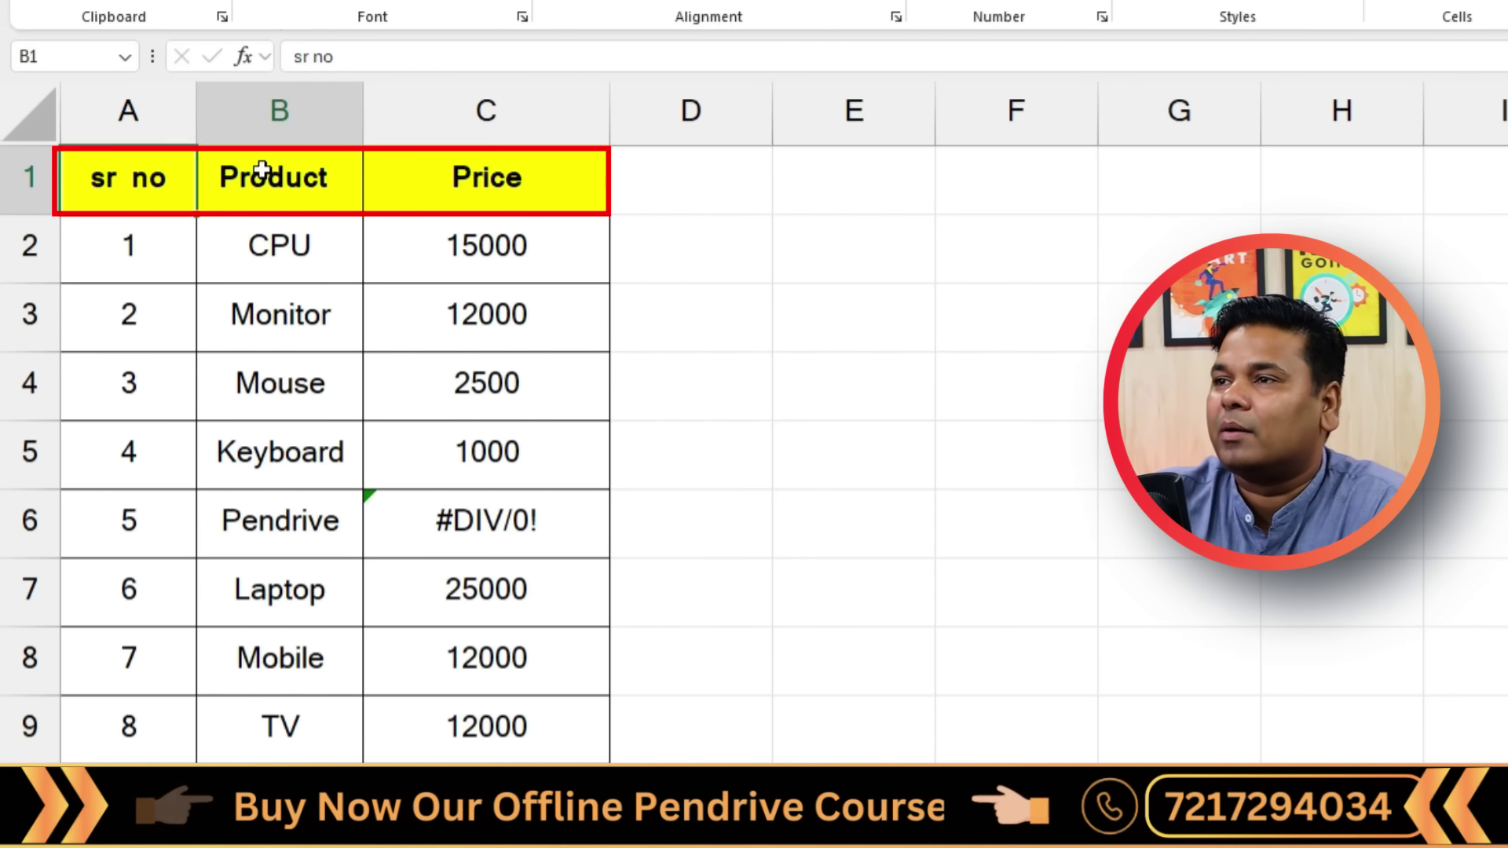
left_click(485, 178)
left_click_drag(512, 246, 507, 750)
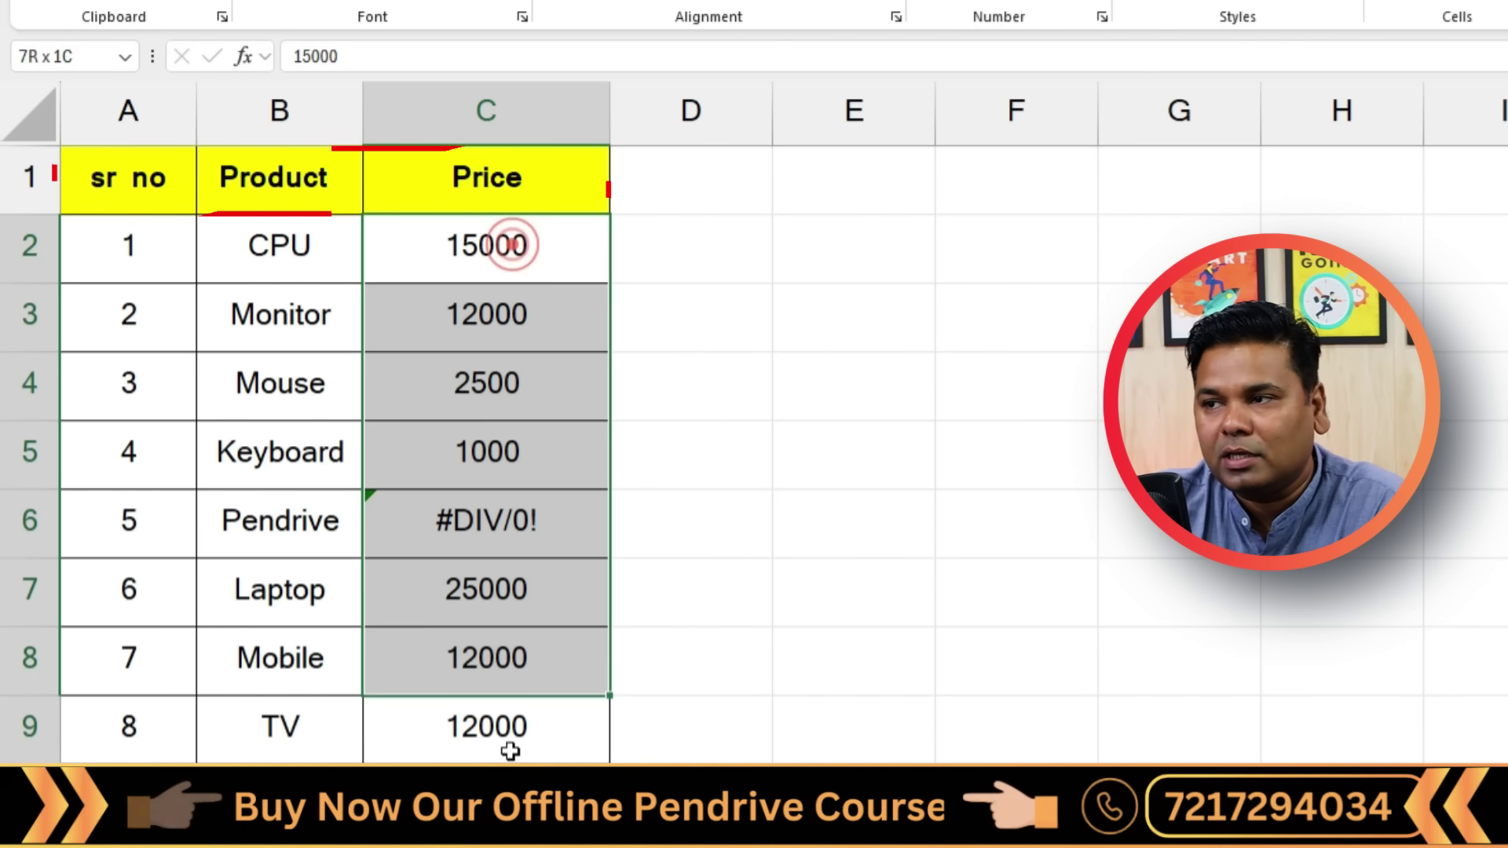
left_click(752, 734)
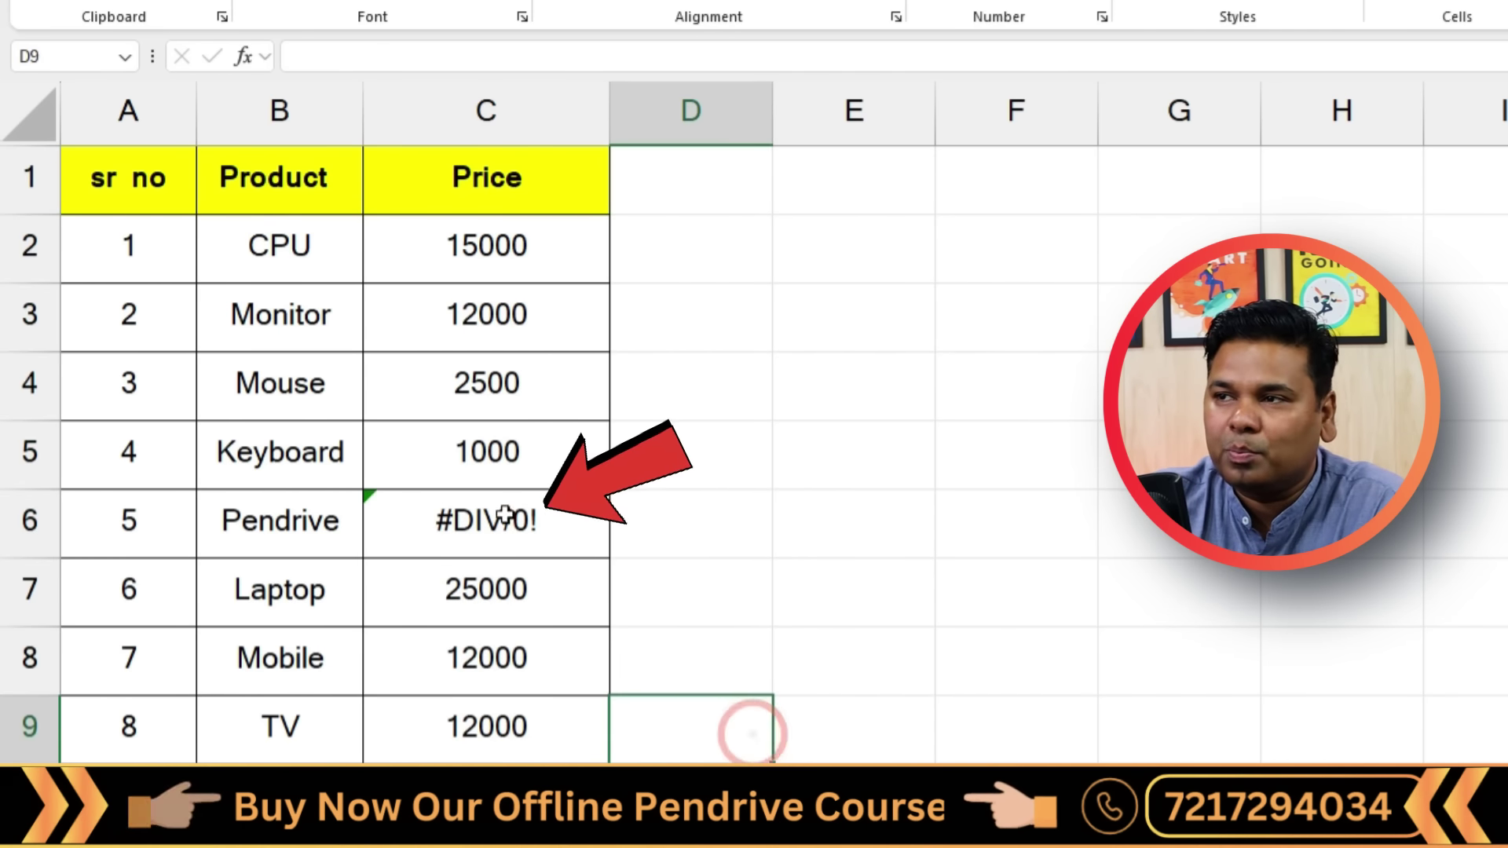
left_click(542, 520)
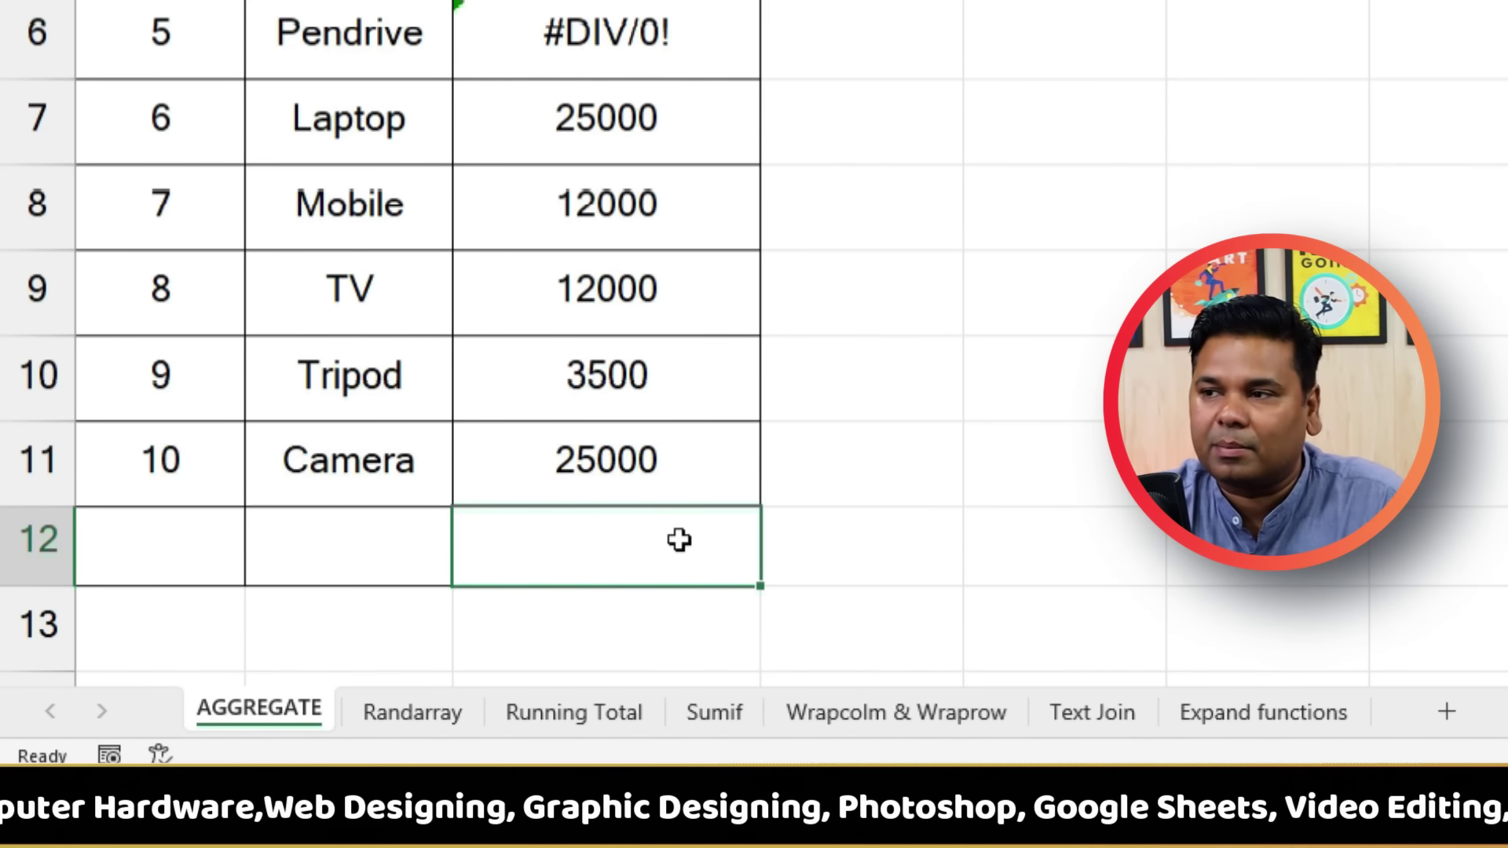
Start an =AGGREGATE( formula in C12 and scroll through its function_num options
type("=")
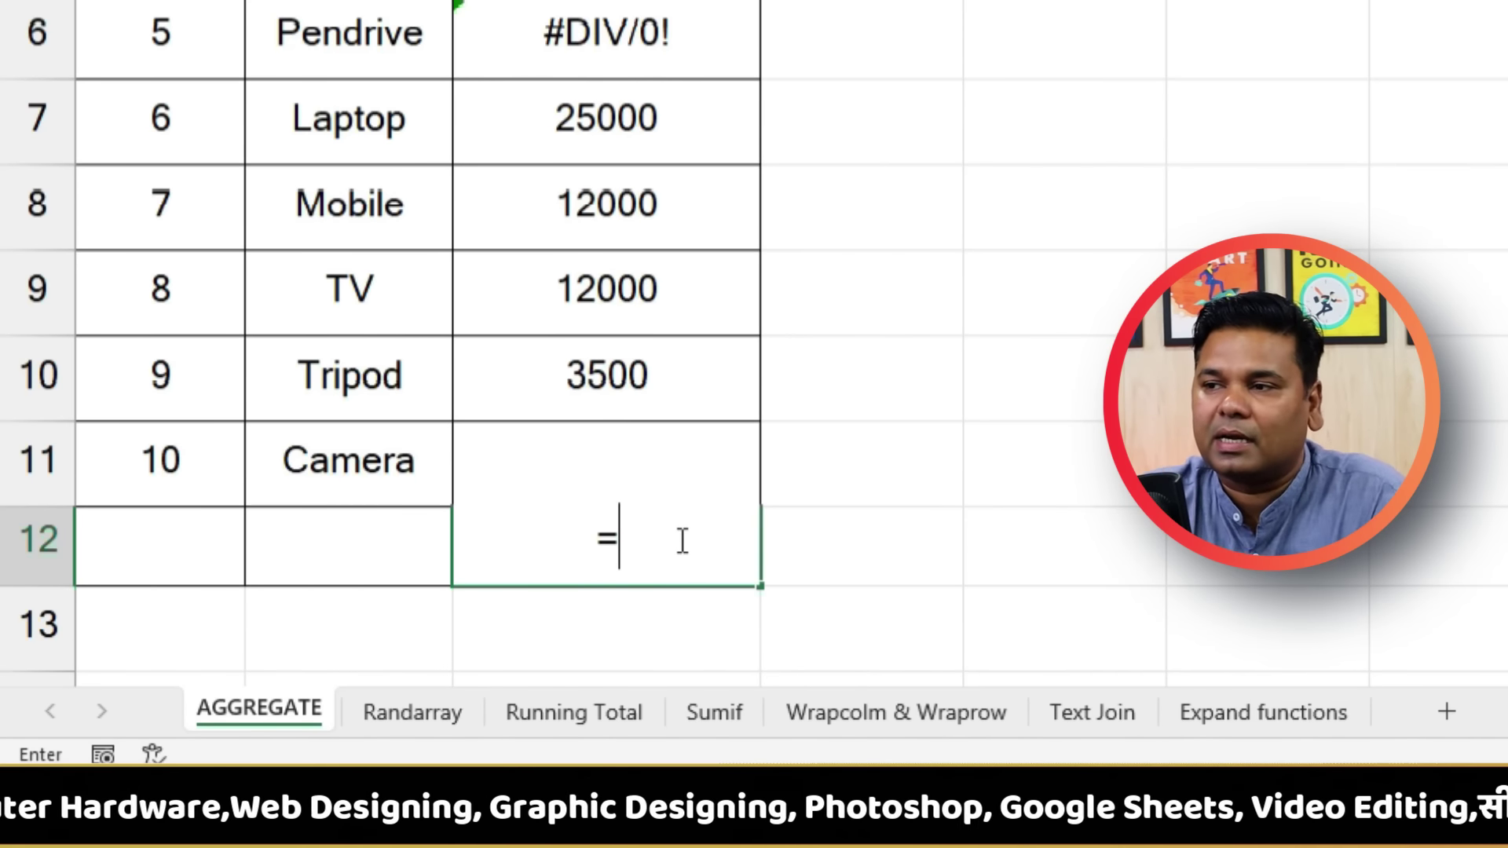
type("a")
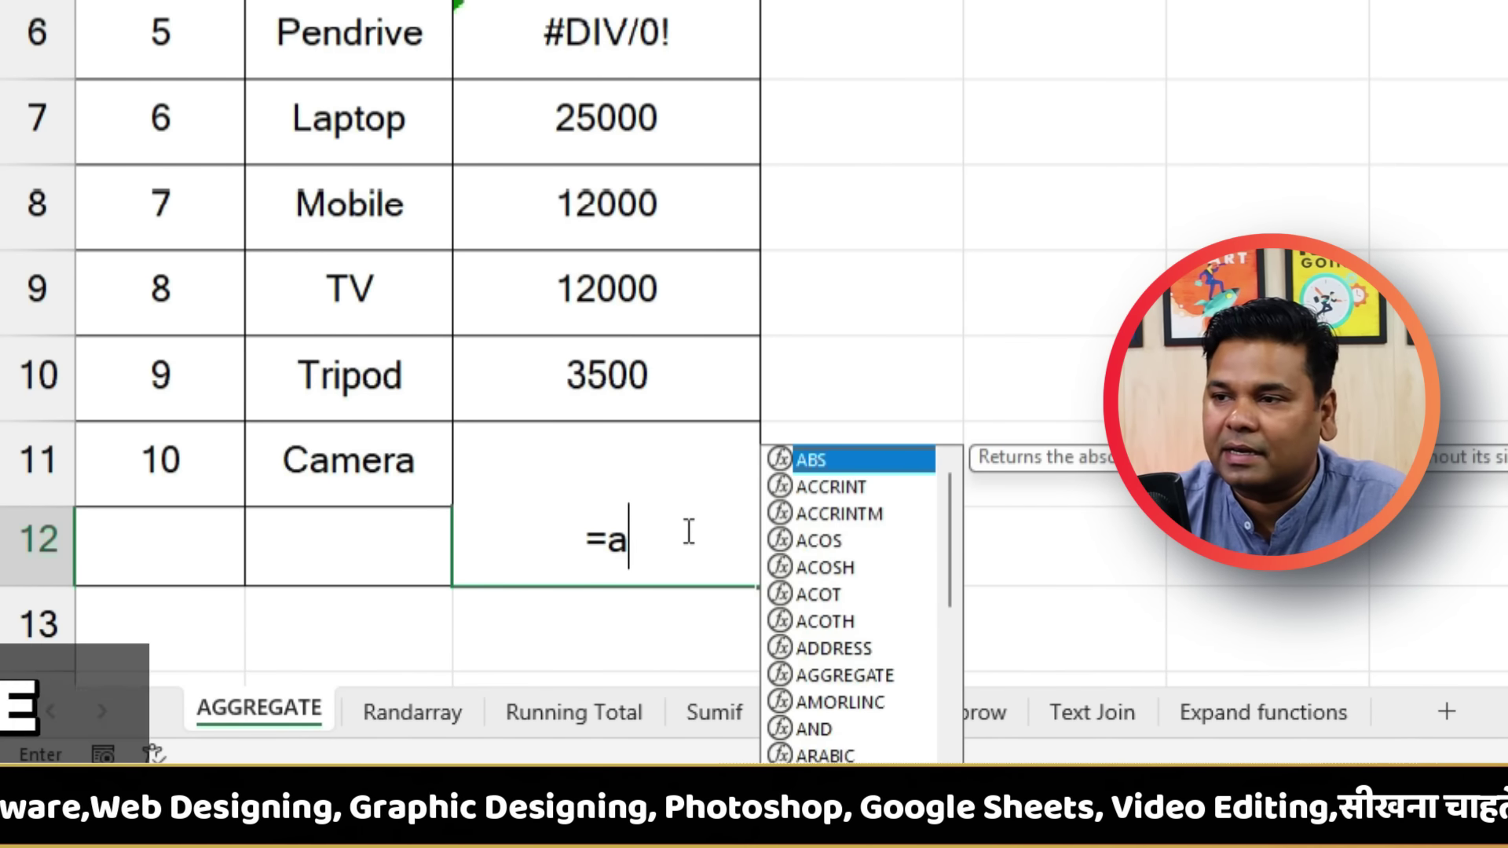
double_click(886, 675)
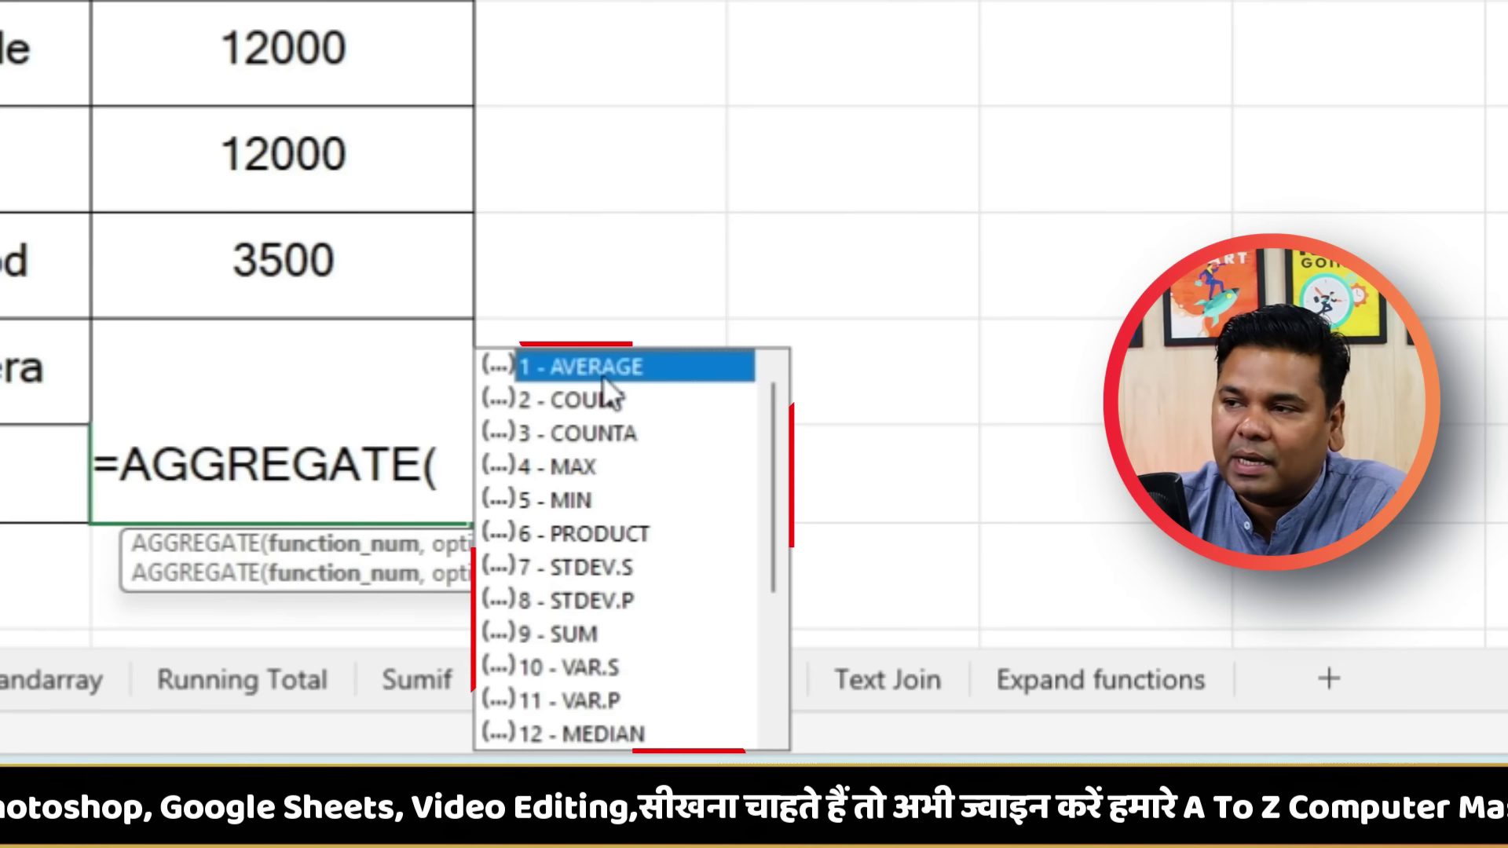
left_click_drag(771, 464, 778, 691)
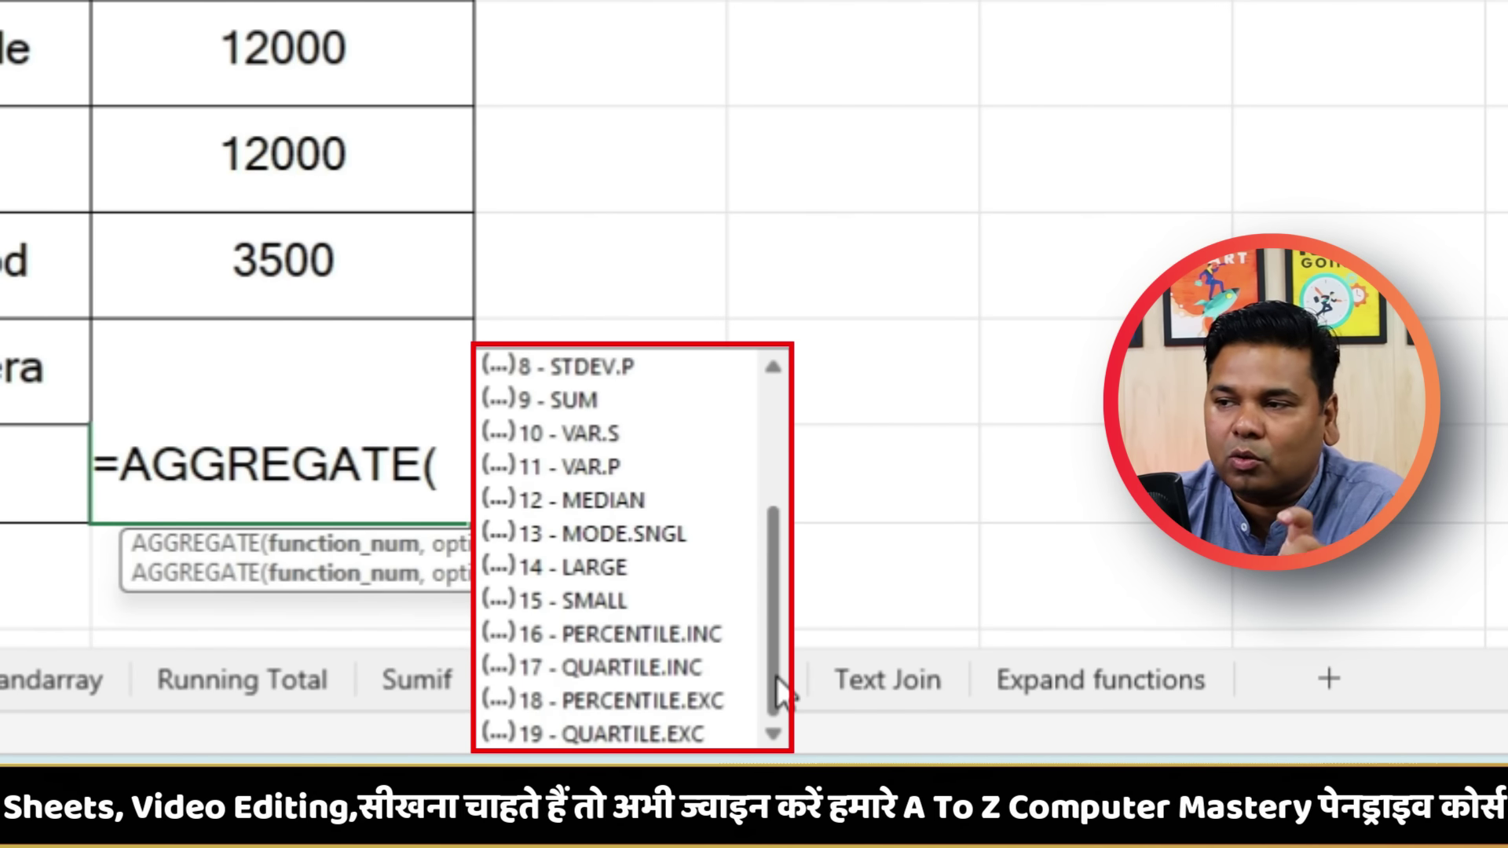
left_click_drag(776, 676, 801, 385)
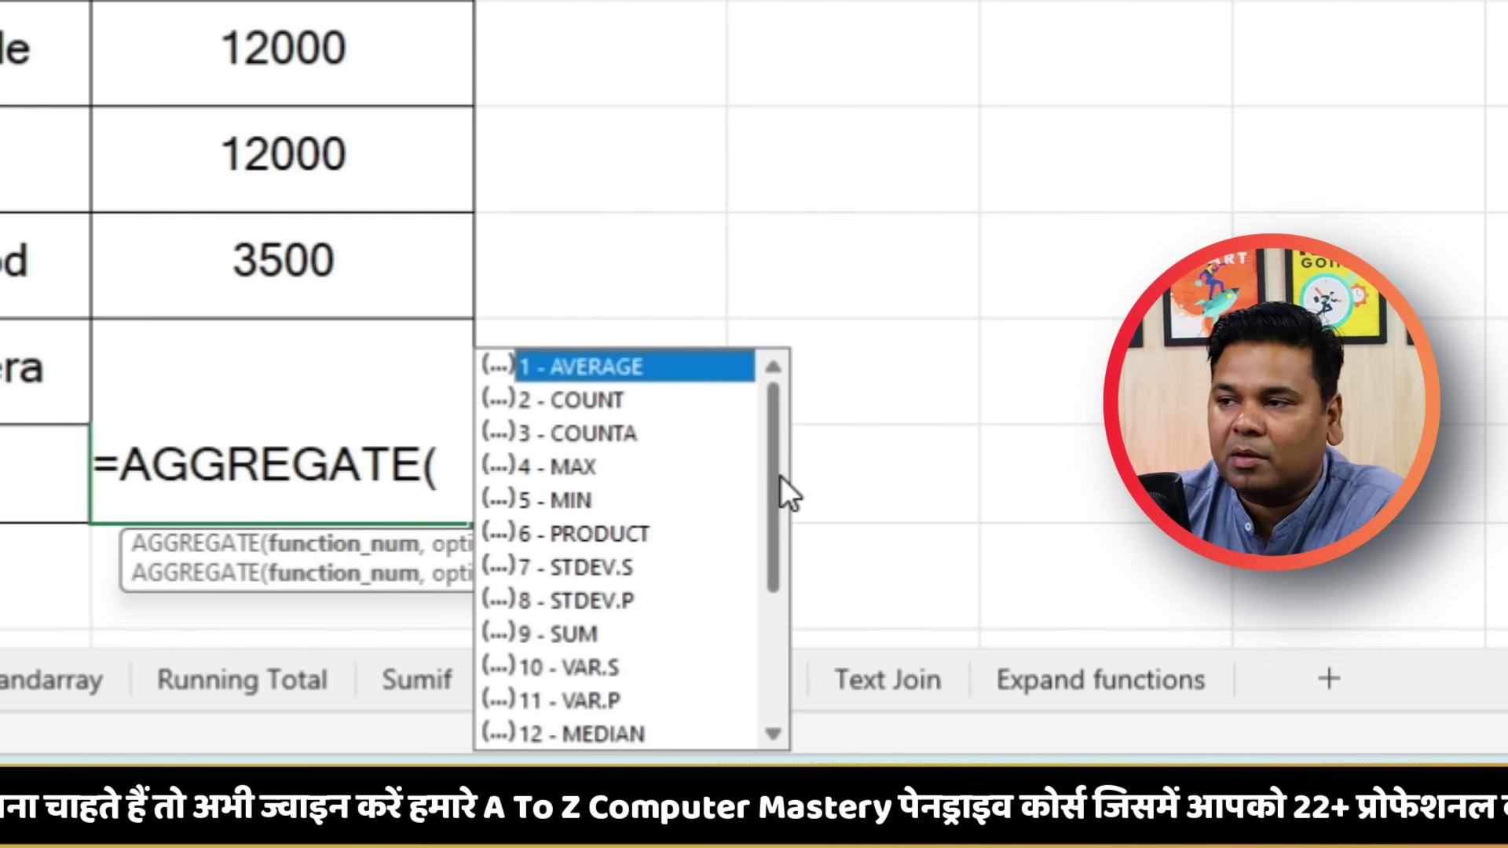
left_click_drag(780, 476, 779, 620)
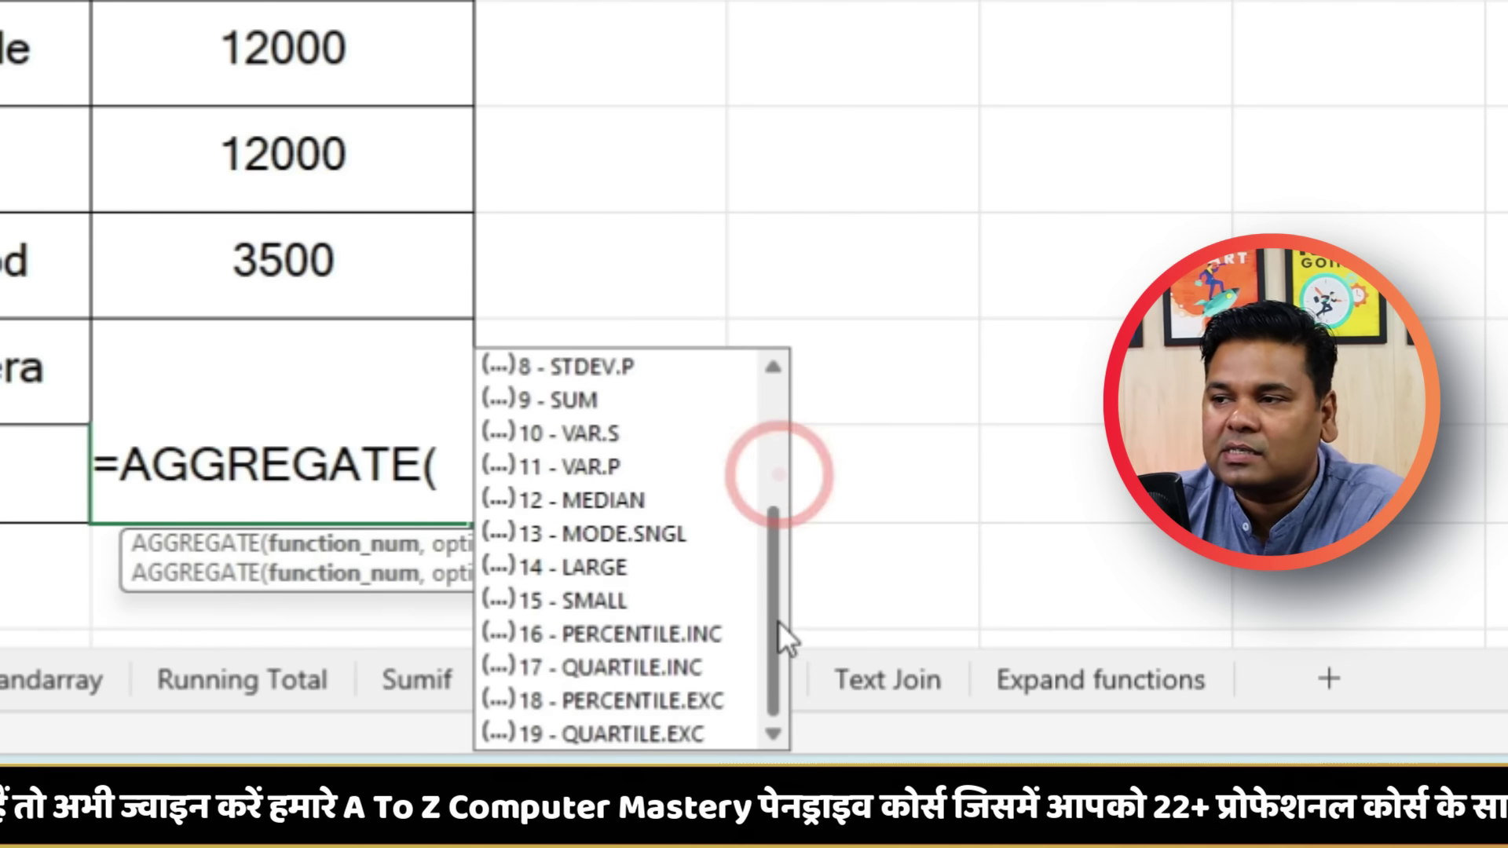
left_click_drag(782, 532, 790, 336)
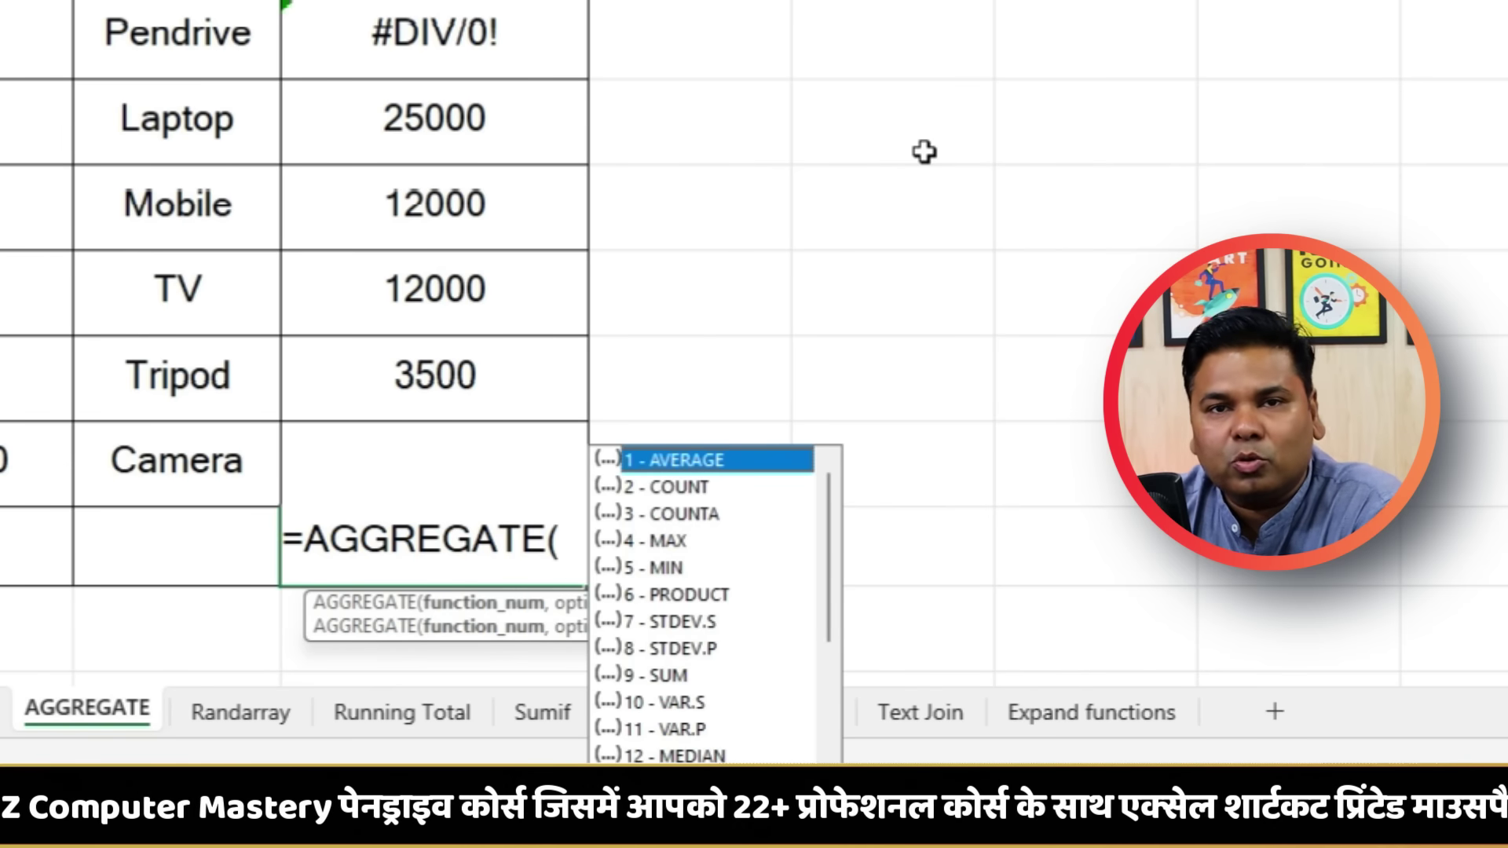
Replace the AGGREGATE attempt with =SUM(C2:C10) in C12, which returns #DIV/0!, and begin retyping =agg
key("Escape")
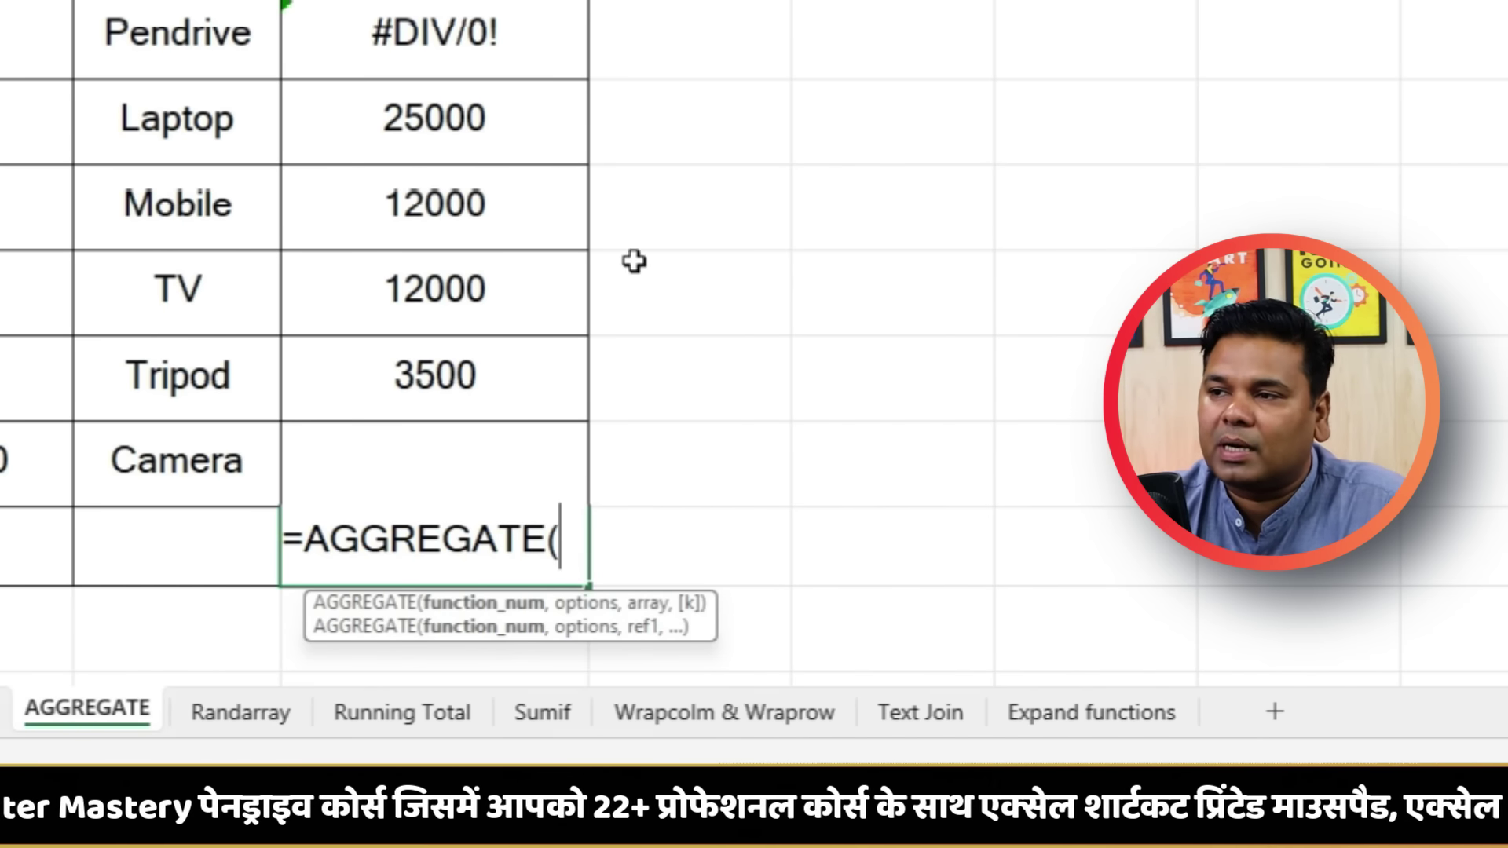
key("Escape")
type("=")
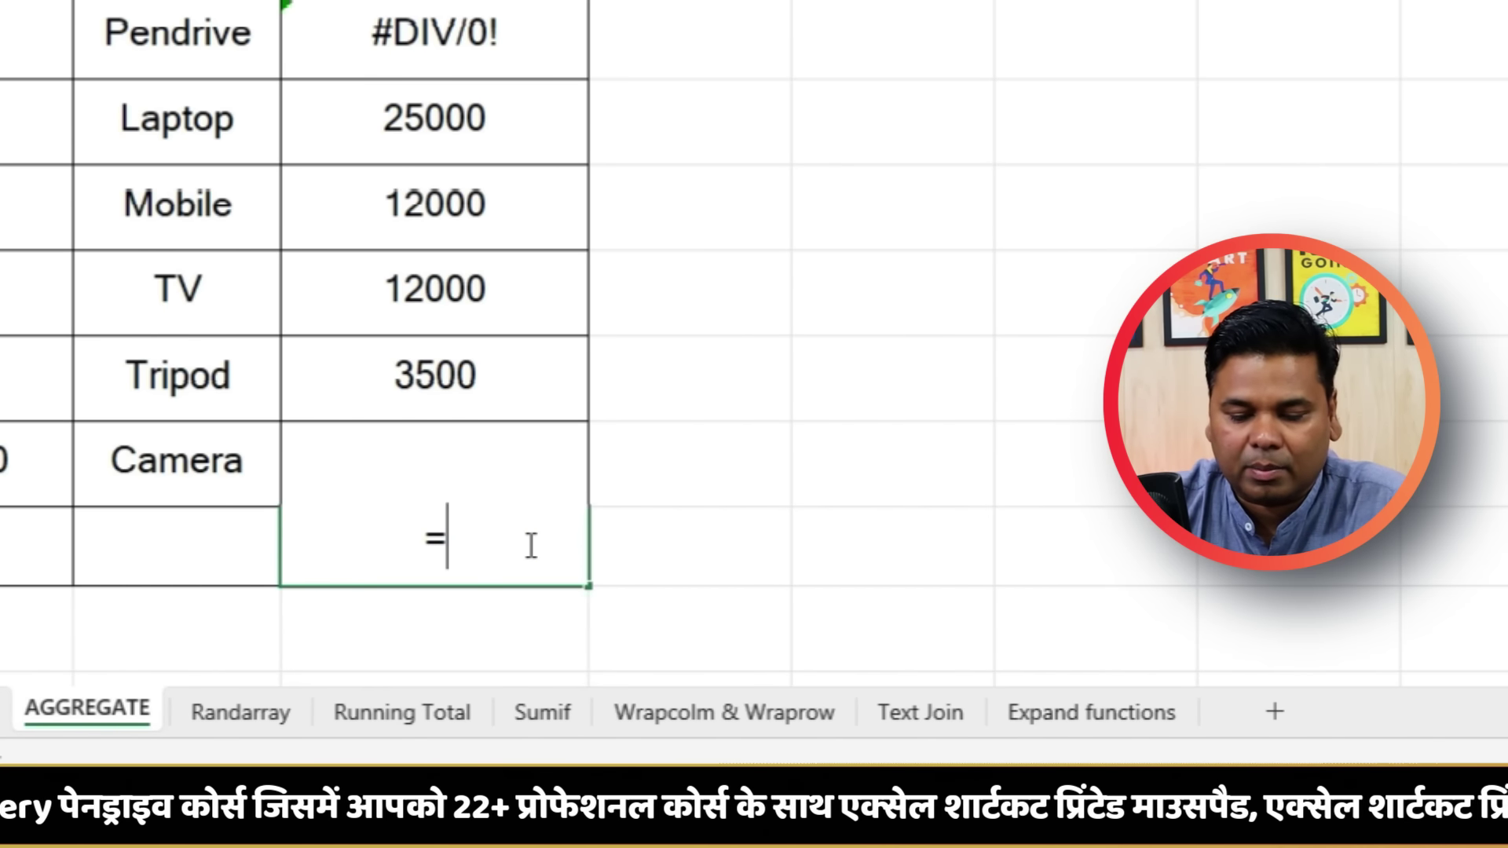
type("sum")
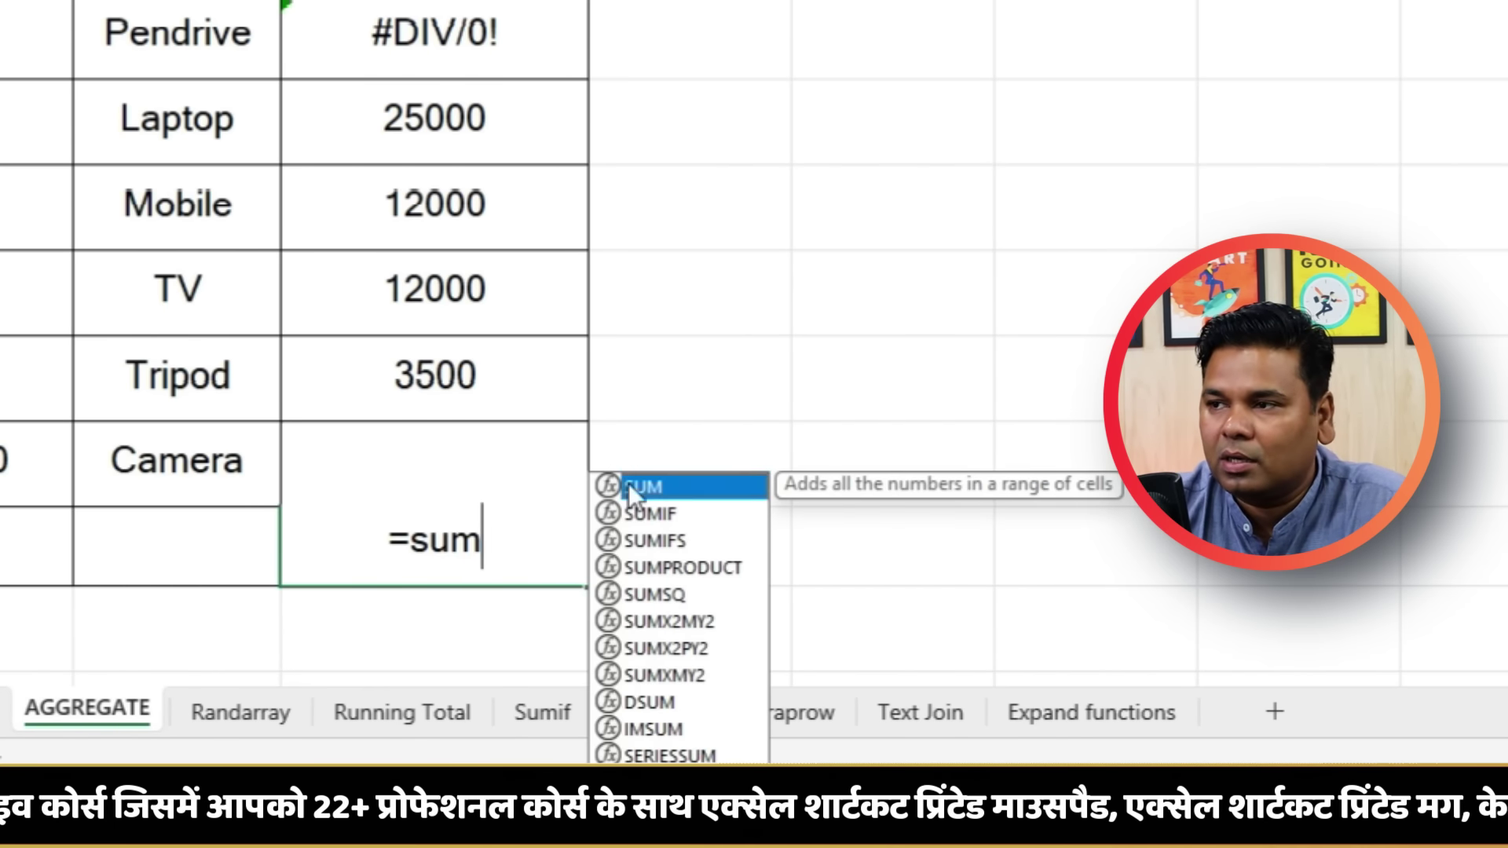
double_click(628, 483)
left_click_drag(363, 175, 404, 592)
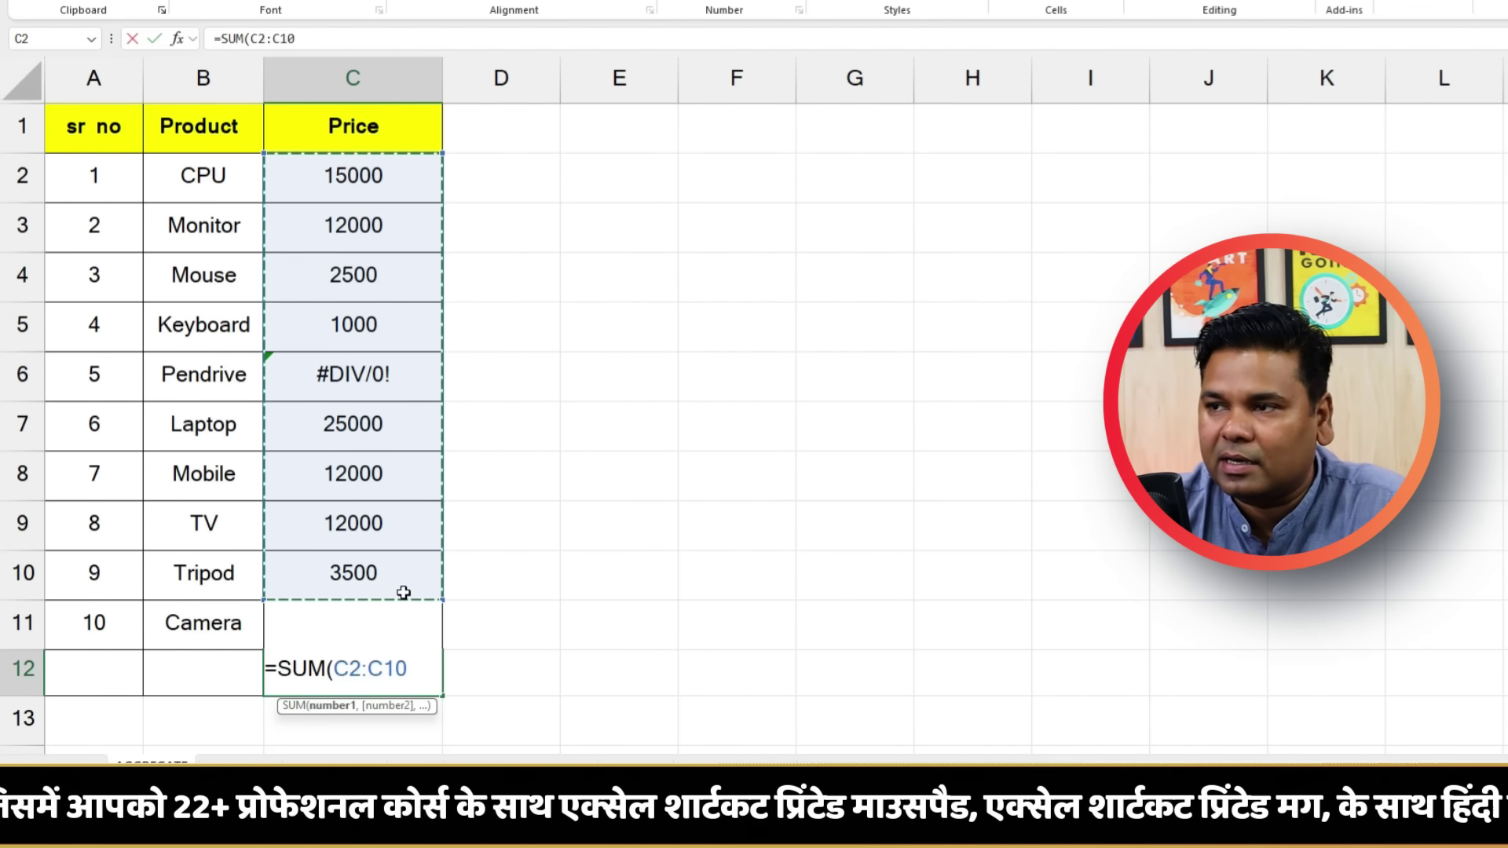
type(")")
key("Return")
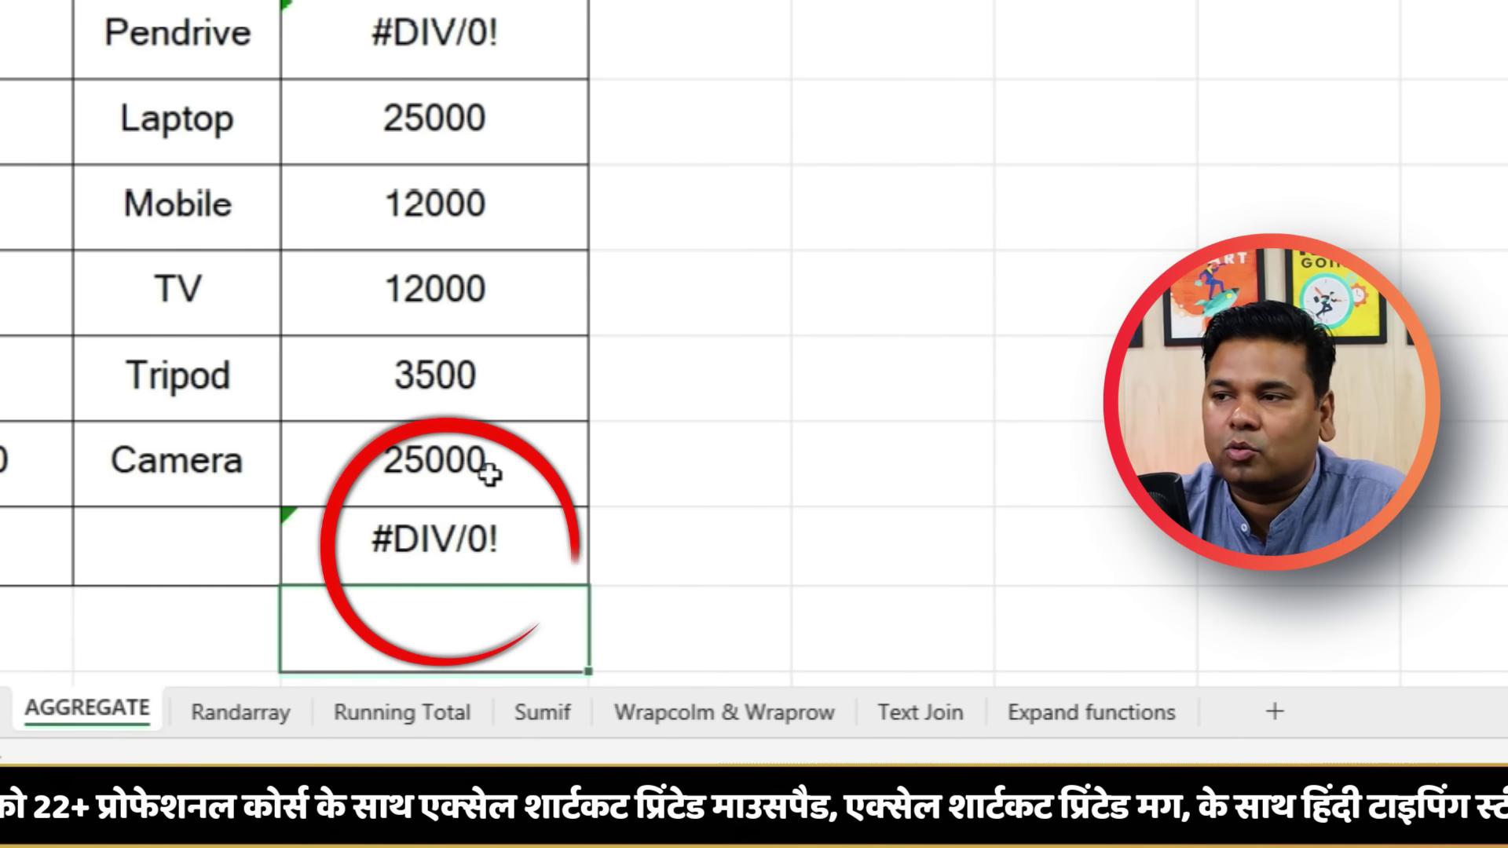
key("Up")
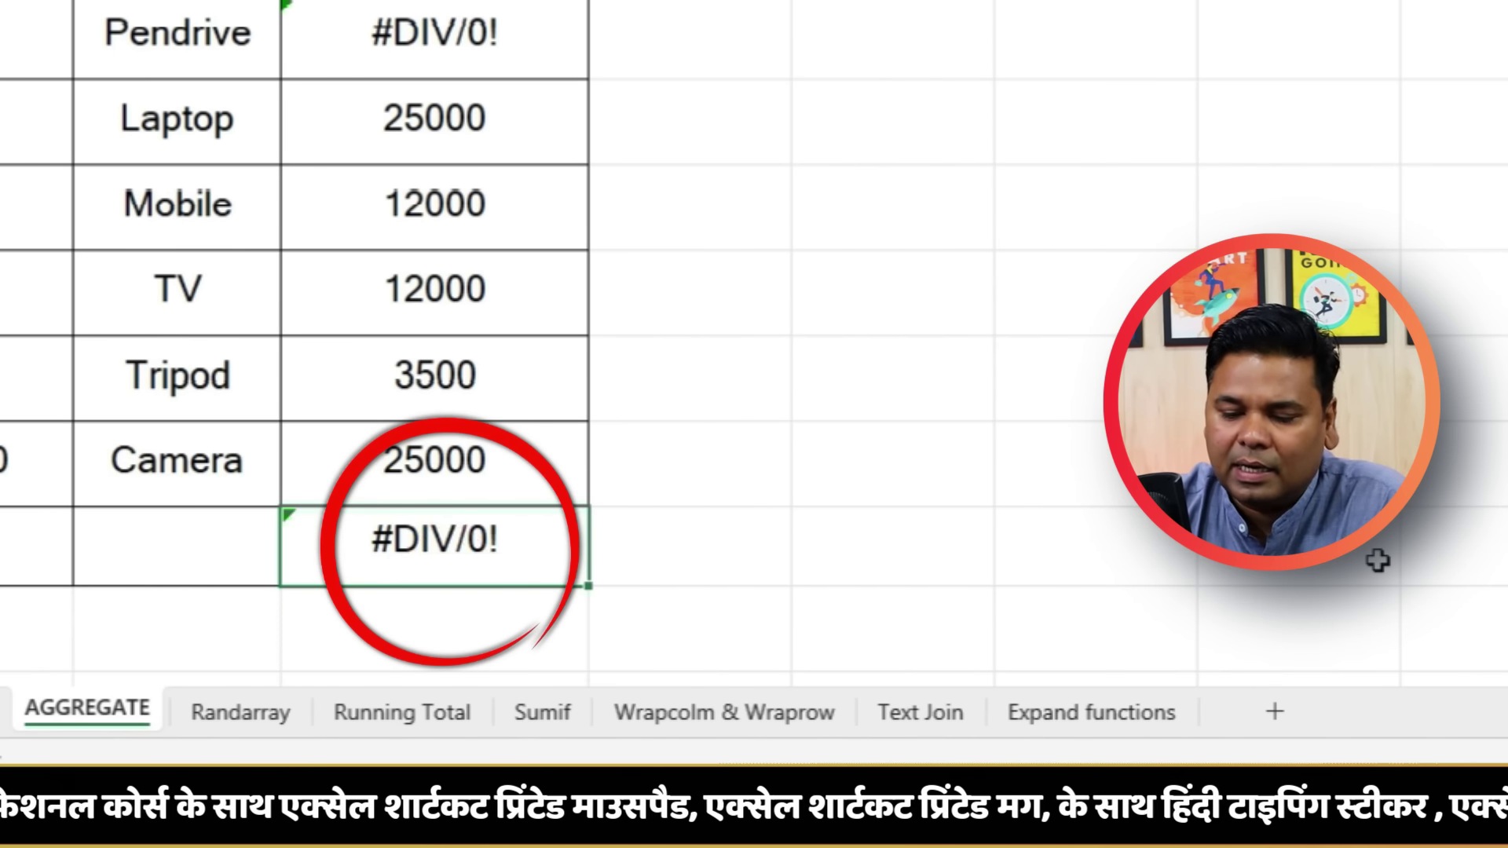
type("=a")
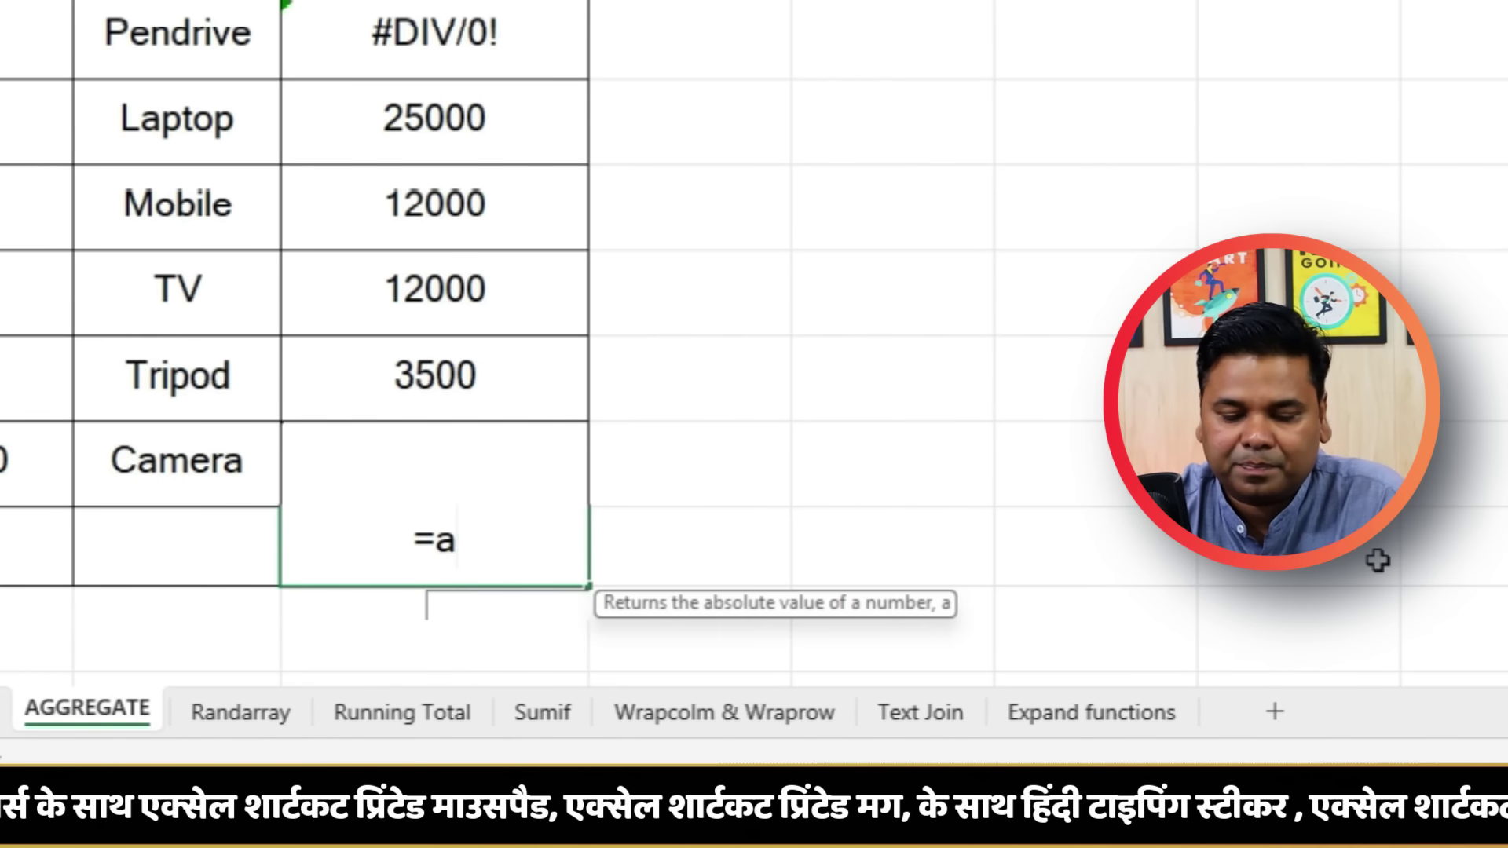
type("gg")
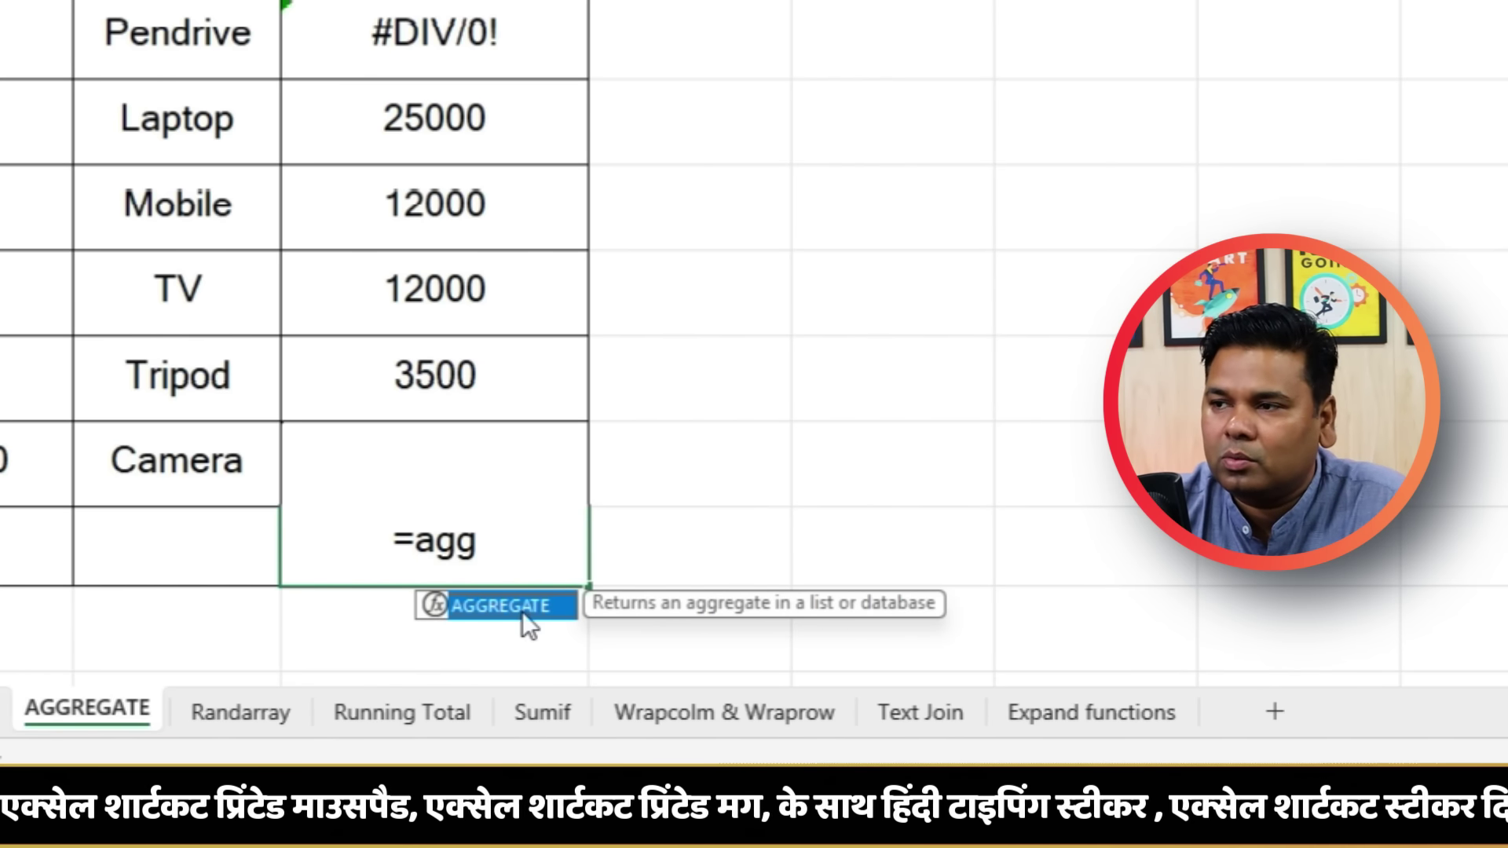
Enter =AGGREGATE(9,6,C2:C10) in C12 so the price total ignores errors and shows 83000
double_click(521, 611)
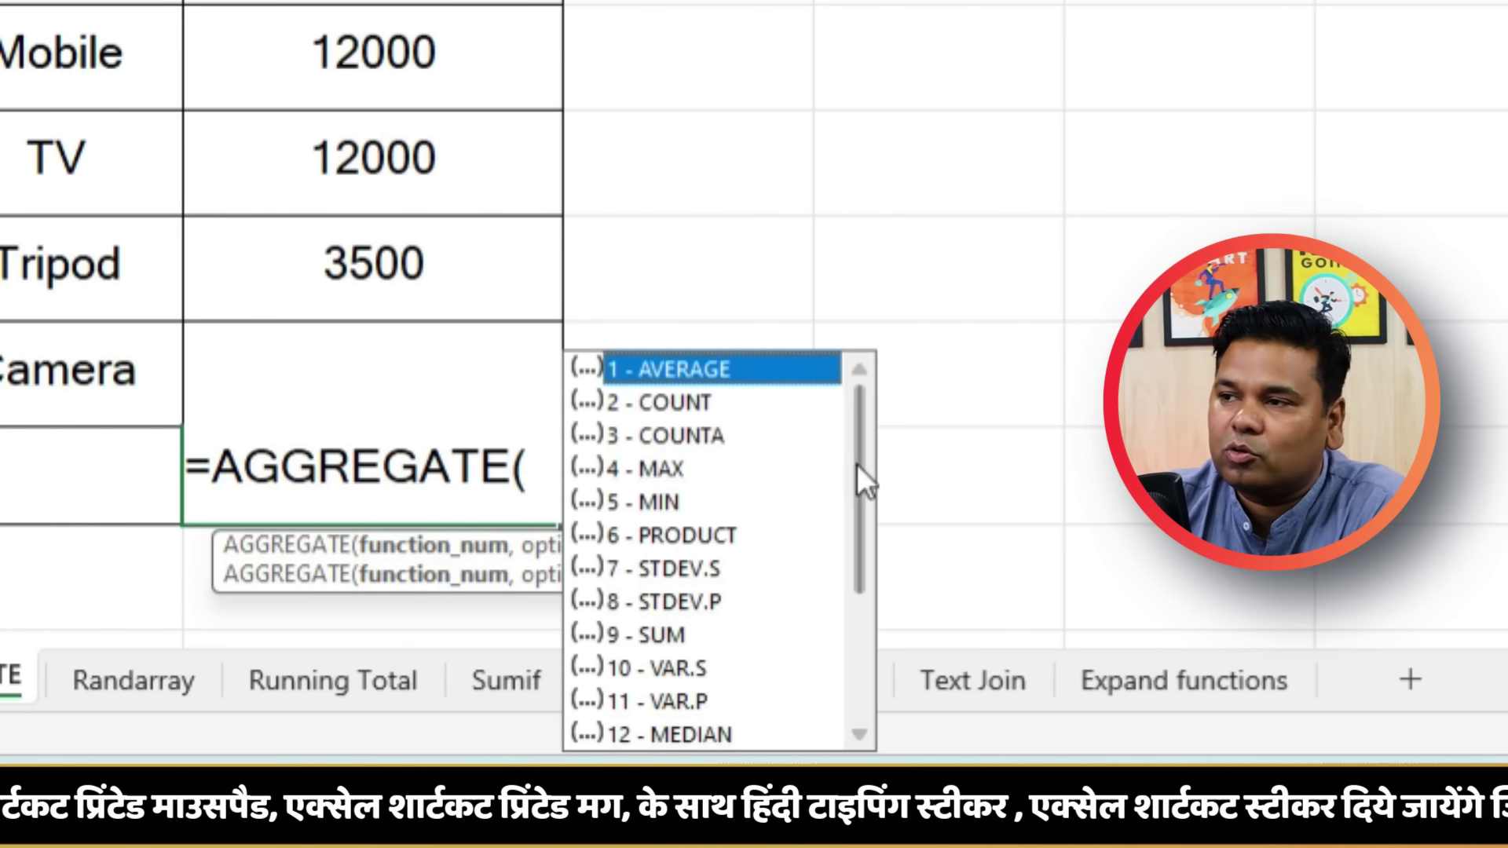
left_click_drag(863, 446, 865, 520)
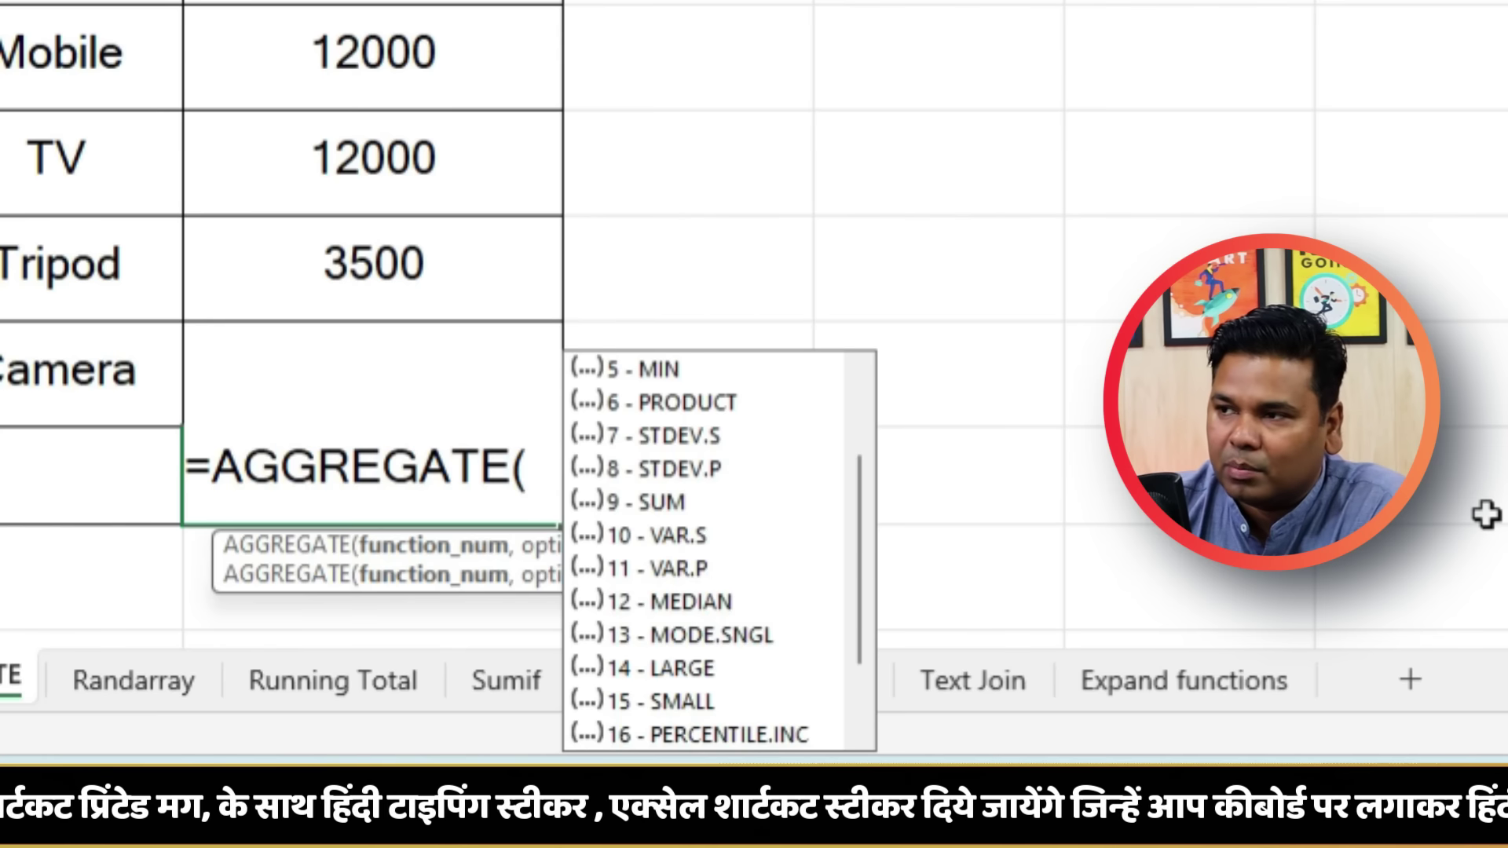
type("9")
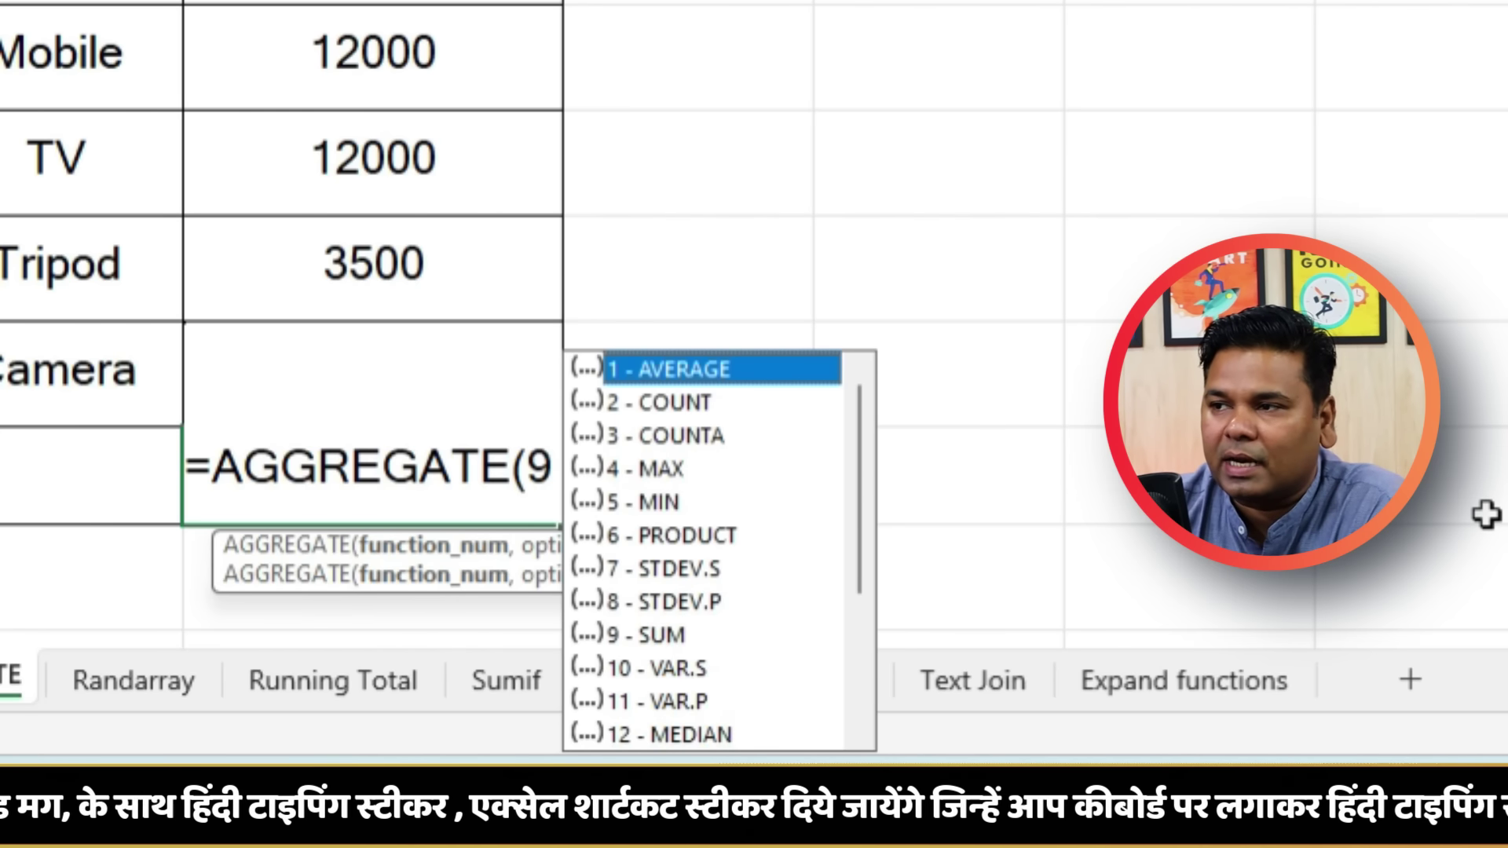
type(",")
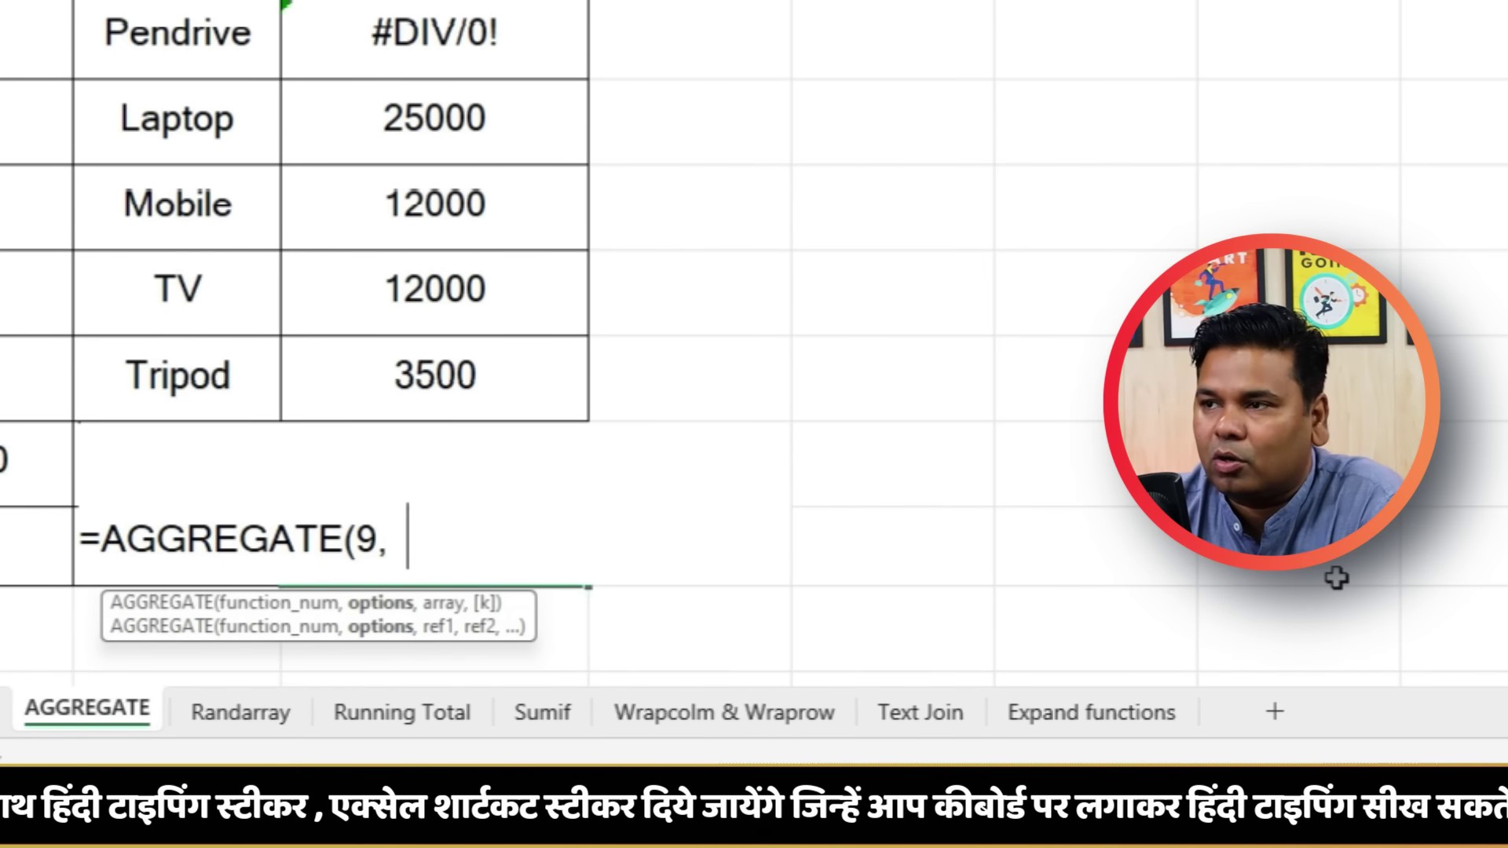
key("BackSpace")
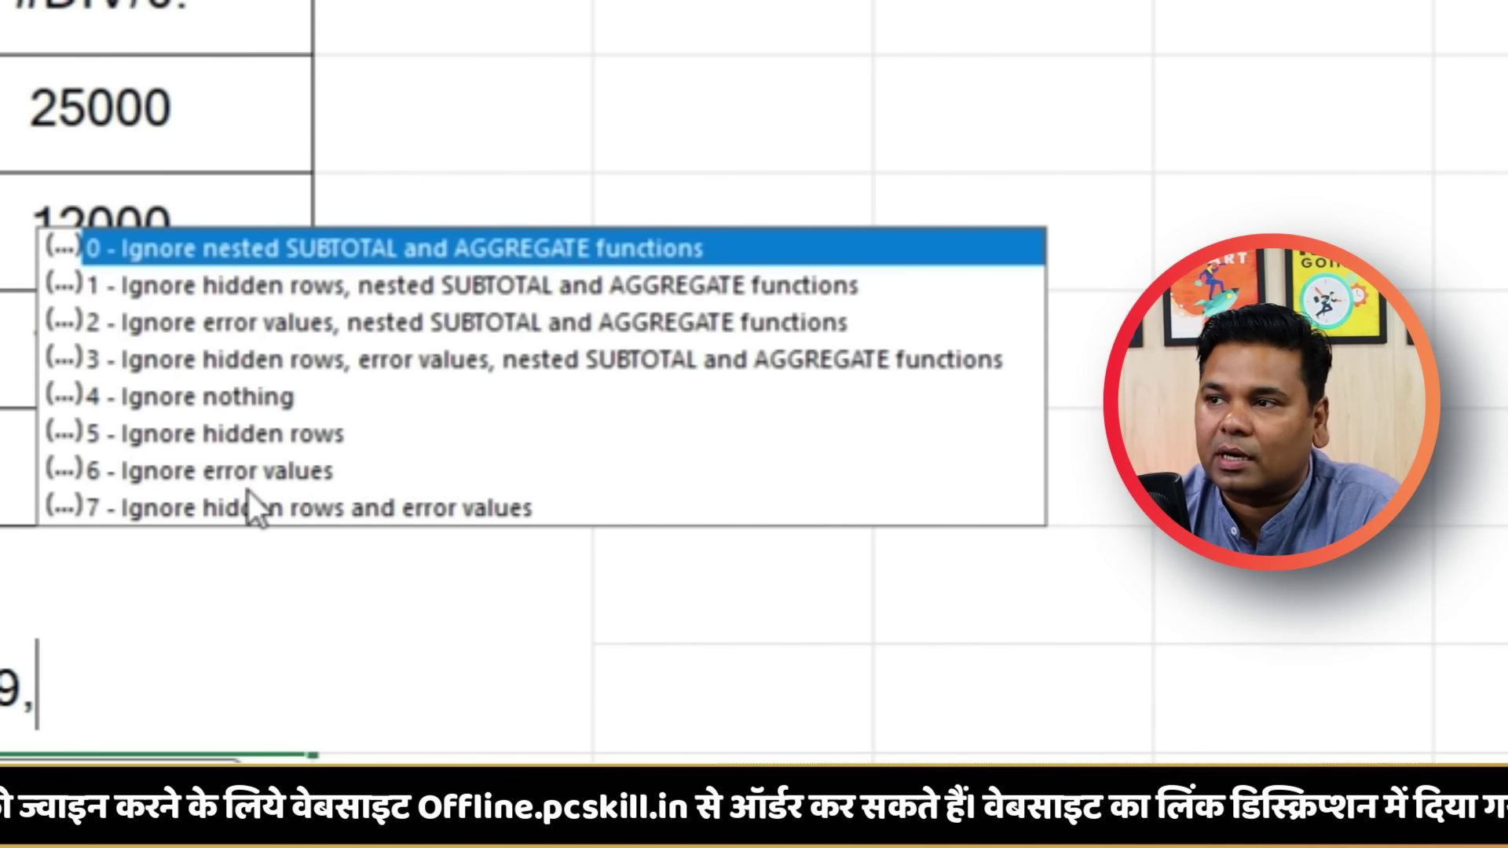
type("6")
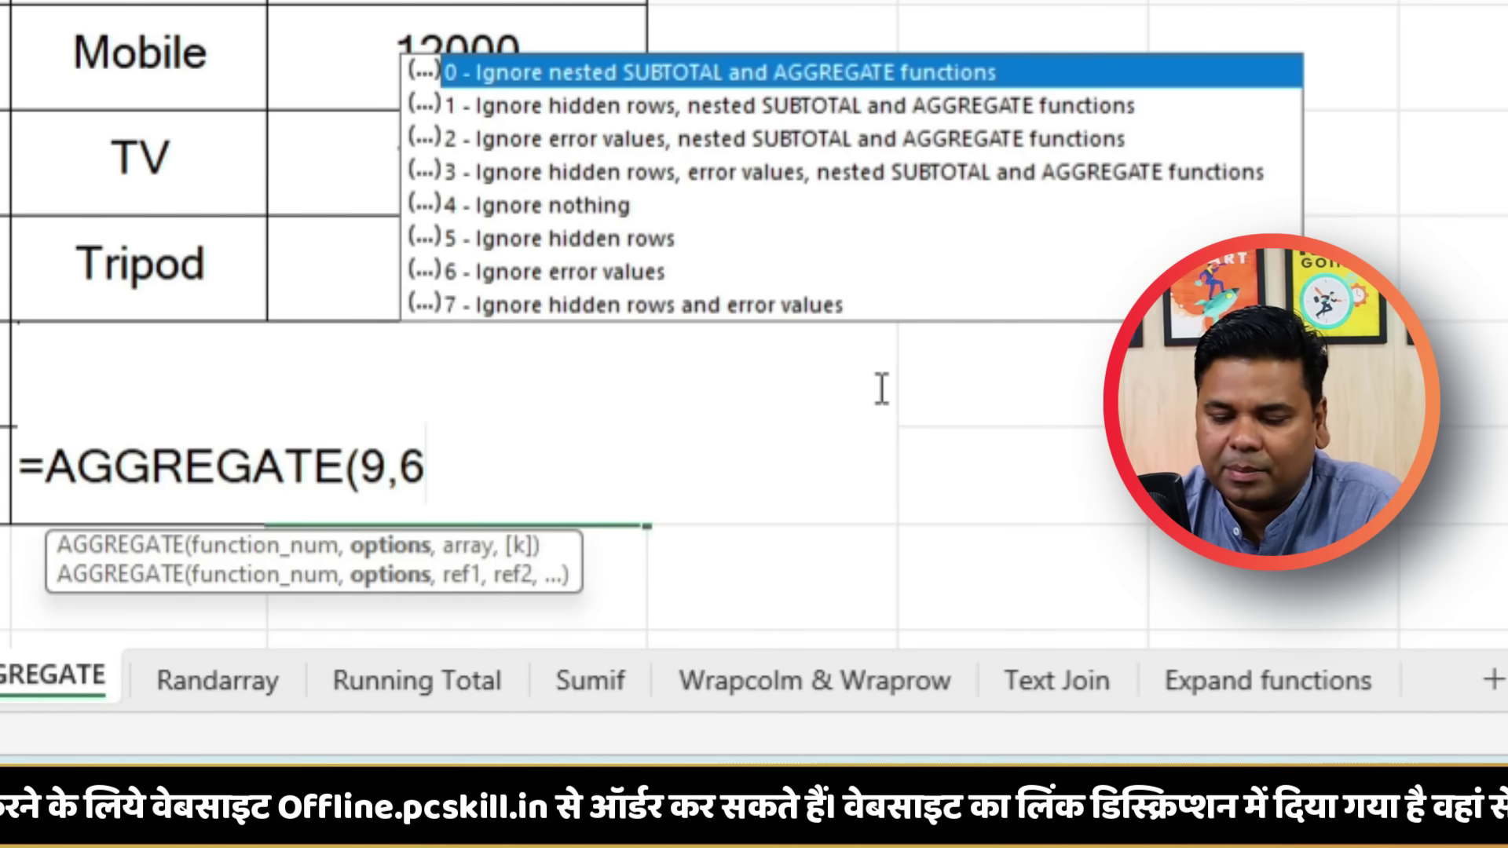
type(",")
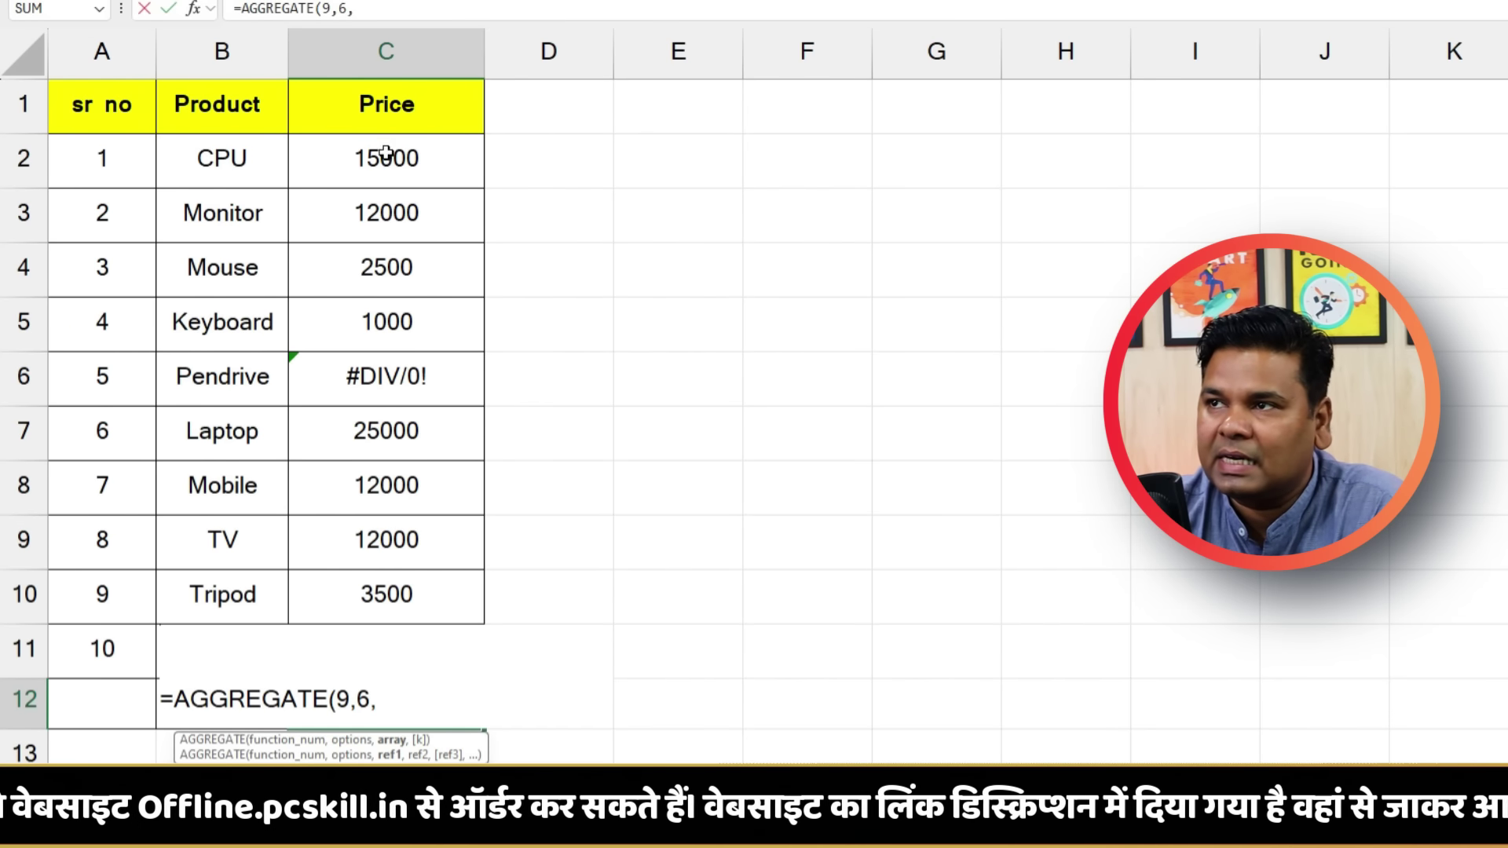
left_click_drag(385, 153, 395, 617)
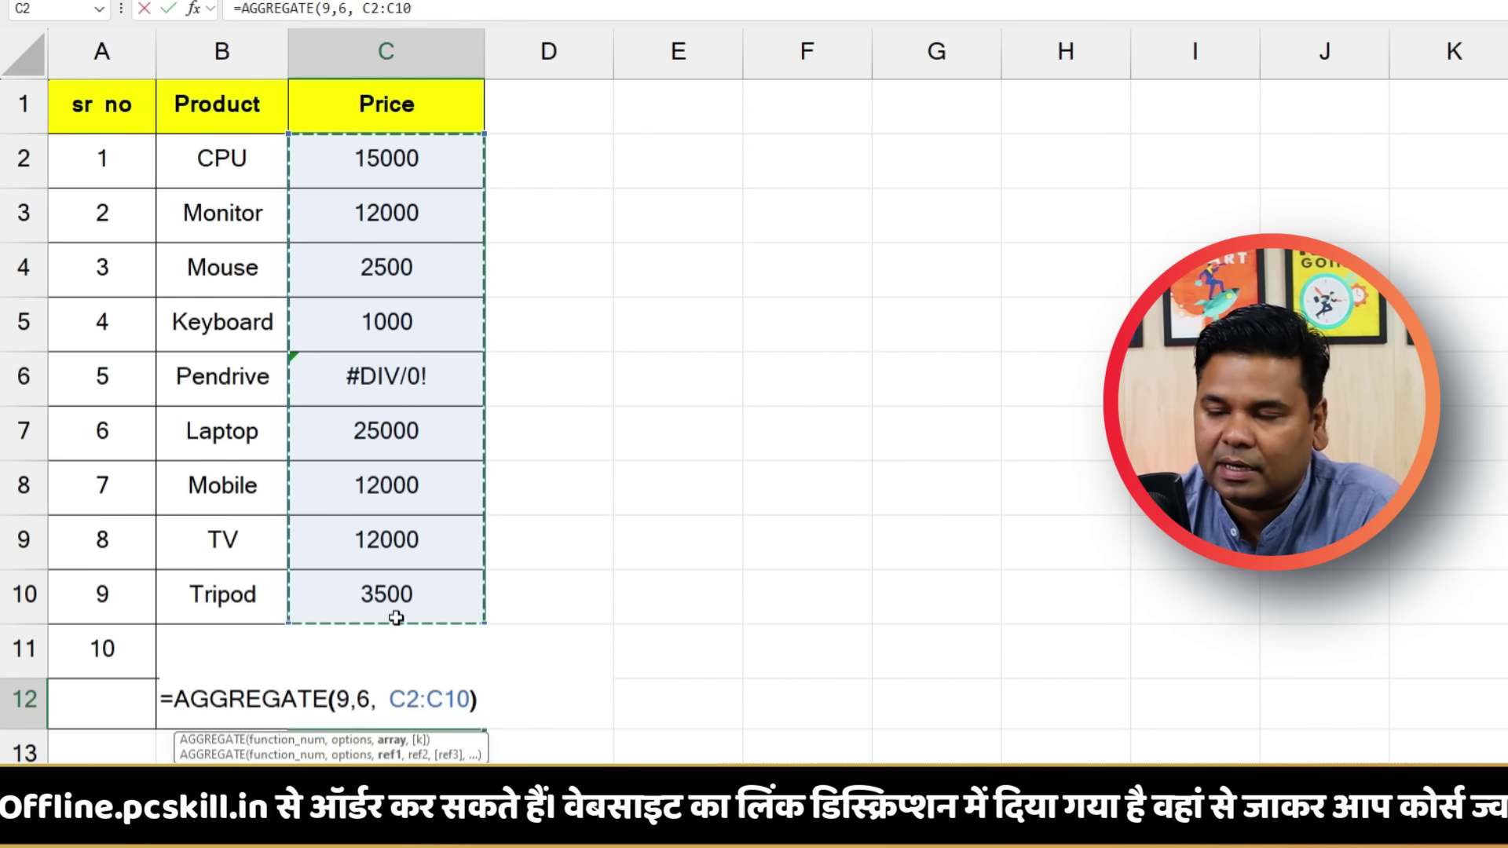
key("Return")
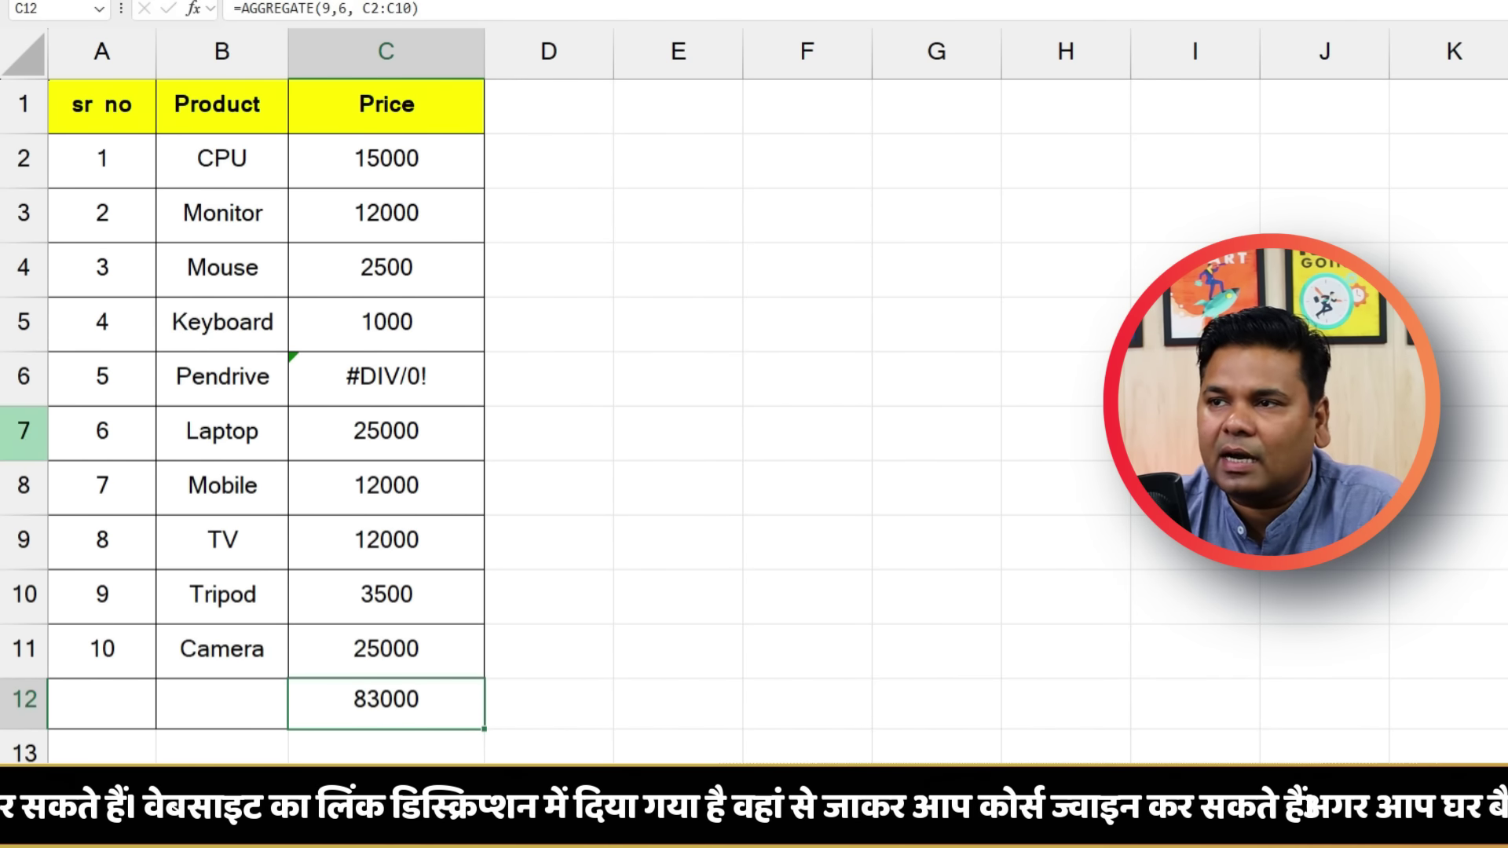
Insert a blank row above Laptop to test the total, then undo the insertion
right_click(22, 432)
left_click(125, 644)
left_click(441, 150)
left_click(398, 424)
scroll(532, 503, "down", 1)
left_click(445, 593)
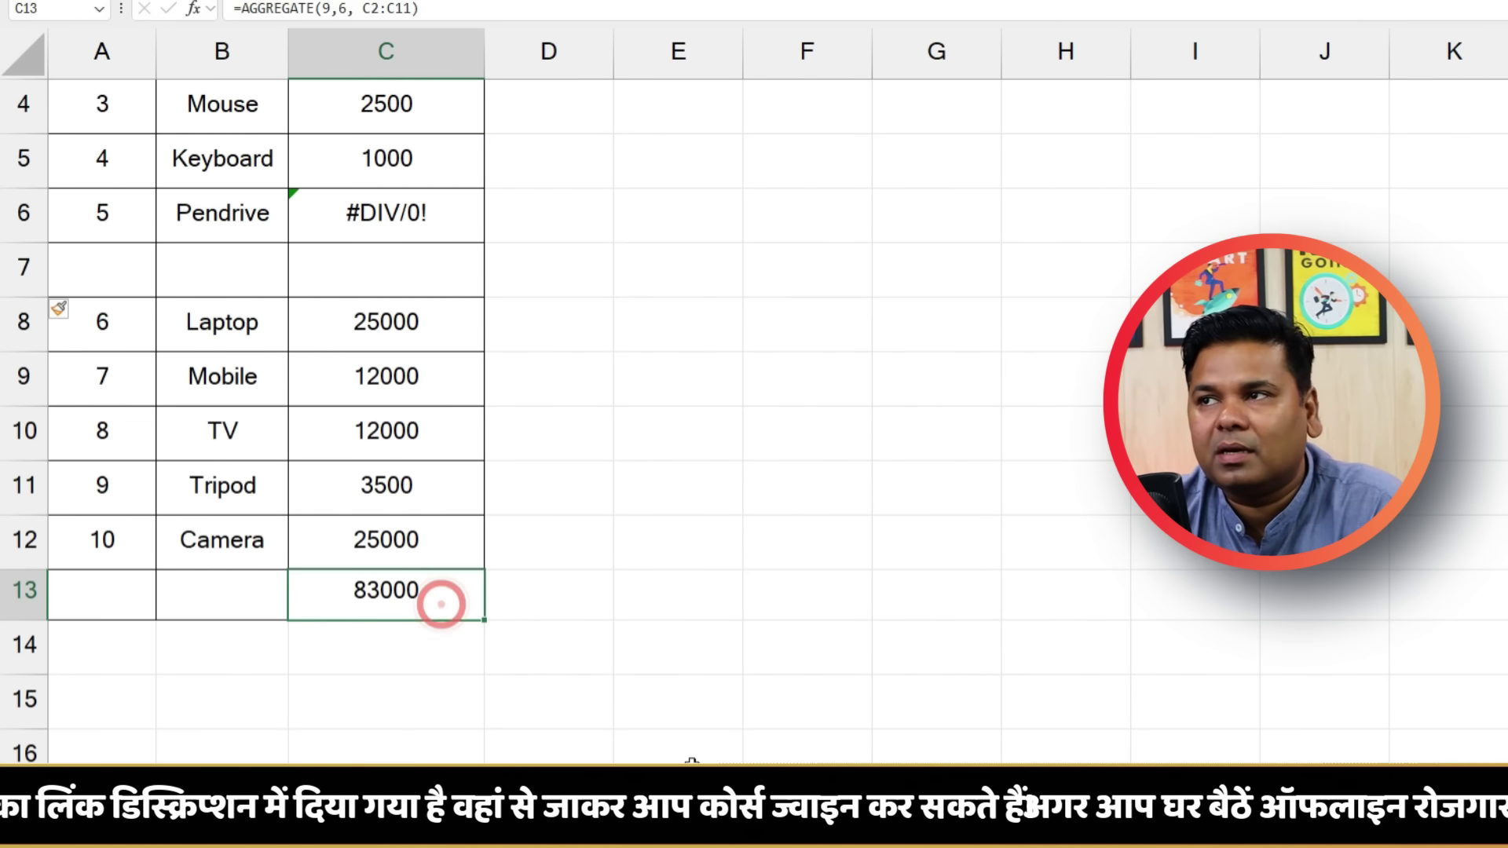
key("ctrl+z")
Check C12's AGGREGATE formula, then clear the cell
left_click(386, 540)
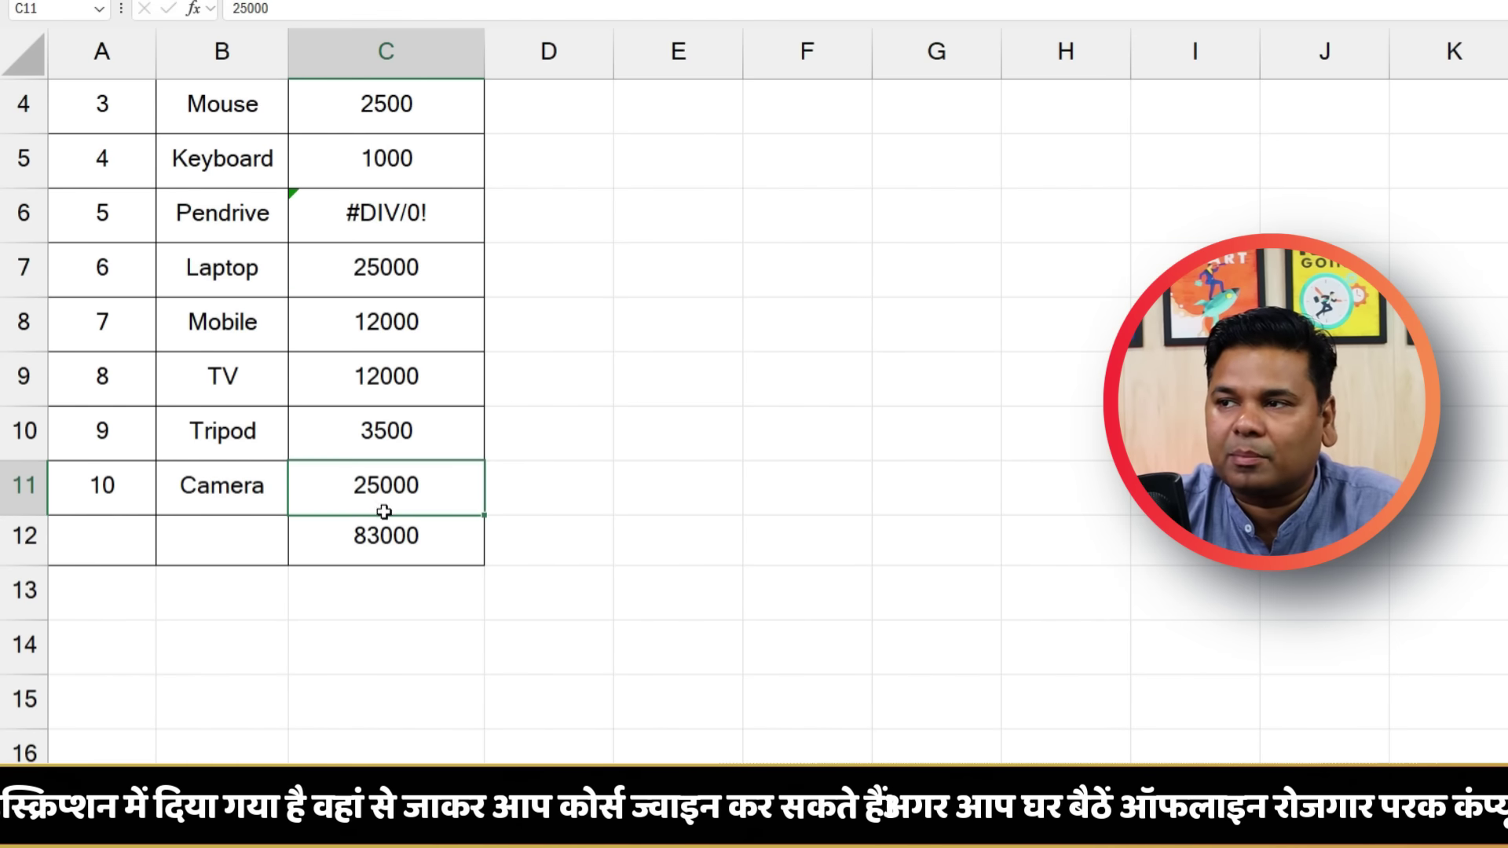
double_click(422, 542)
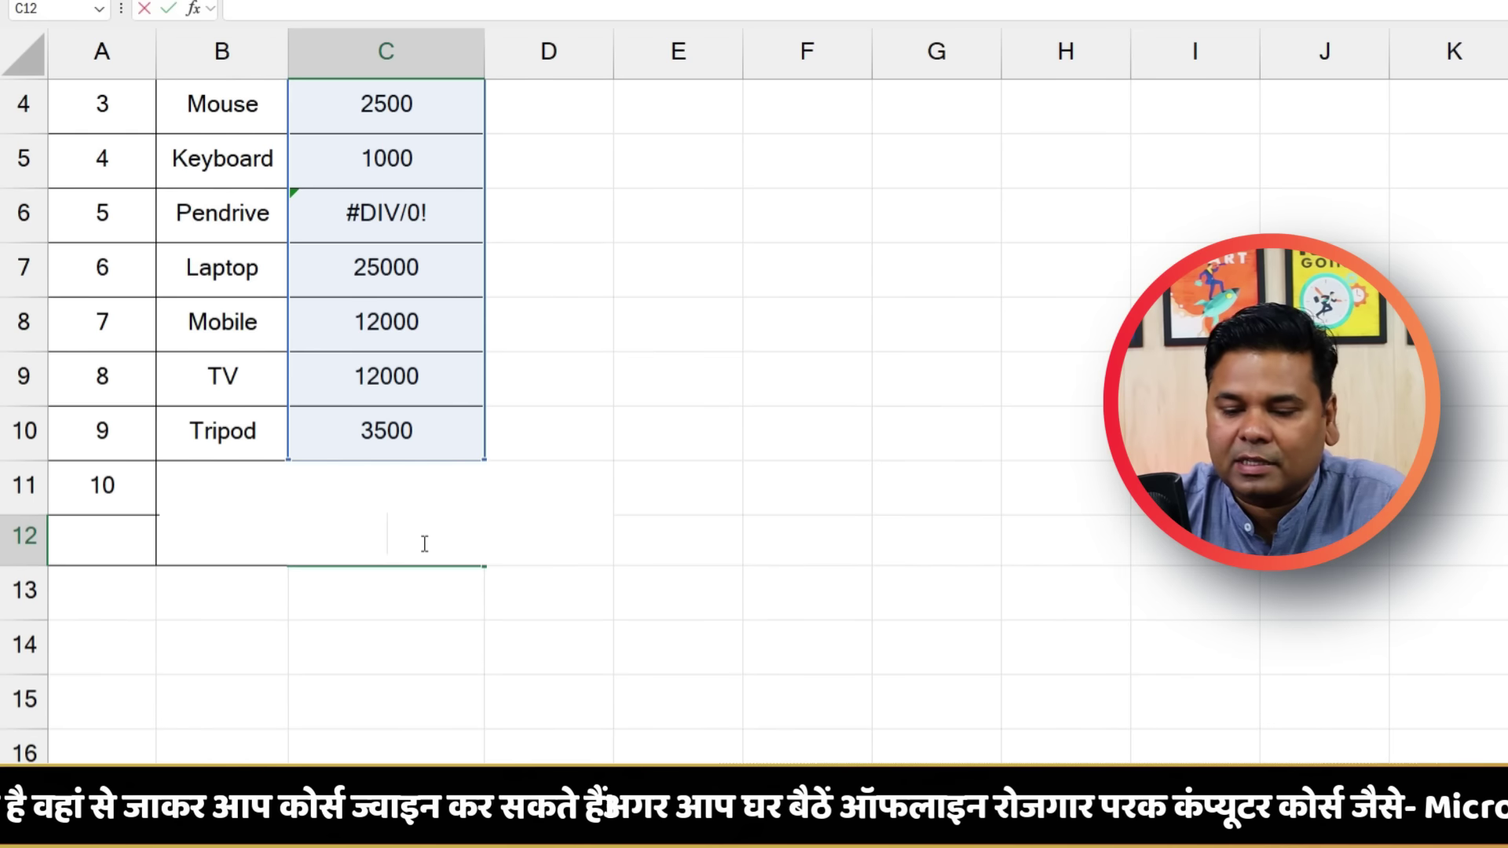
key("Escape")
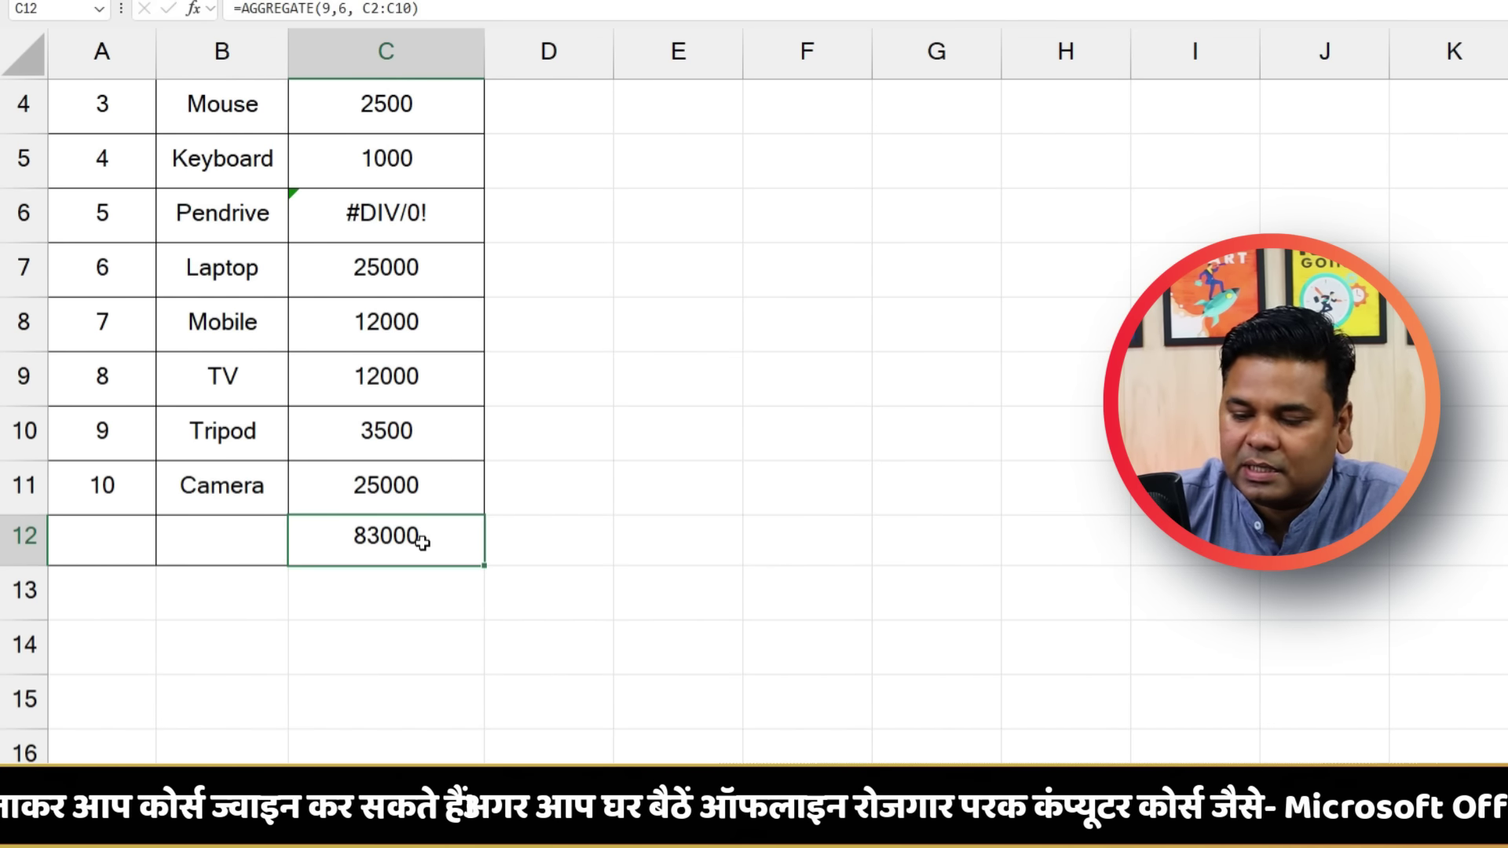
key("Delete")
Re-enter =AGGREGATE(9,6,C2:C10) in C12, then select cell B13 on the Randarray sheet
type("=")
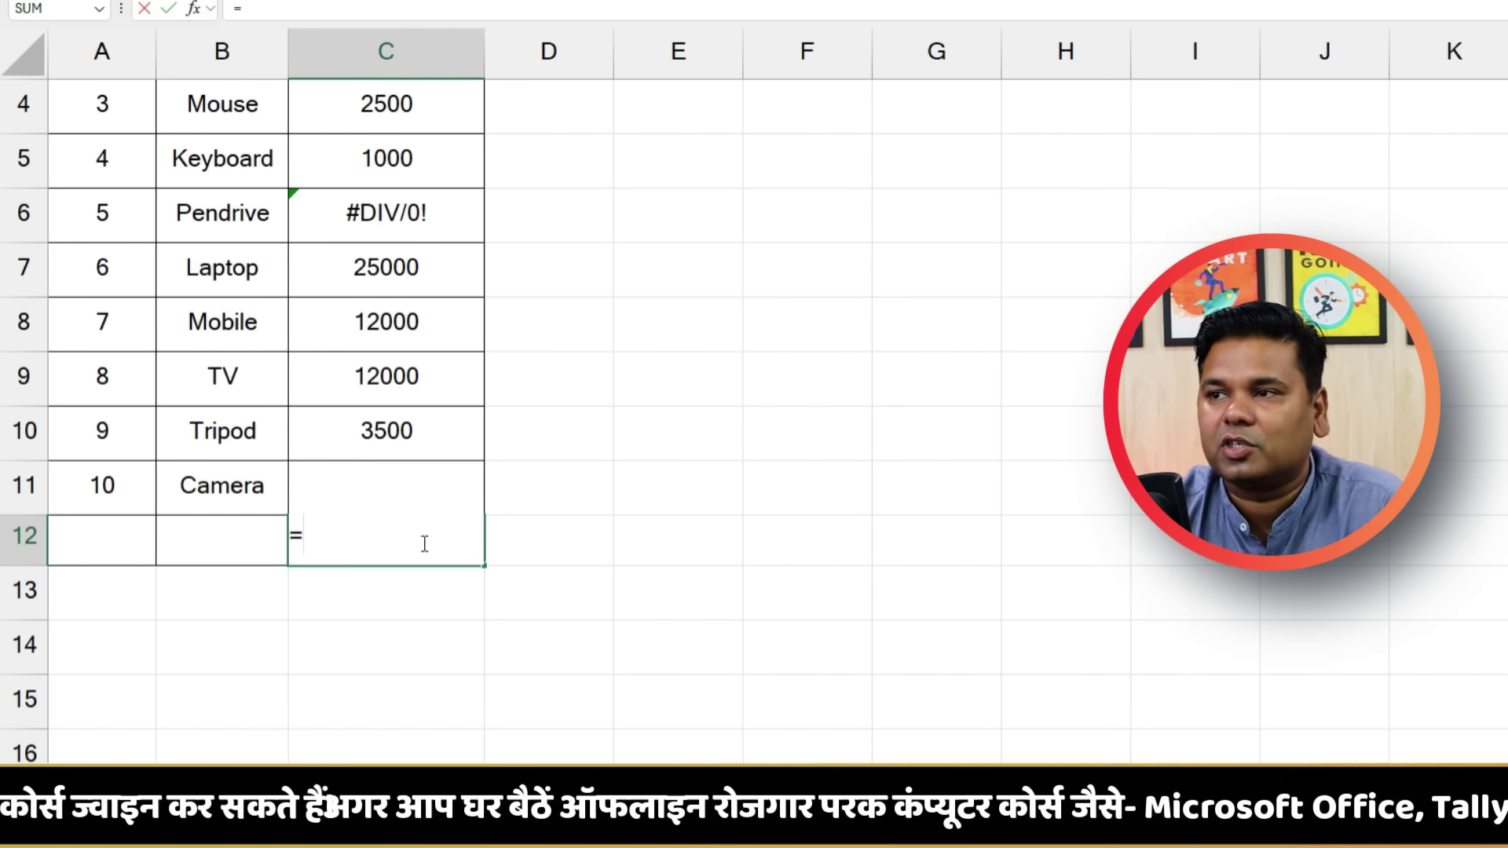
type("a")
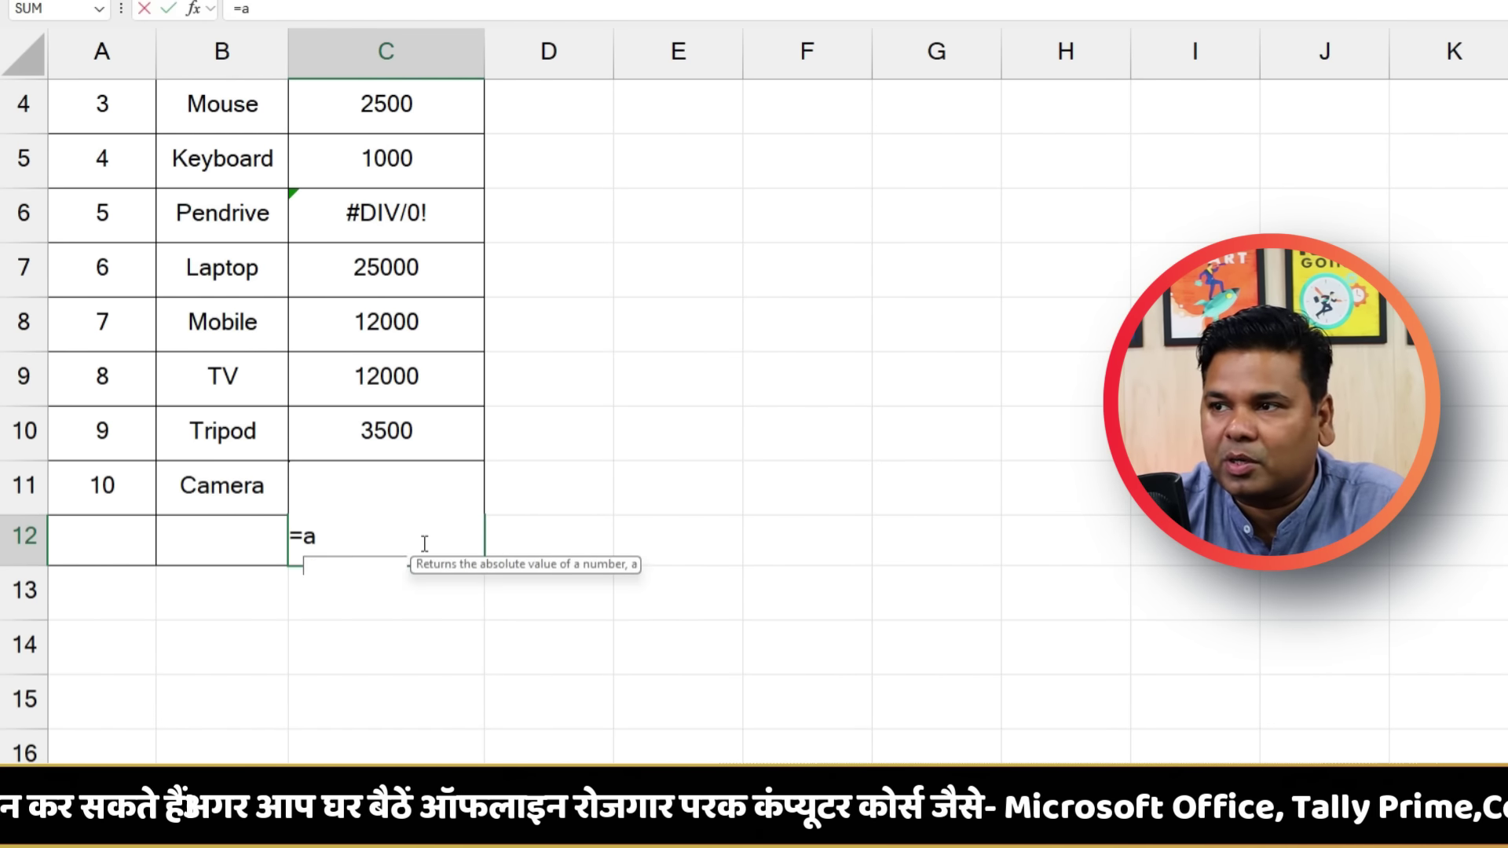
type("g")
double_click(362, 565)
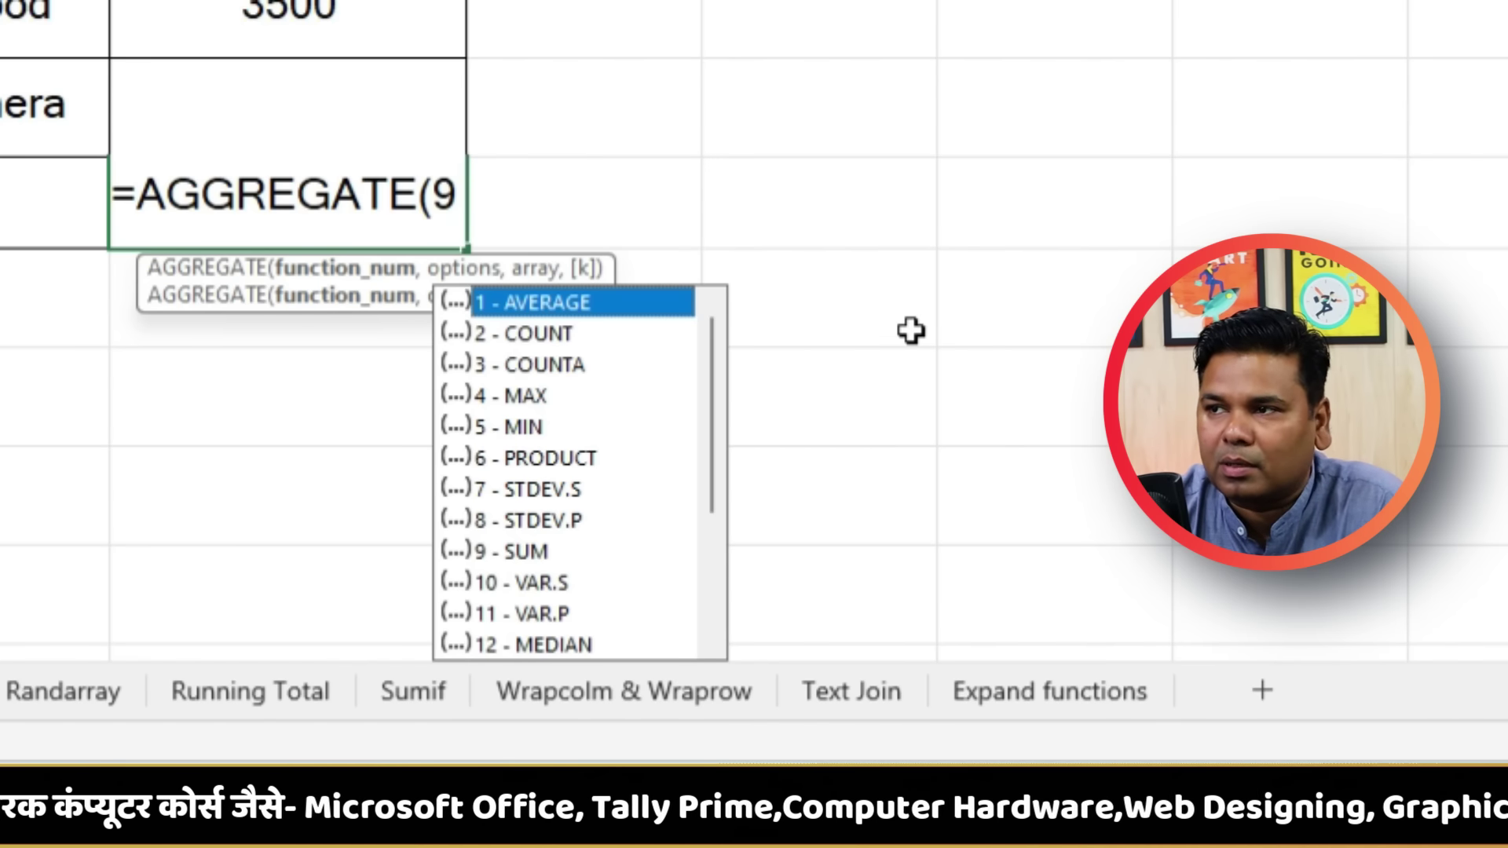
type(",")
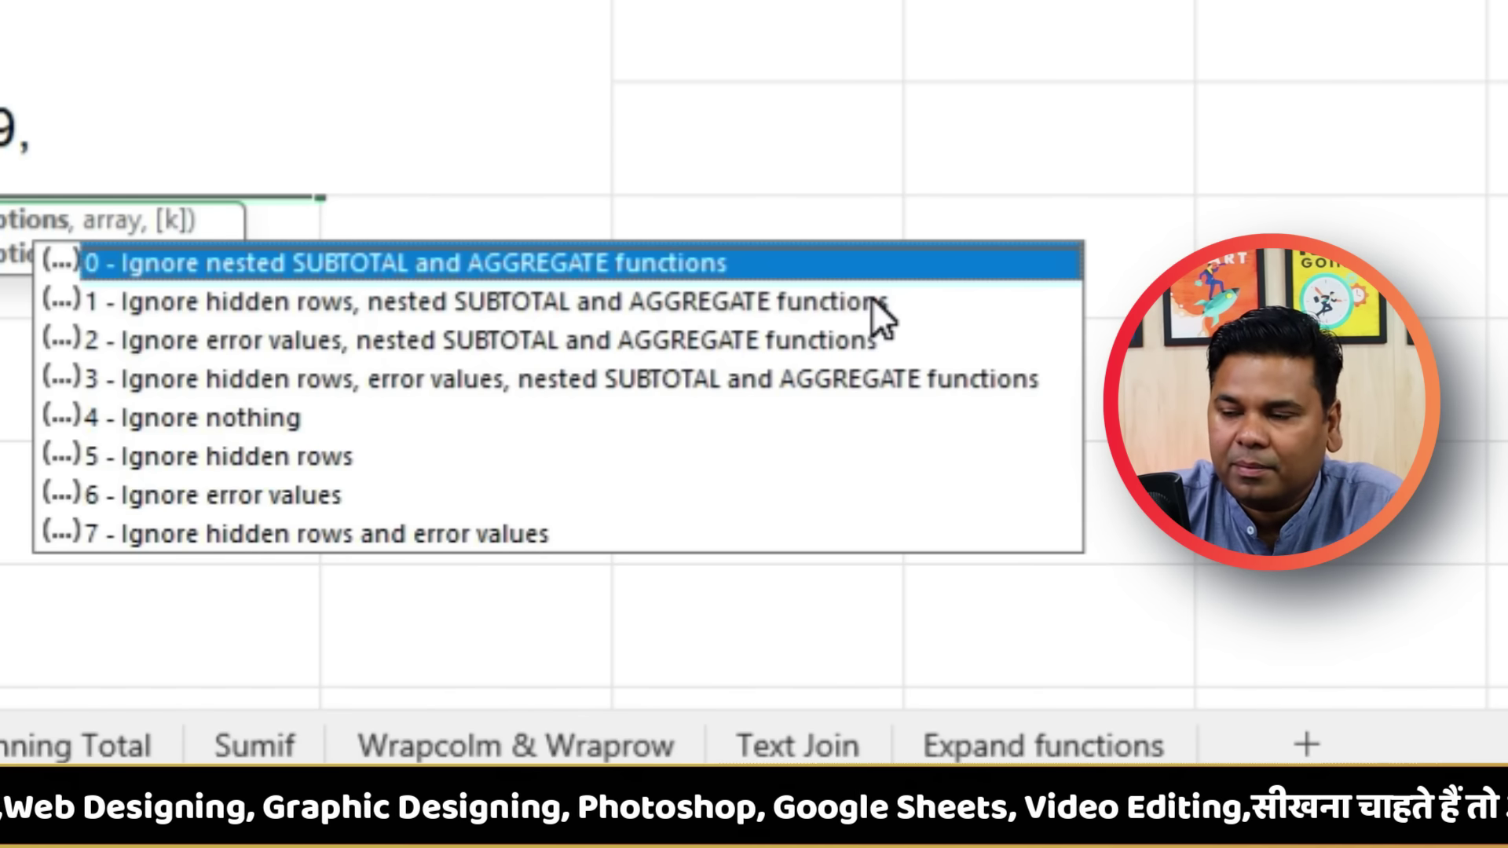
type("6")
type(",")
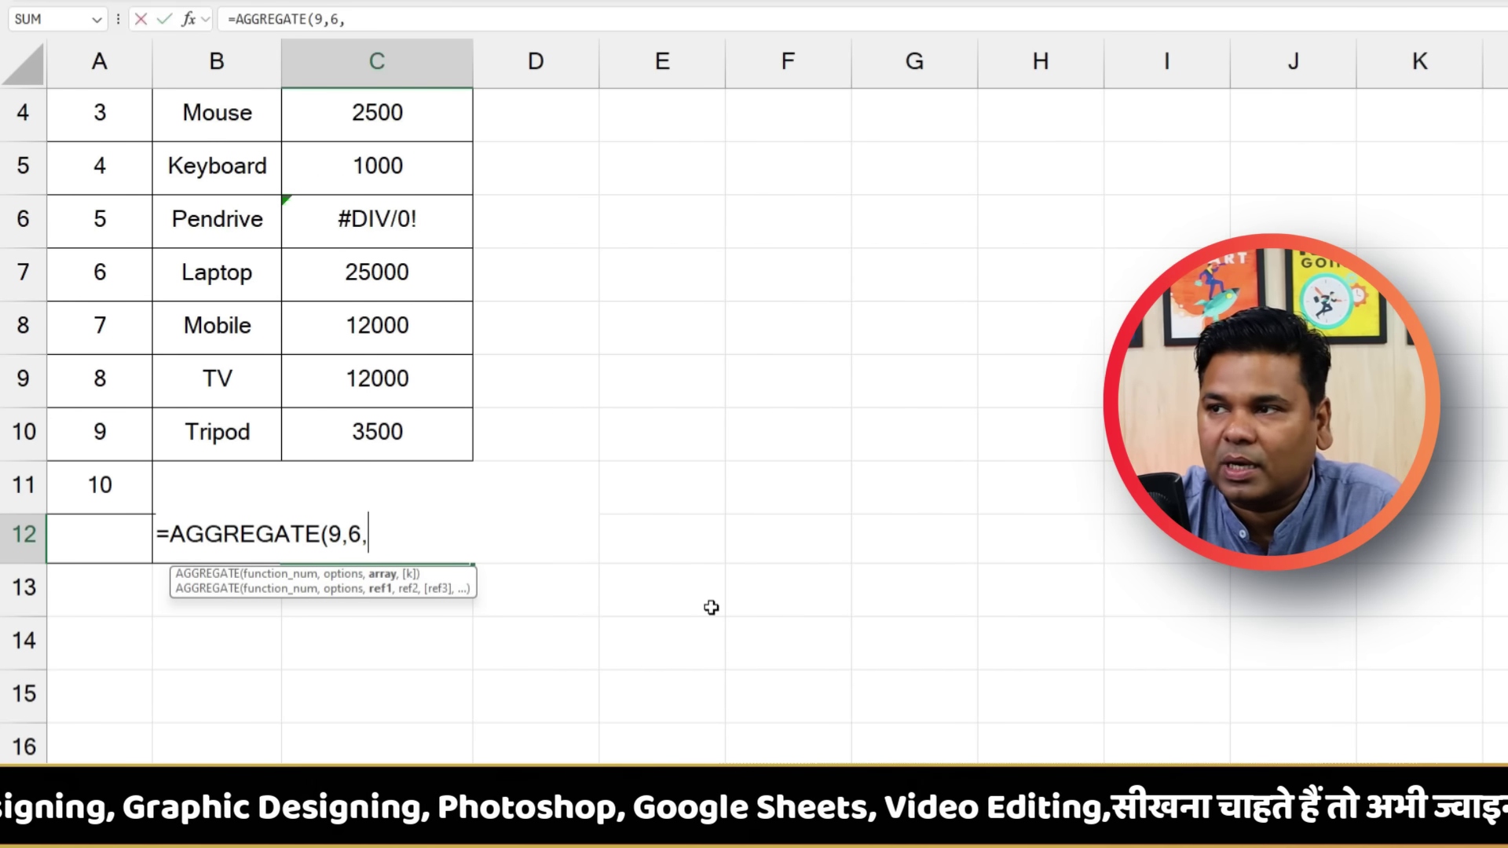
scroll(359, 260, "up", 1)
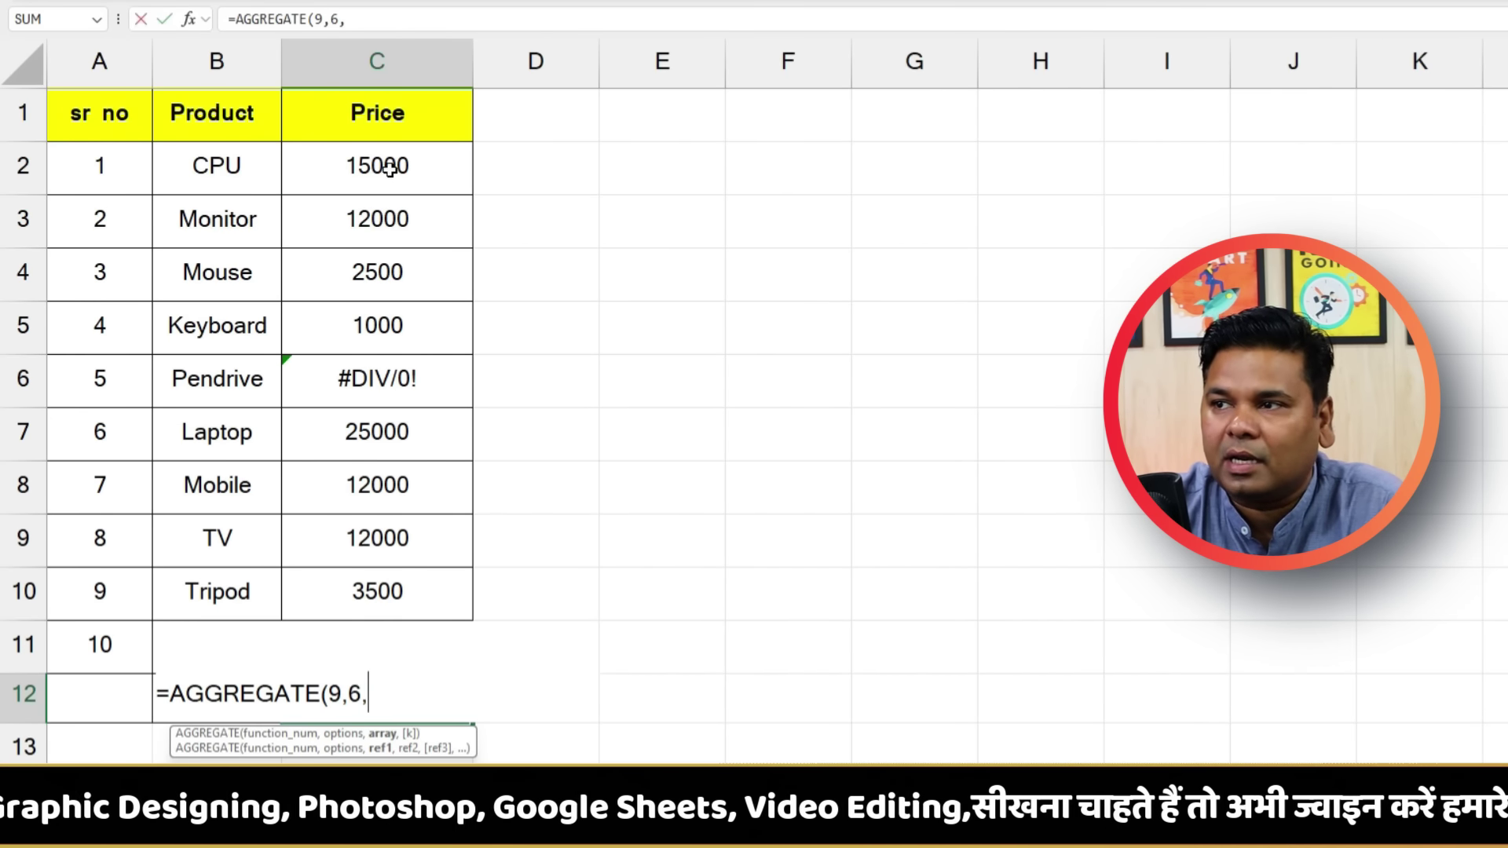
left_click_drag(393, 164, 369, 569)
type(")")
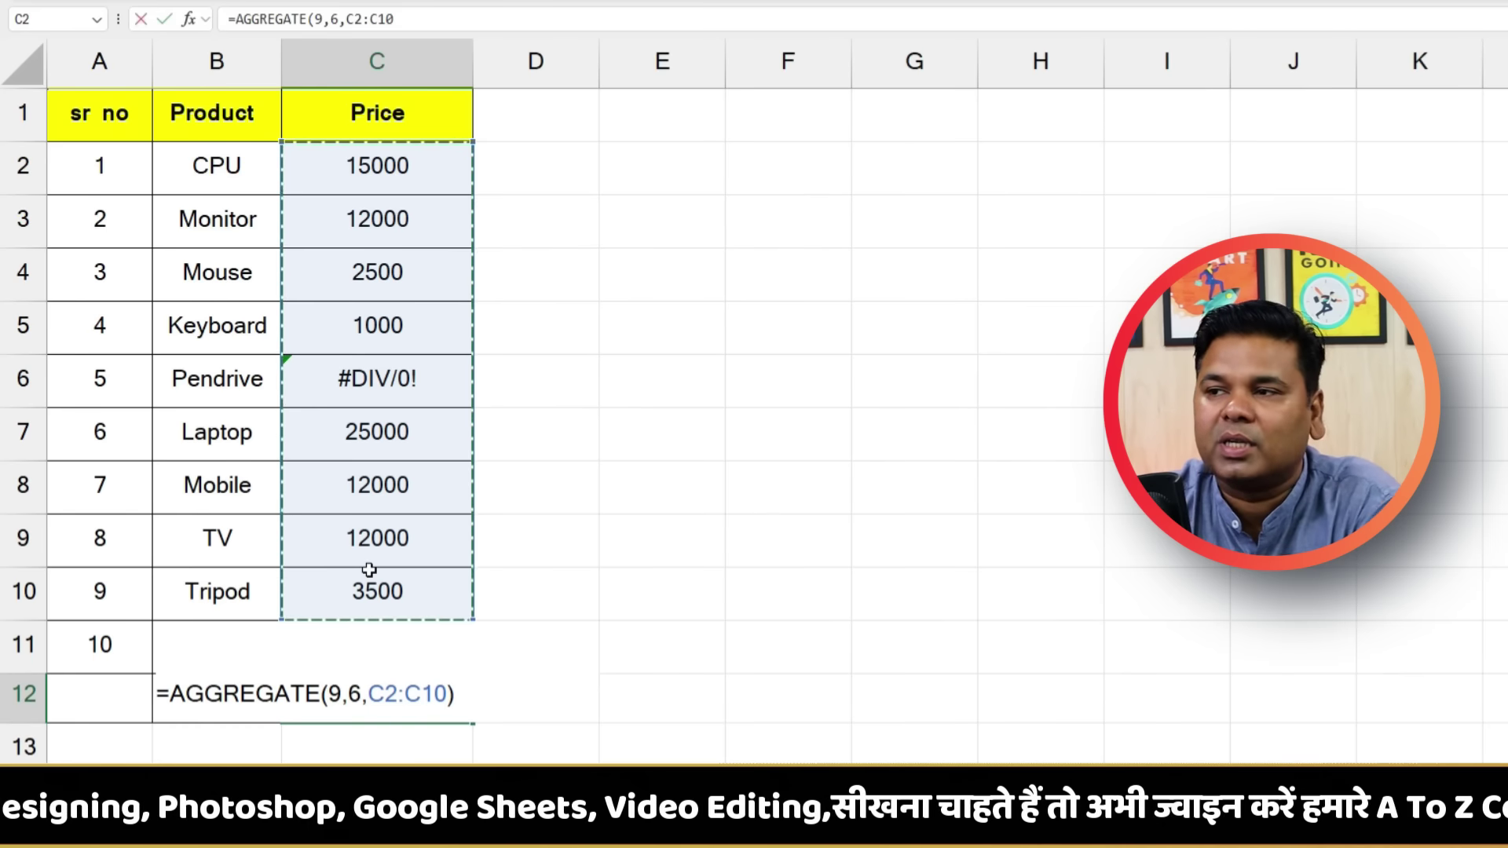
key("Return")
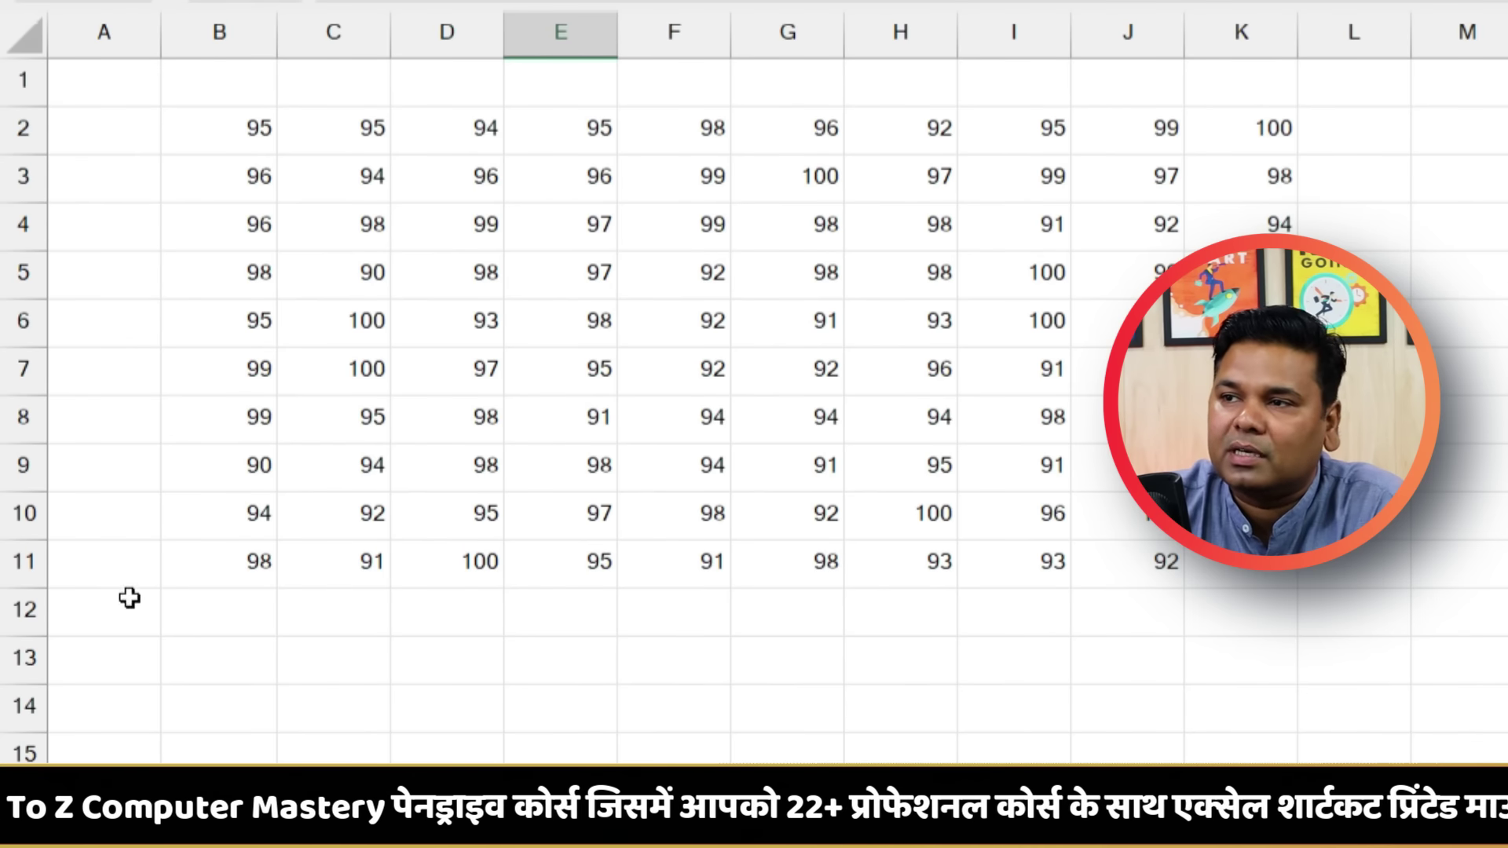
left_click(226, 650)
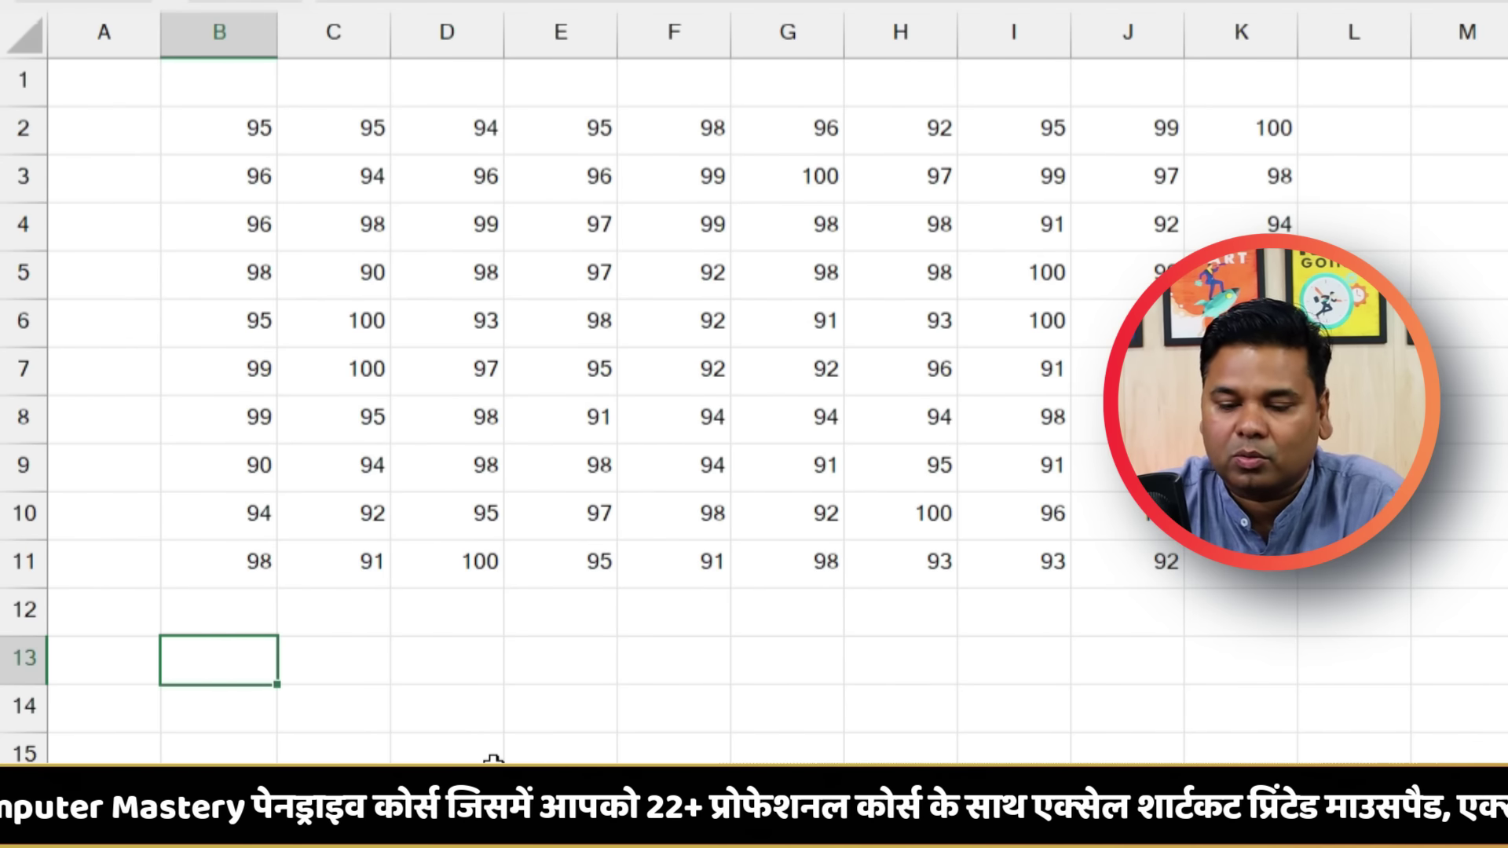
Enter =RANDBETWEEN(10,100) in B13, currently showing 51
type("=rand")
double_click(484, 567)
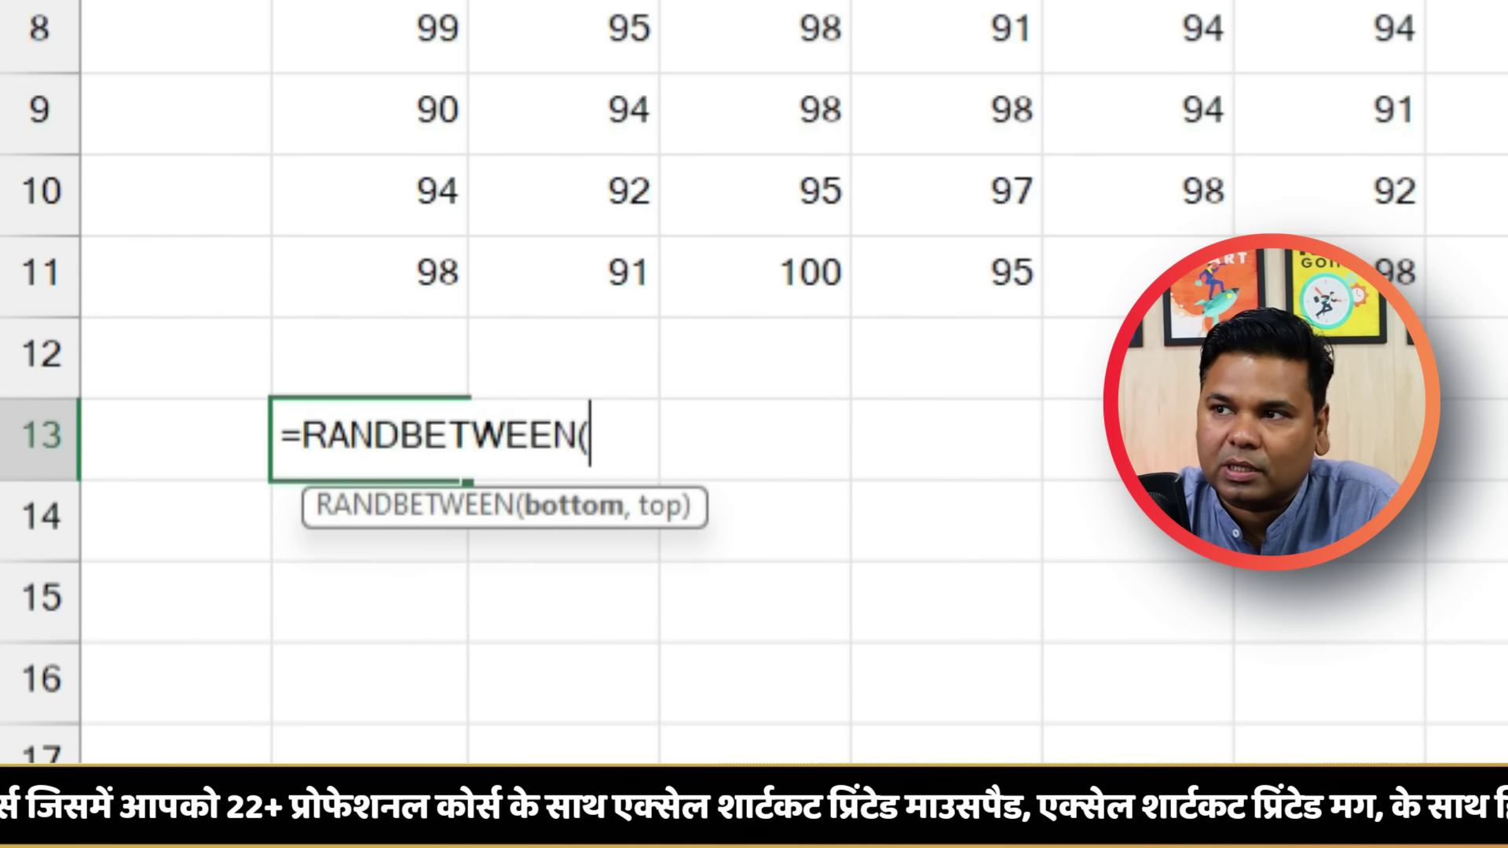
type("10")
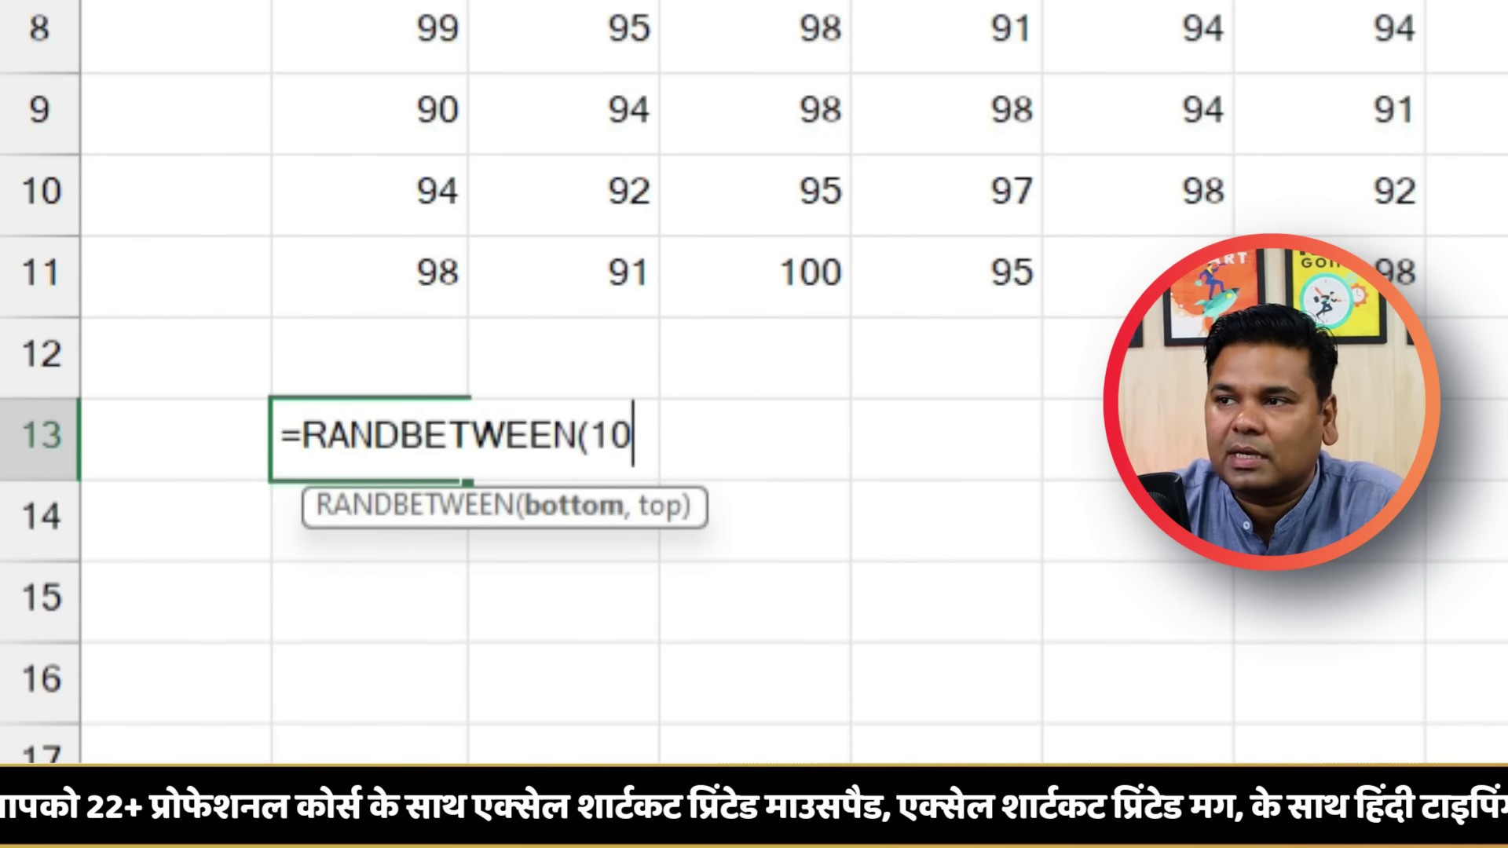
type(", ")
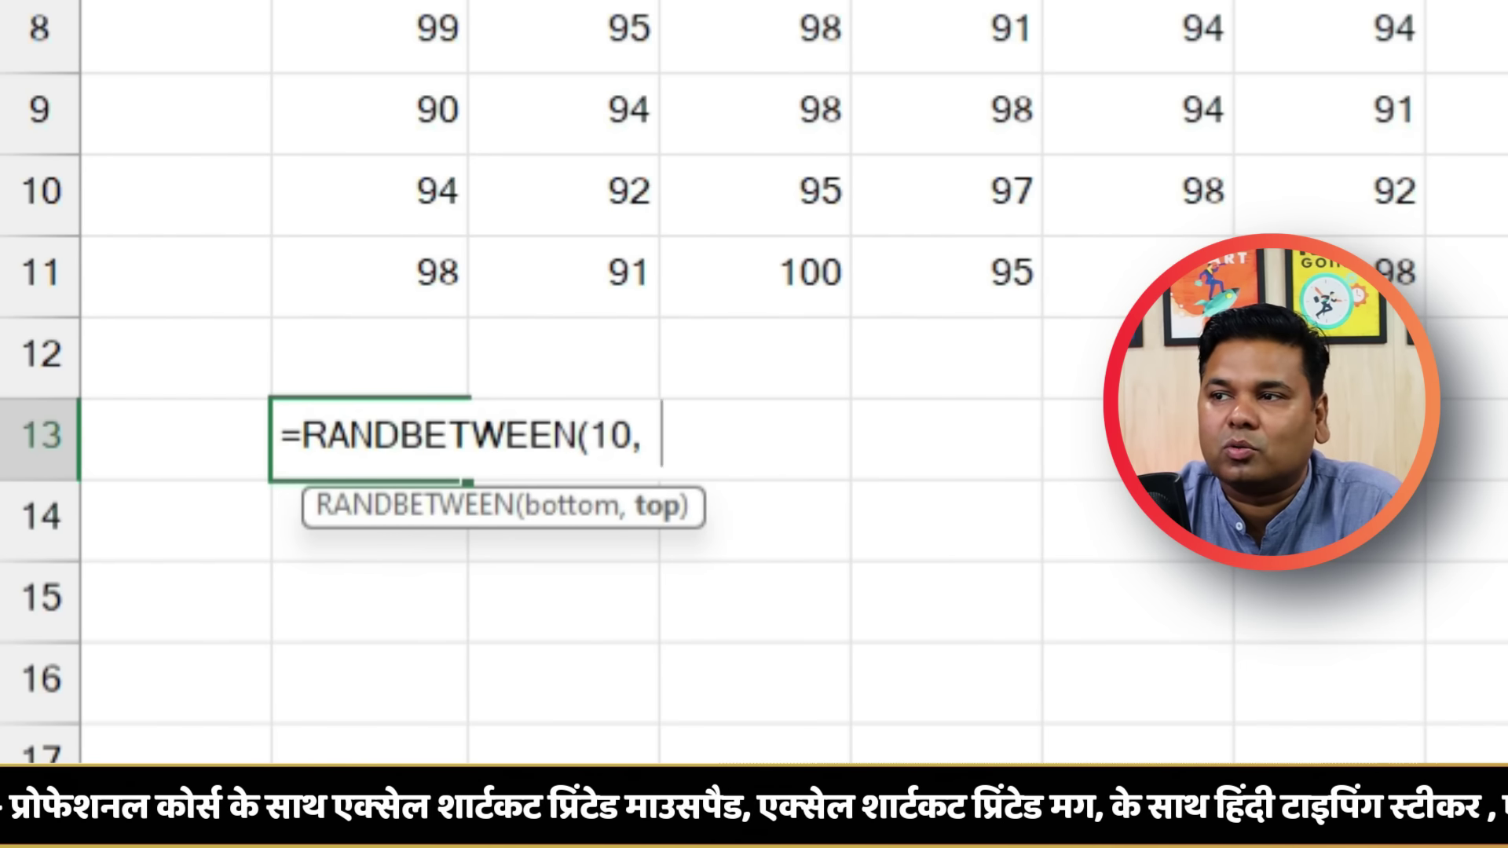
type("0)")
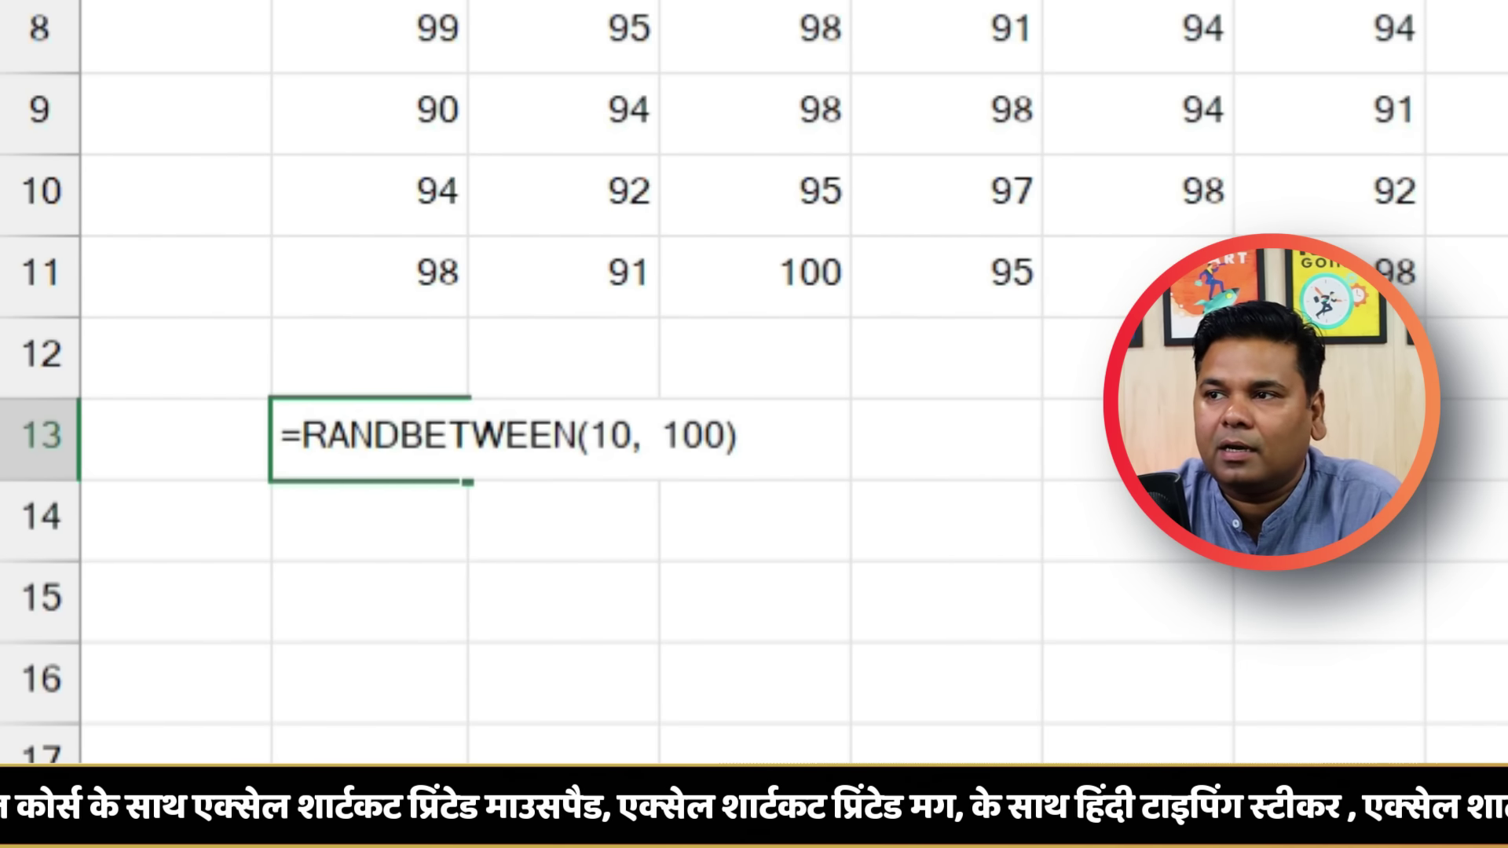
key("Return")
left_click(318, 412)
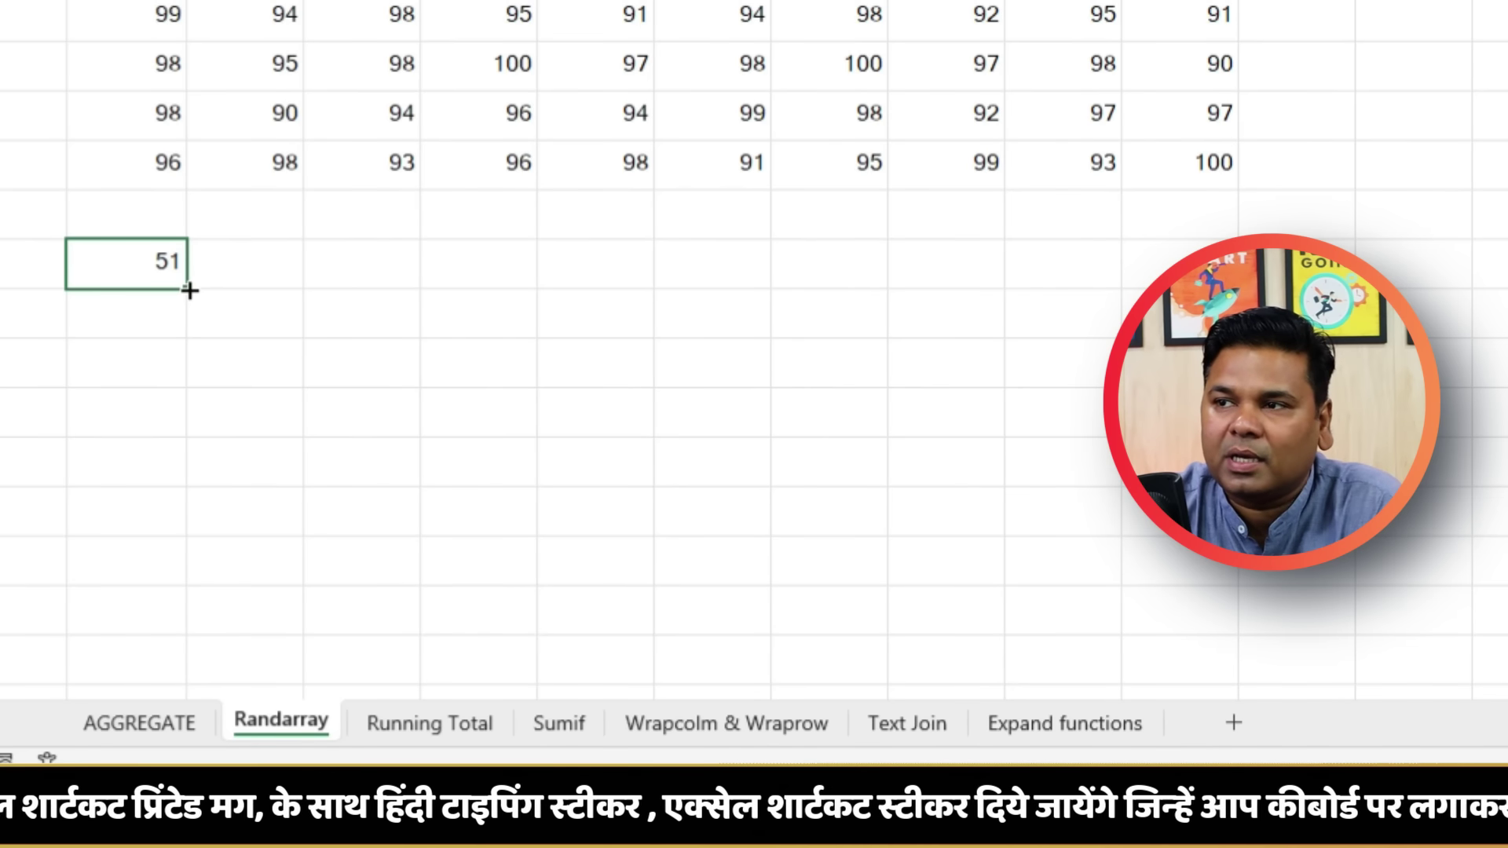
Fill the RANDBETWEEN formula across B13:J20, delete that block, and inspect B2's RANDARRAY formula
left_click_drag(191, 435, 212, 613)
mouse_move(140, 247)
left_mouse_down()
mouse_move(169, 587)
mouse_move(195, 633)
mouse_move(582, 660)
mouse_move(1129, 670)
mouse_move(1123, 638)
left_mouse_up()
mouse_move(146, 259)
left_mouse_down()
mouse_move(760, 531)
mouse_move(1019, 609)
left_mouse_up()
key("Delete")
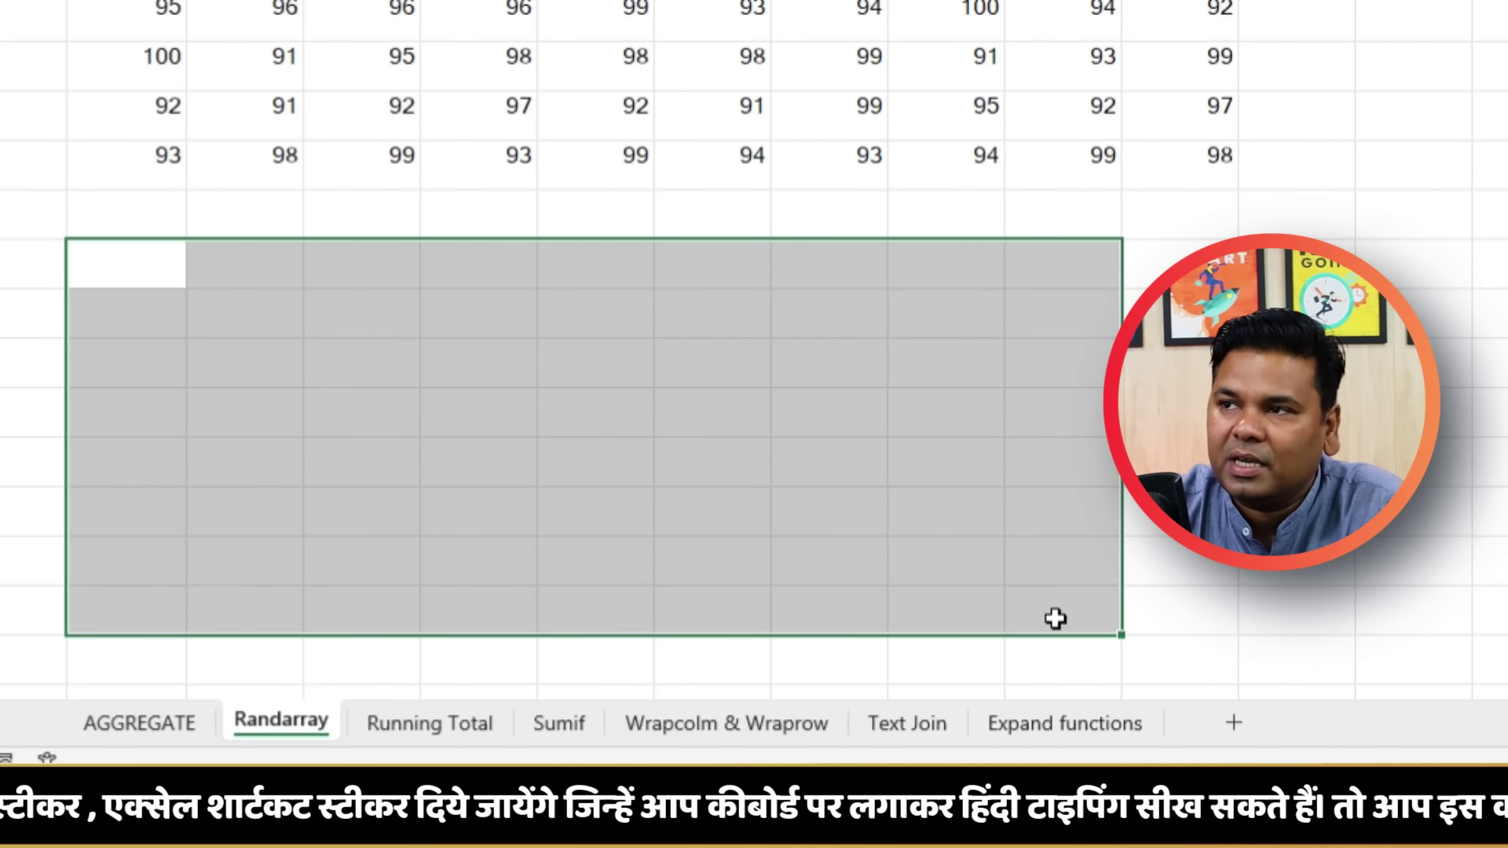
left_click(196, 146)
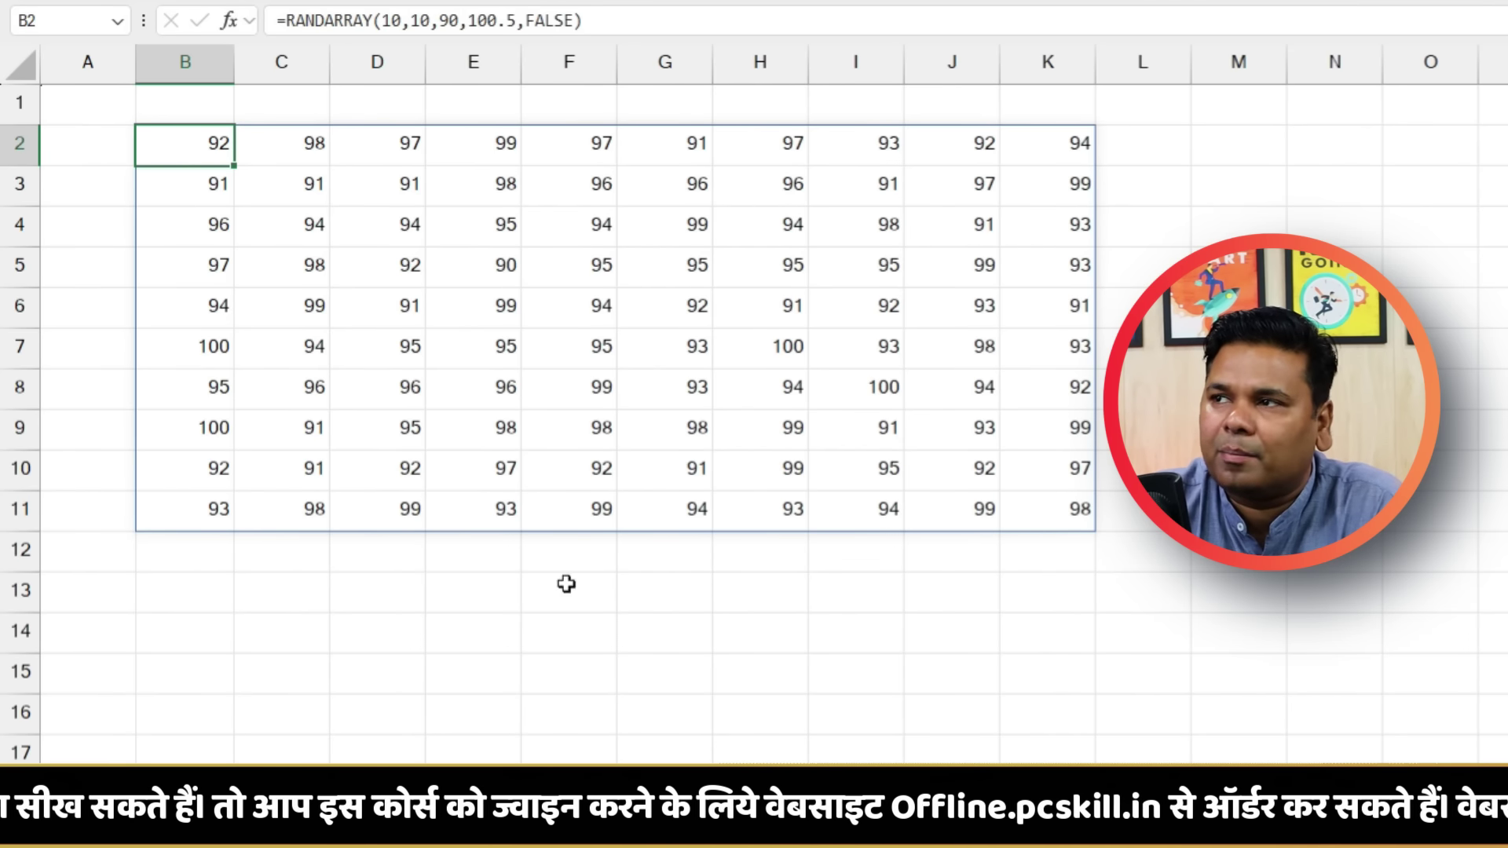
left_click(196, 560)
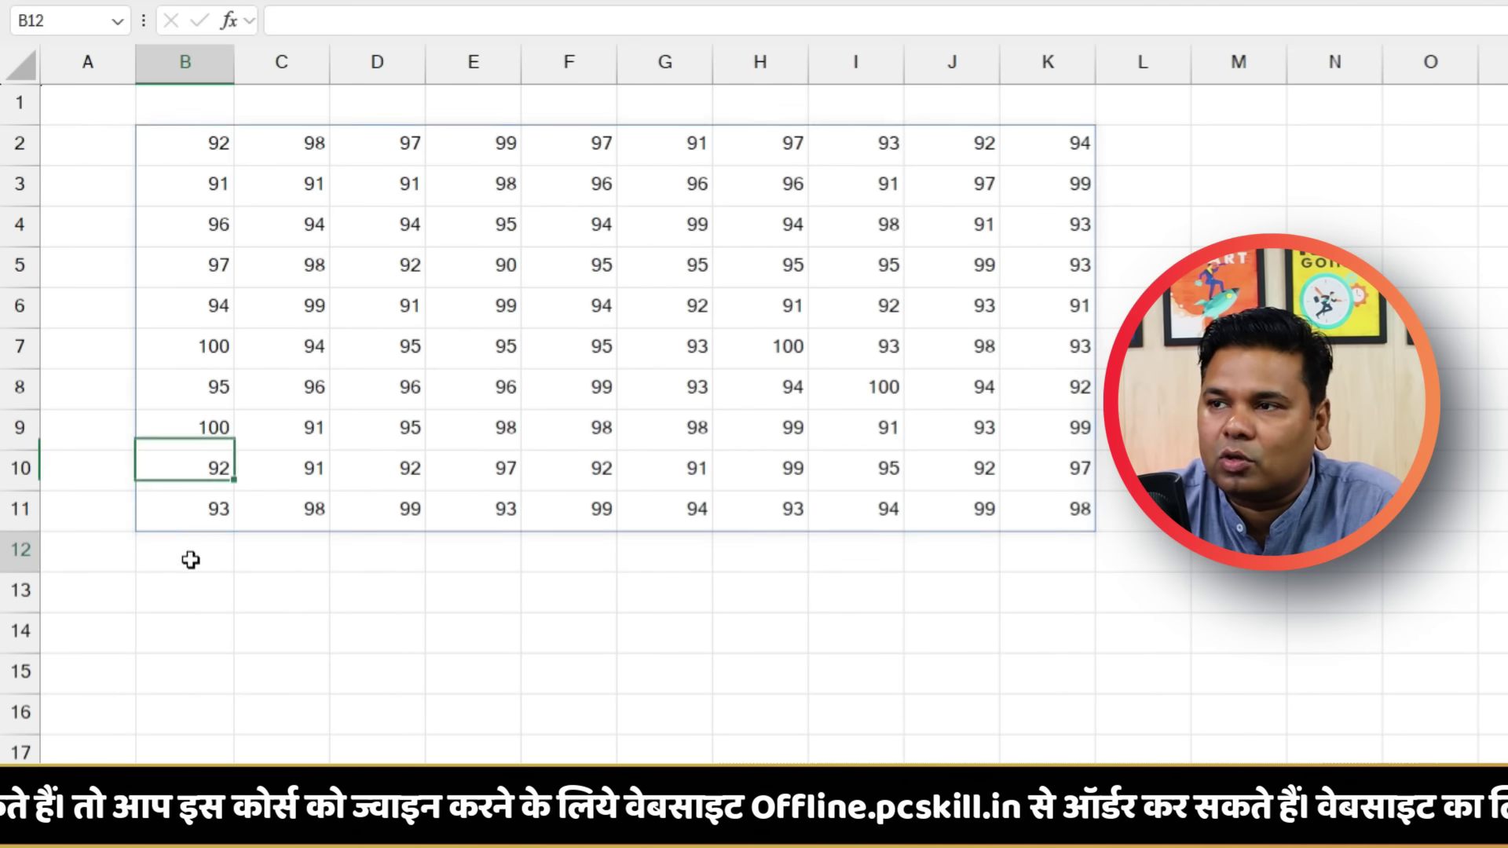
left_click(211, 594)
type("=")
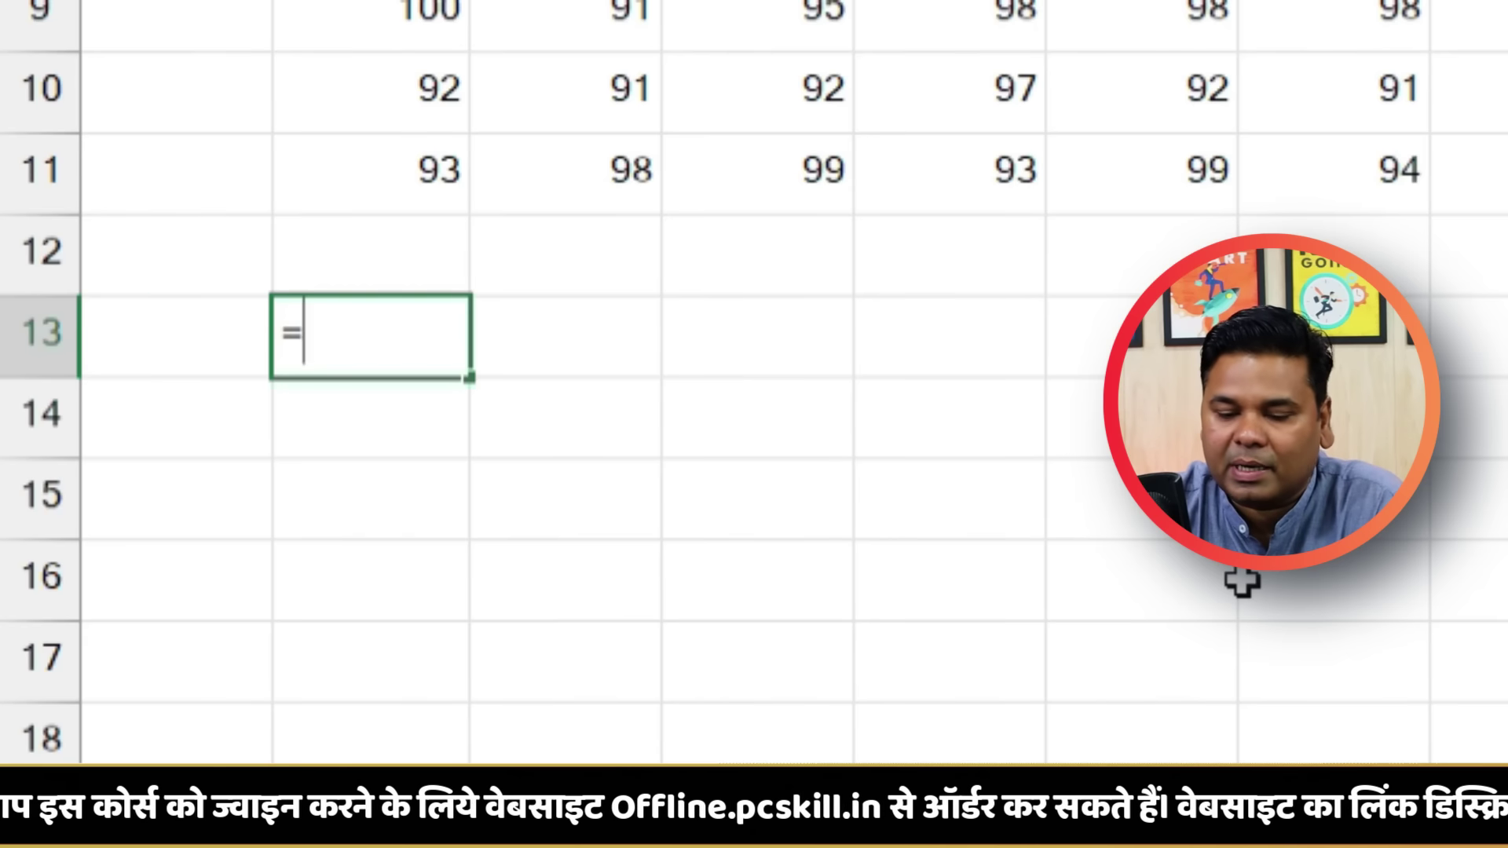
type("rand")
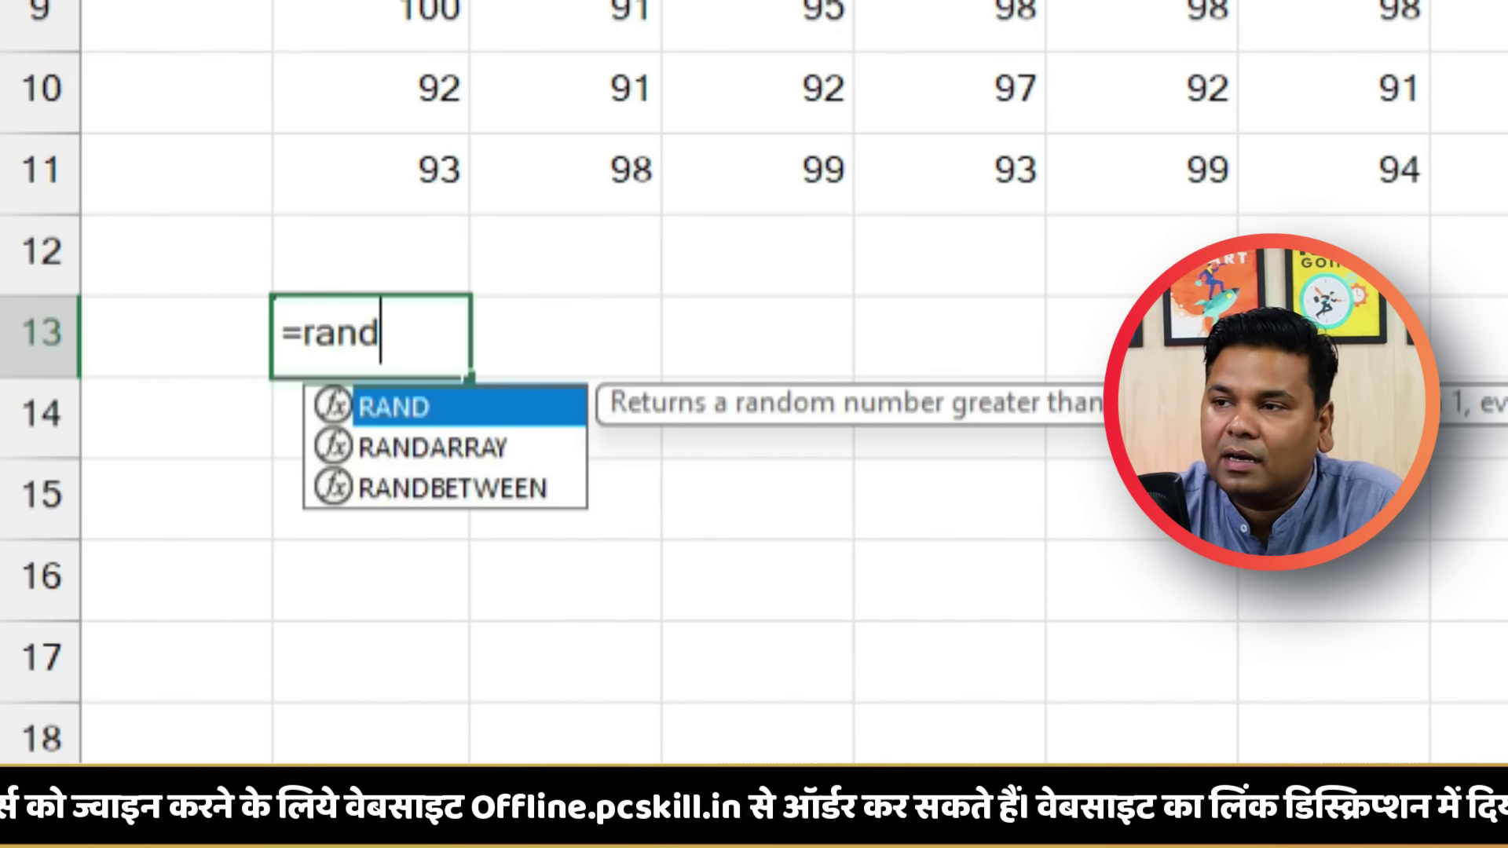
double_click(488, 449)
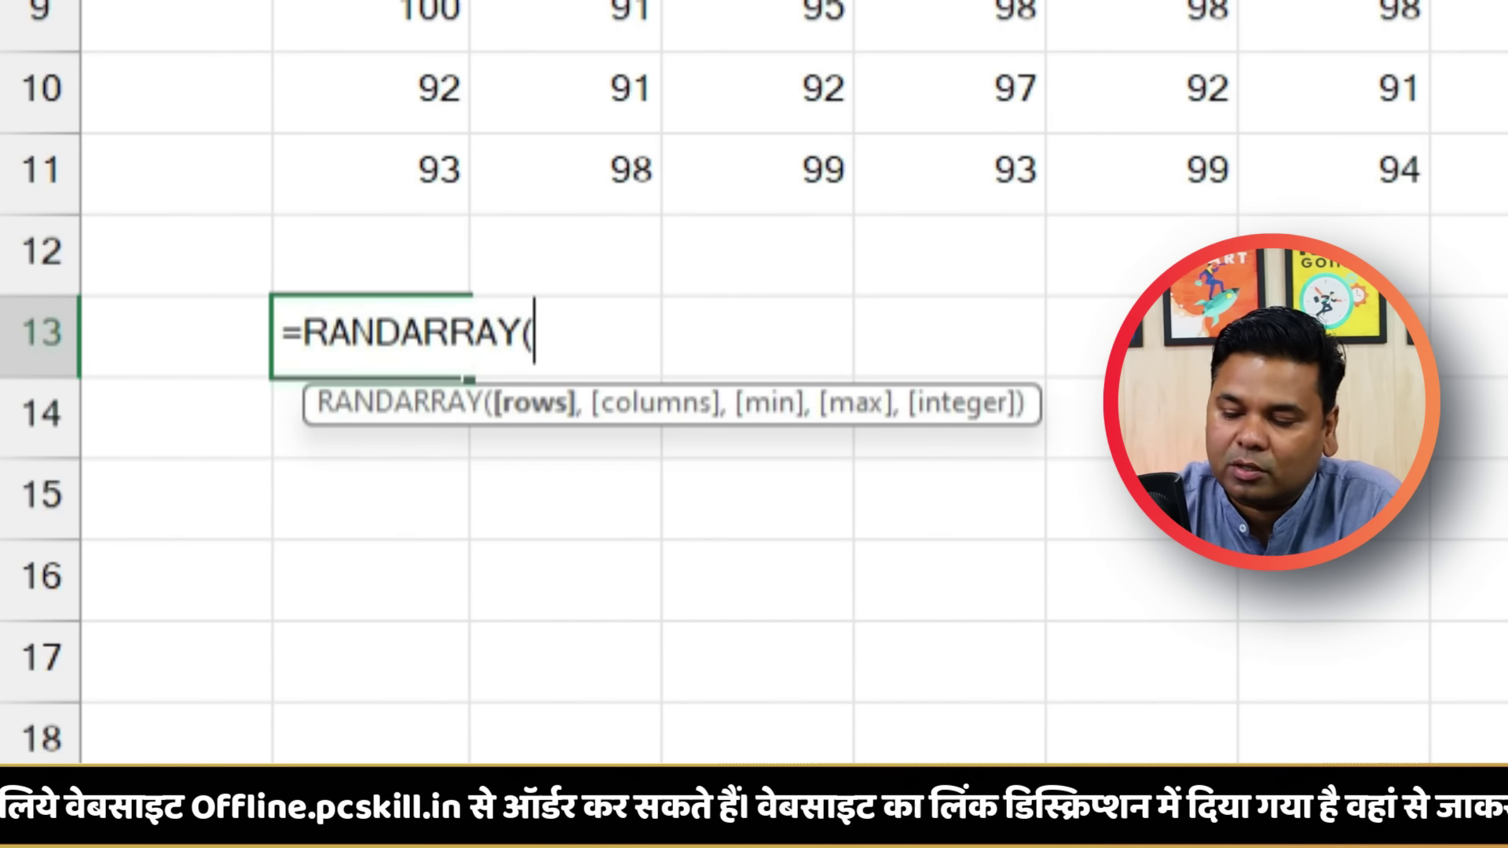
type("5,")
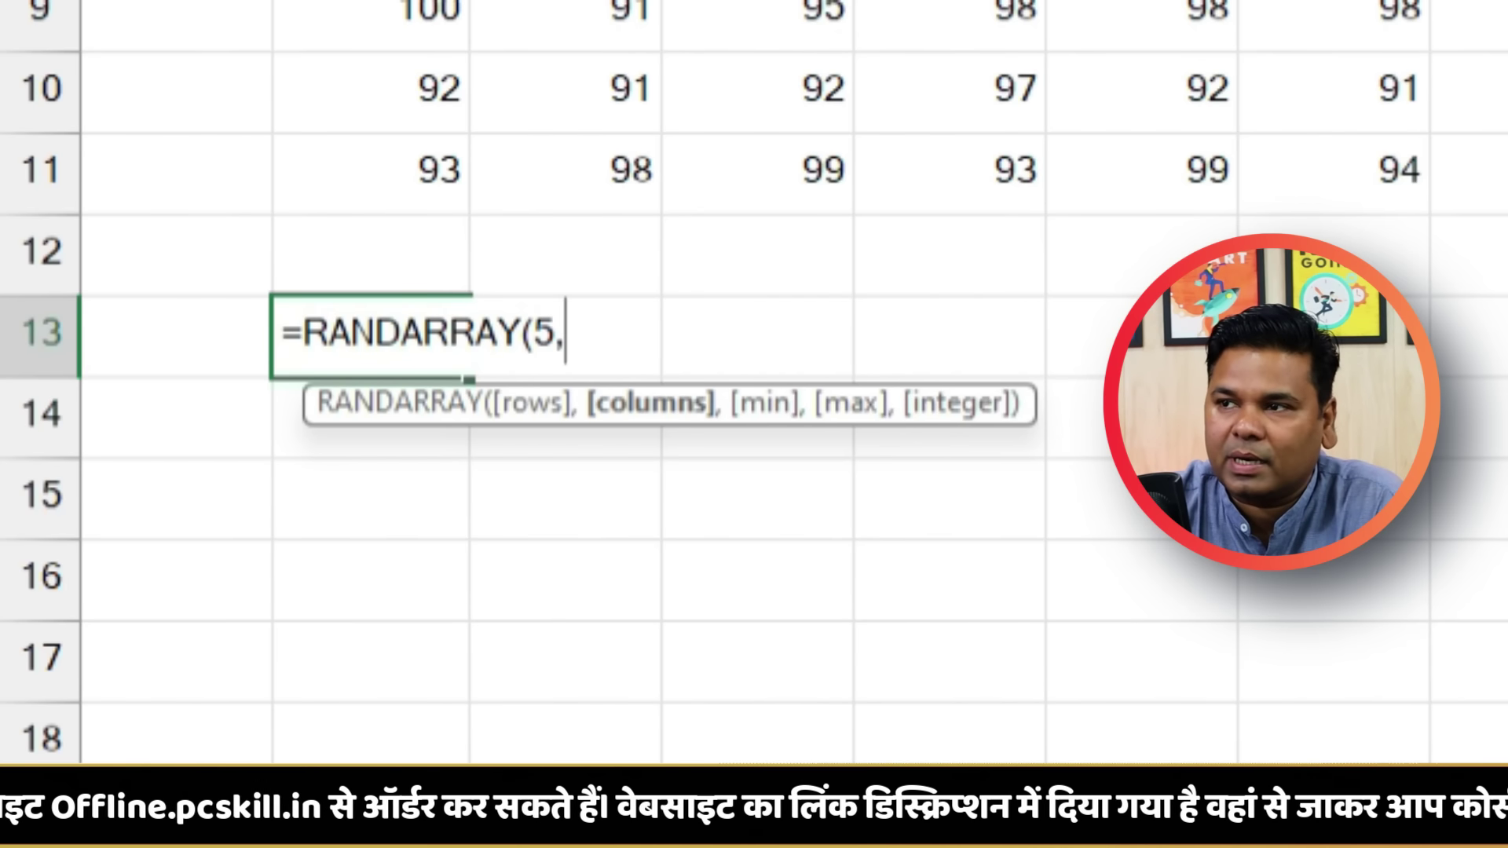
type("5")
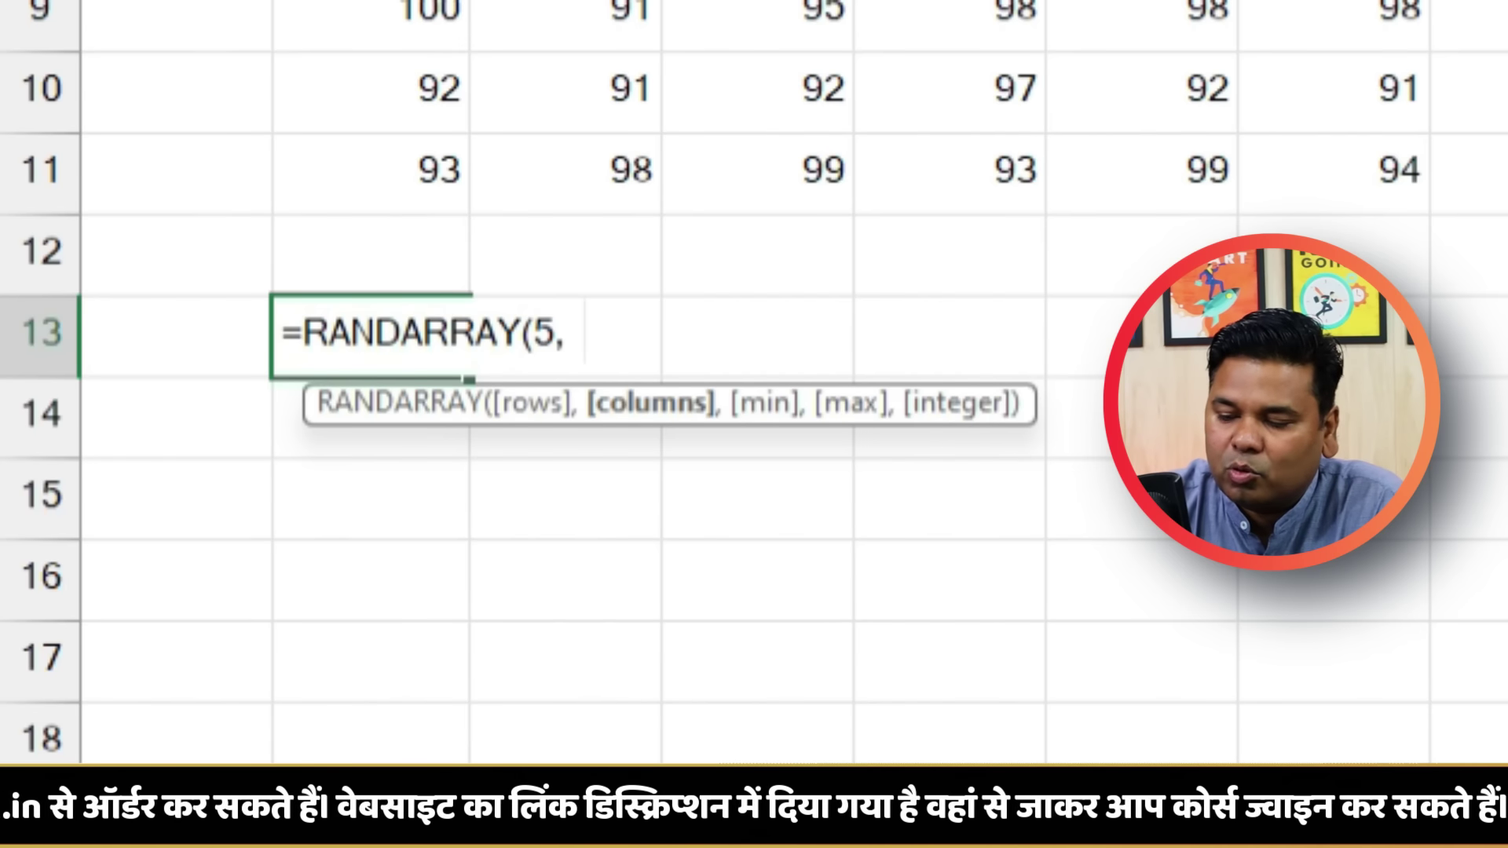
type("8, ")
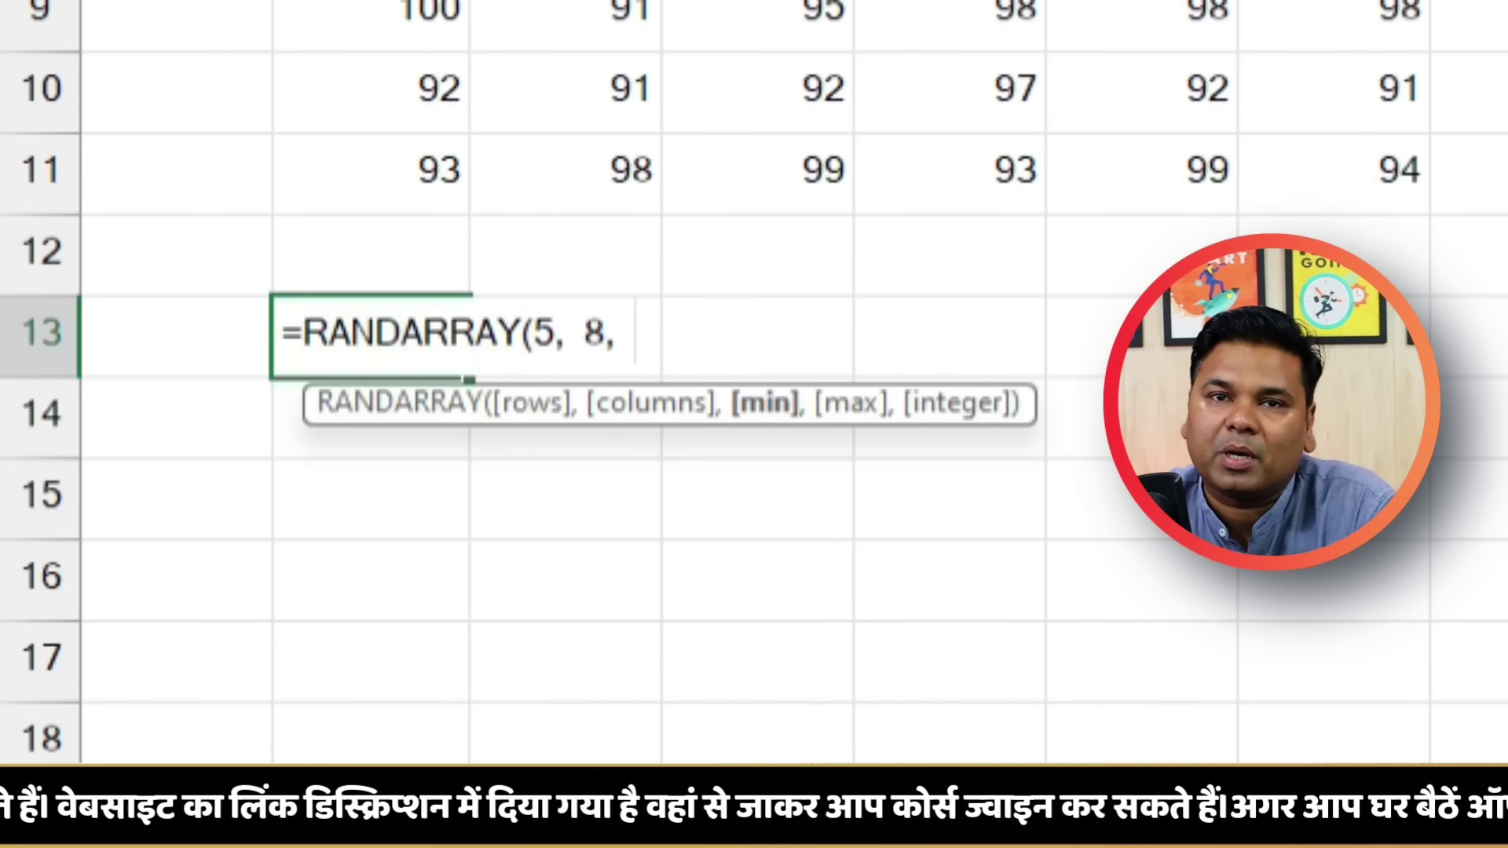
type("2")
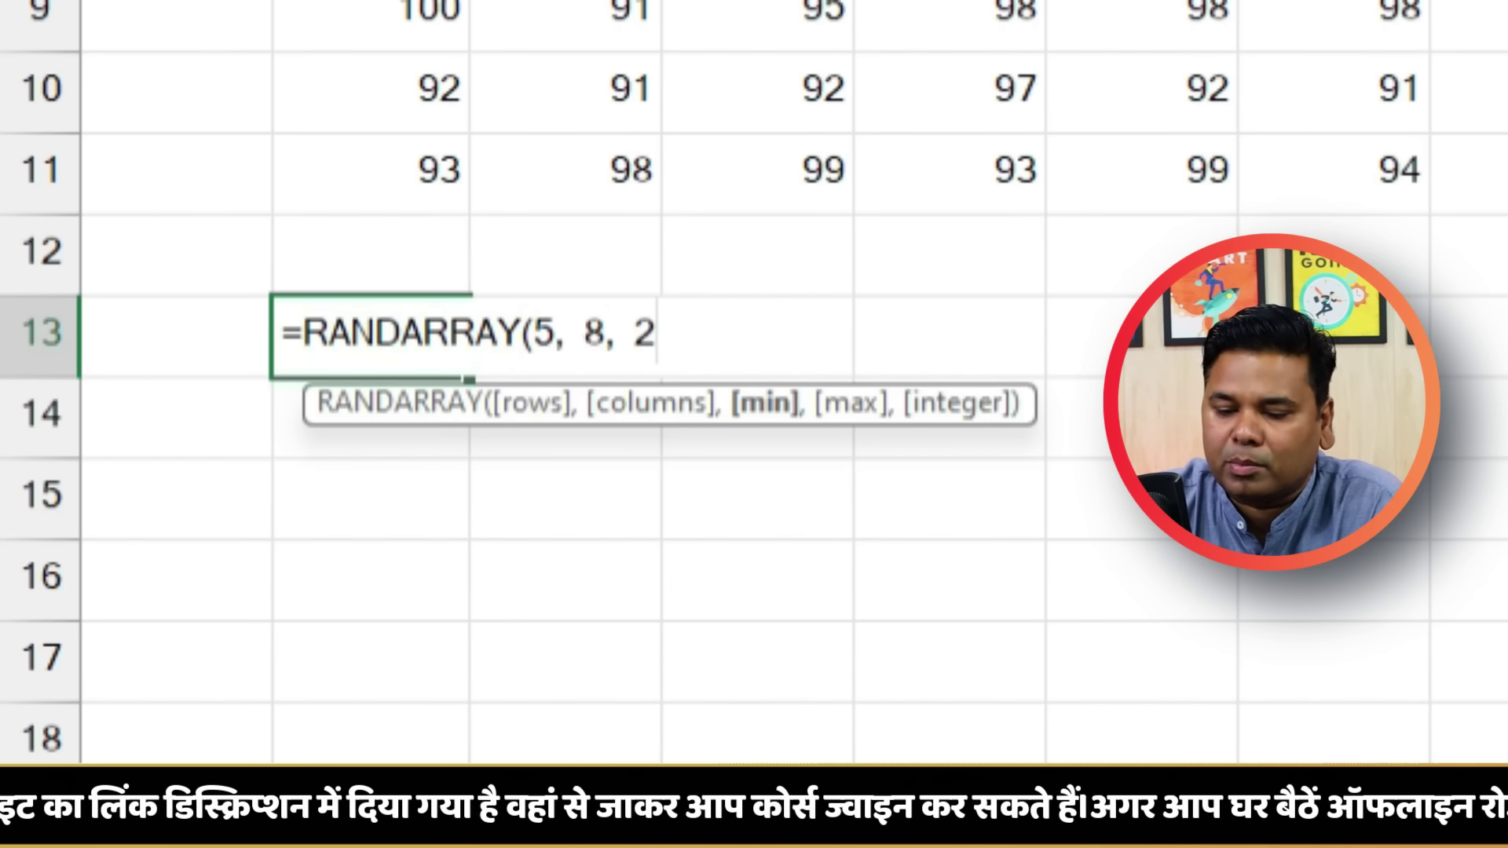
type(",1000")
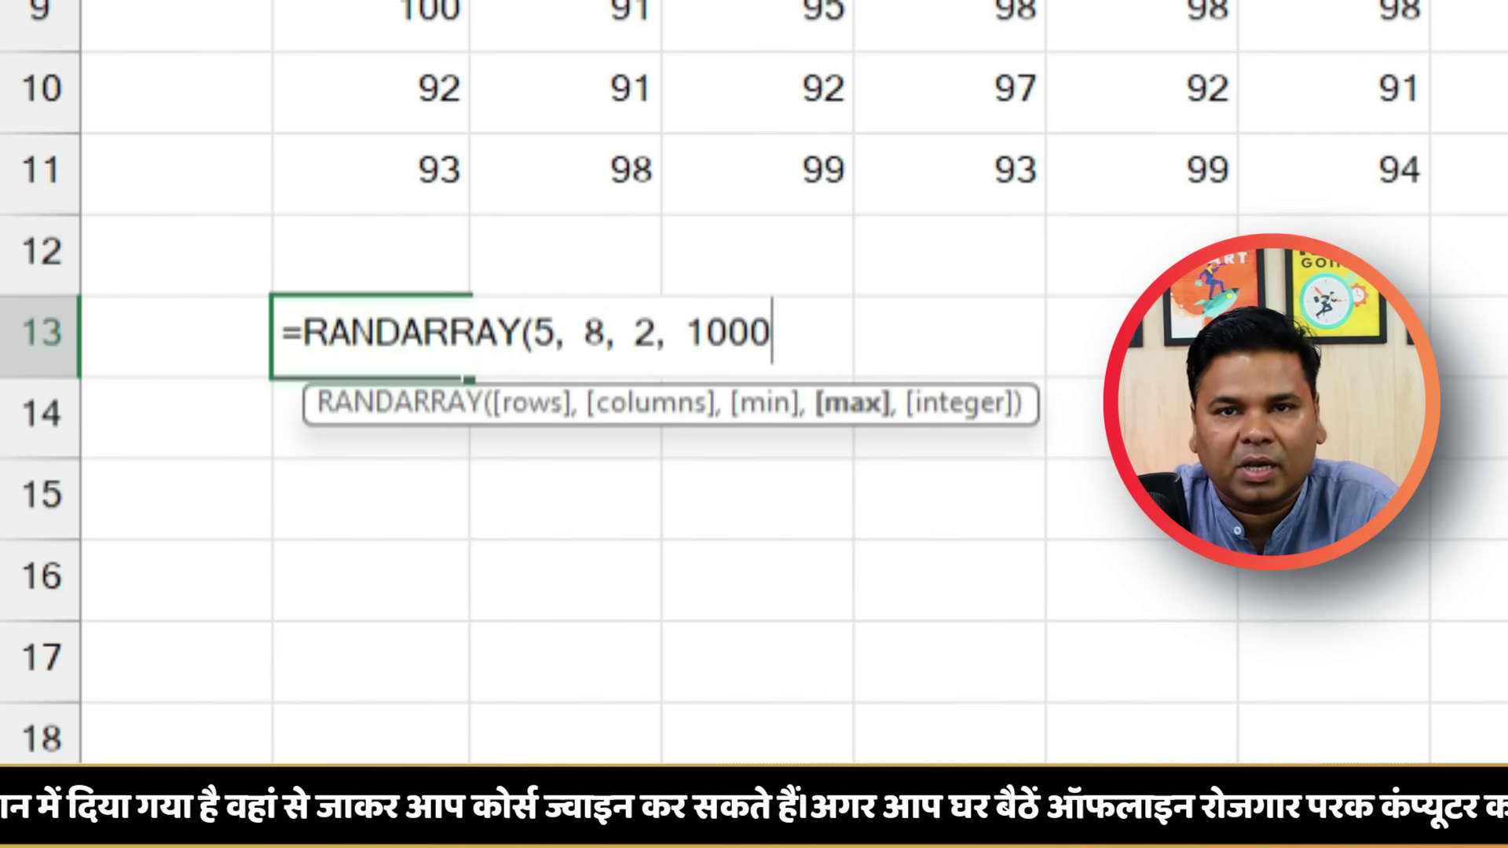
type(",")
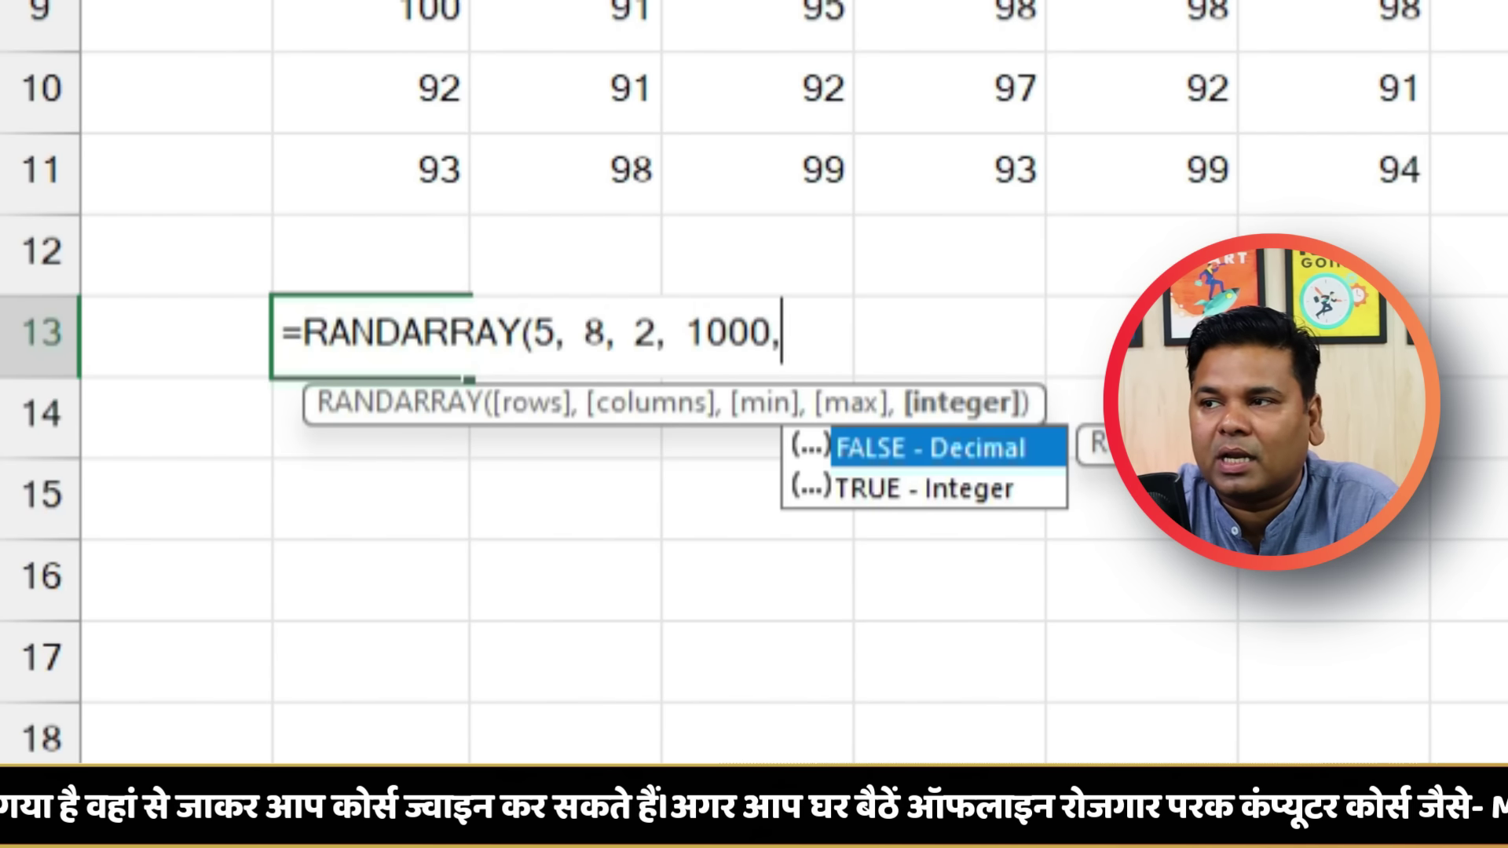
key("BackSpace")
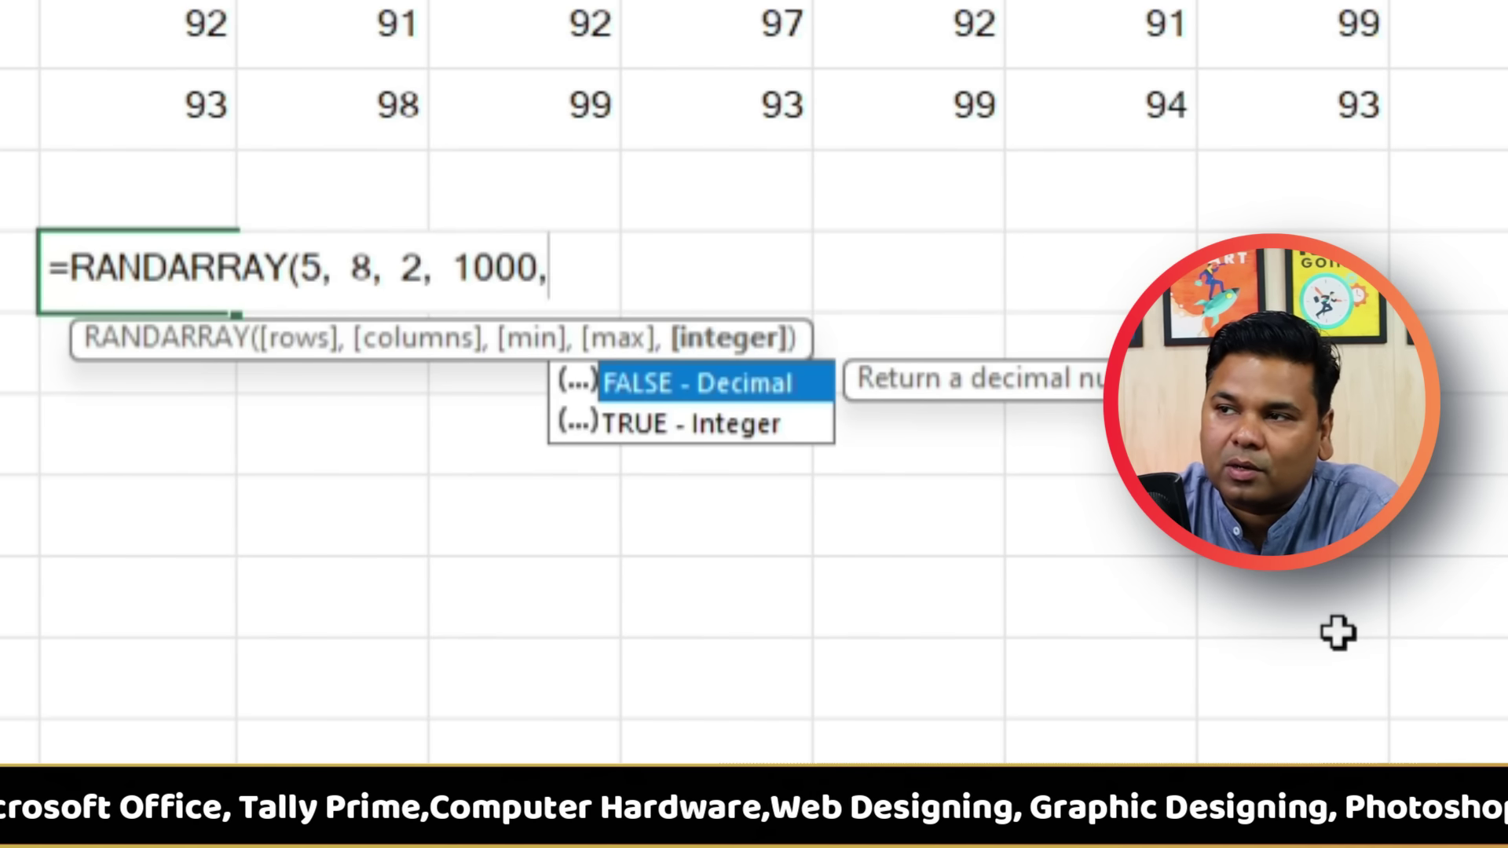
key("Left")
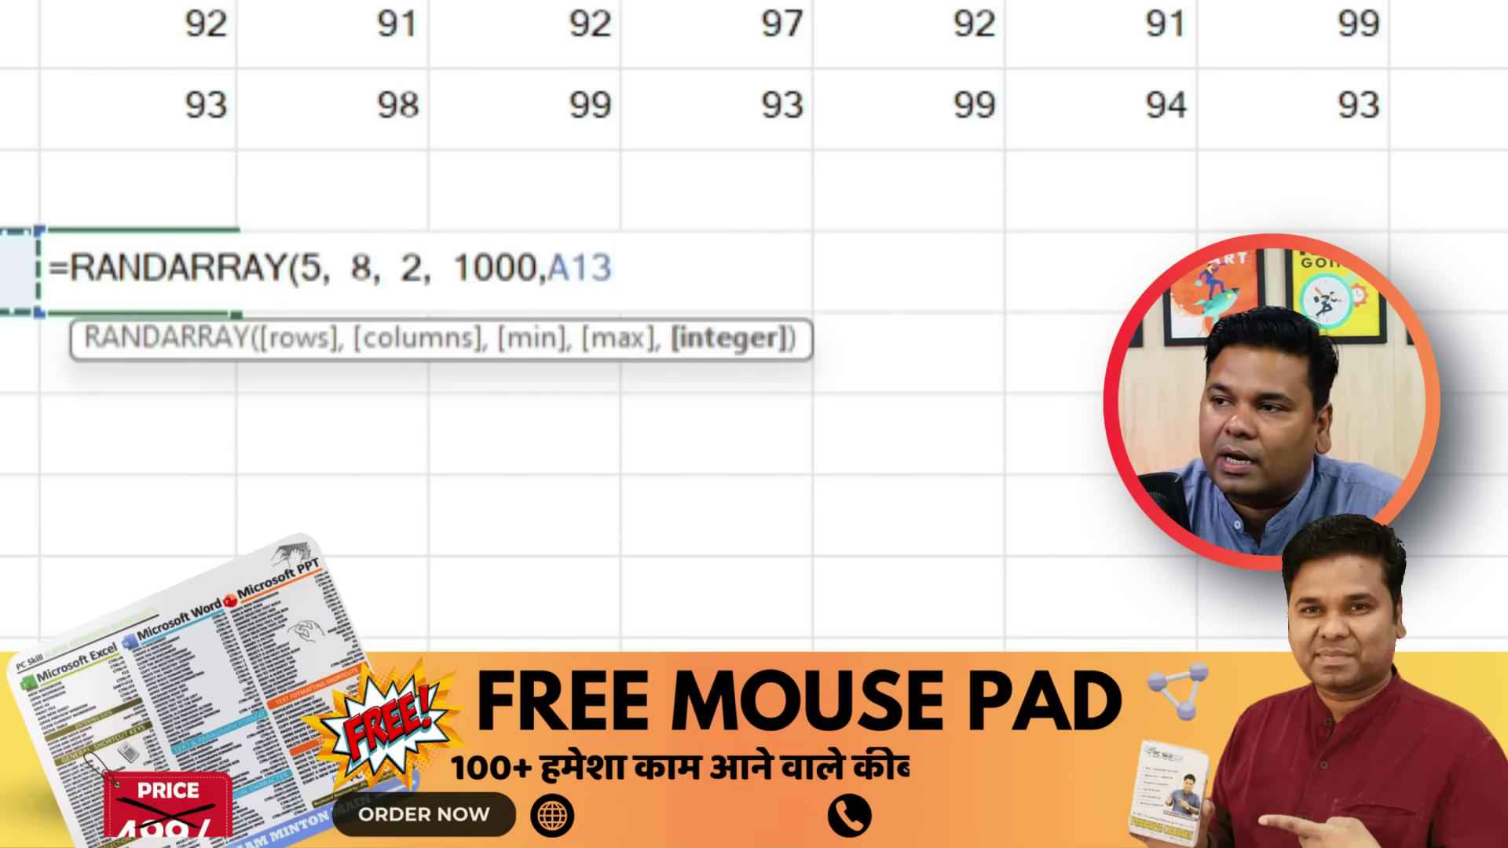
key("Right")
key("Escape")
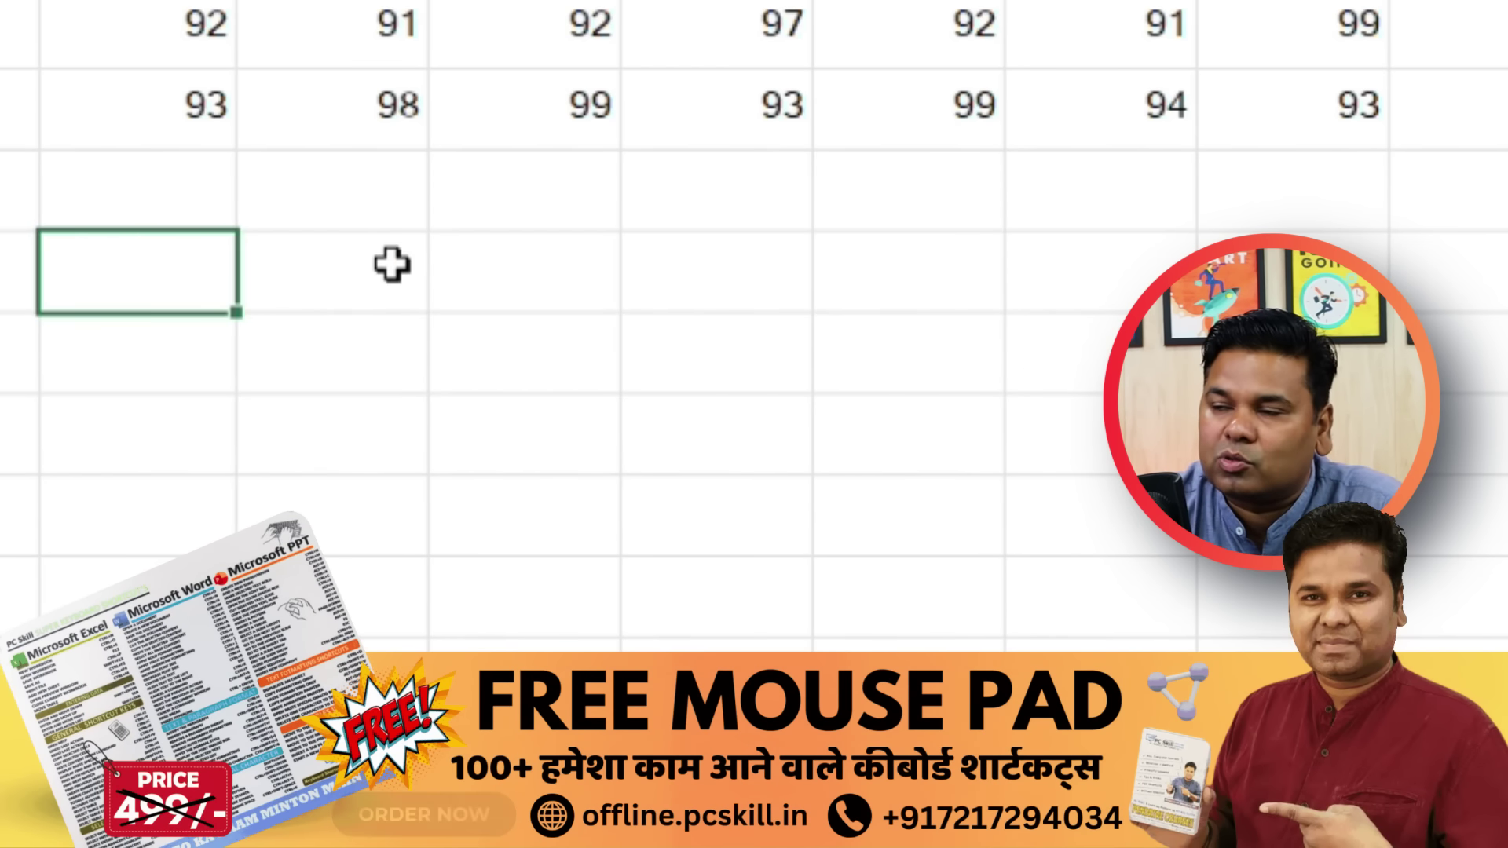
Enter =RANDARRAY(5, 8, 2, 1000, FALSE) in B13 to spill decimals between 2 and 1000
type("=")
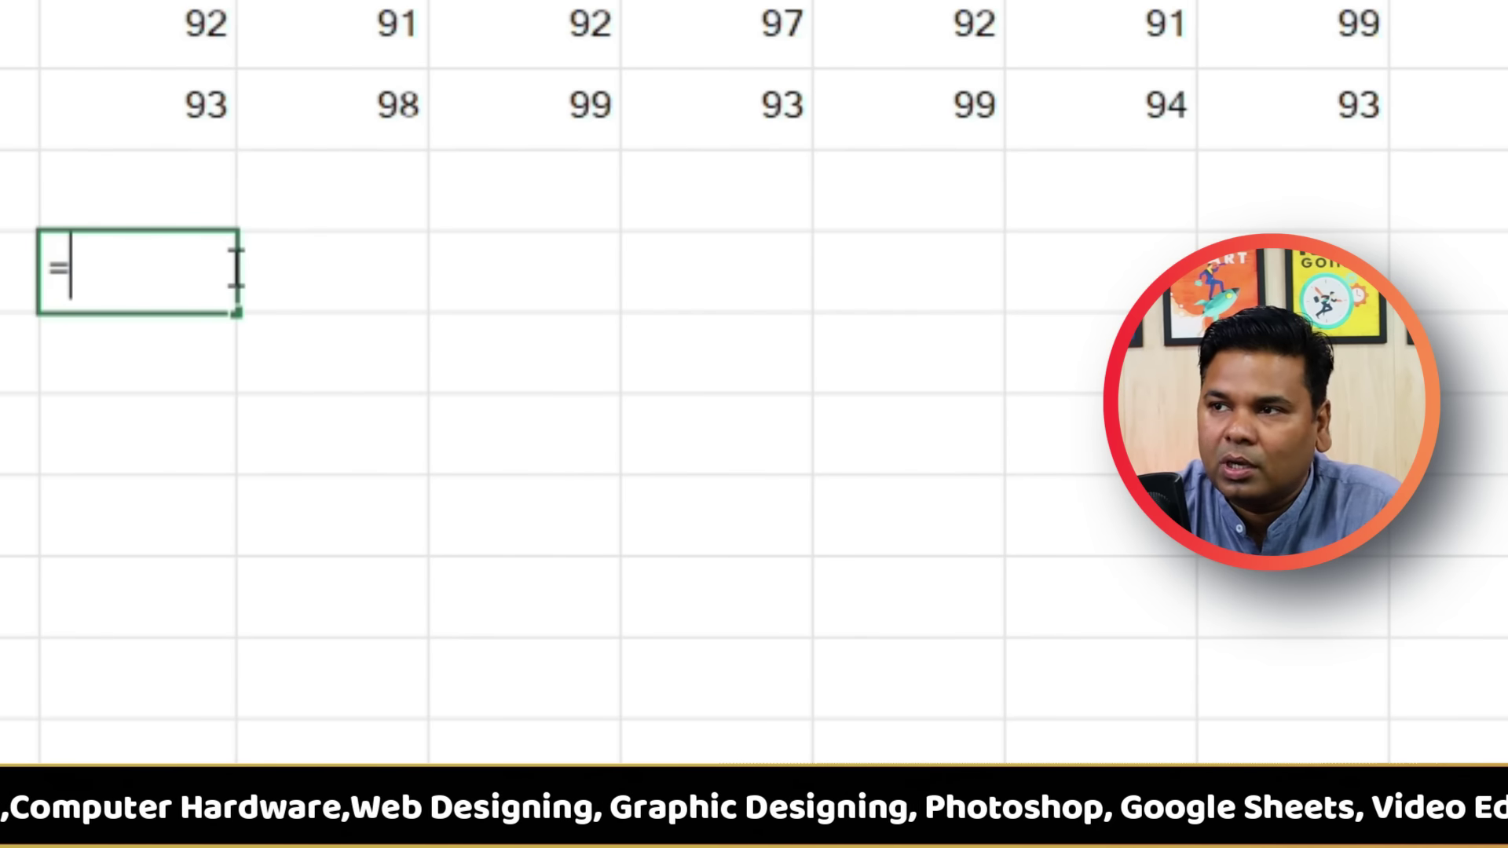
type("ra")
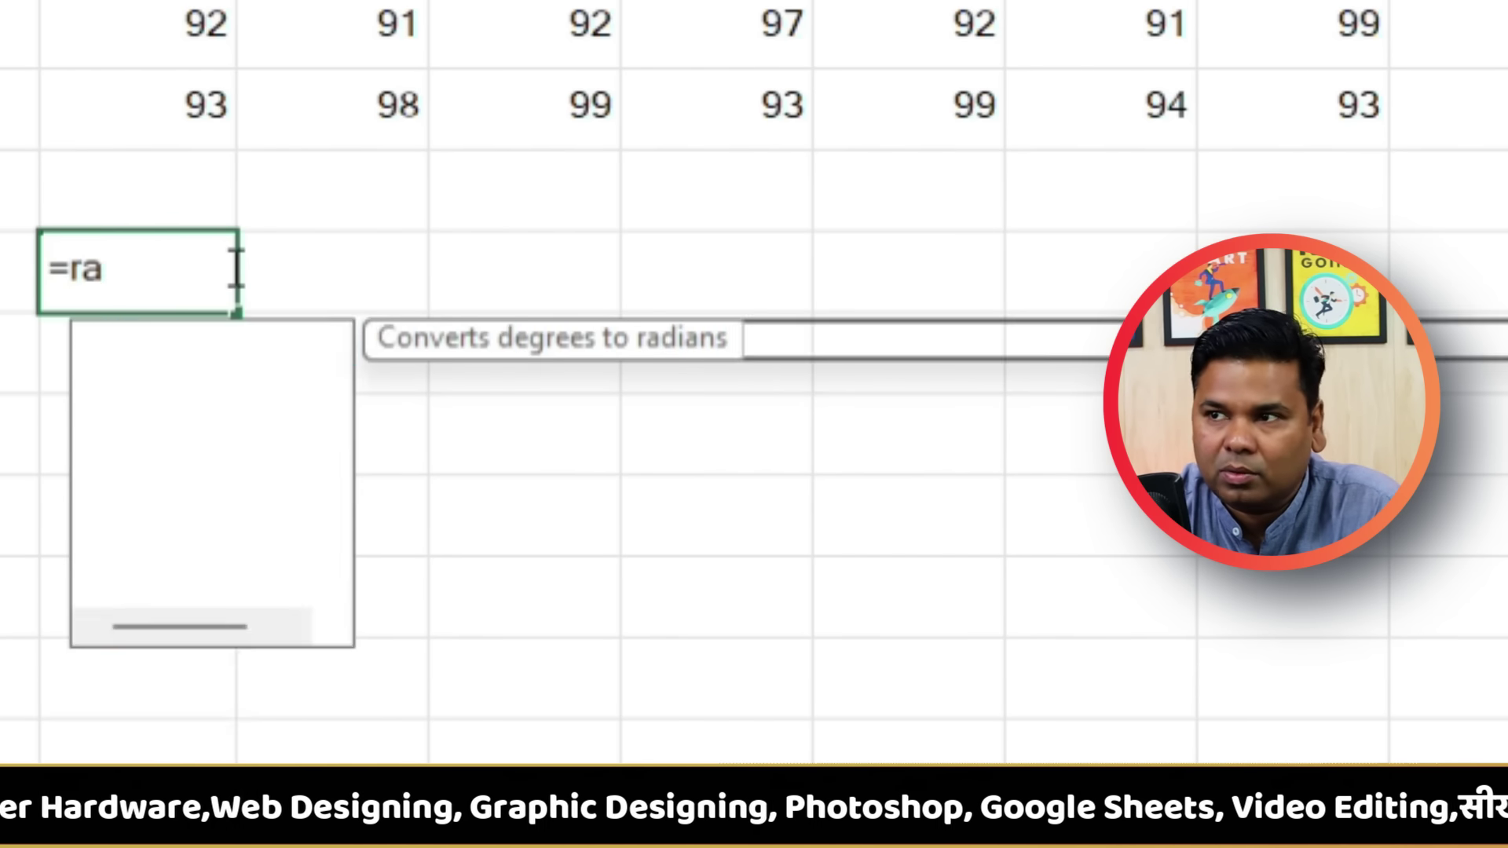
type("n")
double_click(232, 382)
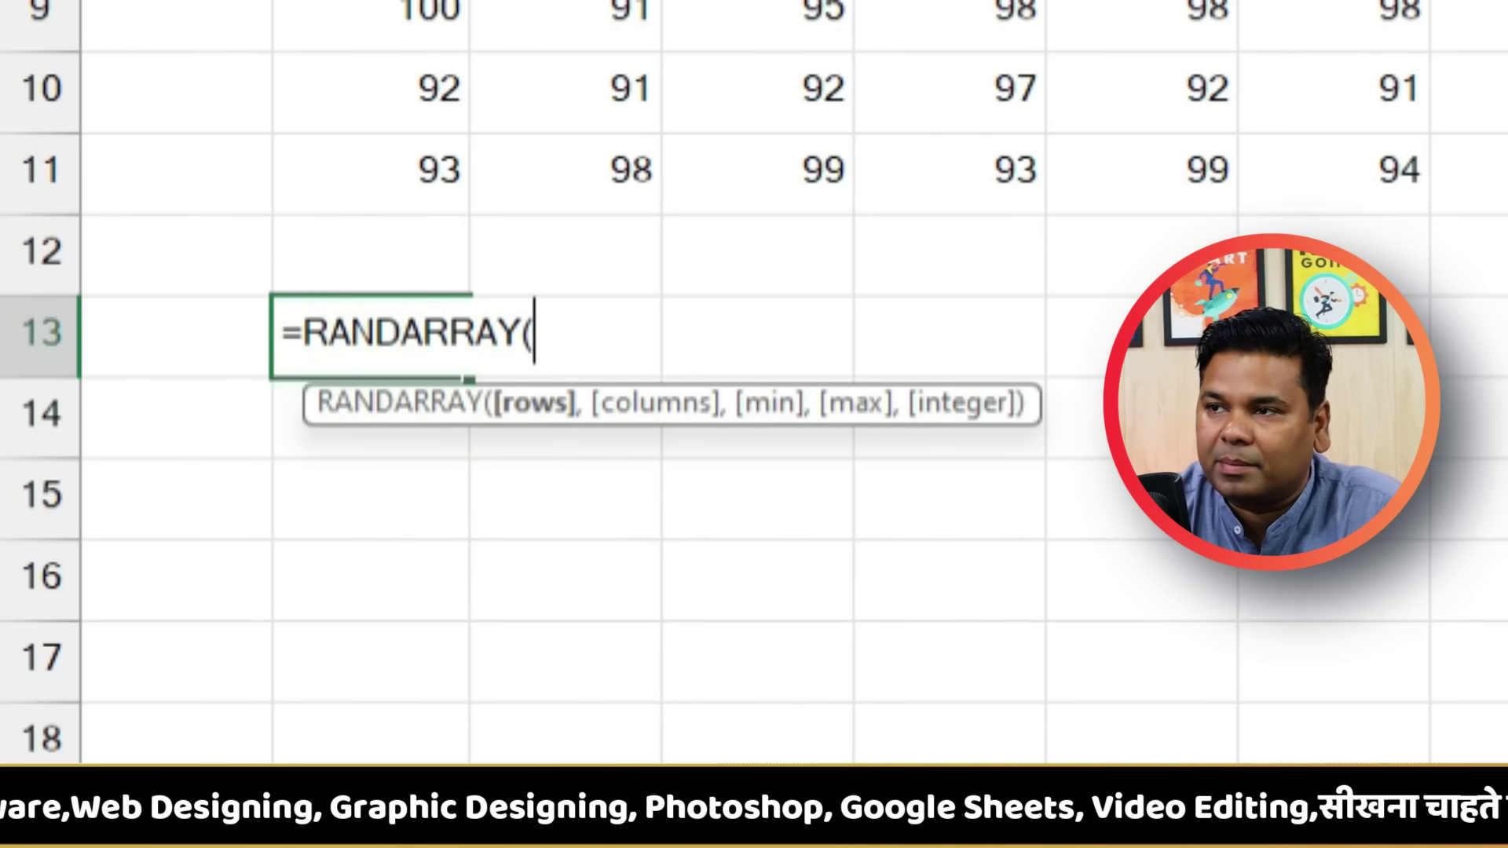
type("5, 8")
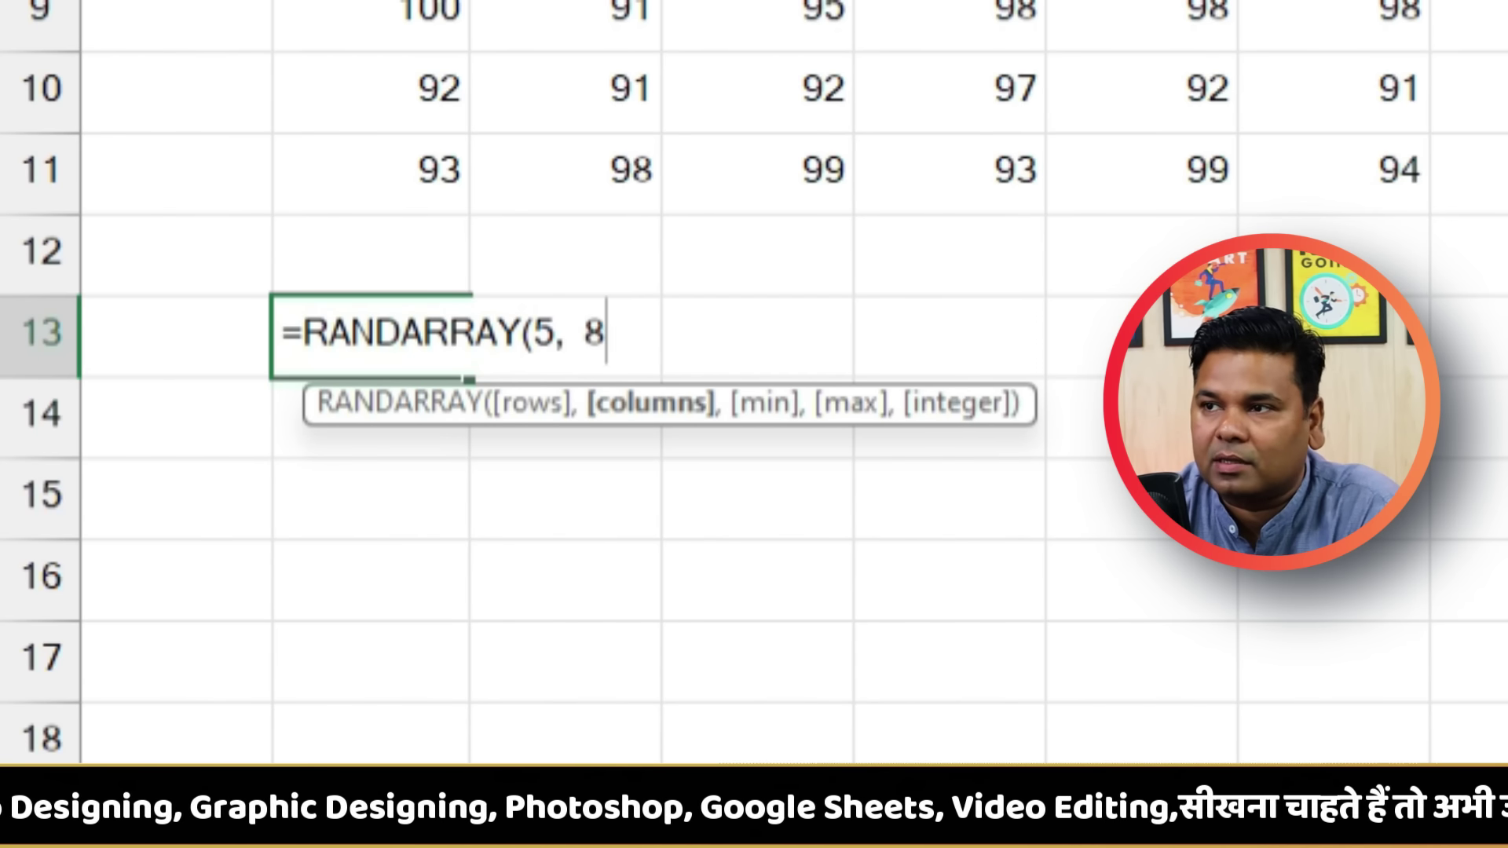
type(", 2, ")
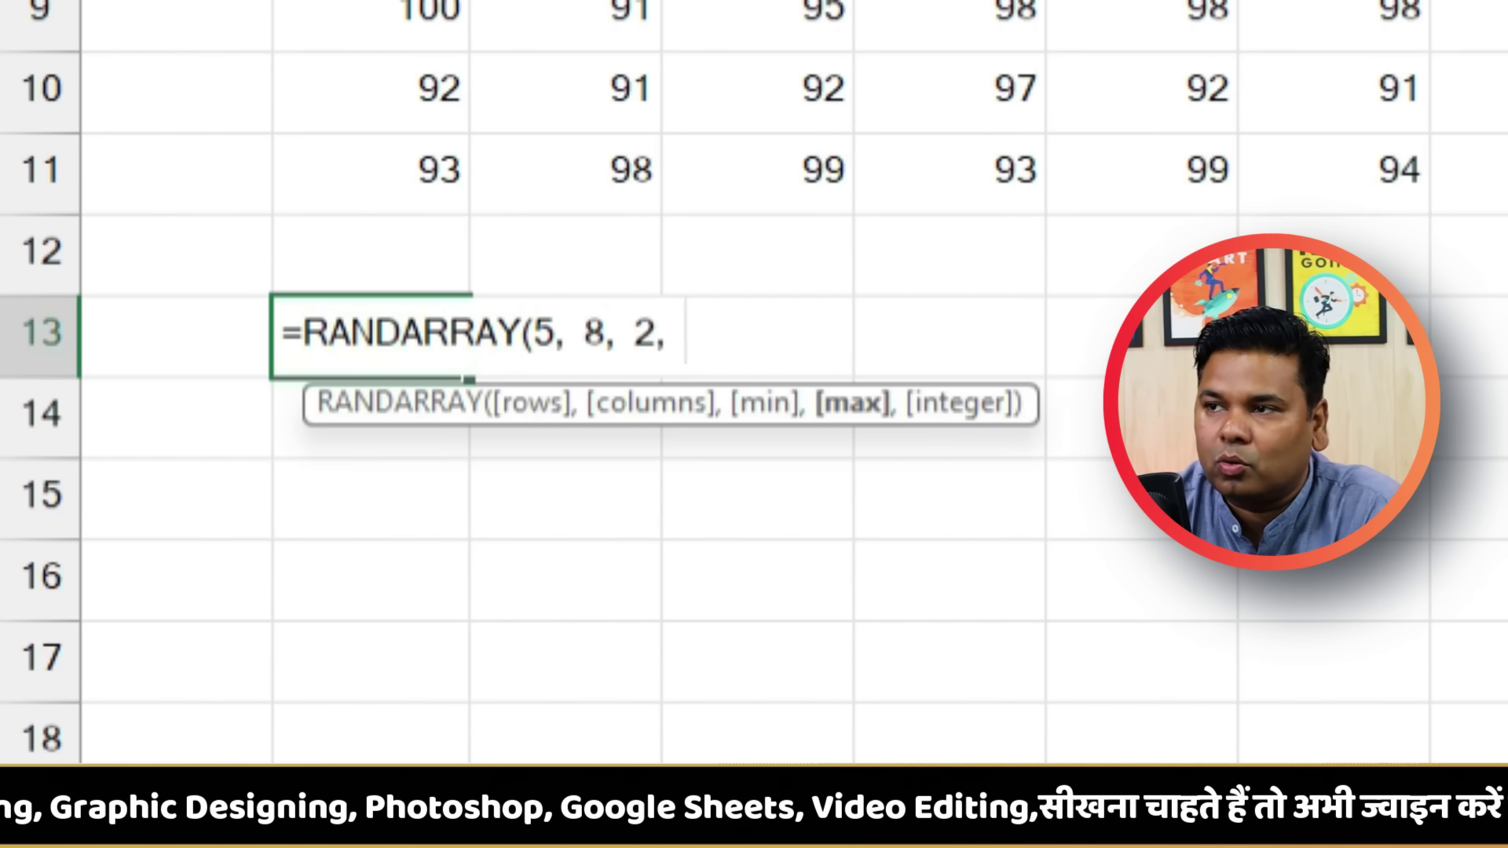
type("1000")
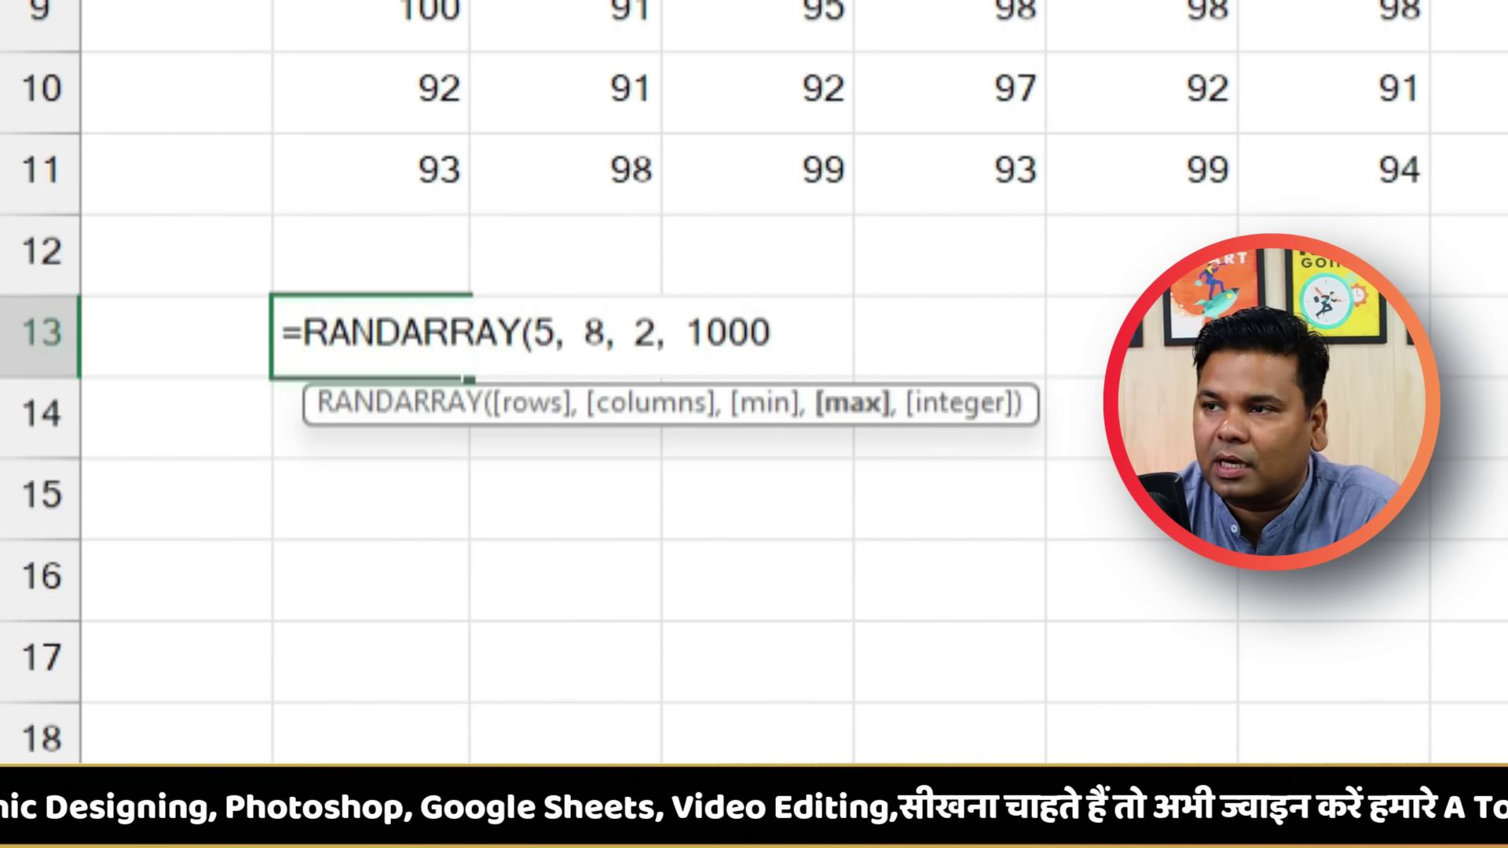
type(",")
key("BackSpace")
double_click(982, 442)
type(")")
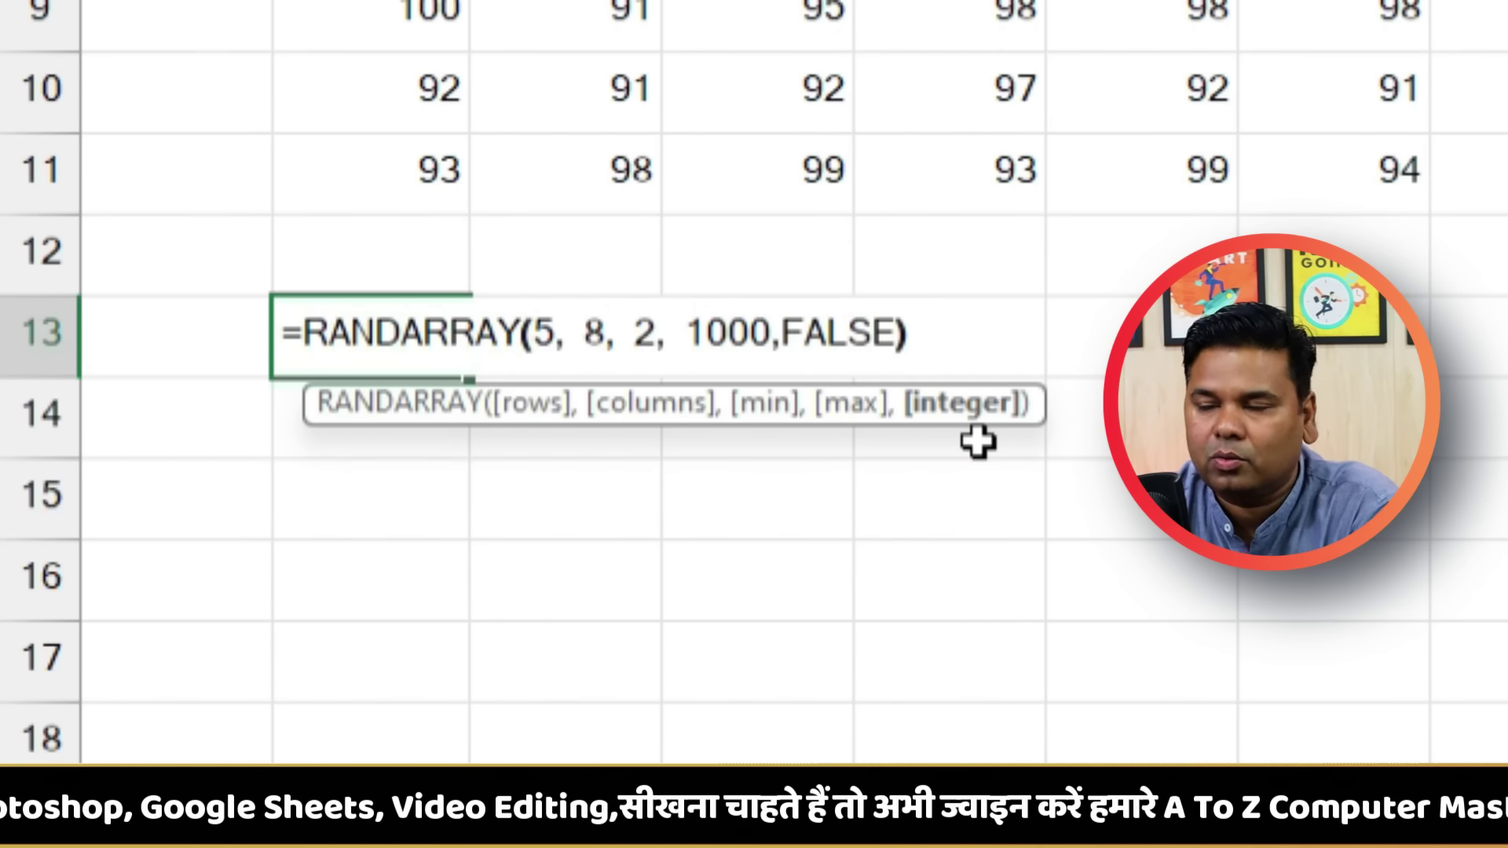
key("Return")
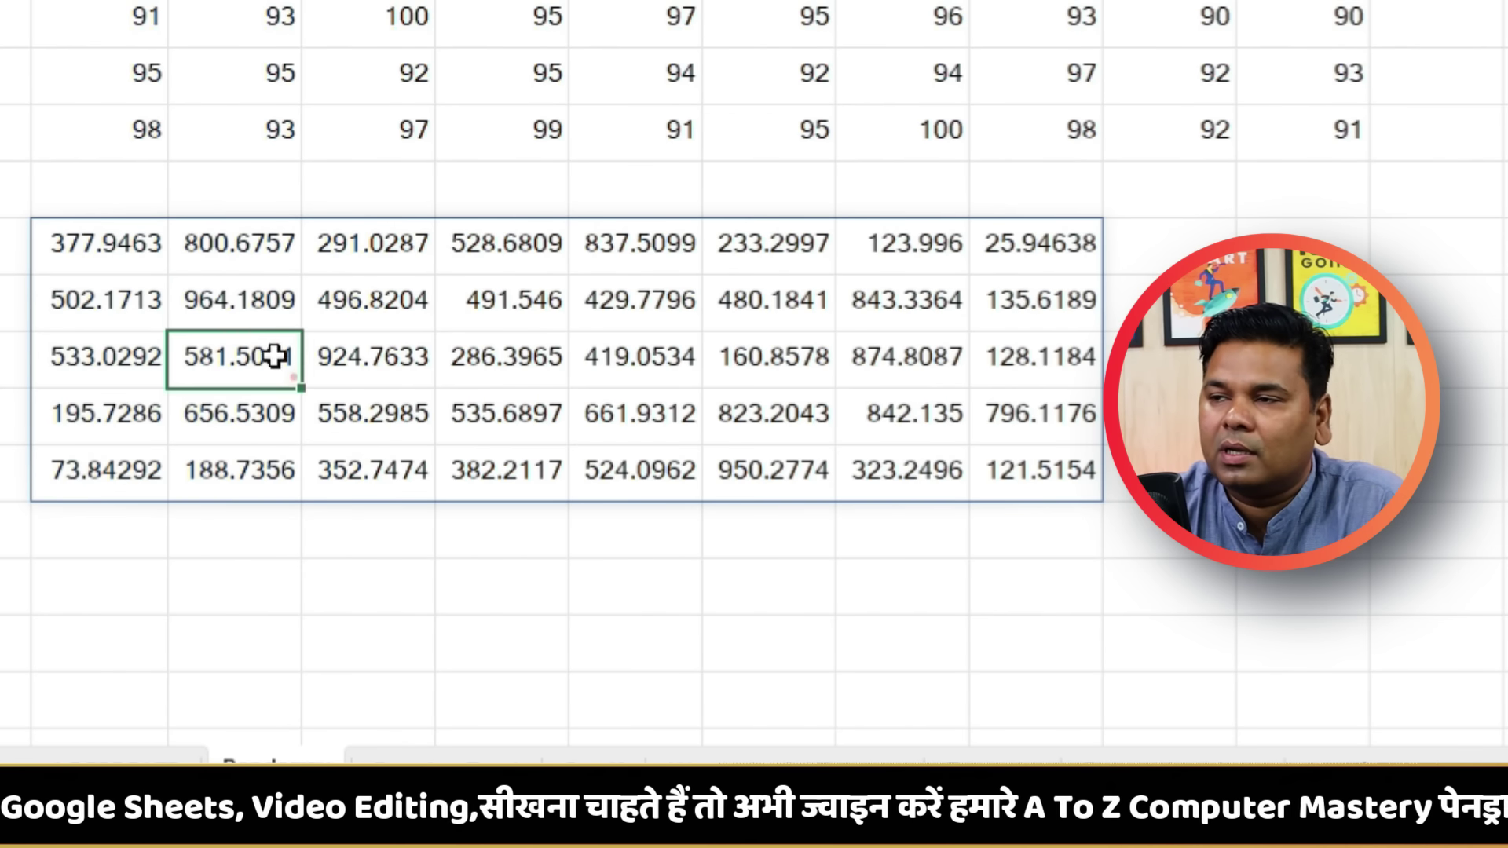
Change the RANDARRAY formula's last argument from FALSE to TRUE so it returns integers
left_click_drag(63, 239, 1031, 475)
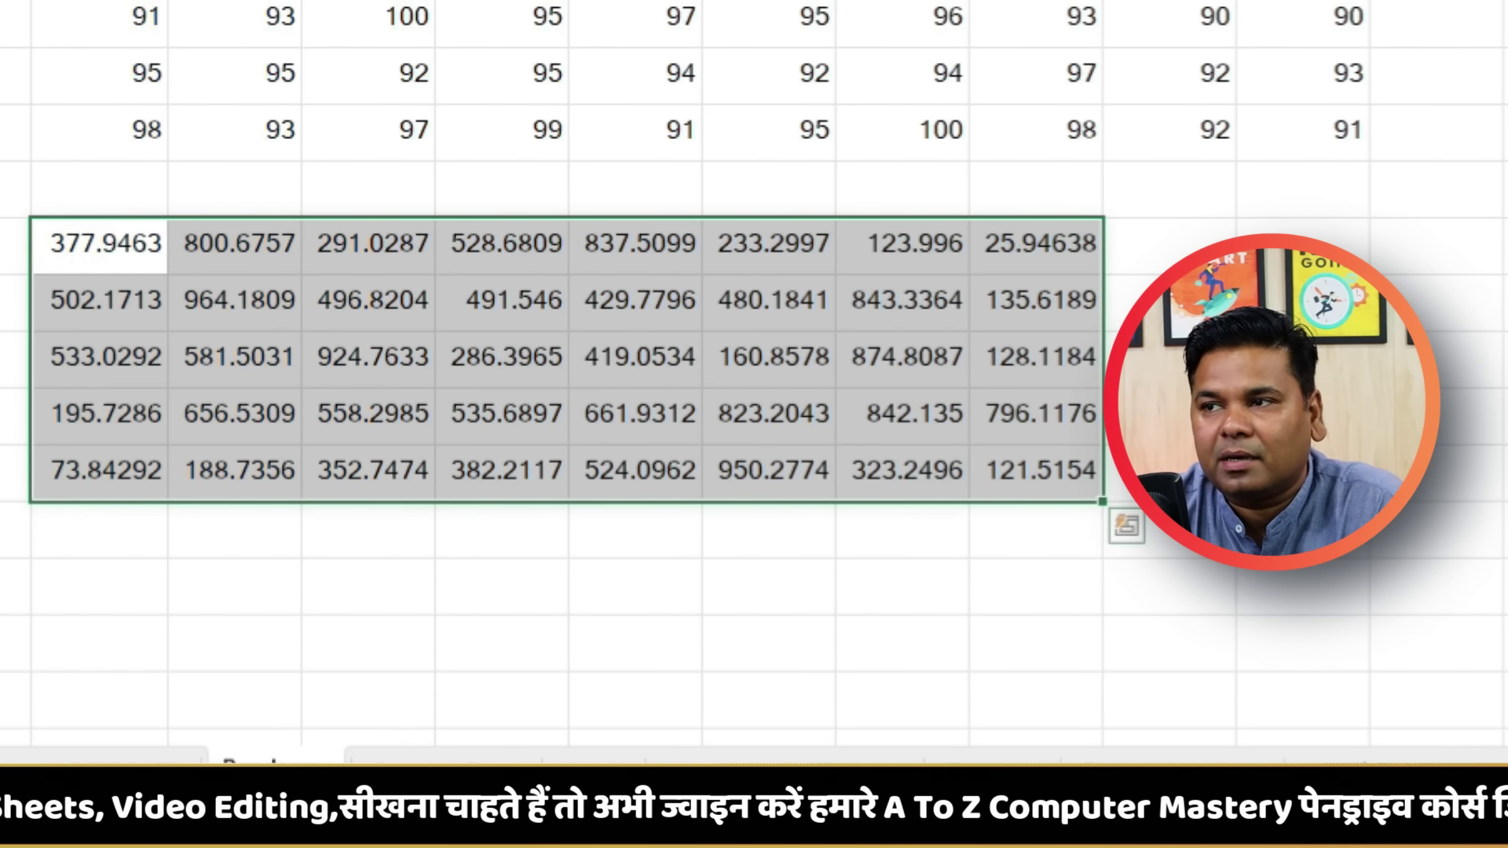
left_click(1035, 699)
left_click(99, 246)
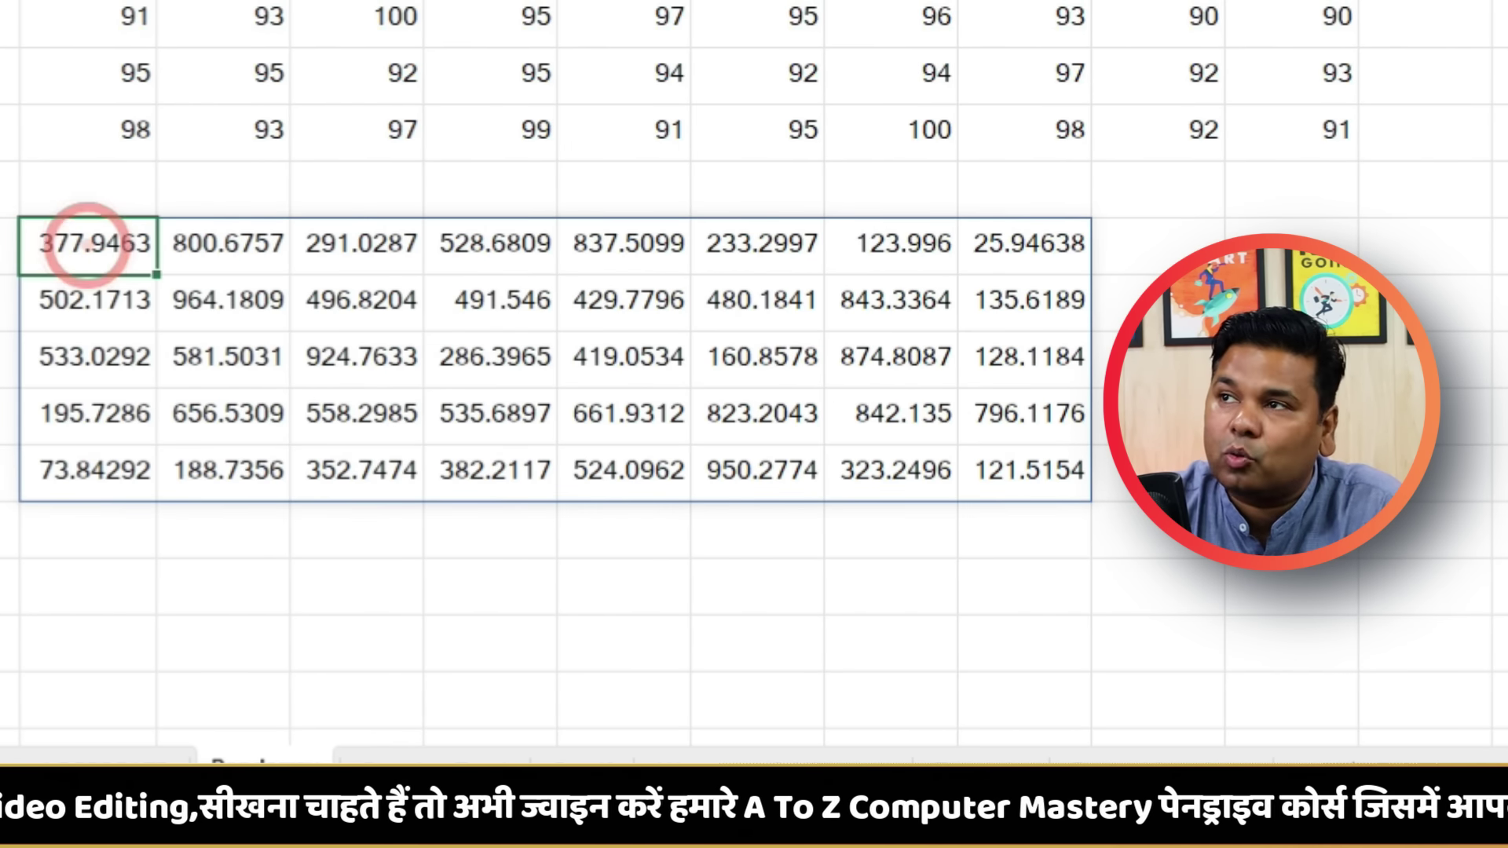
key("F2")
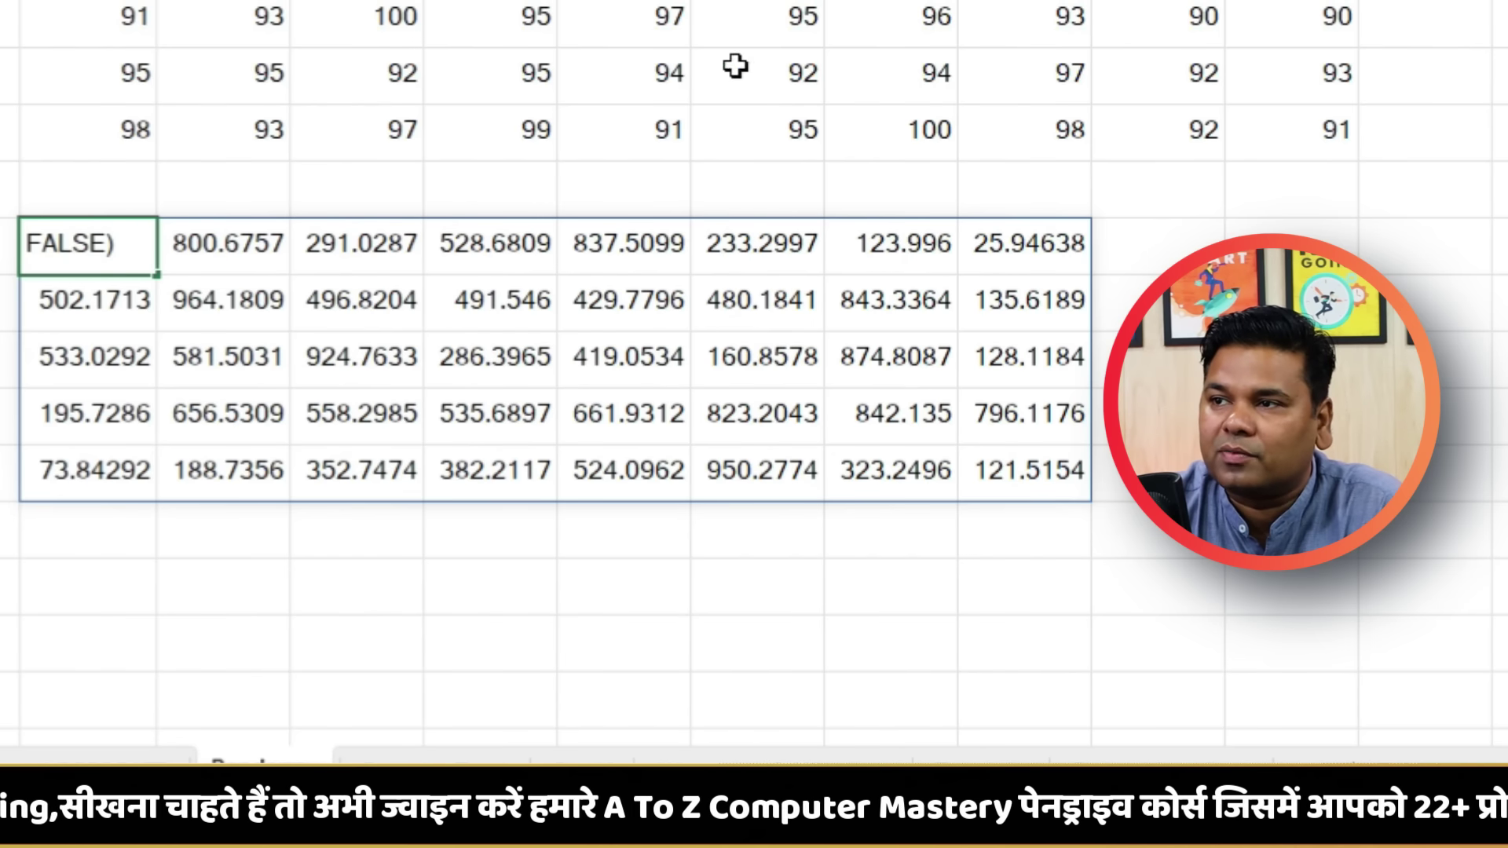
key("BackSpace")
key("BackSpace")
key("BackSpace")
type("TRUE")
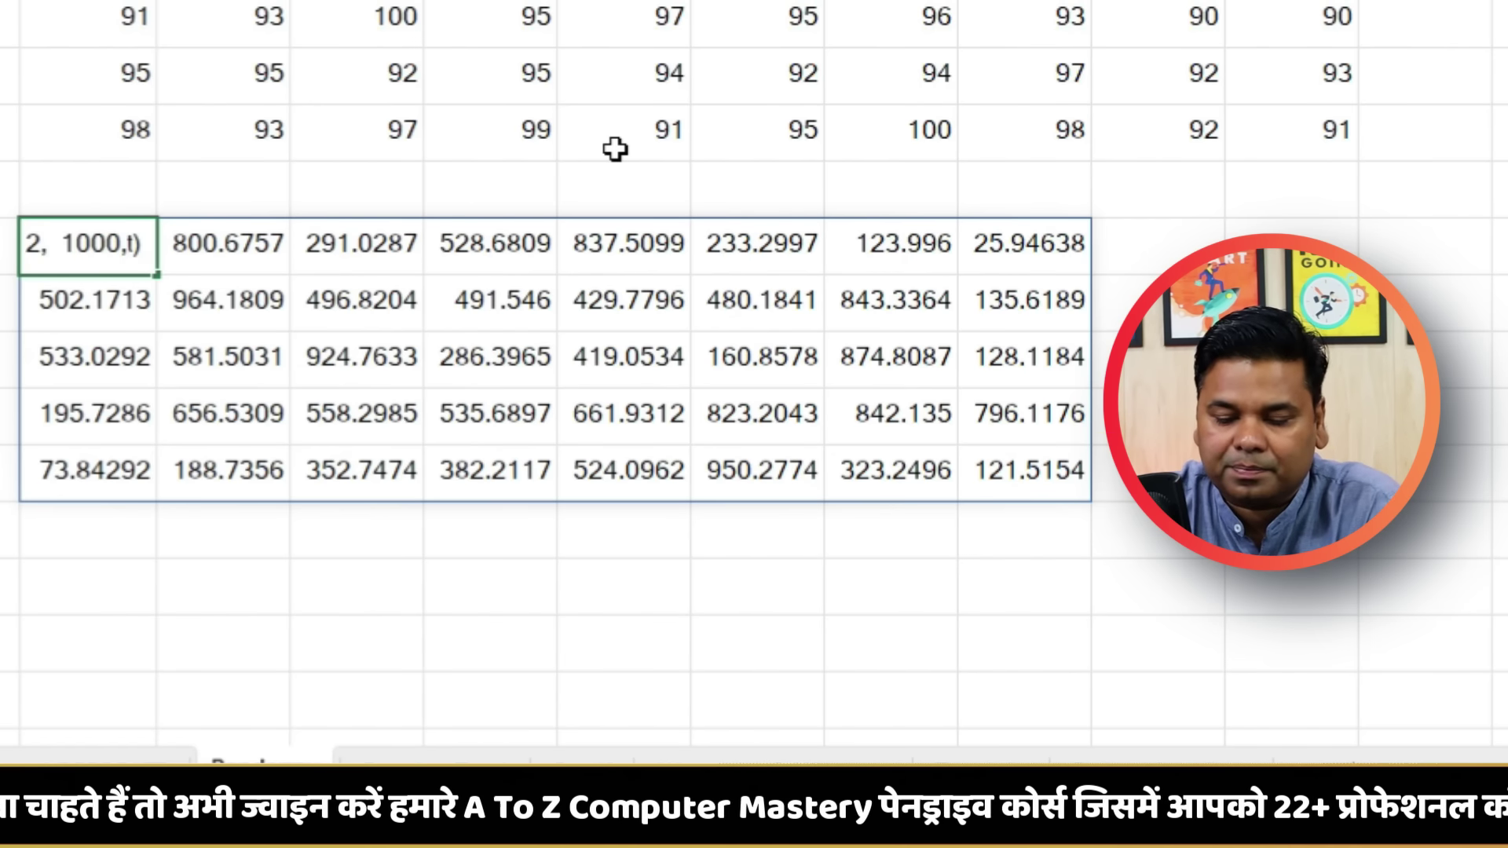
key("Return")
mouse_move(87, 228)
left_mouse_down()
mouse_move(606, 414)
mouse_move(927, 448)
left_mouse_up()
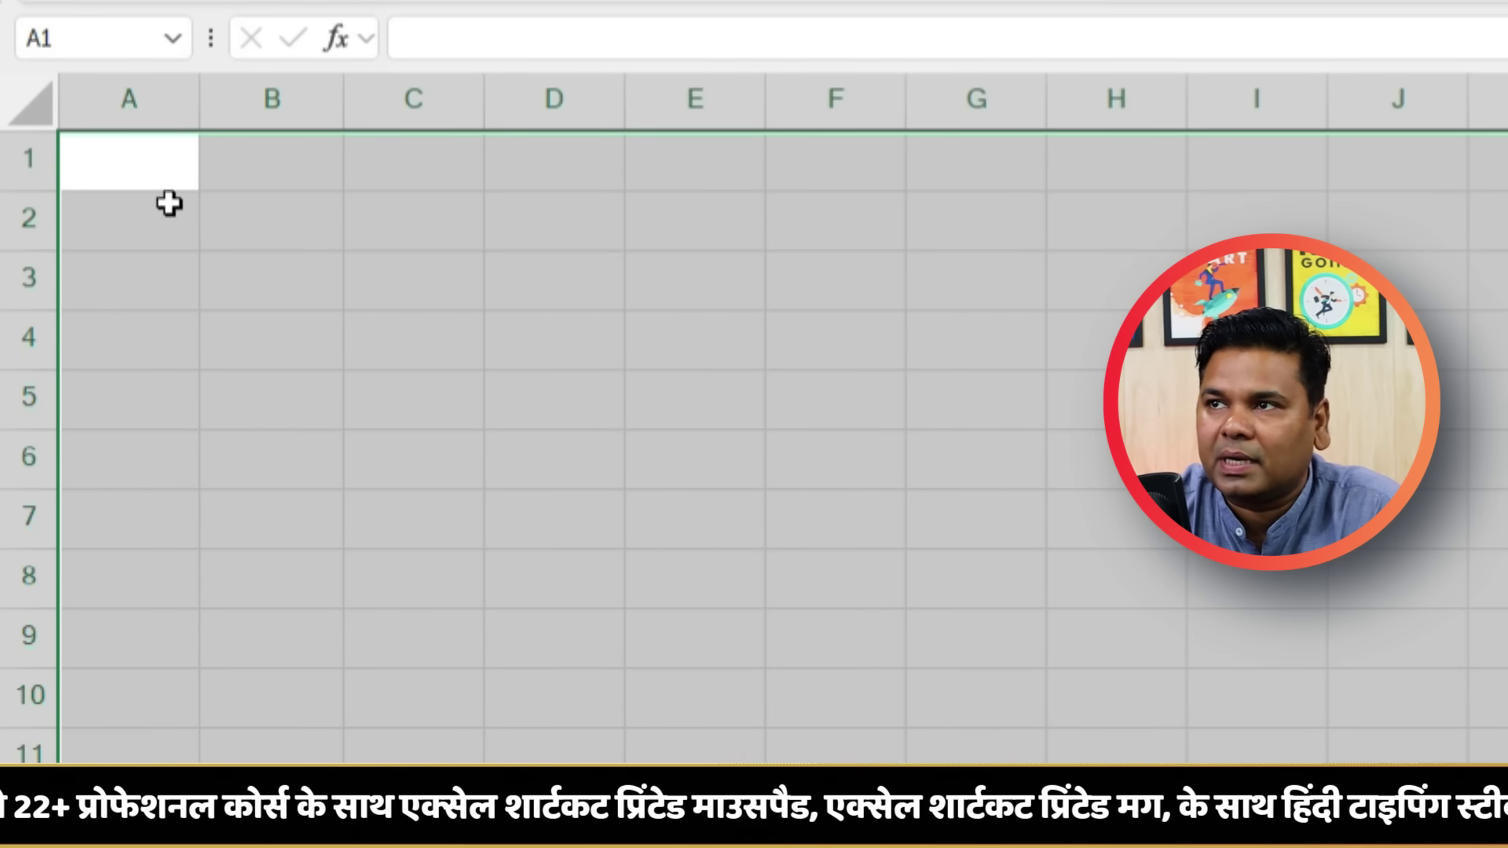
Enter =RANDARRAY(10, 12, 1, 100, FALSE) in B2 to spill a 10-by-12 grid of decimals
left_click(370, 222)
left_click(312, 221)
key("F2")
type("=")
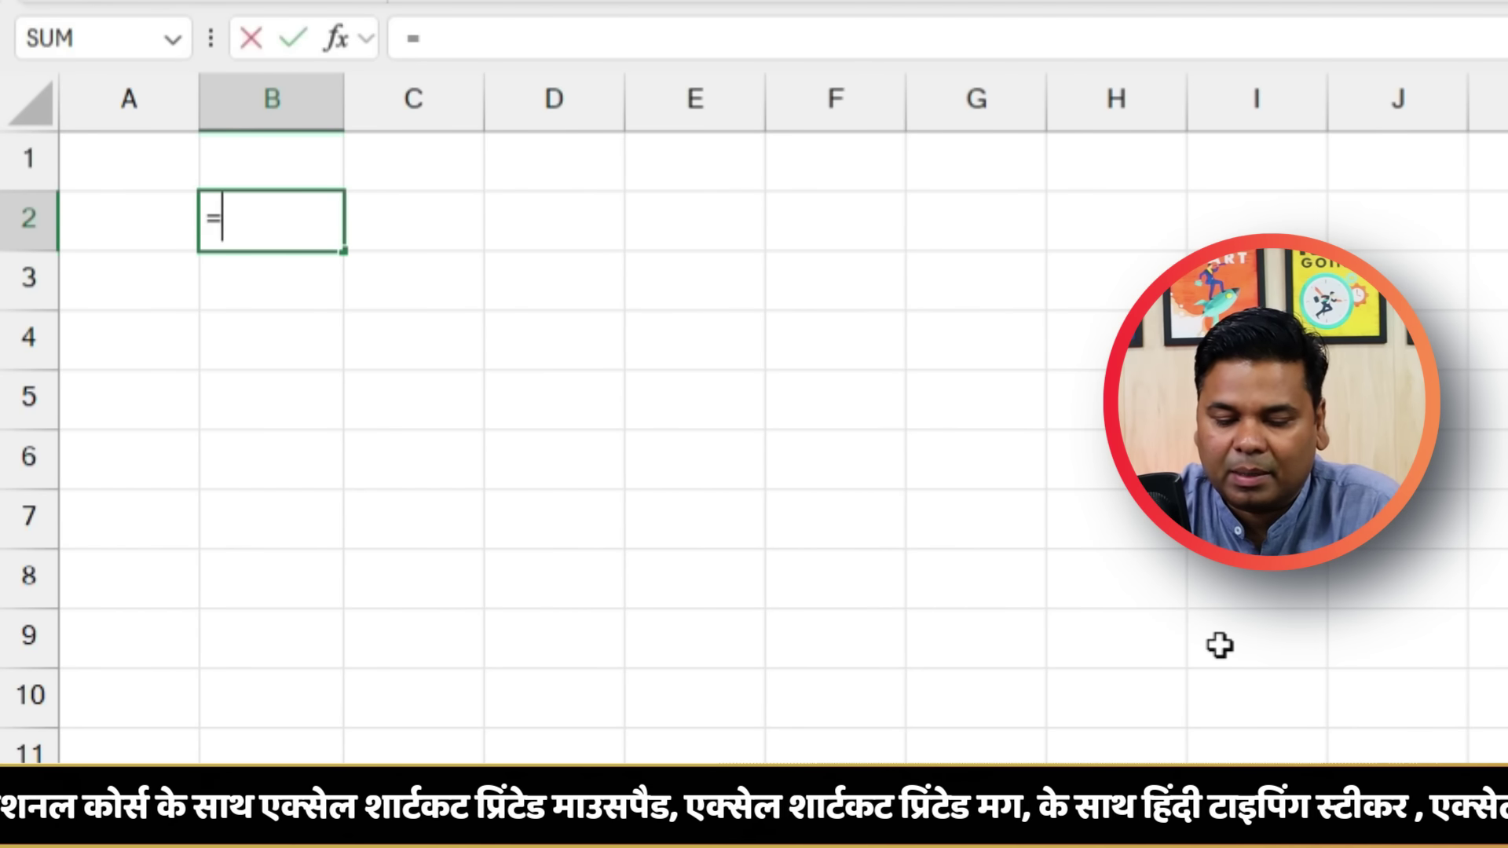
type("rand")
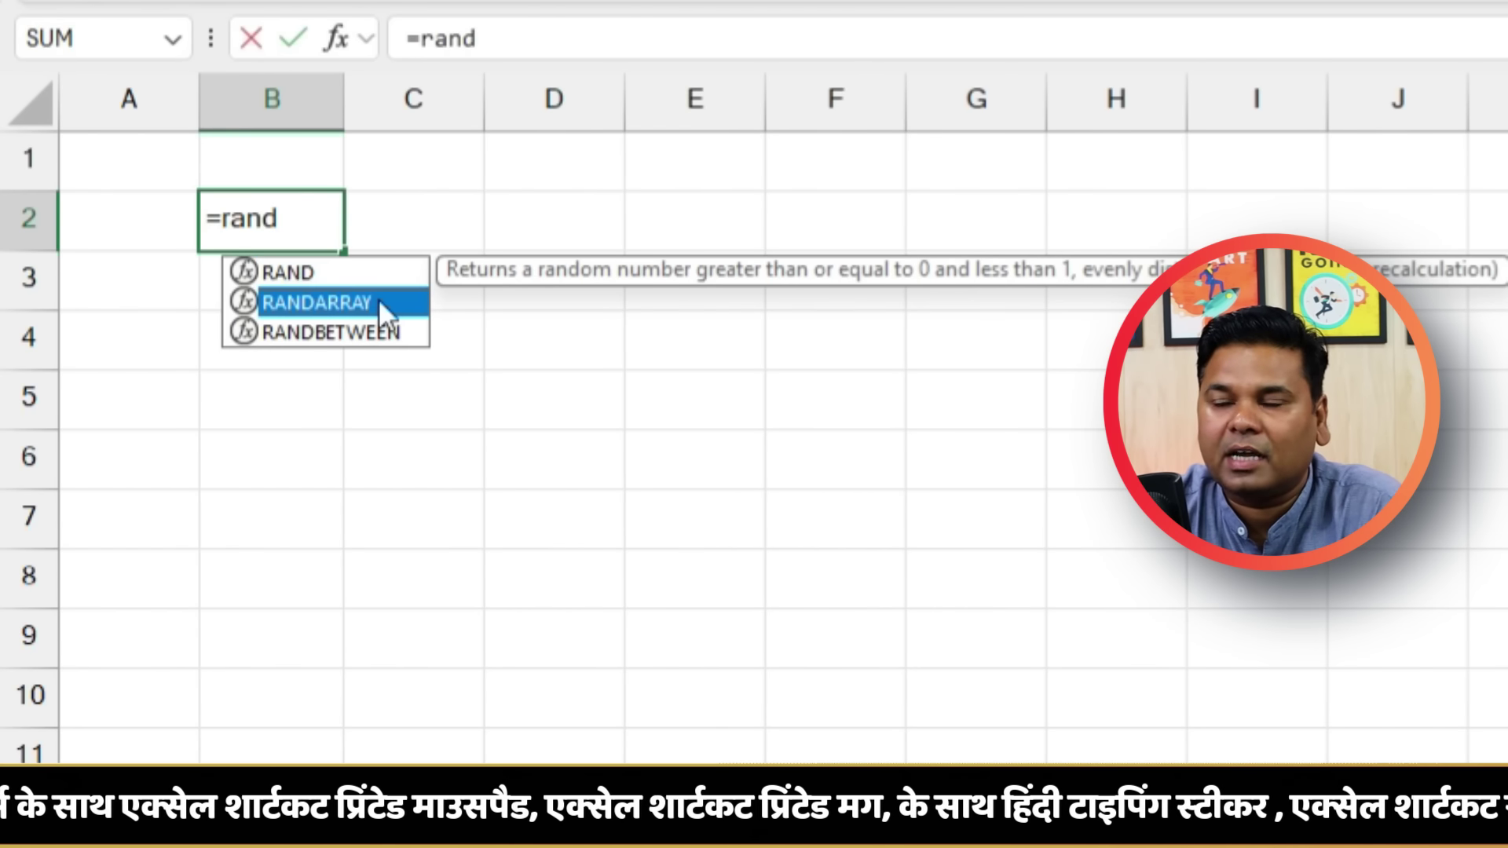
double_click(379, 299)
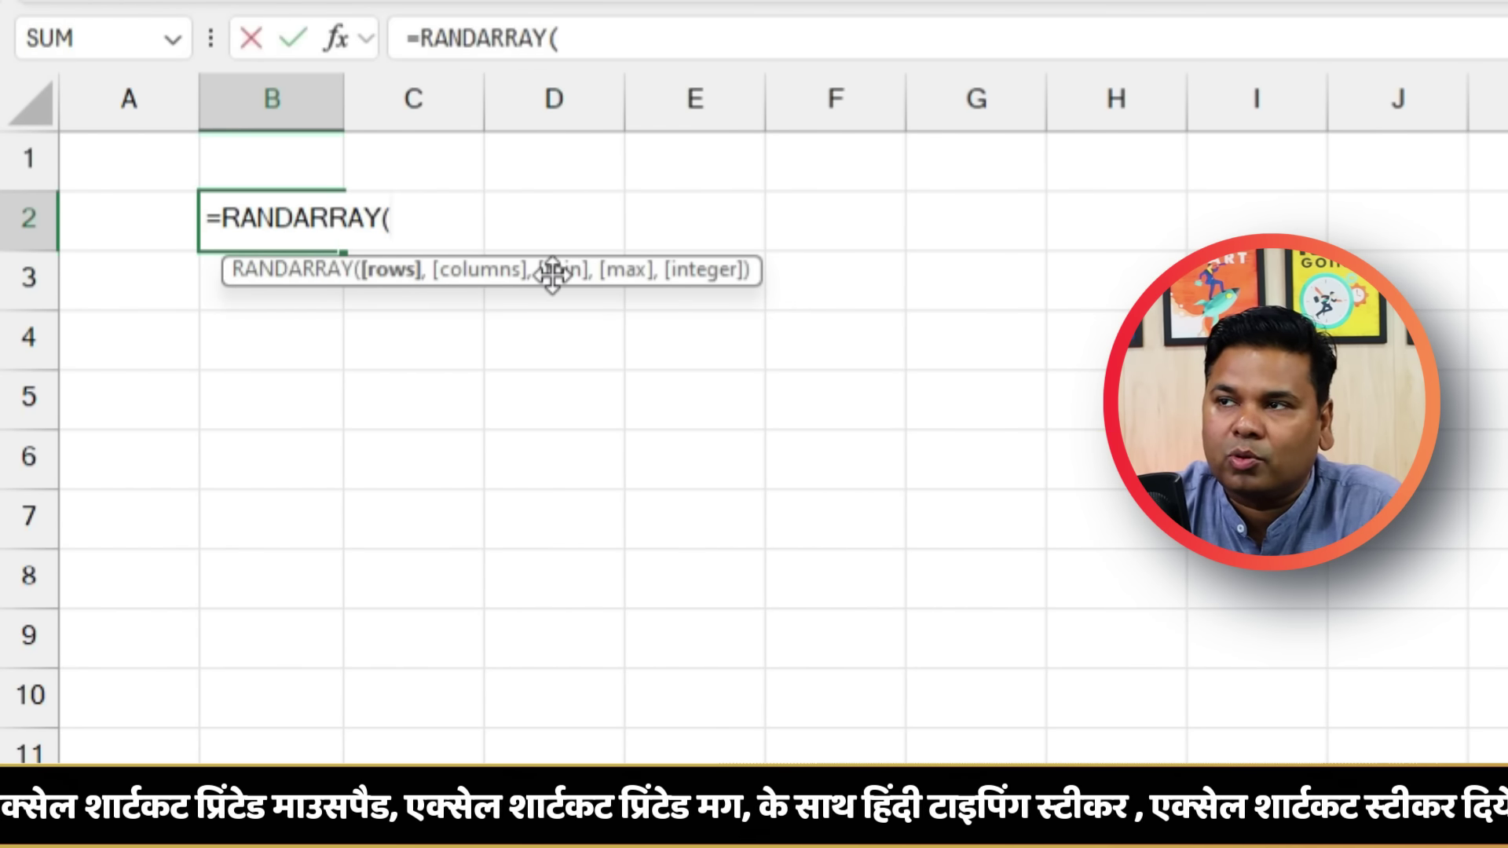
type("10, 12, 1")
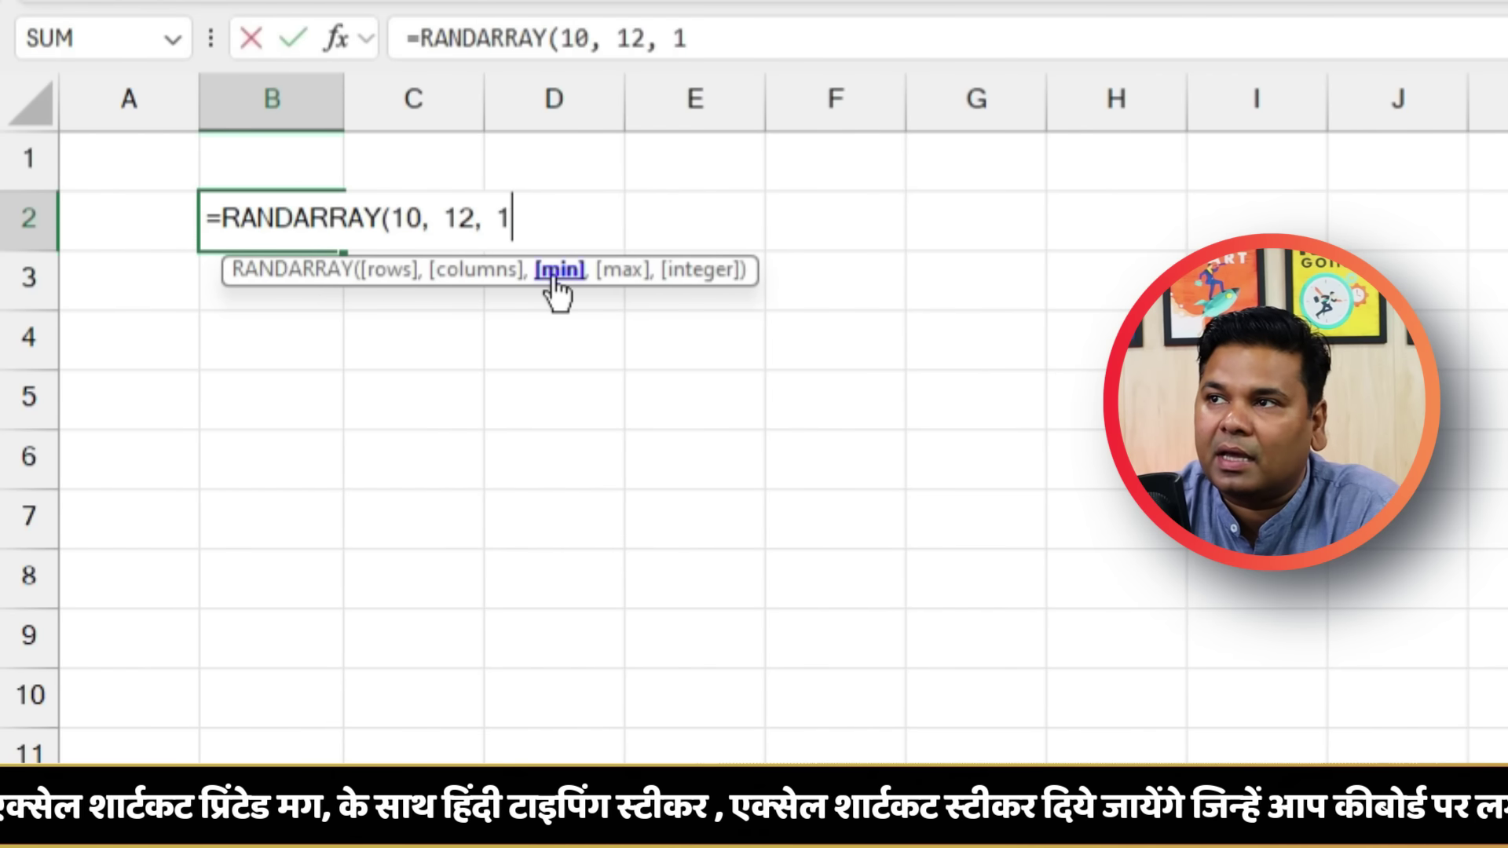
type(", 100")
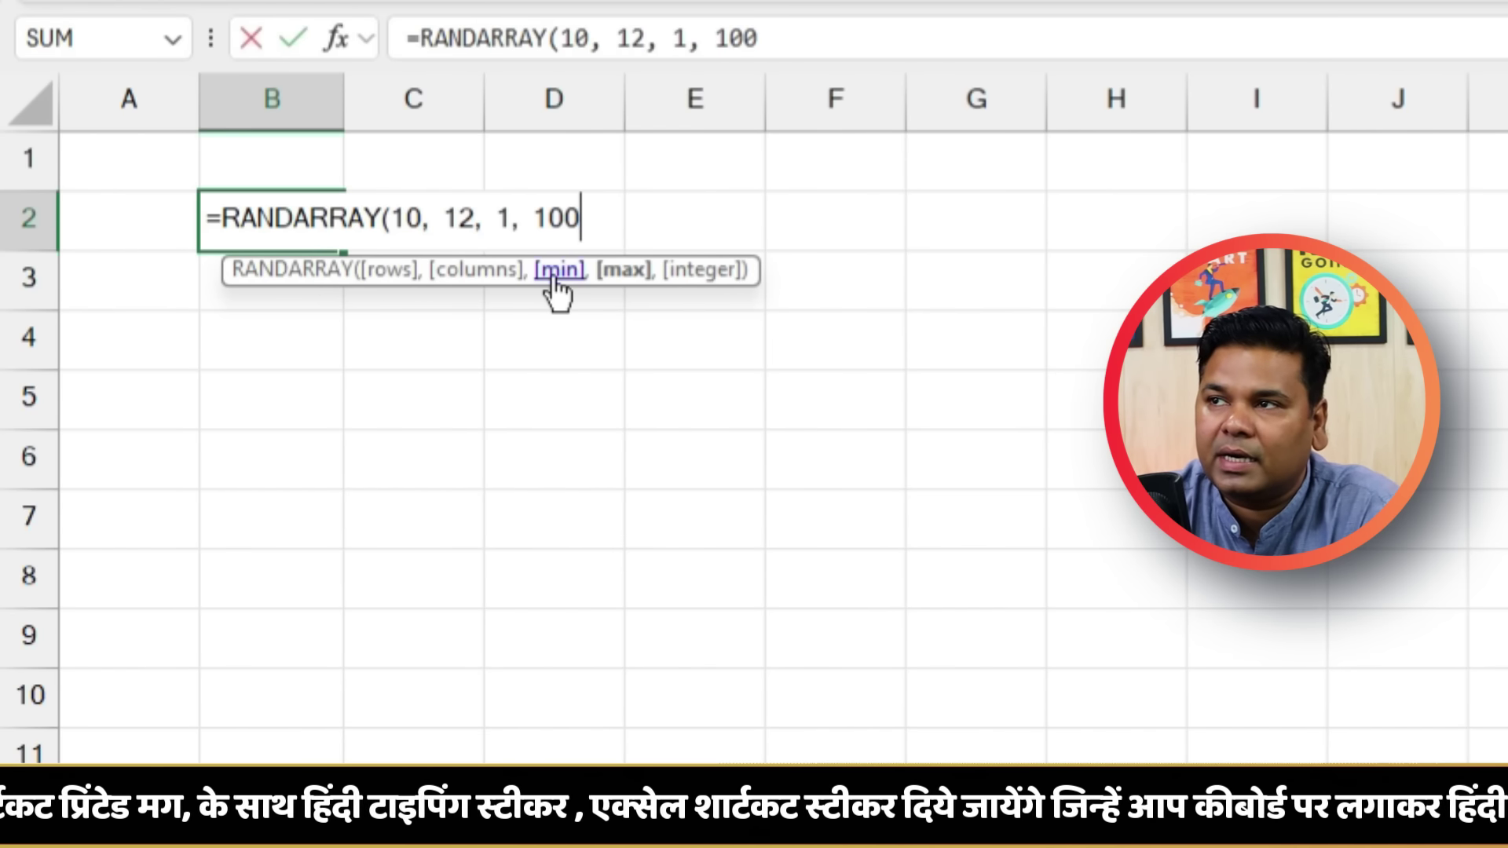
type(", ")
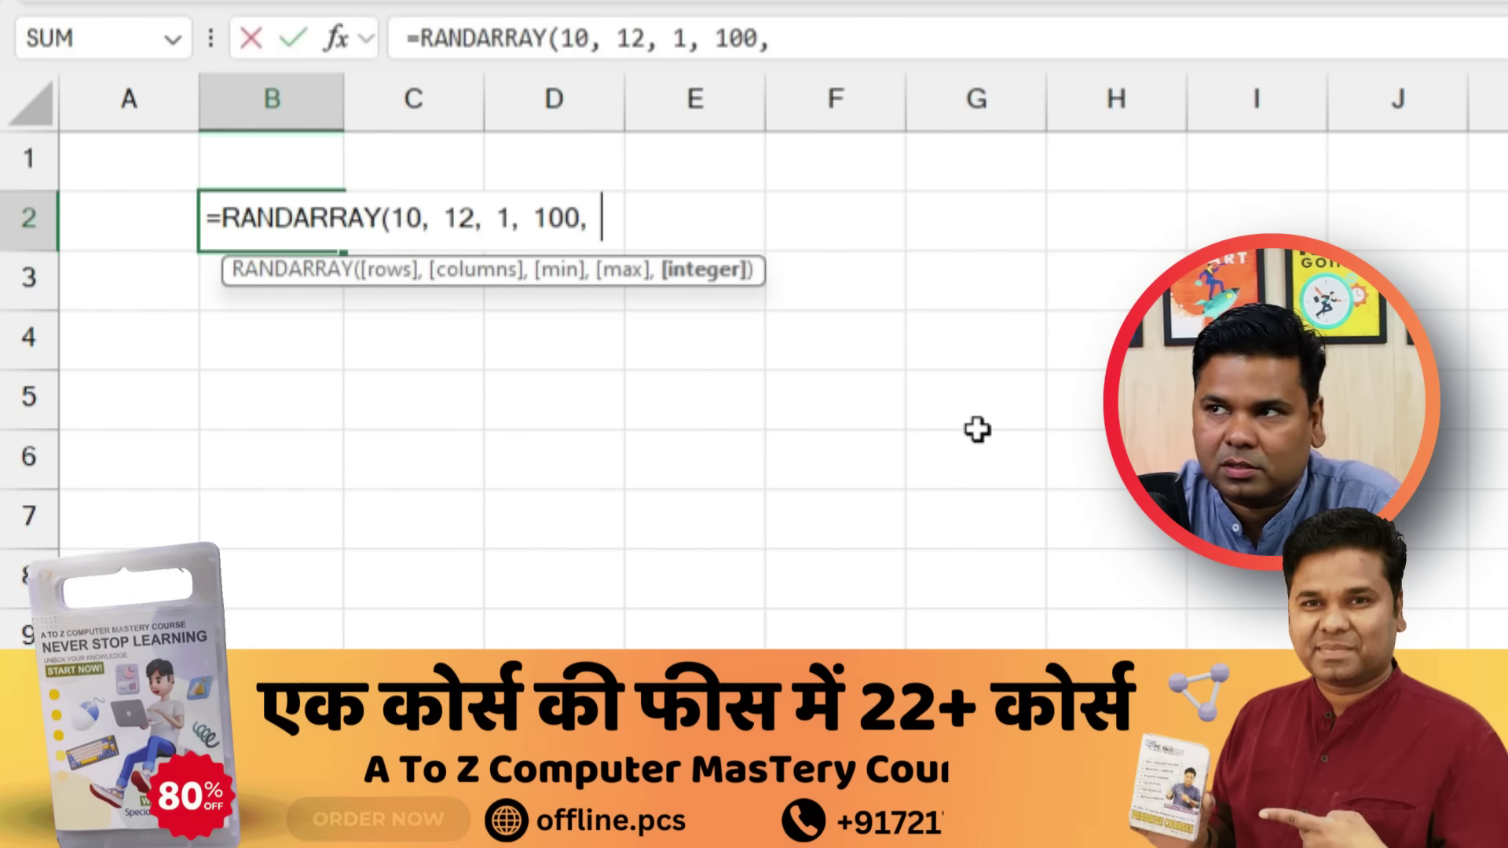
type("f")
double_click(716, 302)
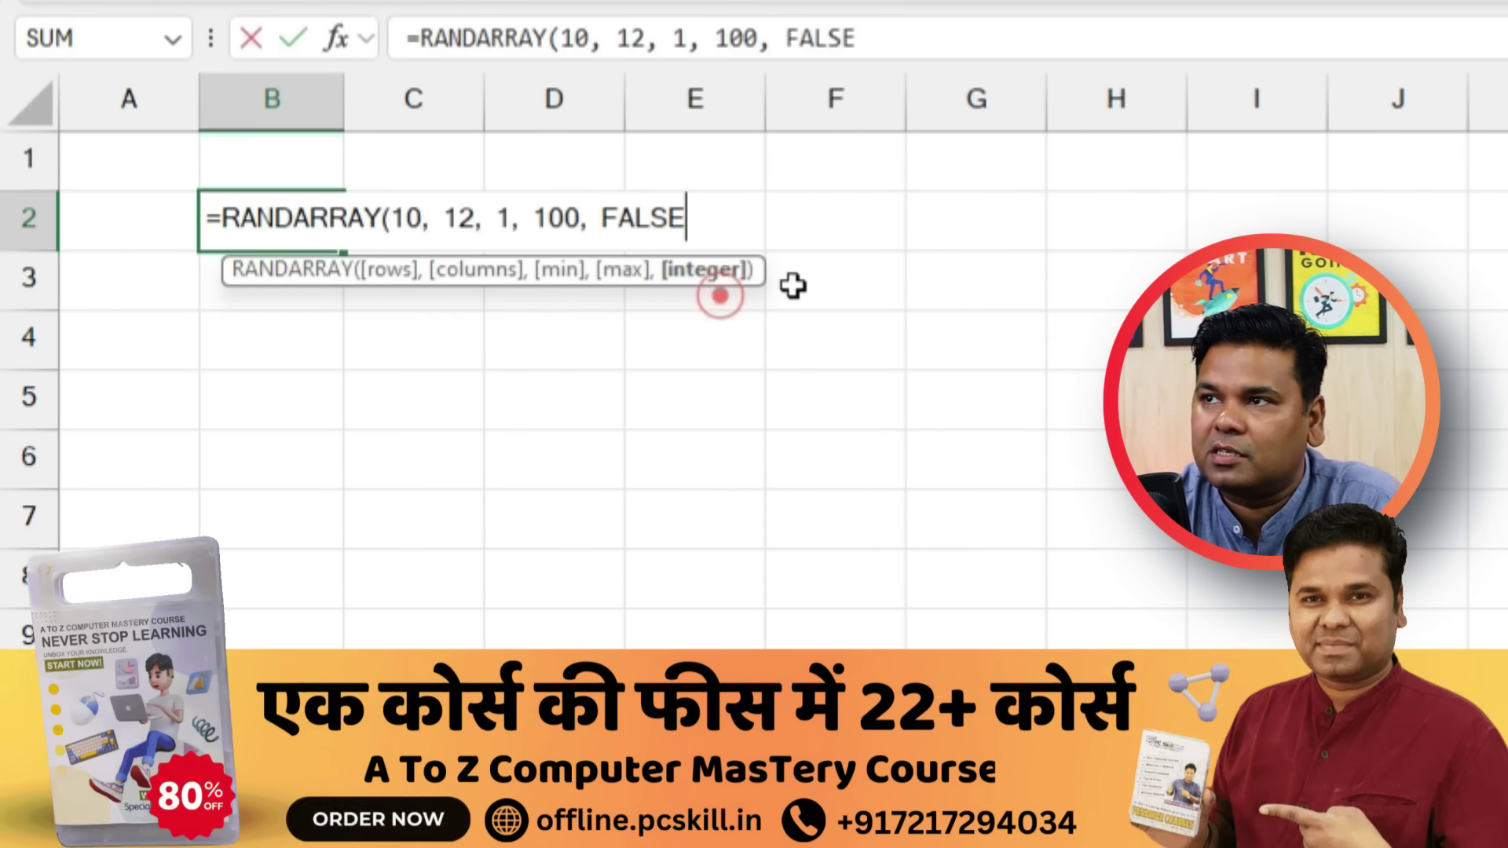
type(")")
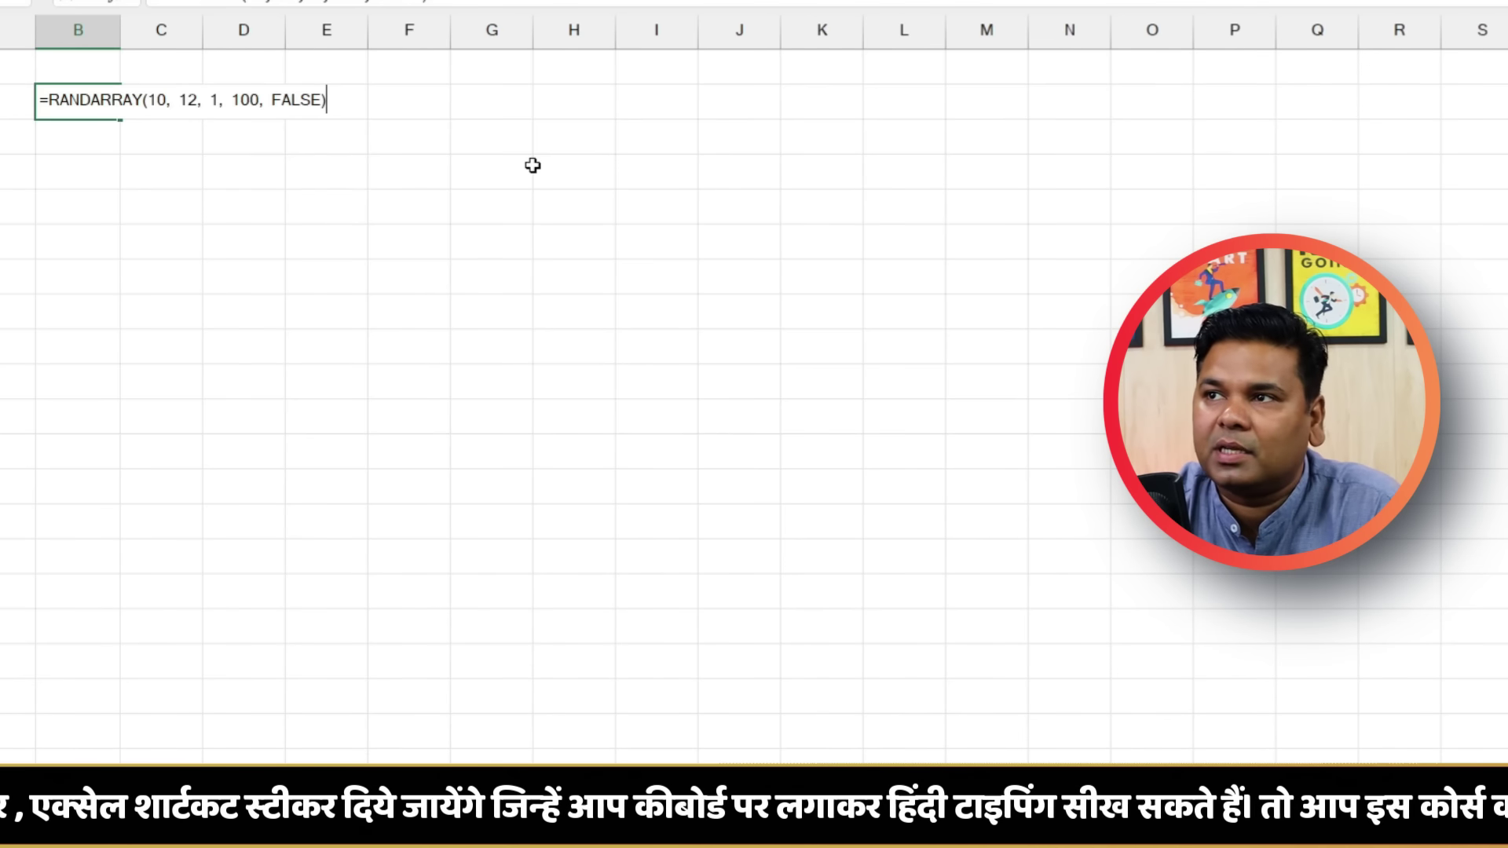
key("Return")
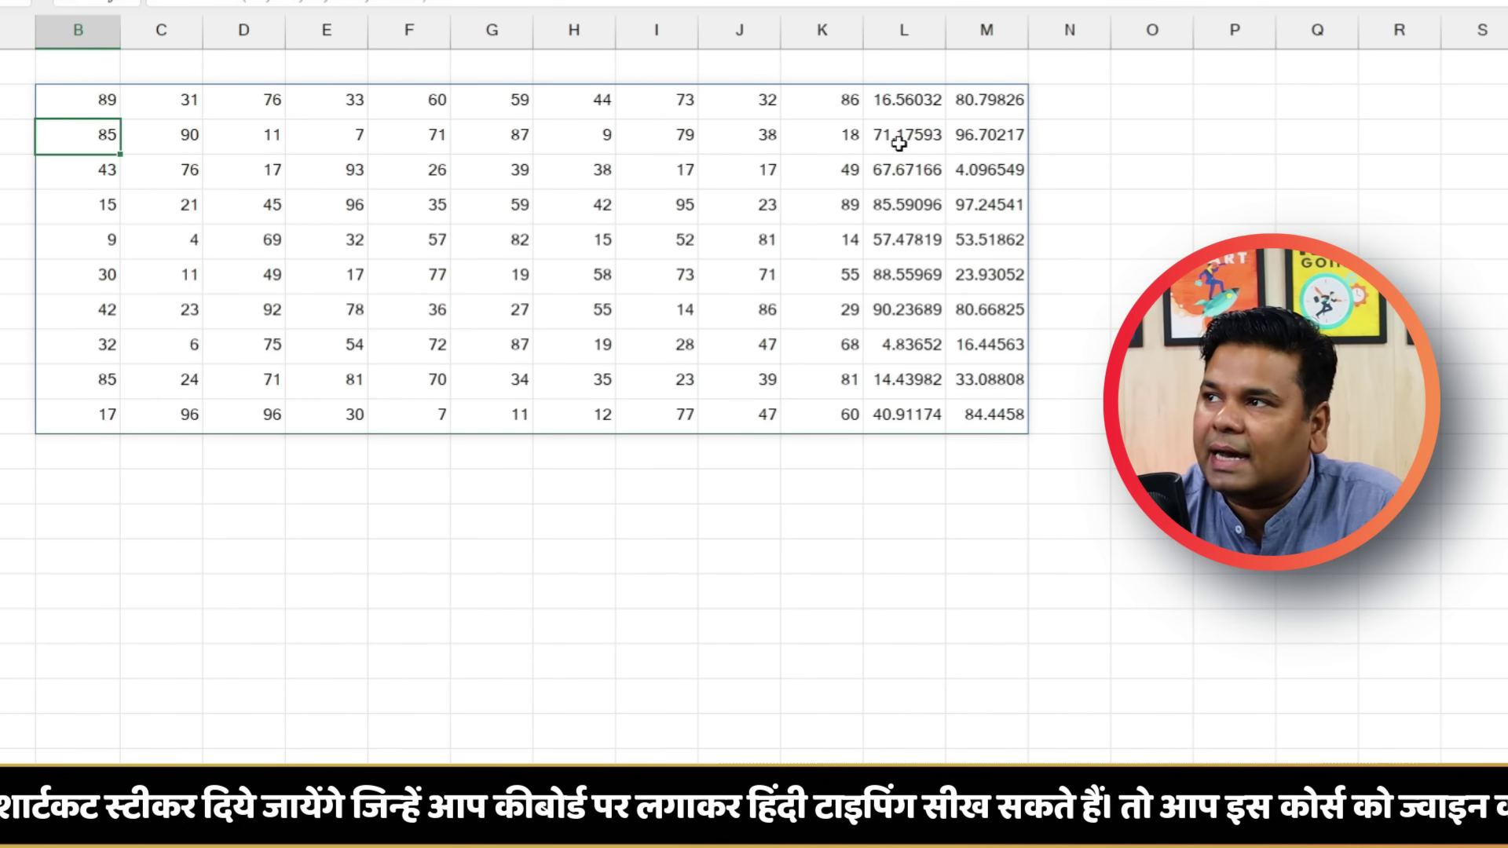
Format the random grid to show two decimal places using Increase and Decrease Decimal
left_click_drag(903, 100, 330, 449)
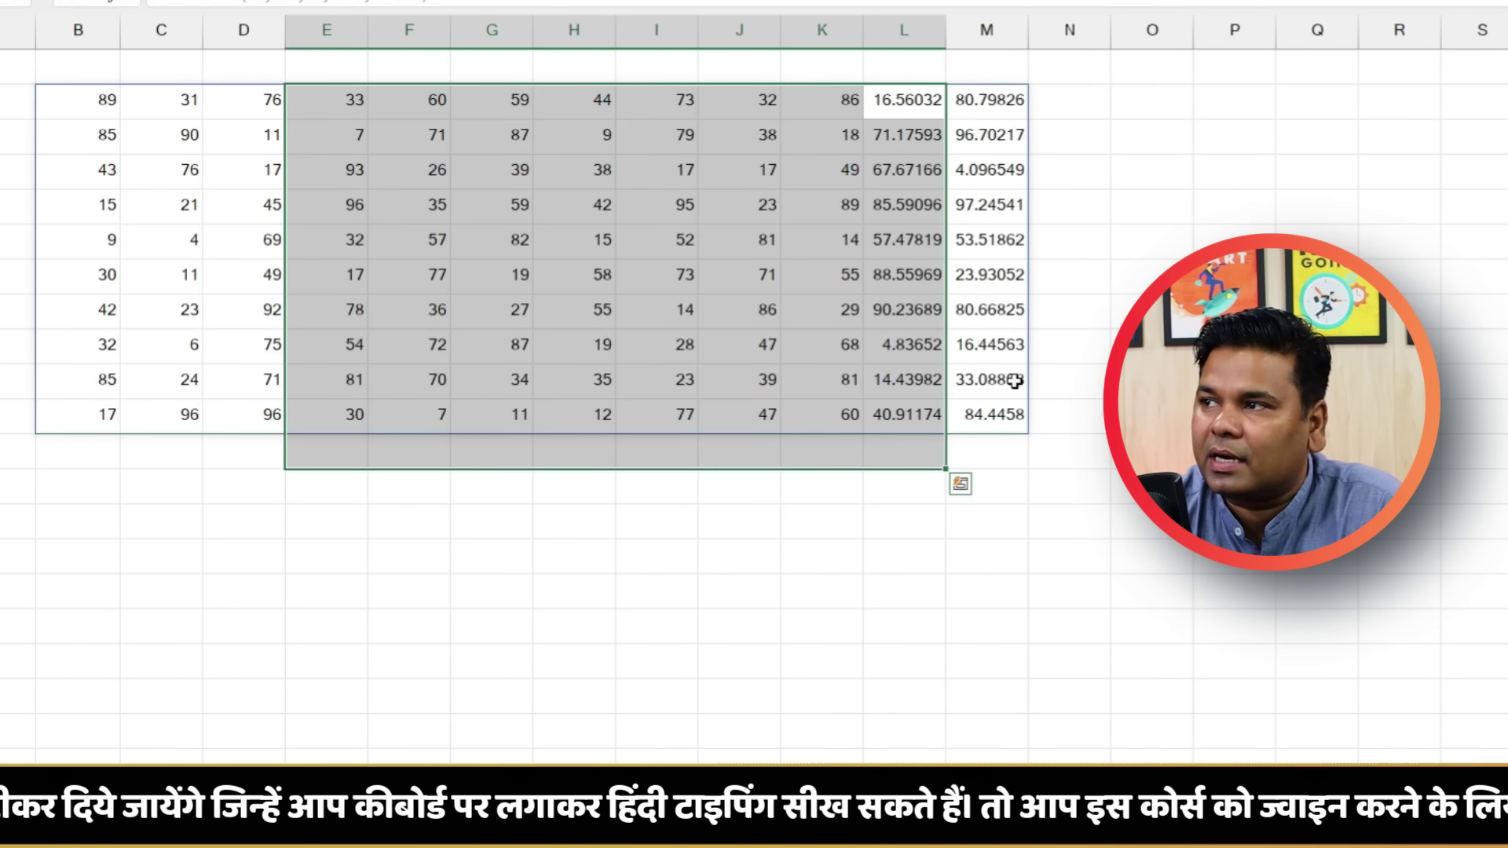
left_click_drag(994, 410, 69, 93)
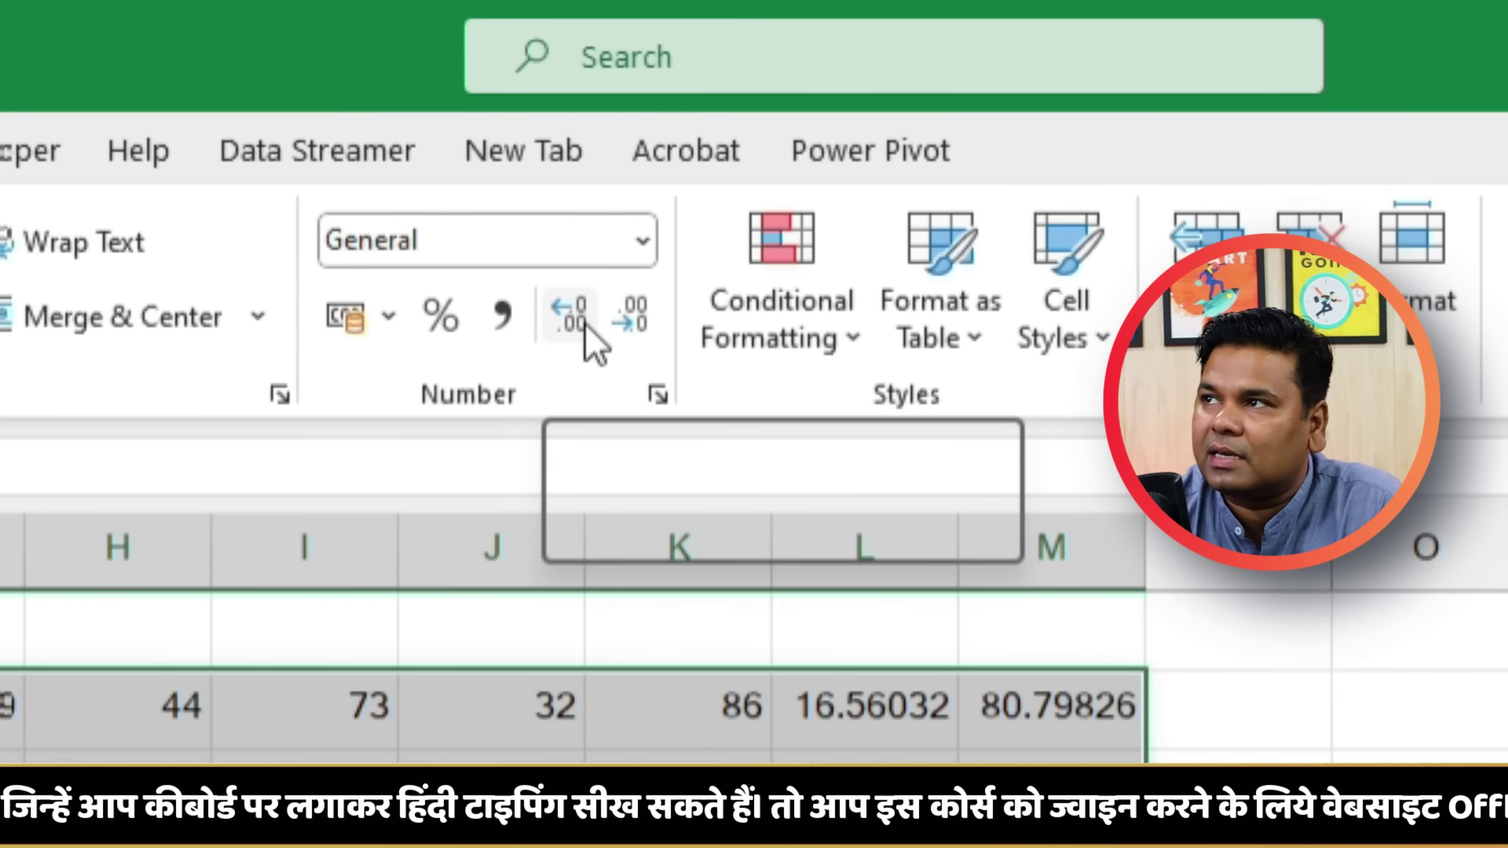
left_click(585, 323)
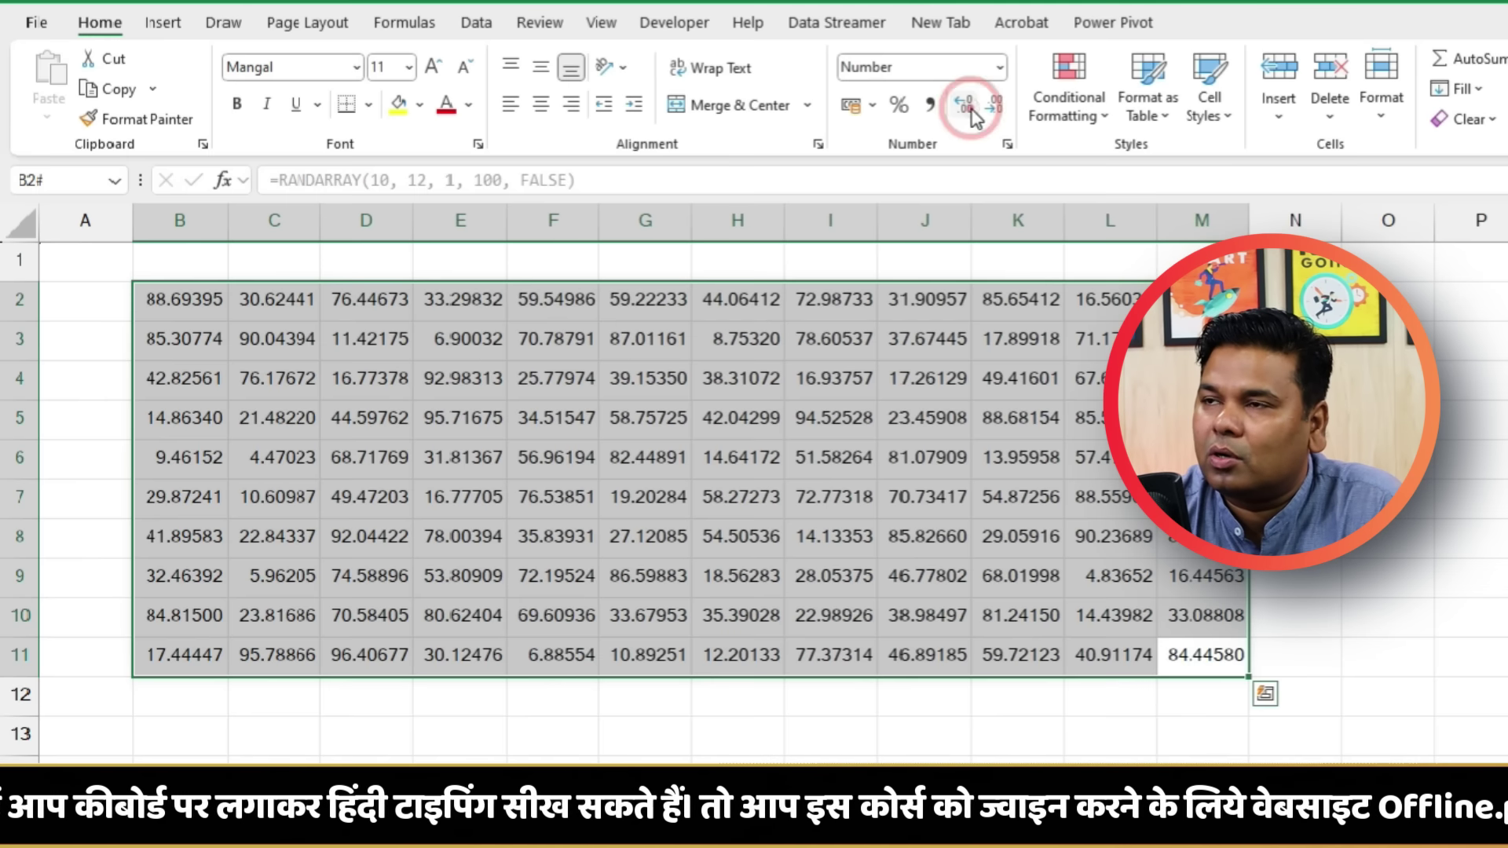
left_click(974, 118)
left_click(974, 117)
left_click(974, 117)
left_click_drag(1115, 773, 1017, 727)
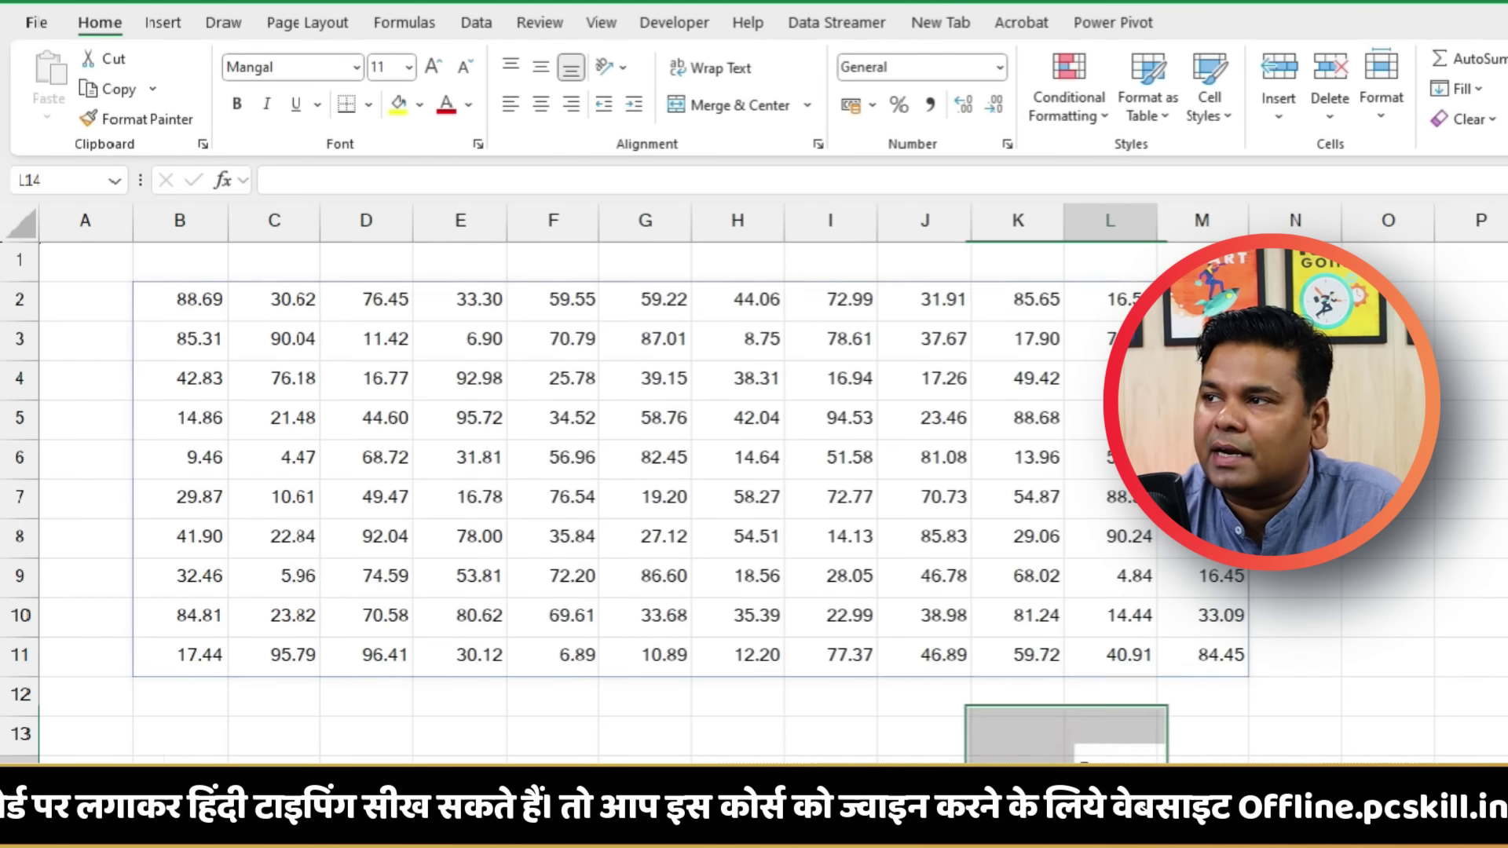
left_click(837, 744)
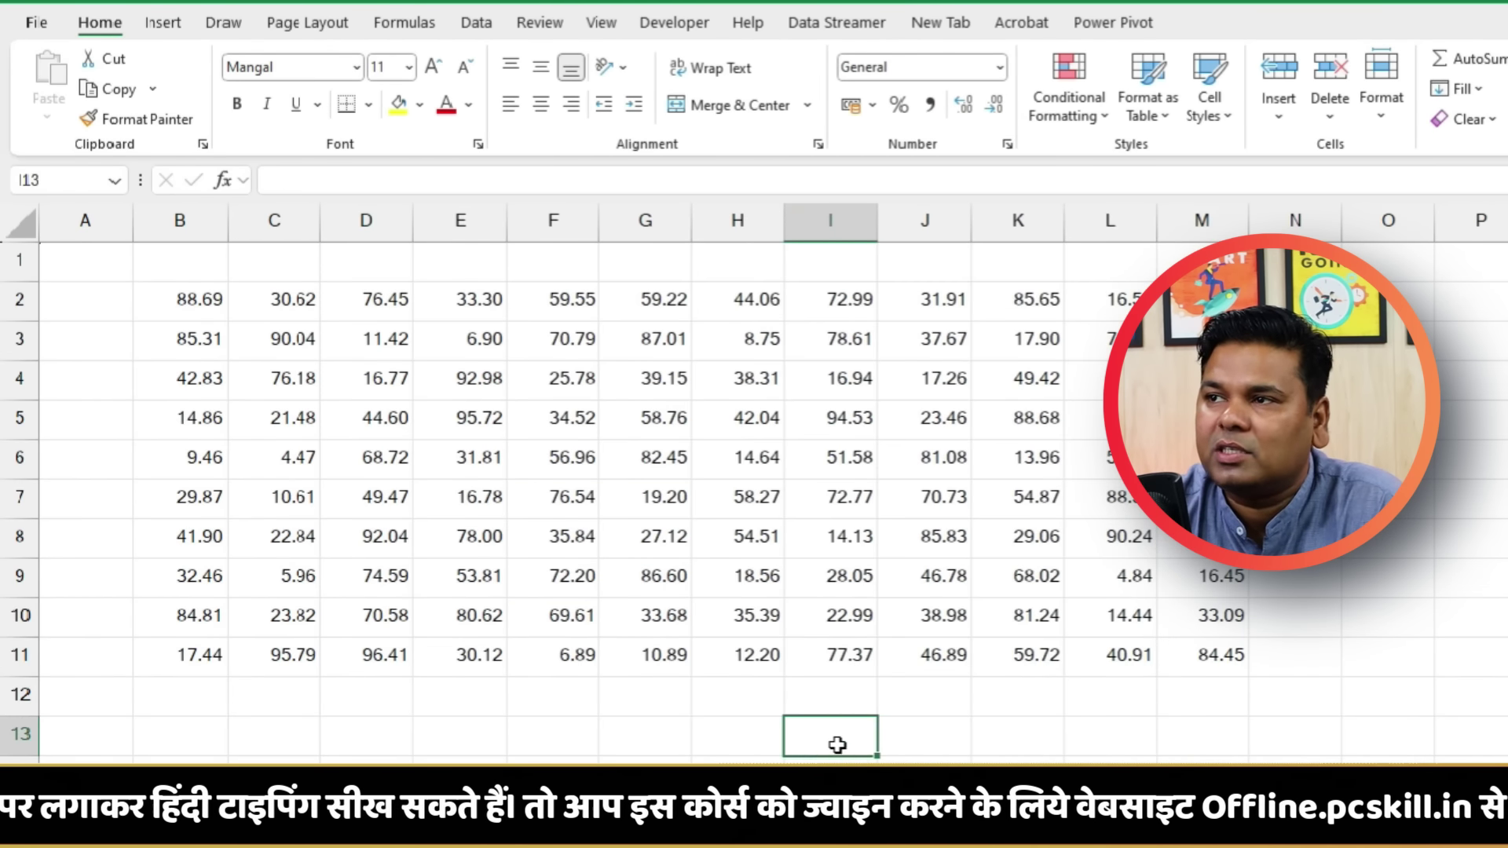
Edit B2's formula, replacing FALSE with TRUE so the grid holds whole numbers
left_click(206, 317)
left_click(568, 175)
left_click_drag(534, 194, 521, 188)
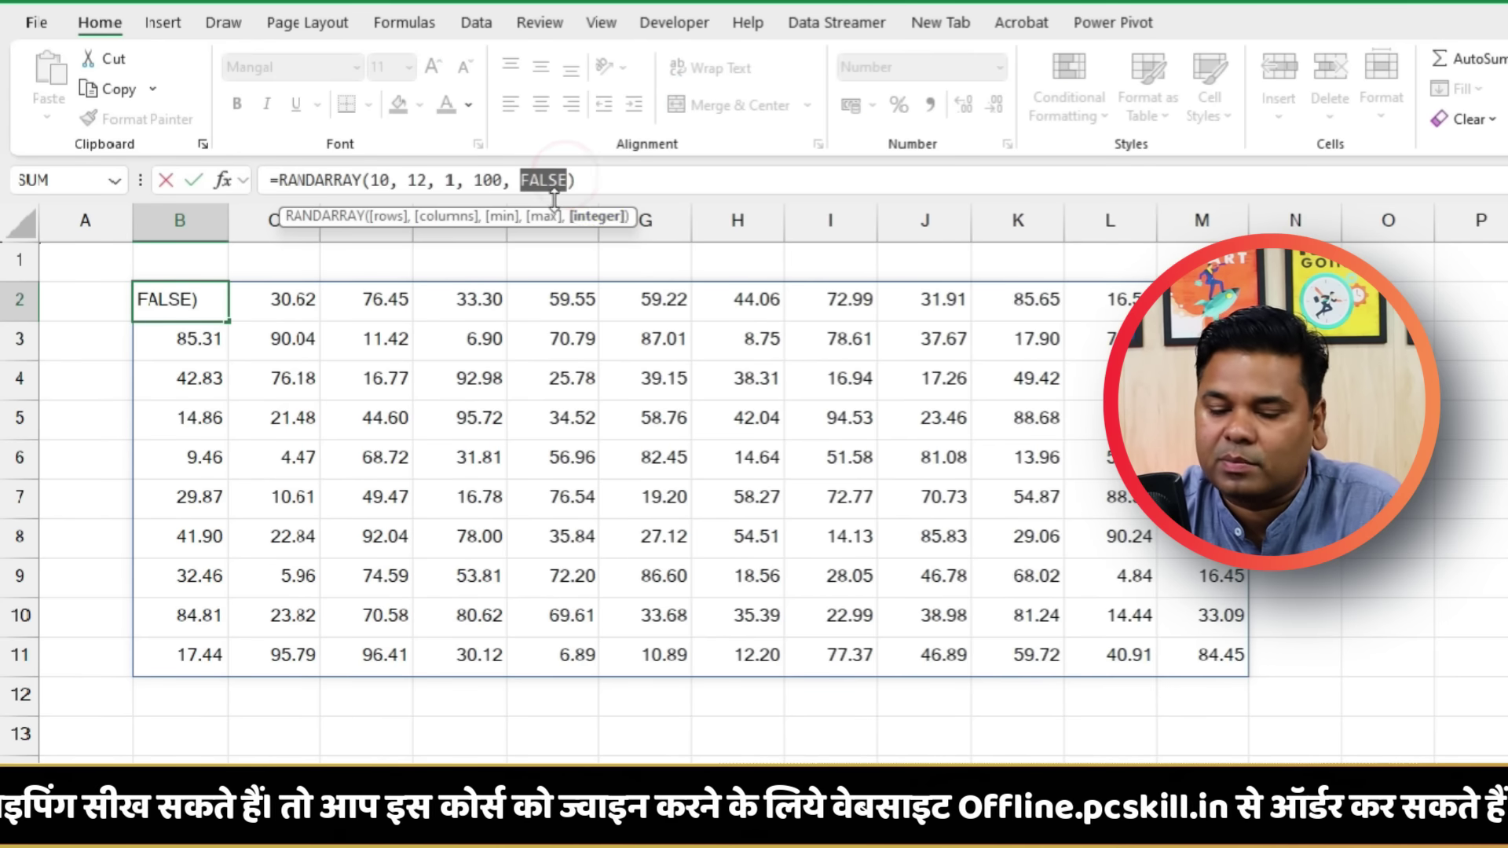
type("tr")
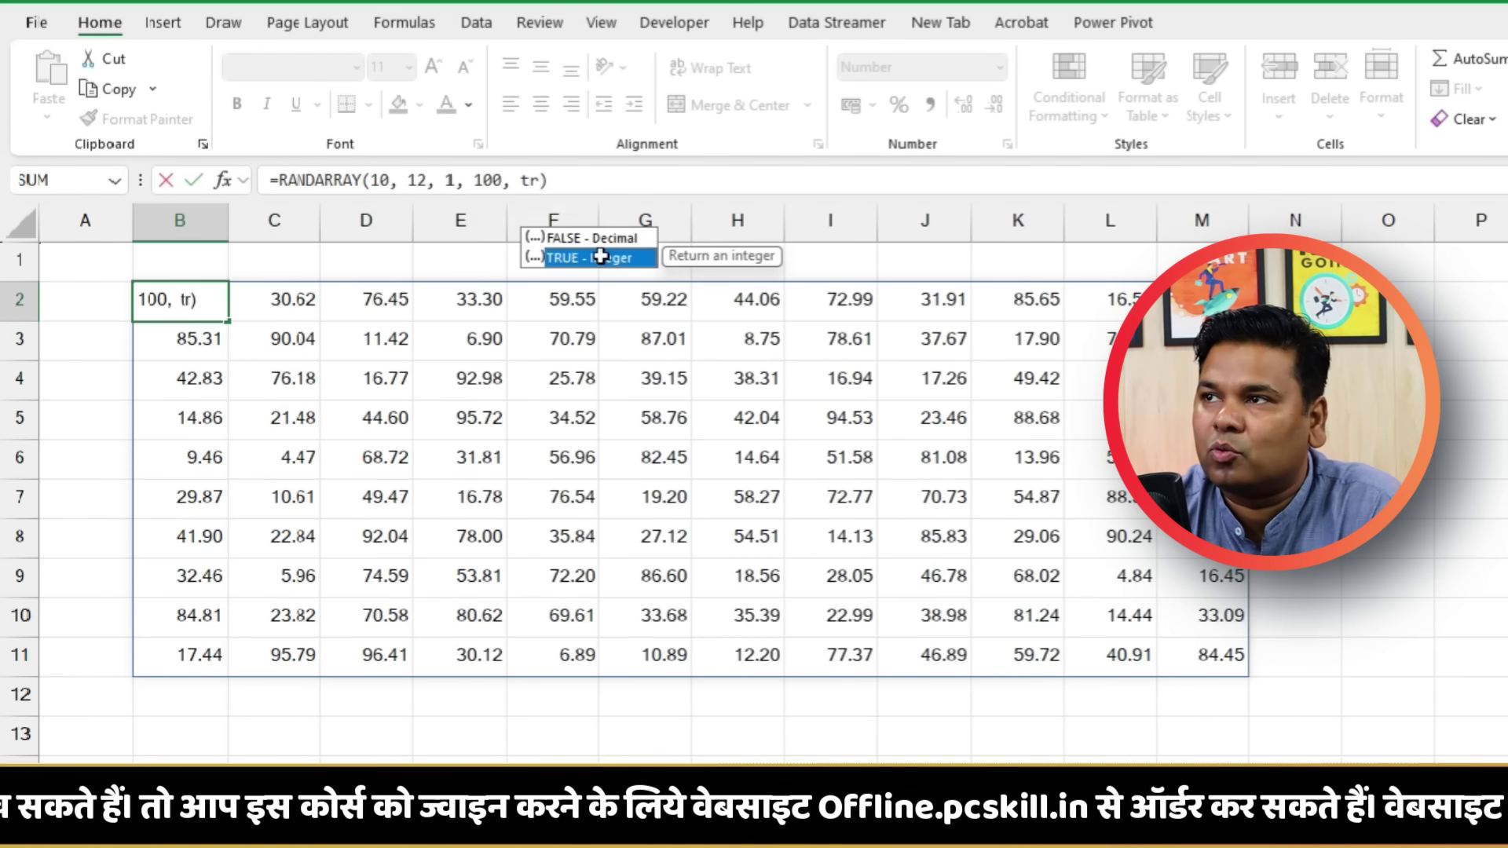
double_click(600, 257)
key("Return")
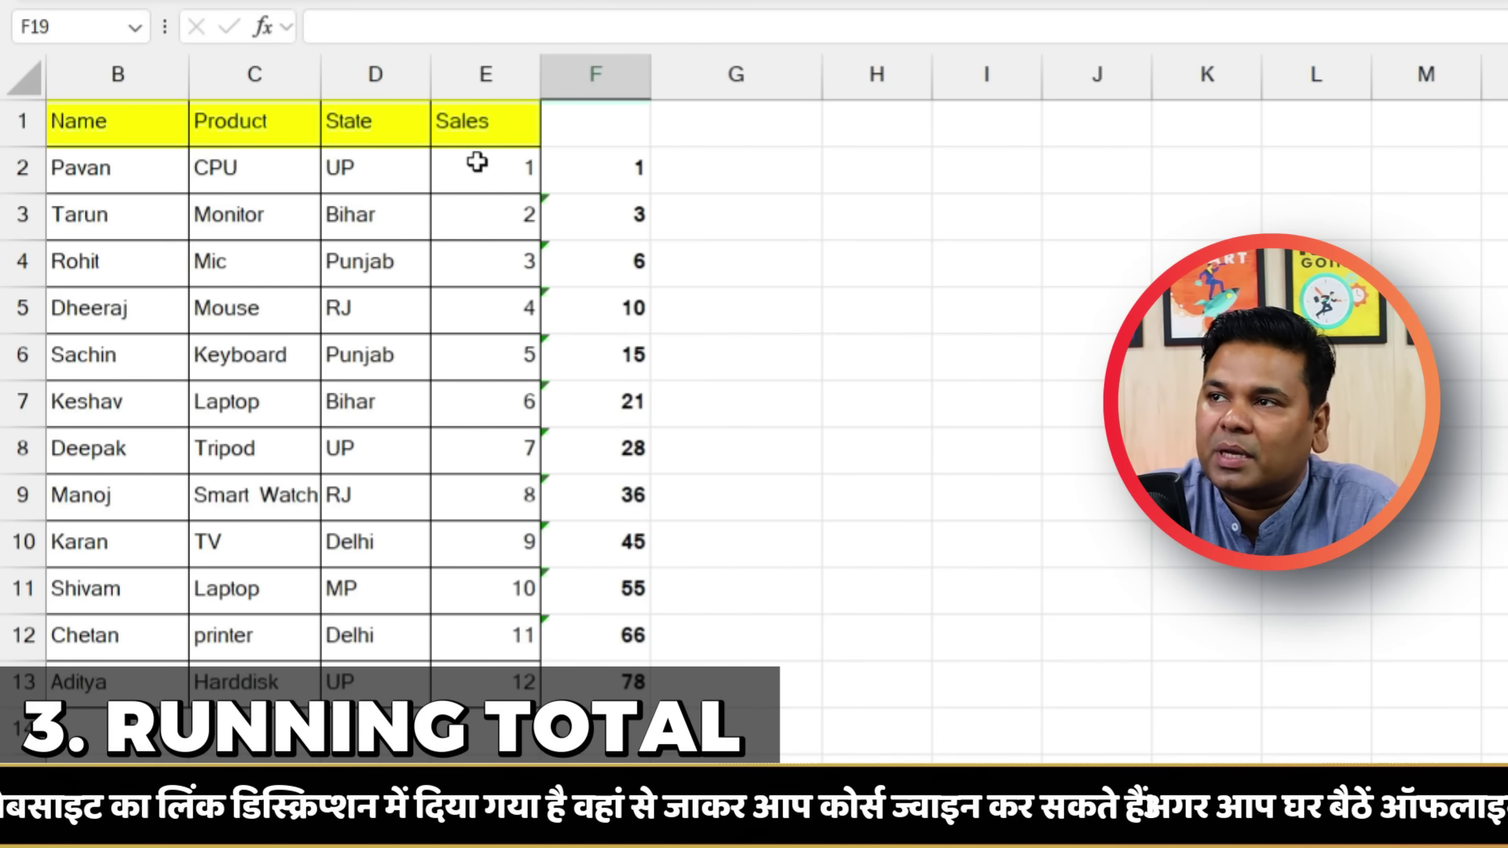
Review the Sales values in E2:E4 against the running-total formulas in F2:F4
left_click(499, 161)
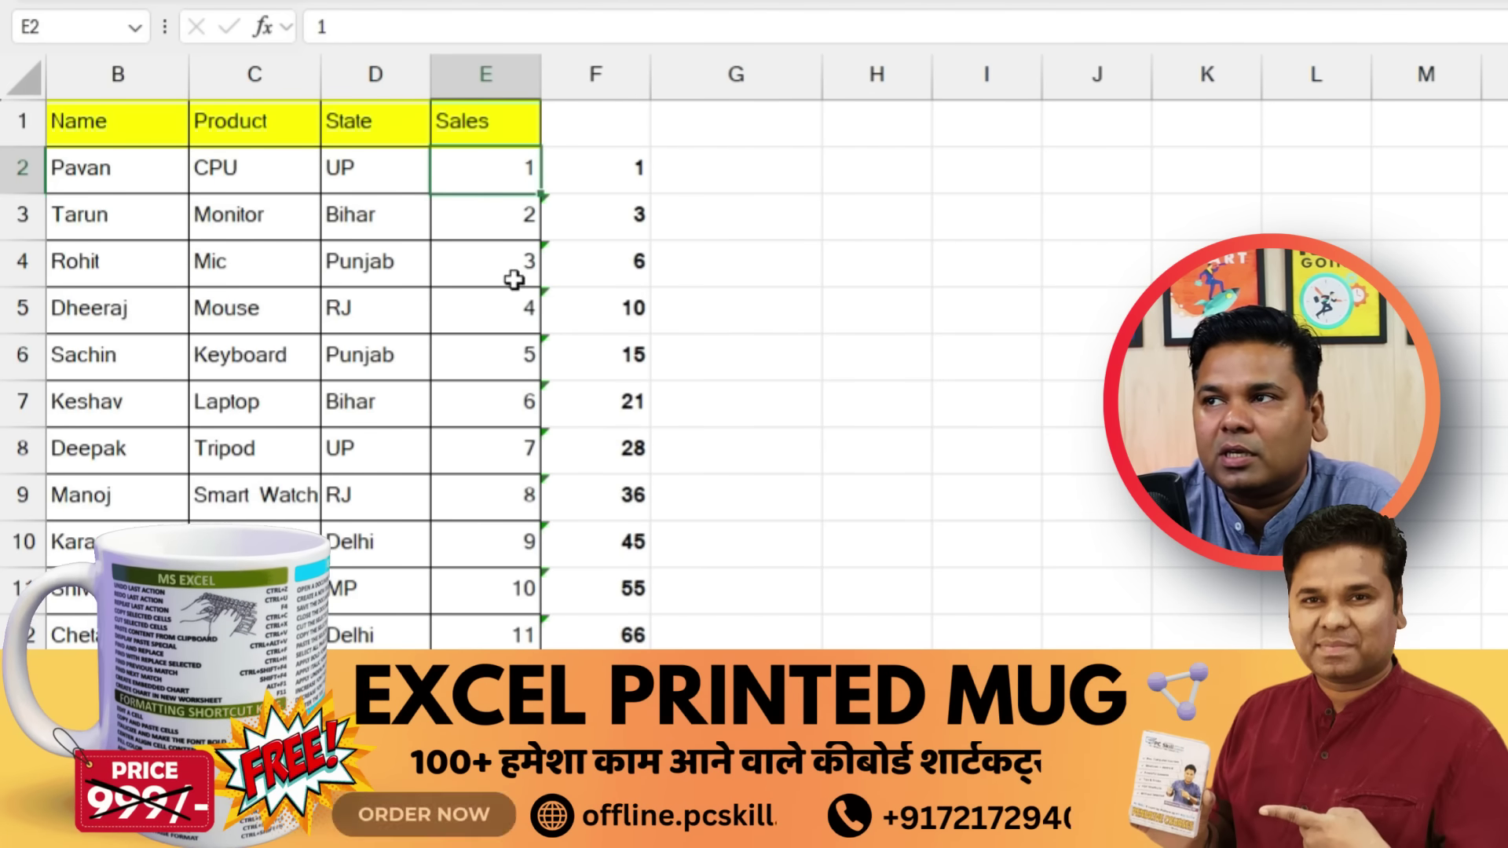
left_click(505, 161)
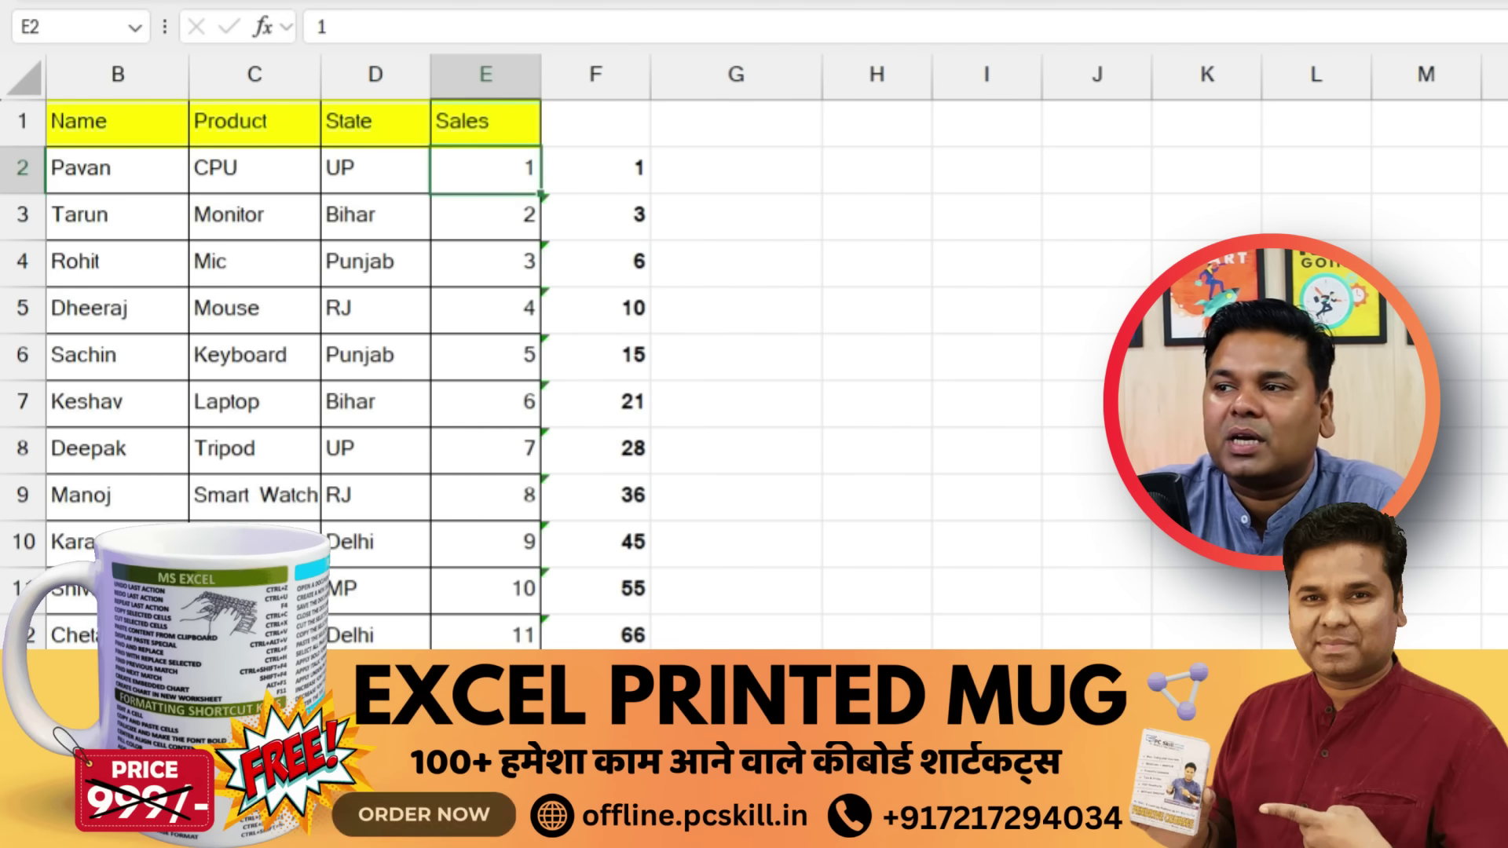
left_click(599, 166)
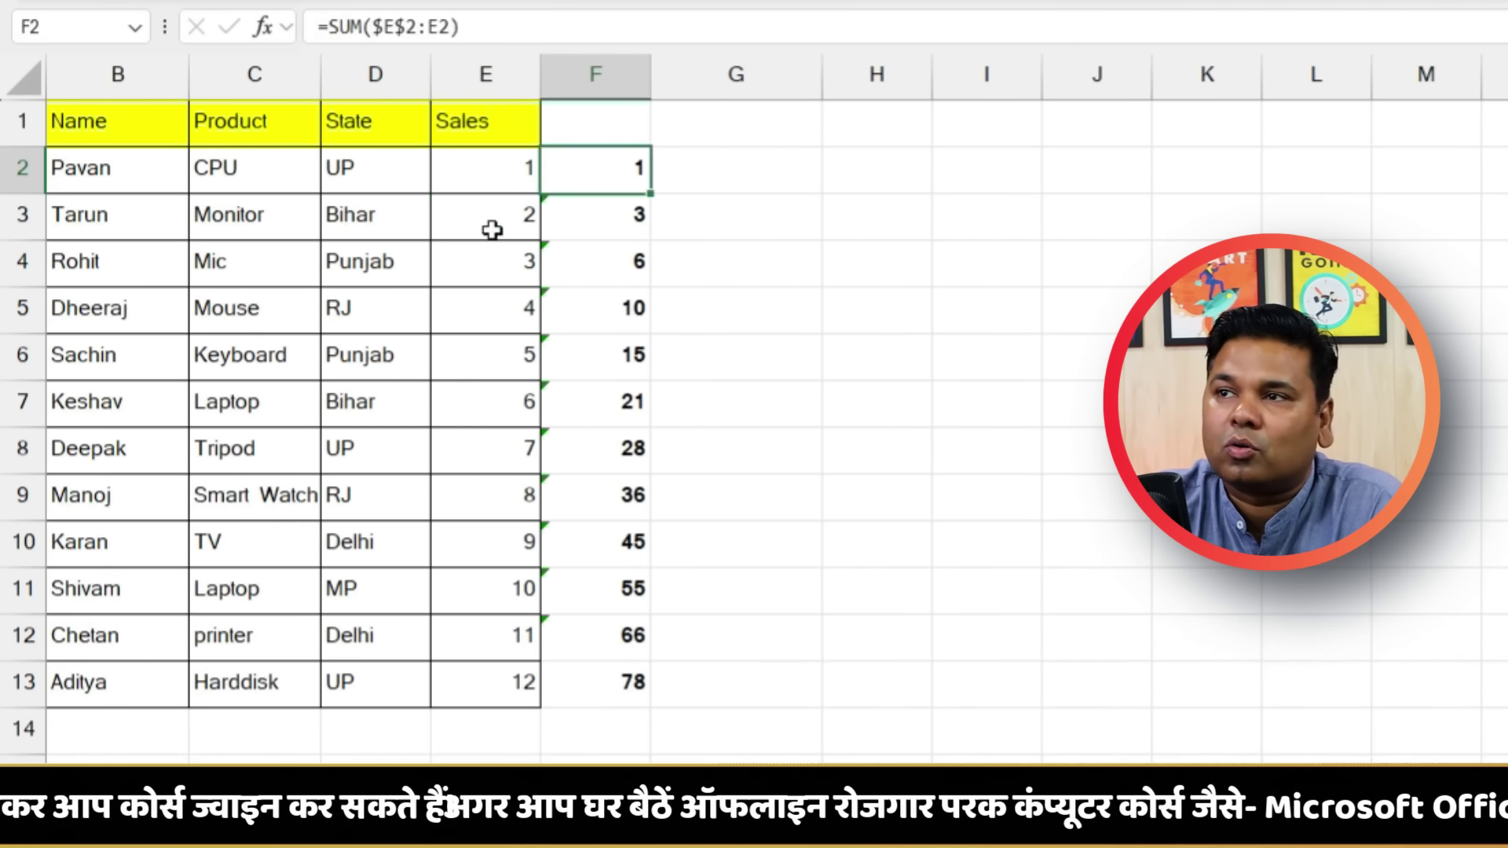
left_click(611, 224)
left_click(469, 279)
left_click(593, 165)
left_click(523, 221)
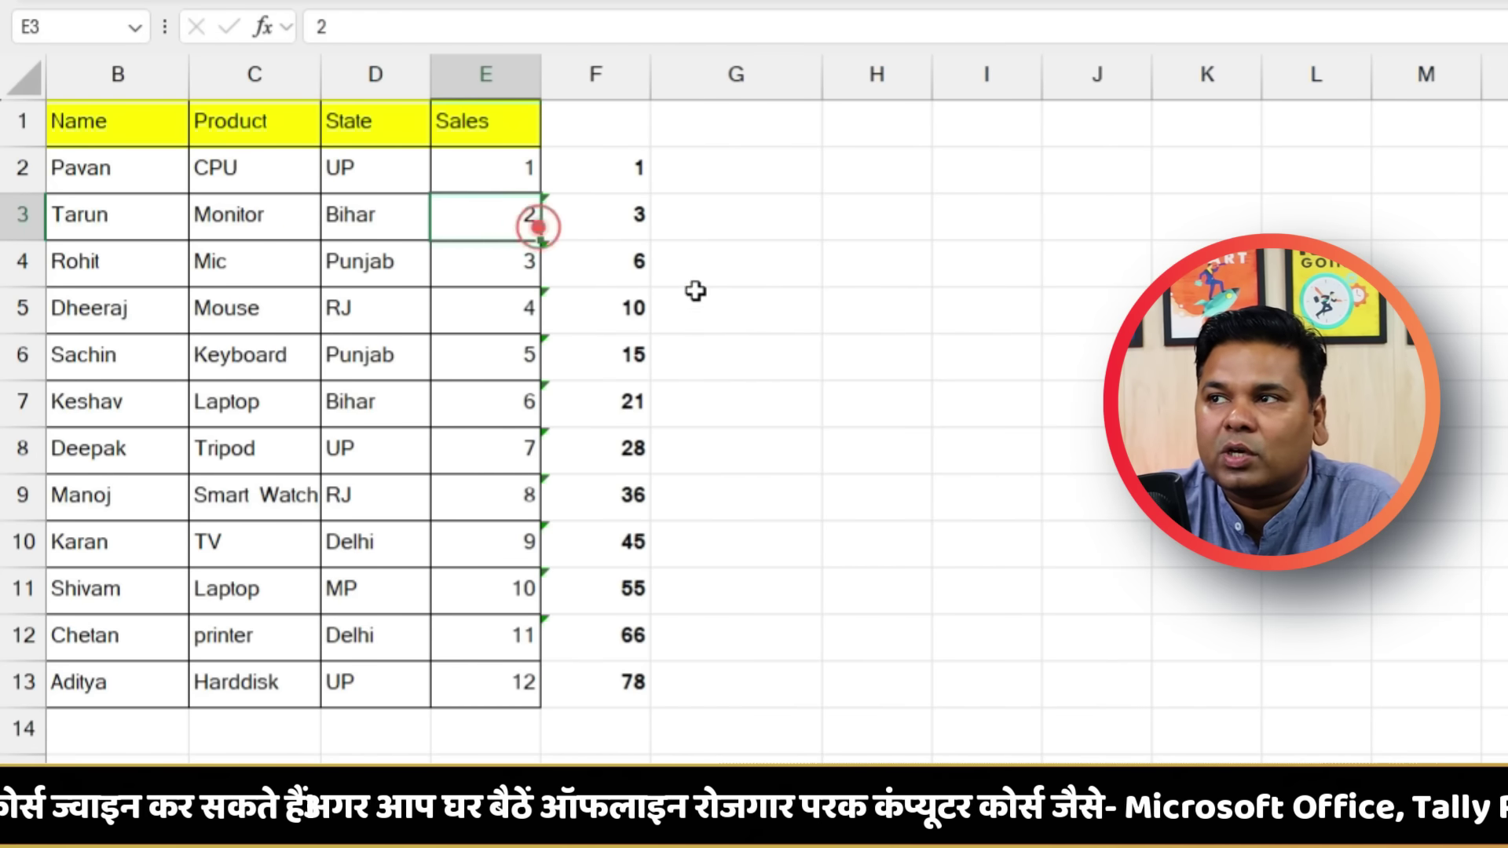
left_click(637, 267)
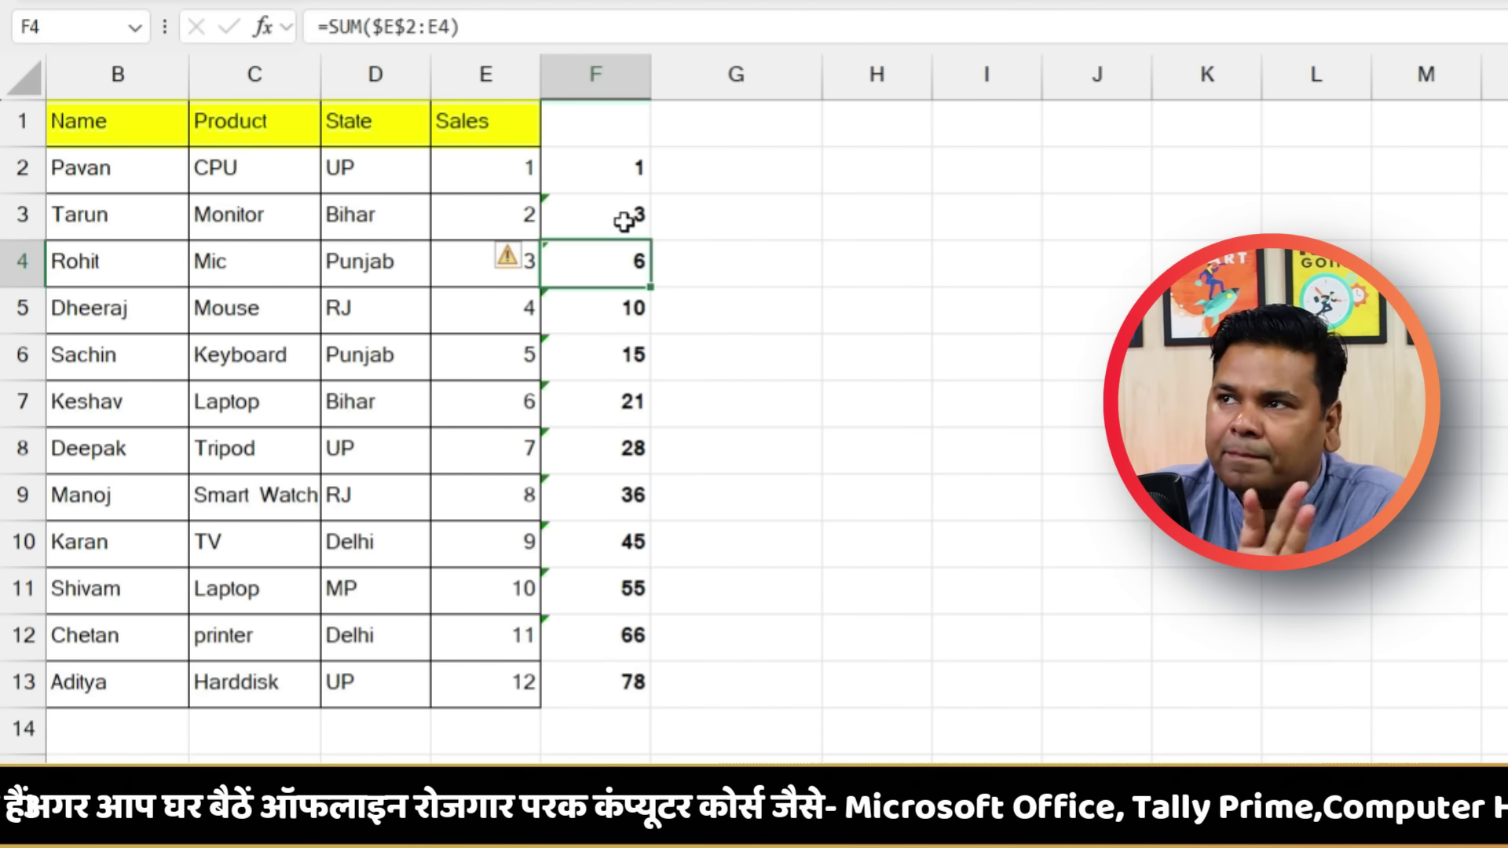
Delete the running totals in F2:F13, leaving F2 selected
left_click_drag(624, 165, 621, 677)
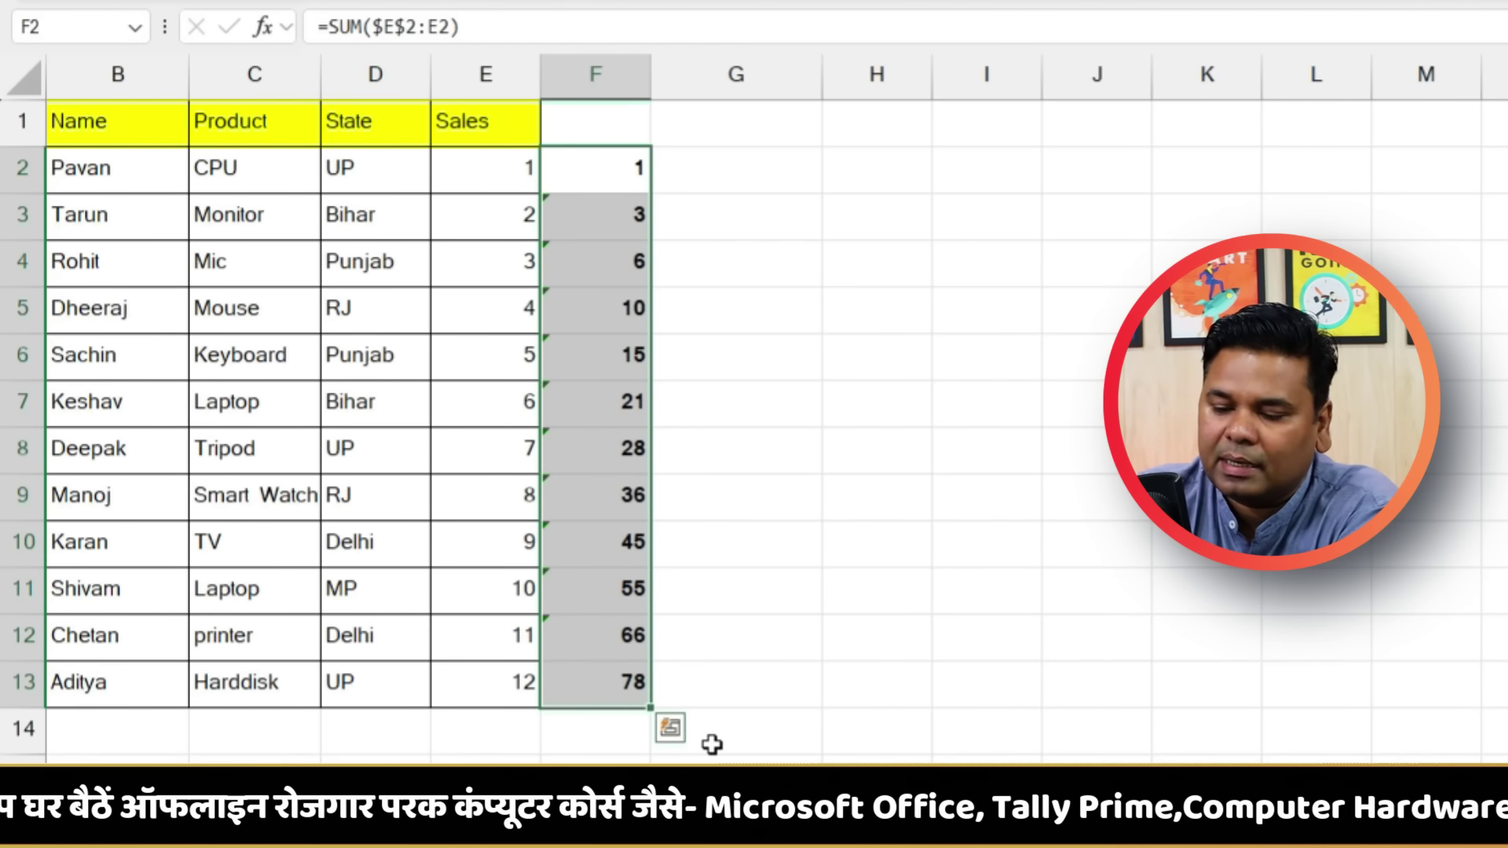
key("Delete")
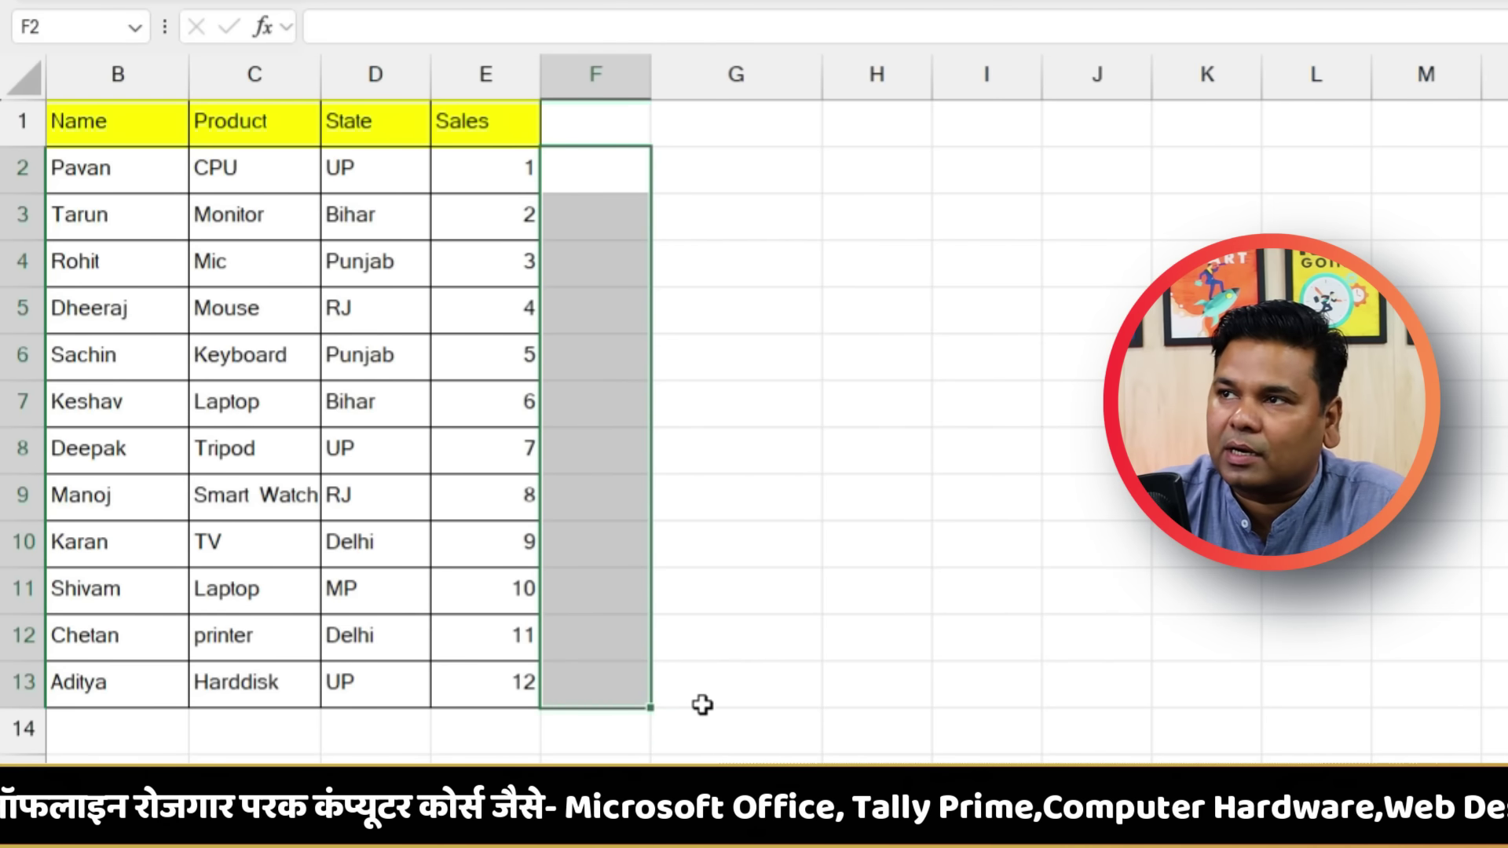
left_click(621, 167)
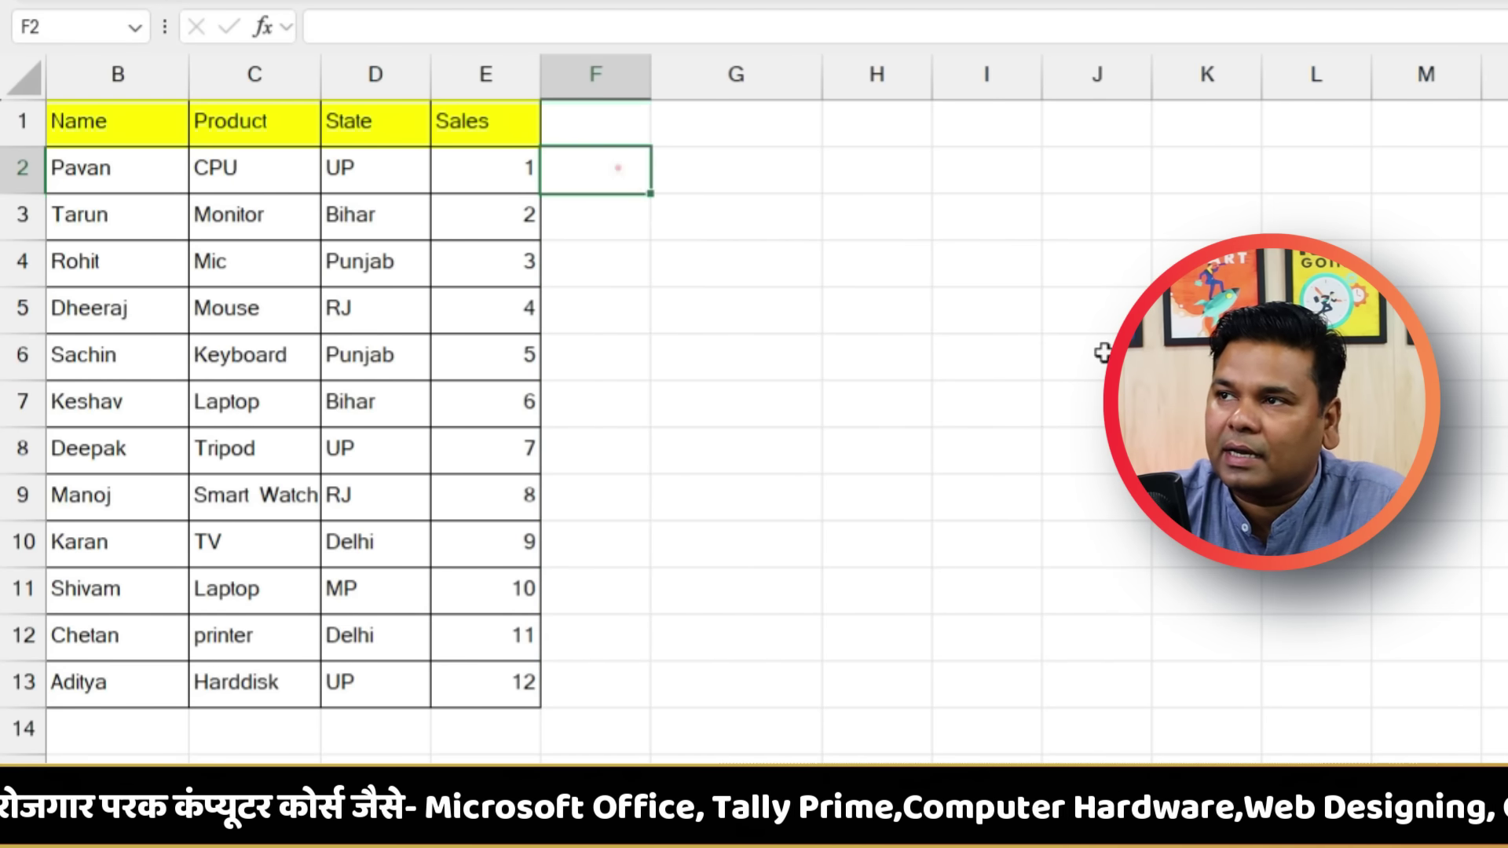
Enter =SUM($E$2:E2) in F2, making the range start absolute, so it shows 1
type("=sum")
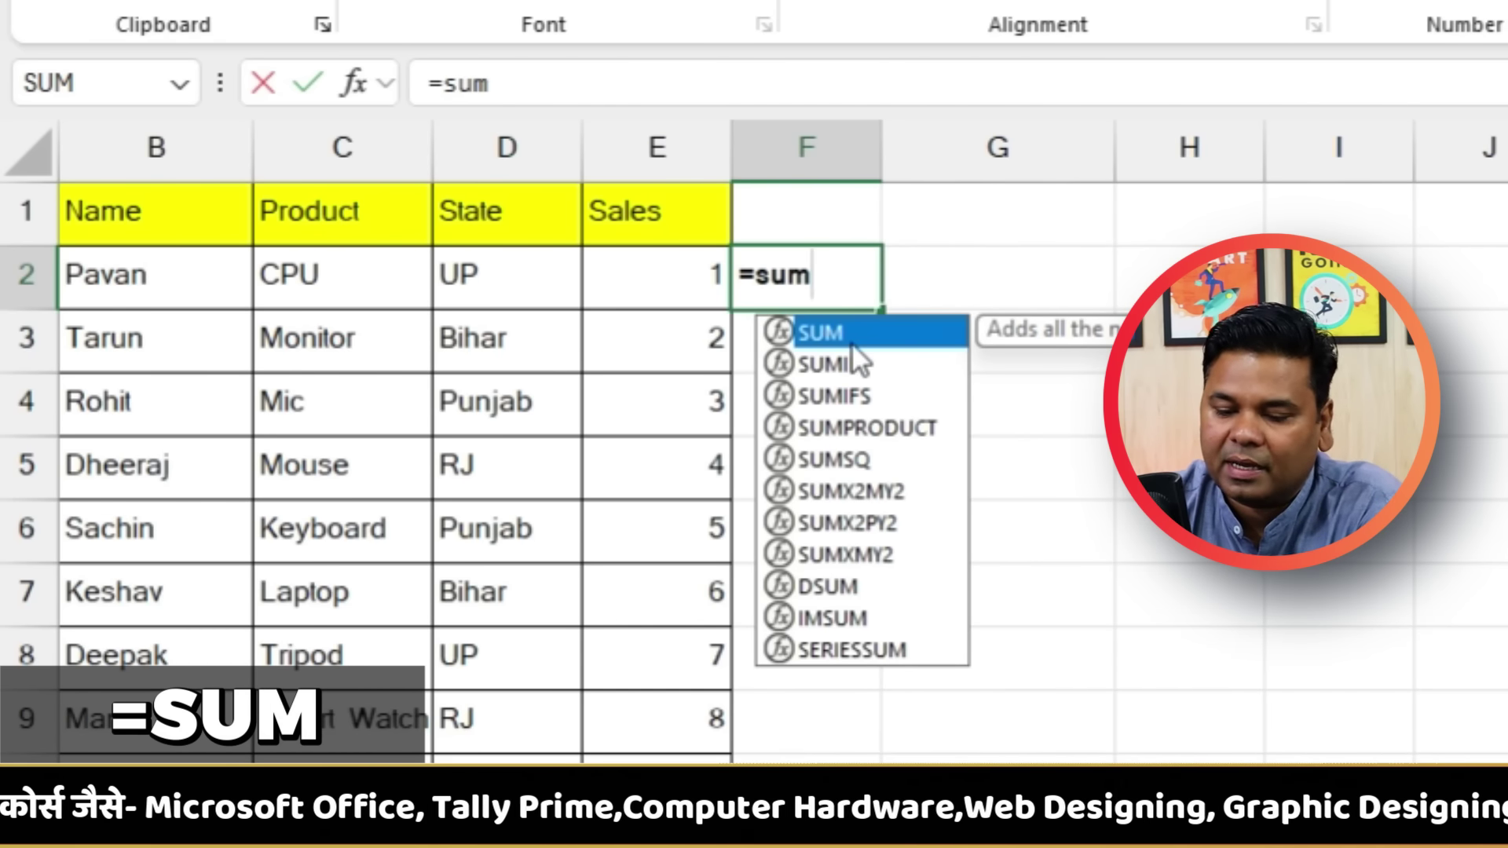
type("(")
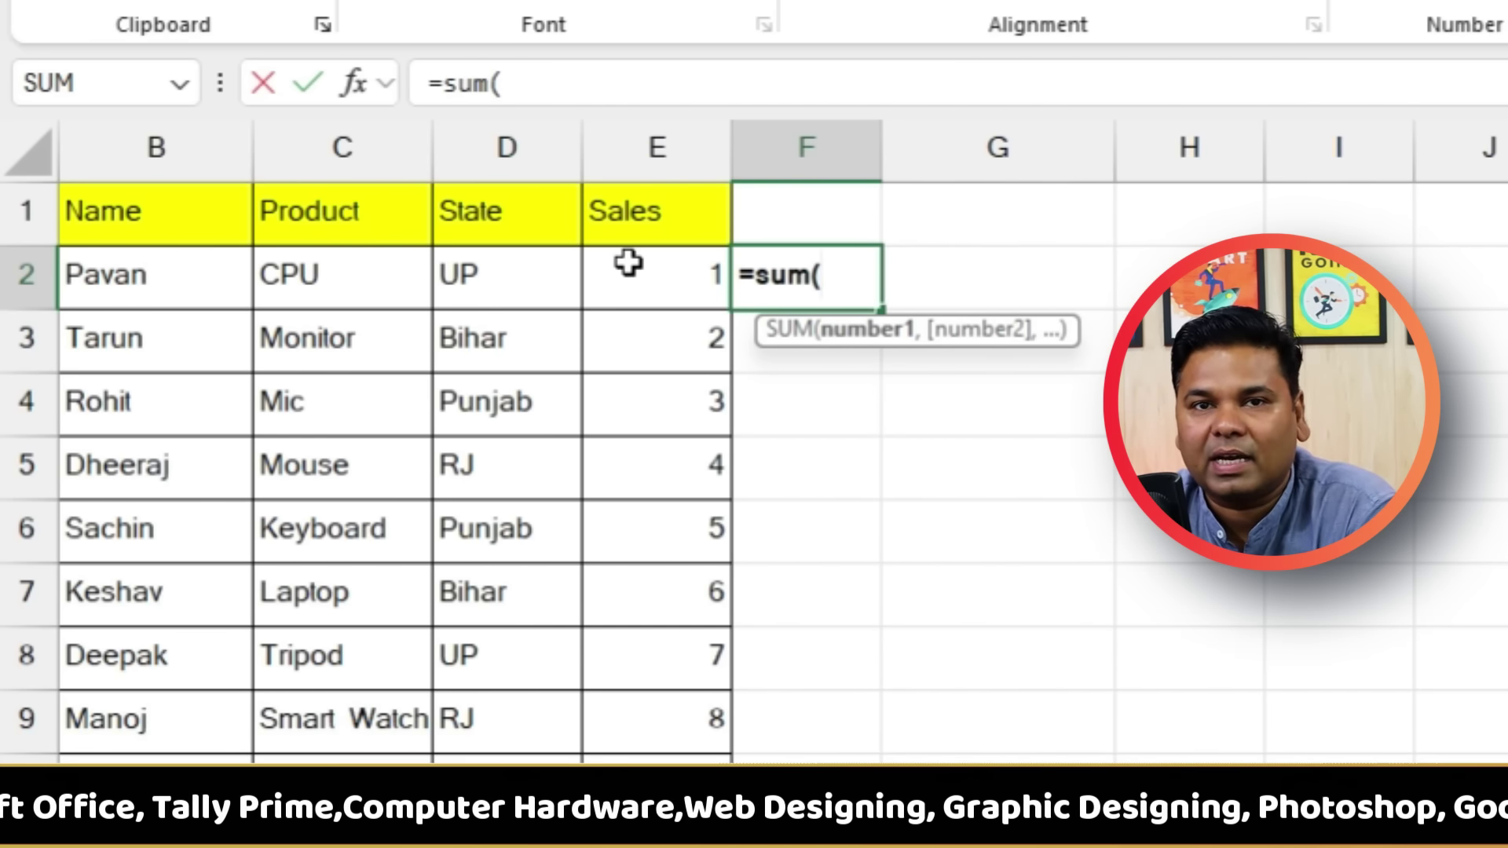
left_click(628, 263)
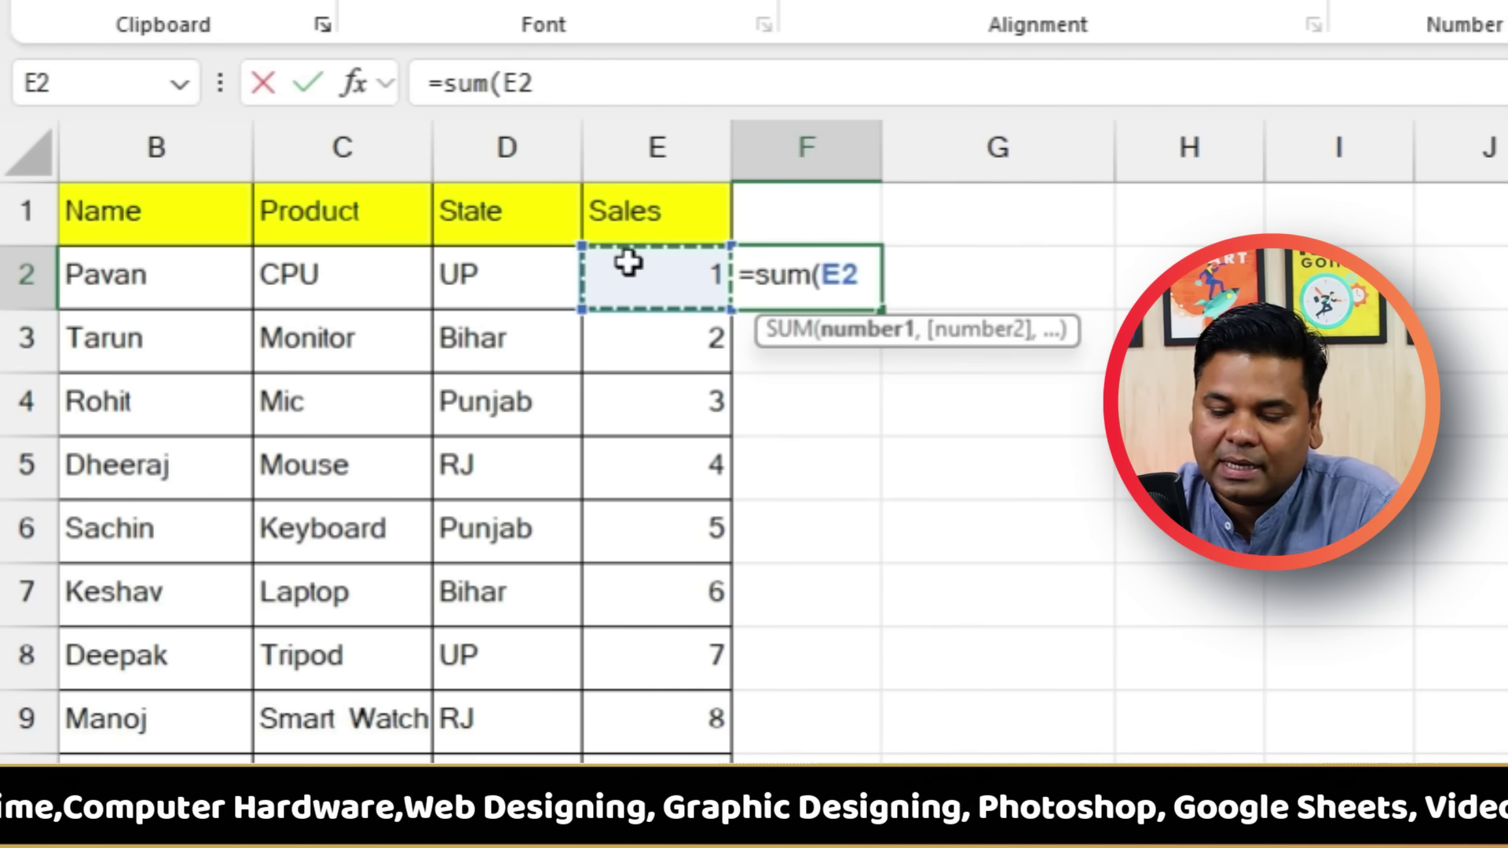
type(":")
left_click(629, 263)
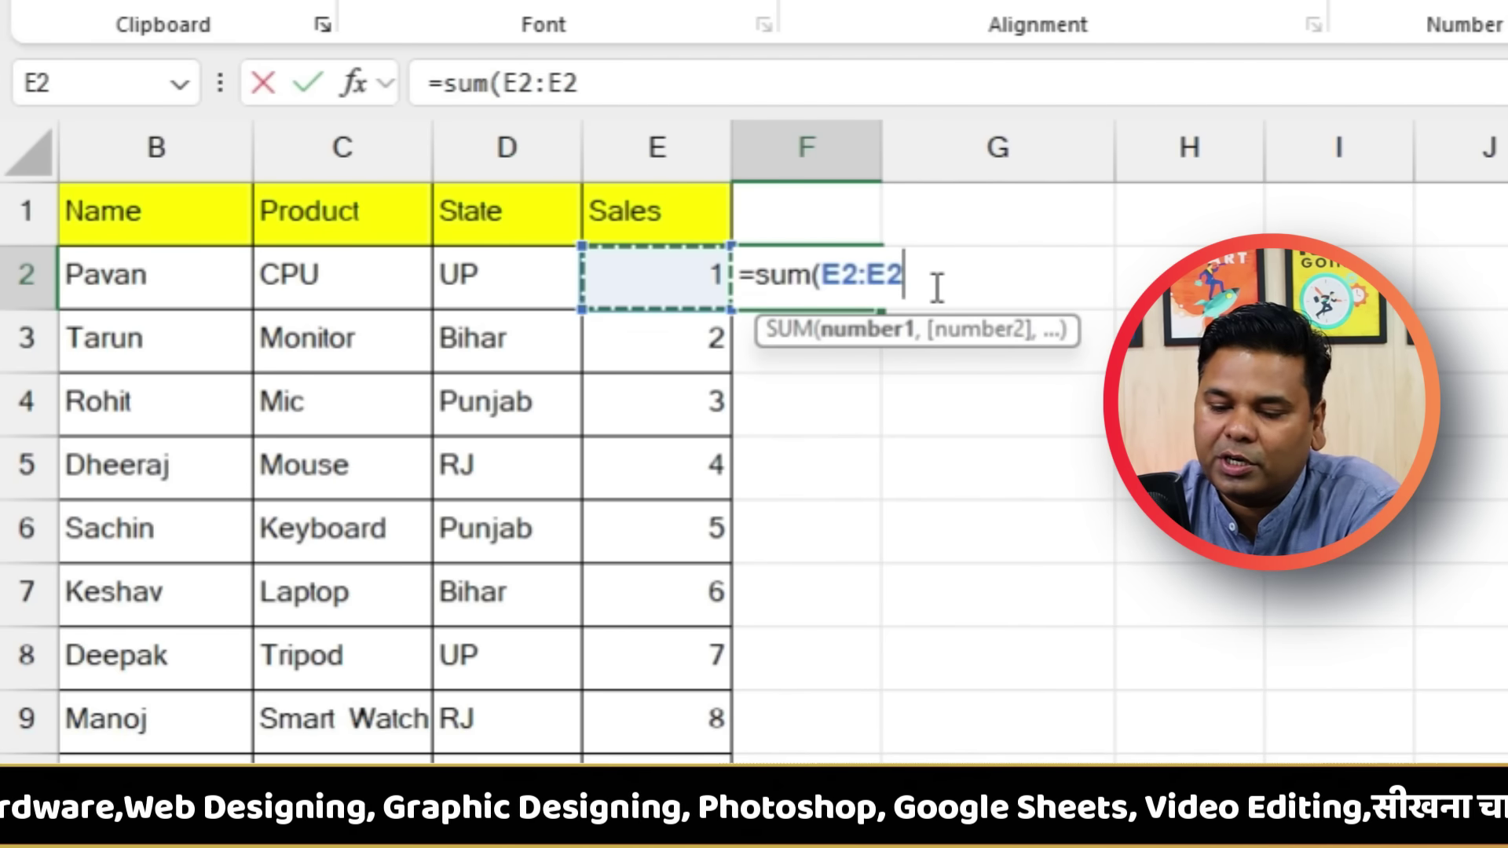
type(")")
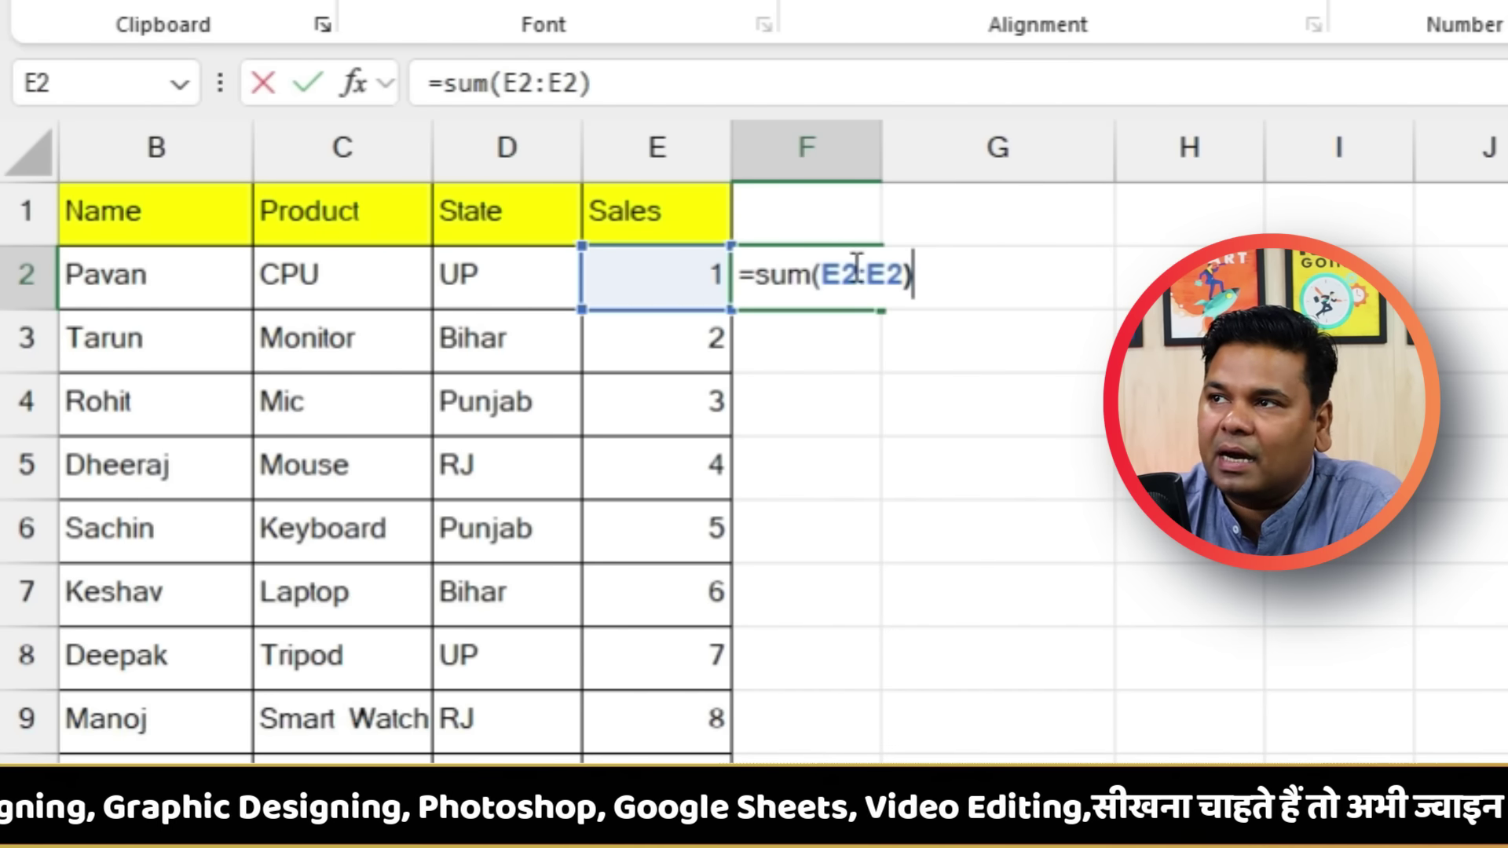
left_click(831, 279)
double_click(831, 278)
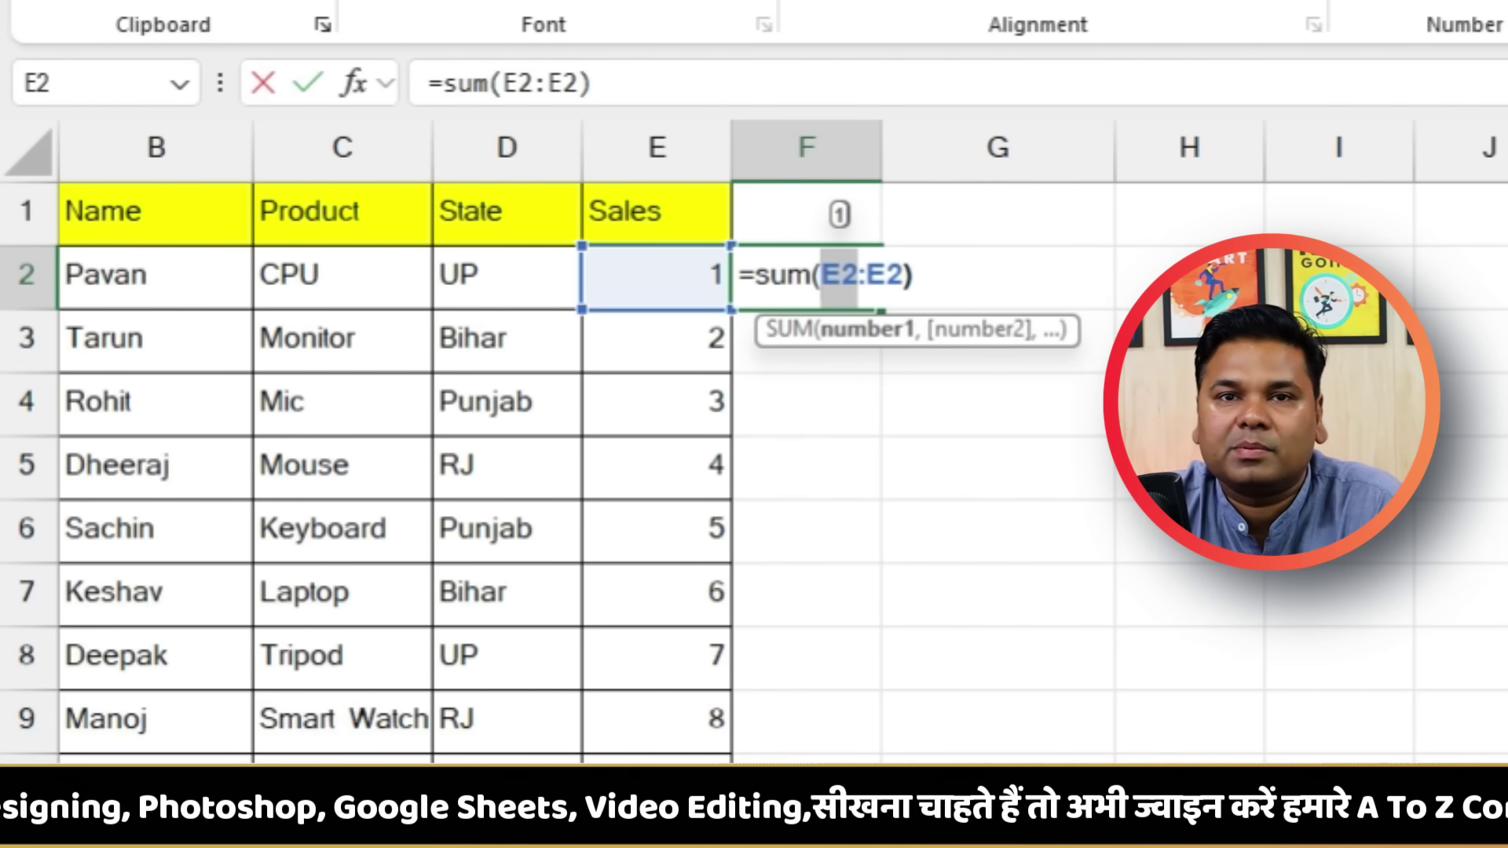
key("F4")
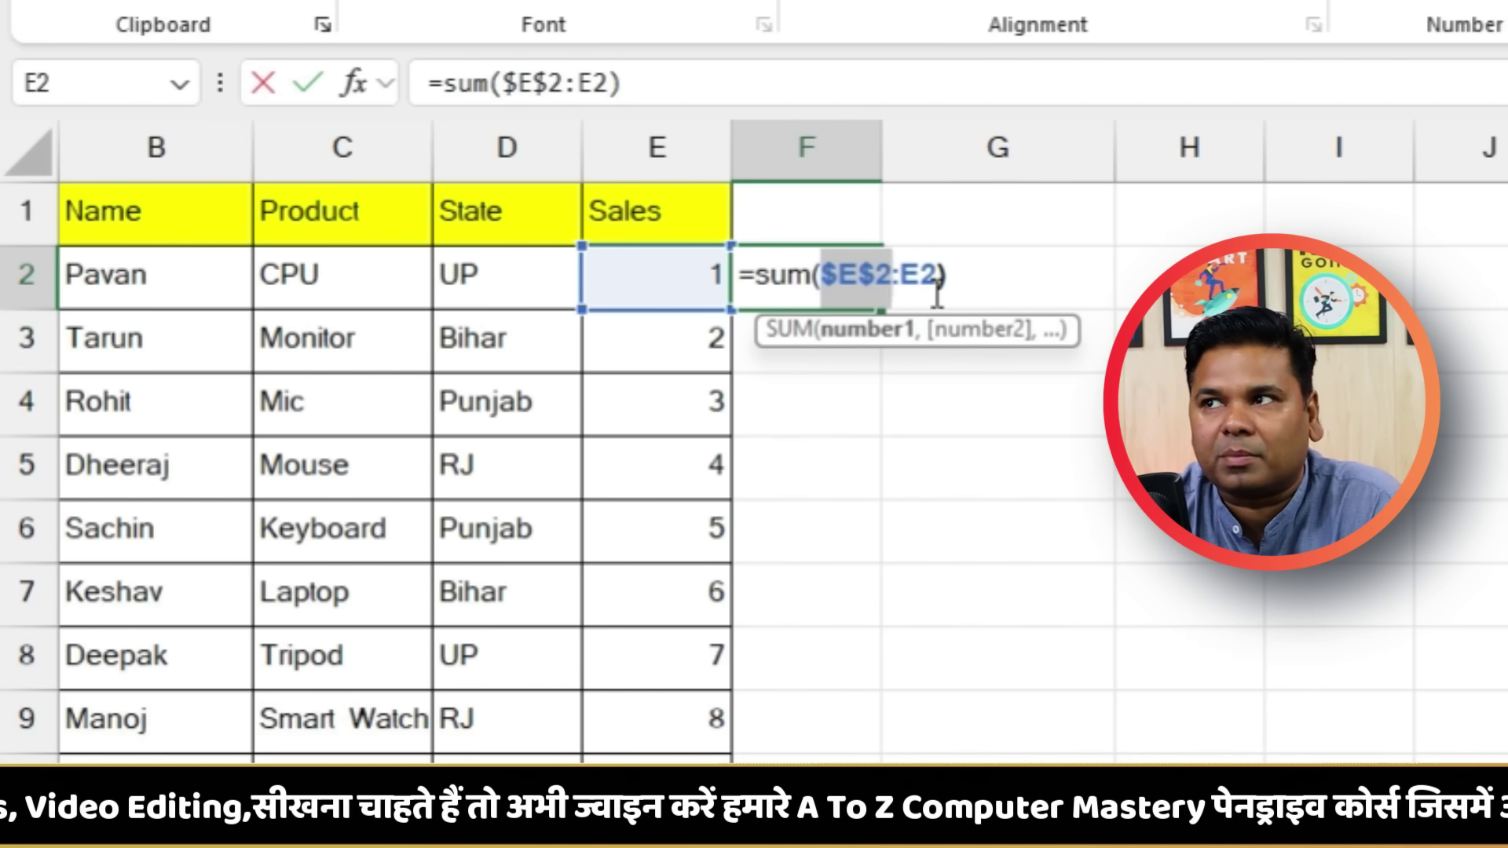
left_click(958, 276)
key("Return")
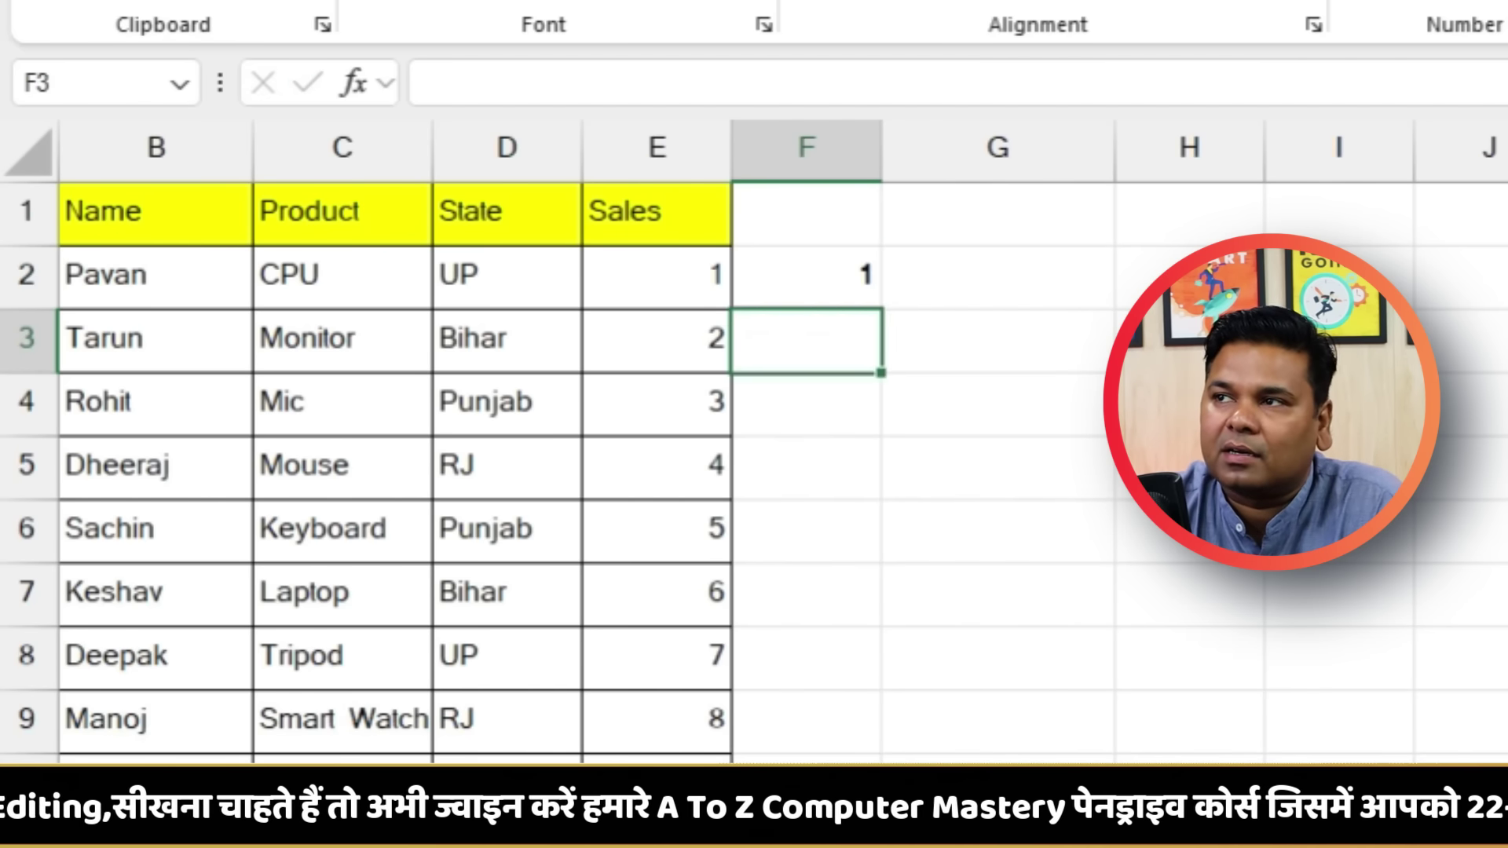
Fill the running-total formula from F2 down to F13
left_click(589, 191)
left_click_drag(615, 215, 650, 710)
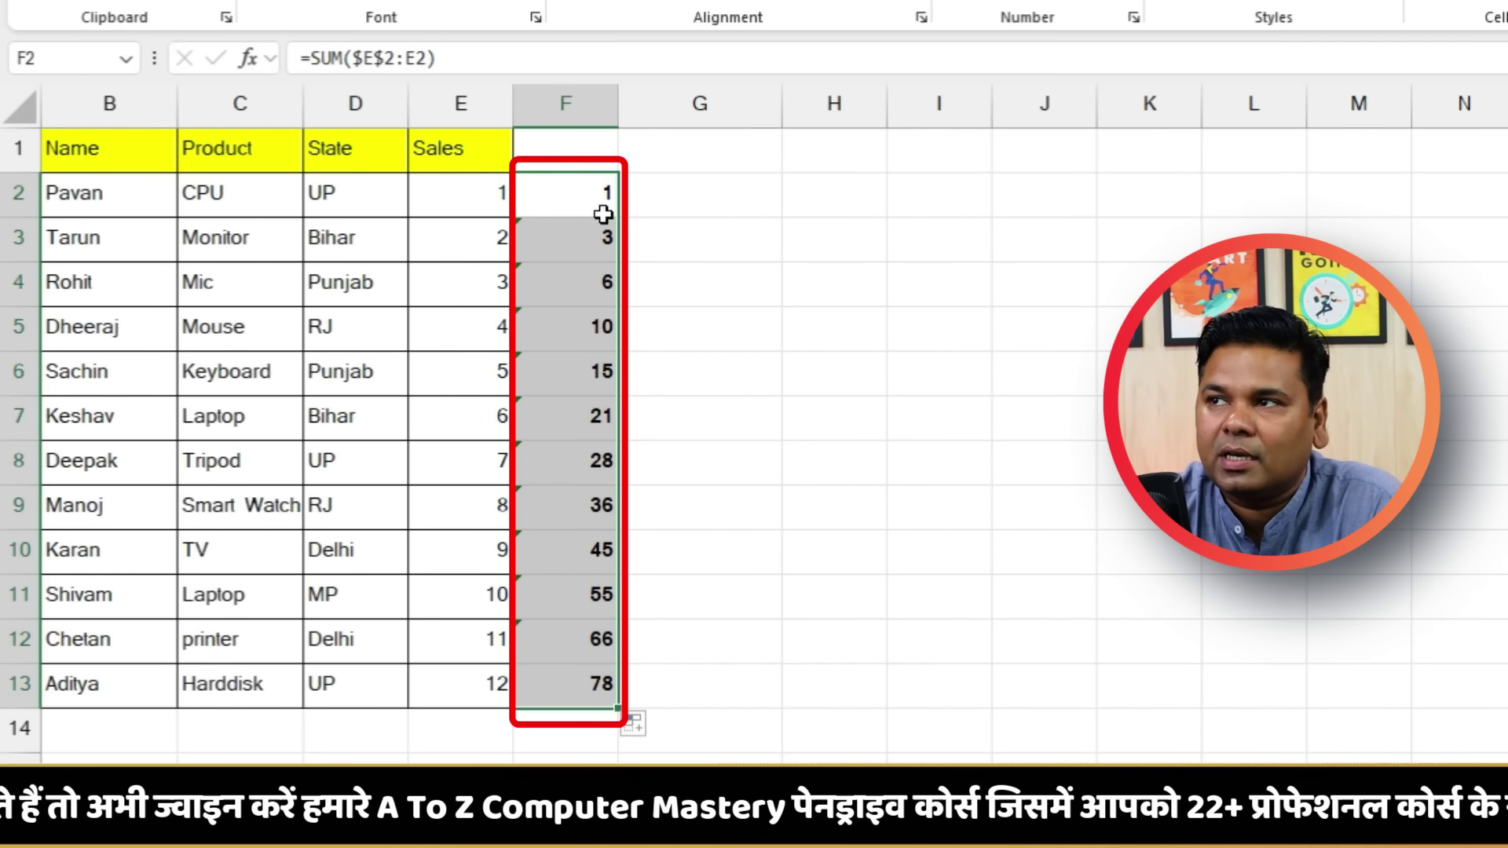
left_click(481, 185)
left_click(974, 334)
left_click_drag(485, 185, 578, 191)
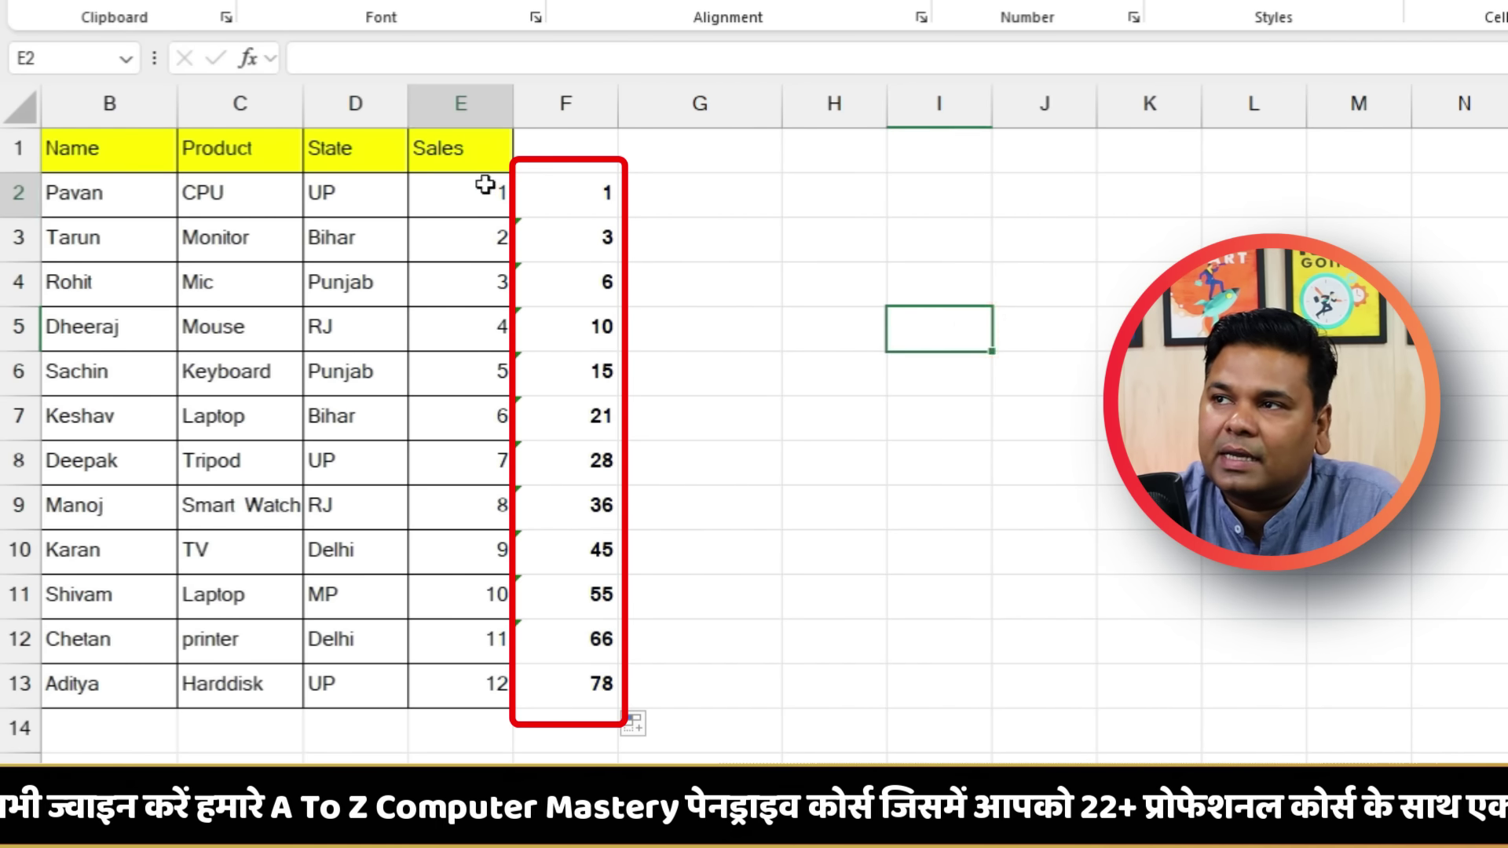
Compare the running-total formulas in F2:F5 with the sales values in E2:E5
left_click(597, 195)
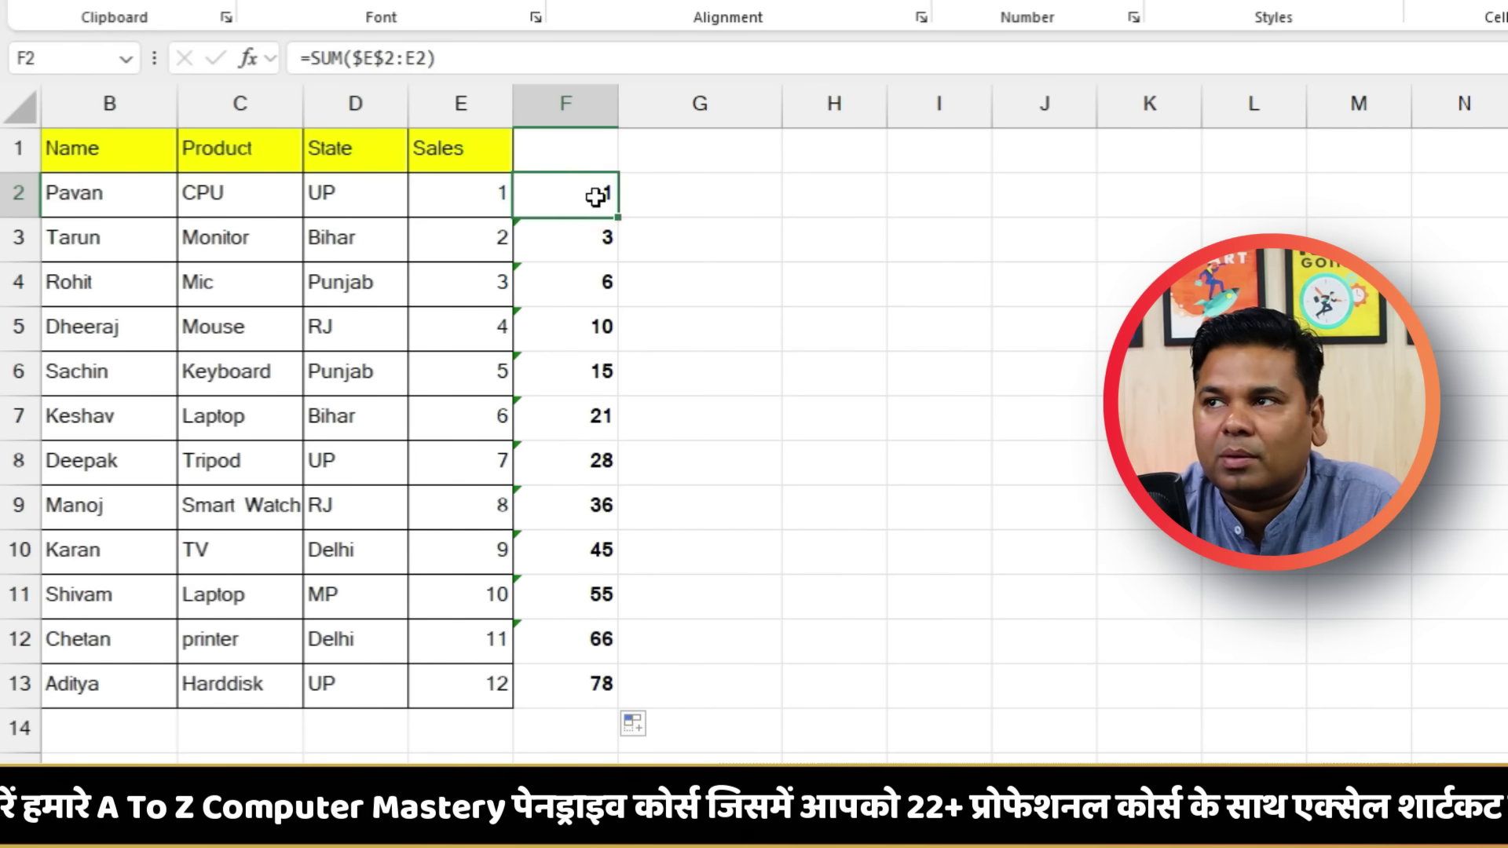
left_click(606, 239)
left_click(596, 193)
left_click(483, 239)
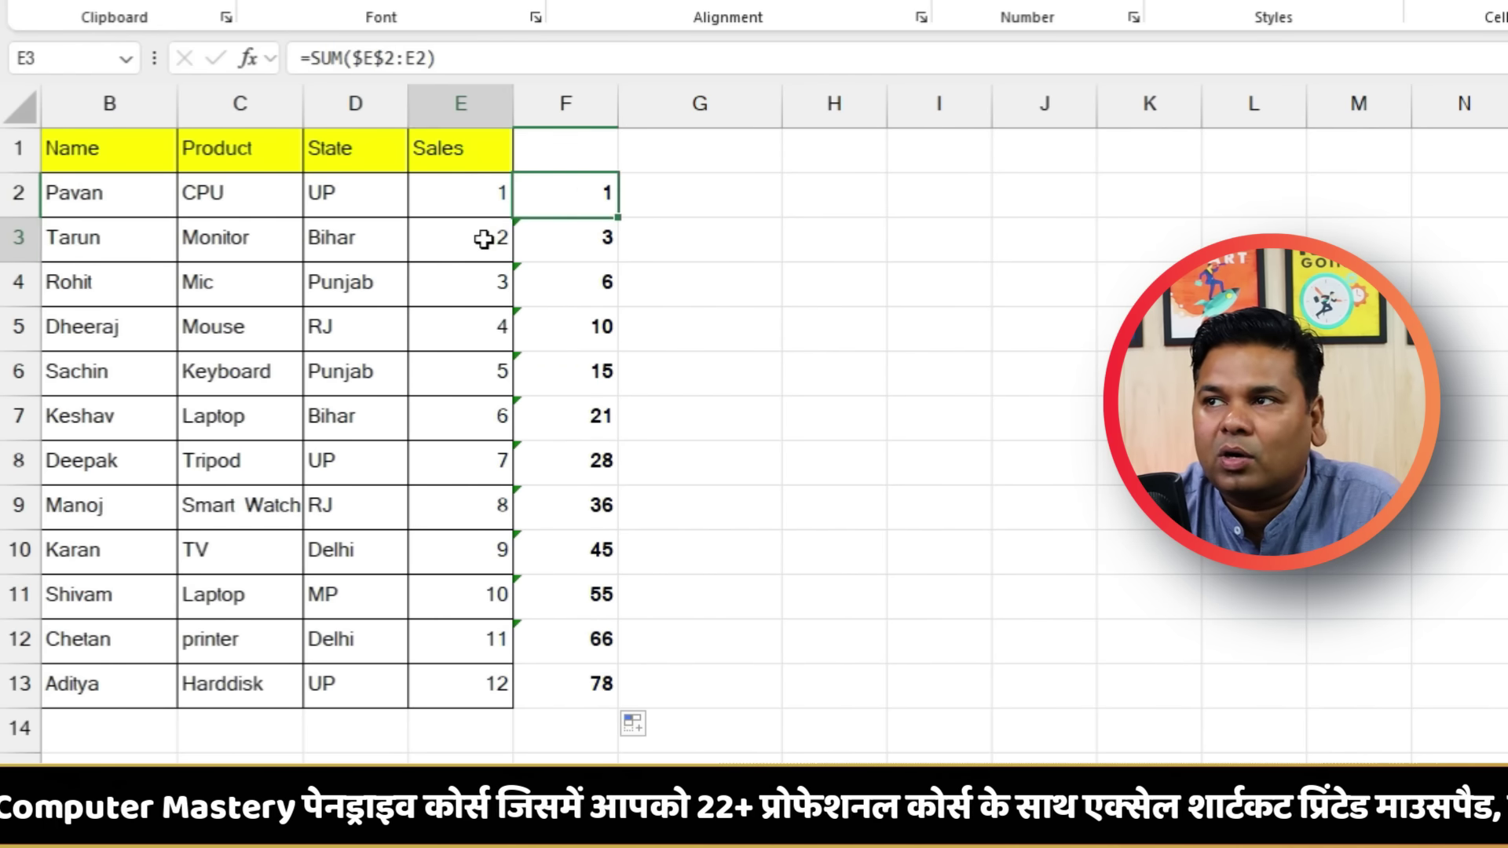
left_click(589, 237)
left_click(607, 286)
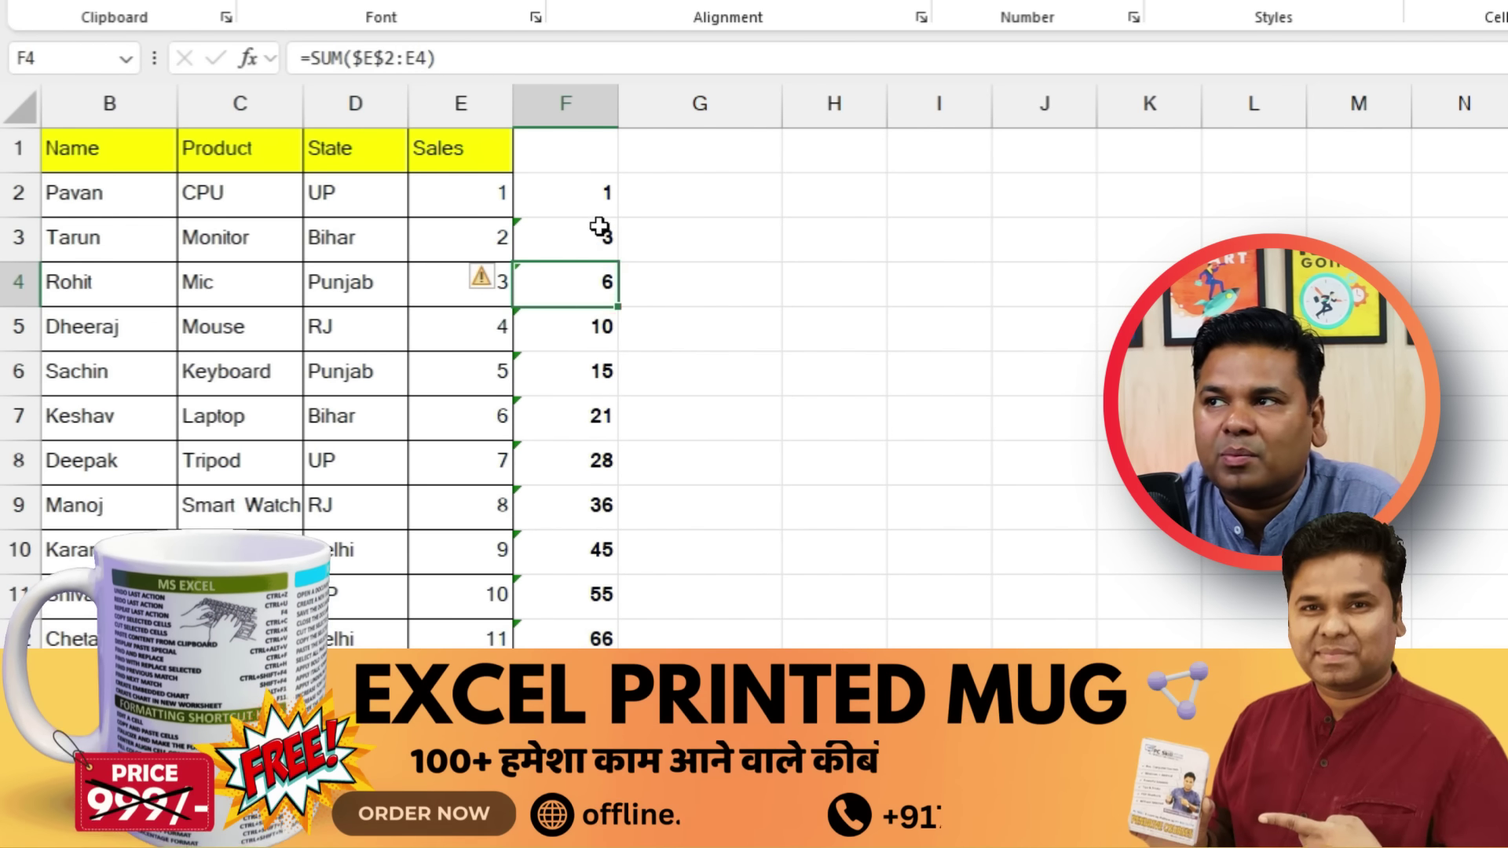
left_click(599, 229)
left_click(485, 283)
left_click(600, 282)
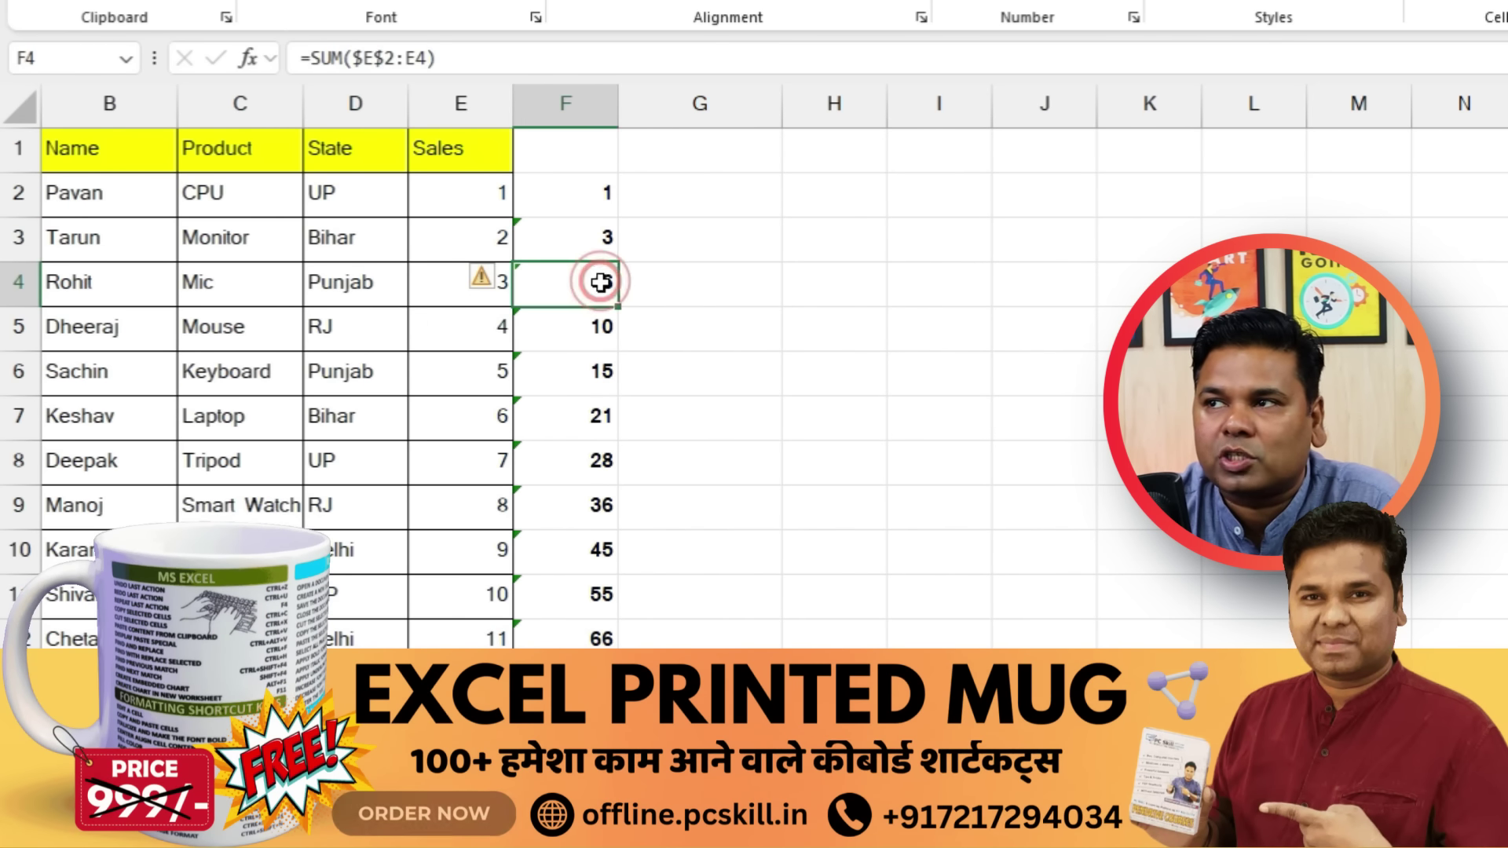
left_click(585, 322)
left_click(592, 284)
left_click(488, 332)
left_click(590, 329)
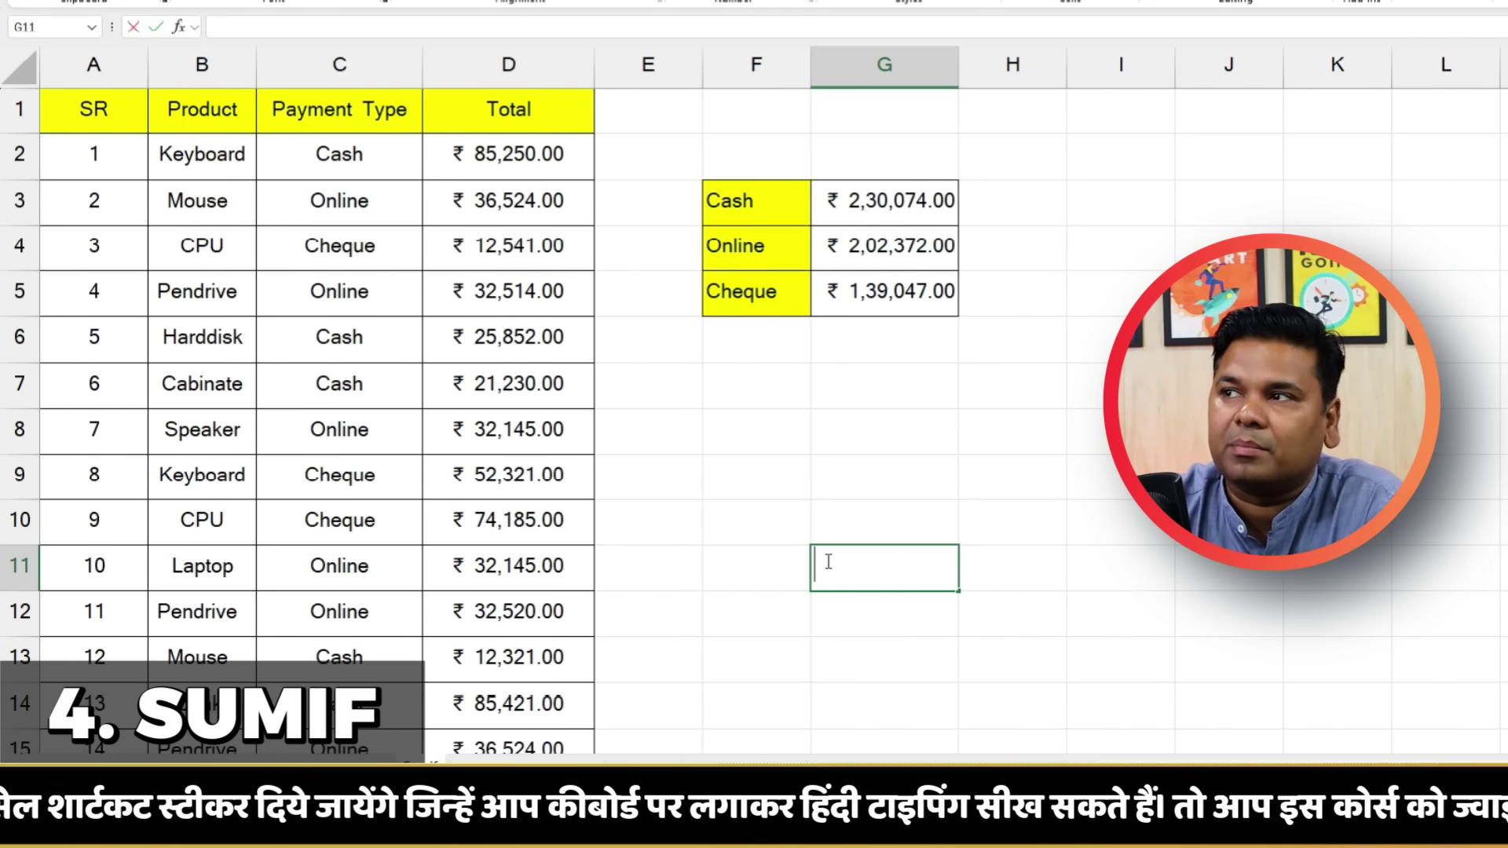
left_click_drag(863, 201, 862, 302)
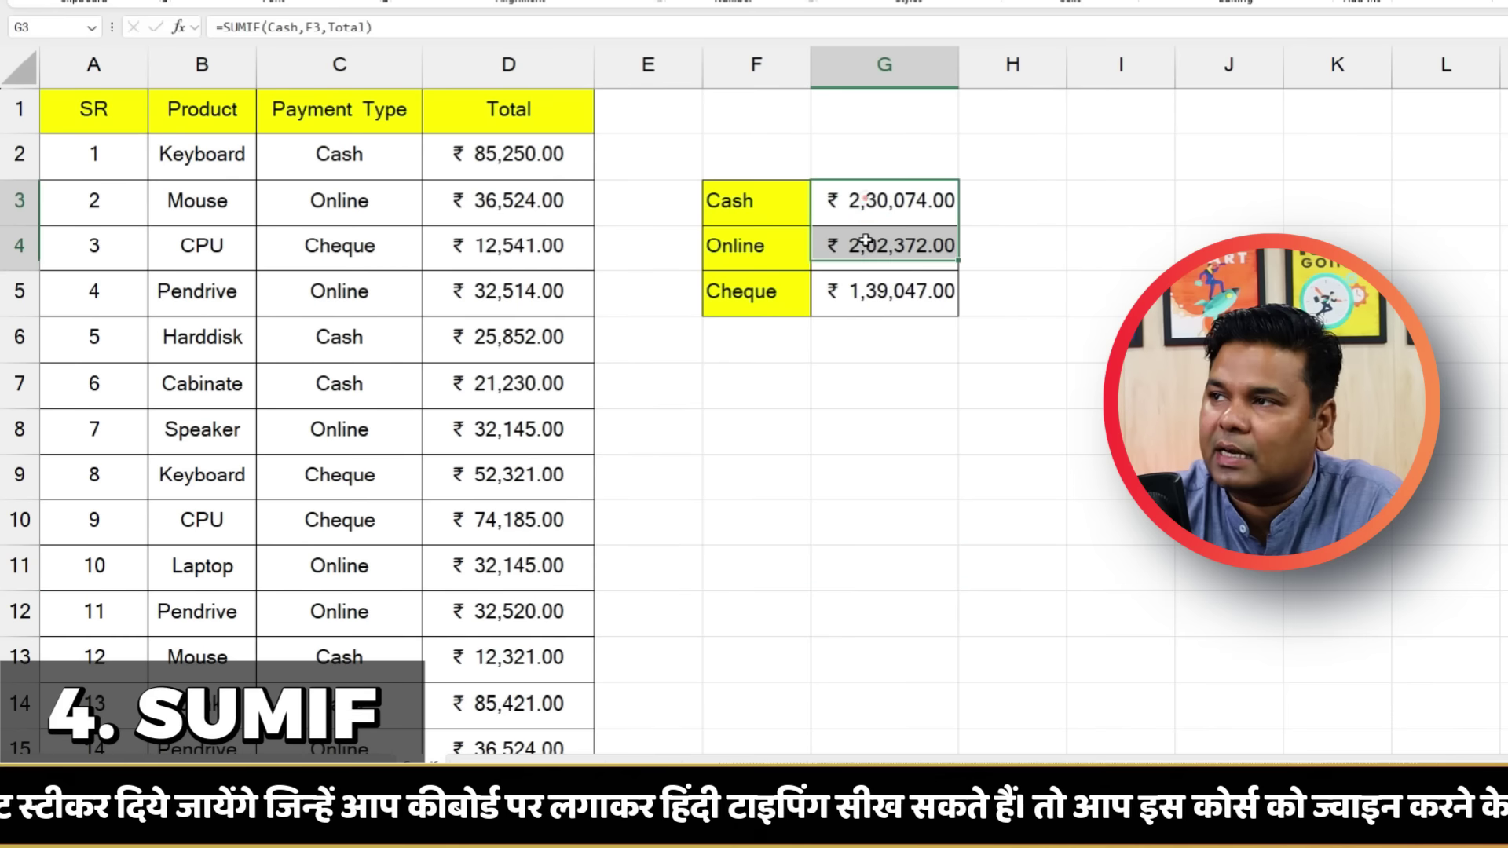
left_click(871, 196)
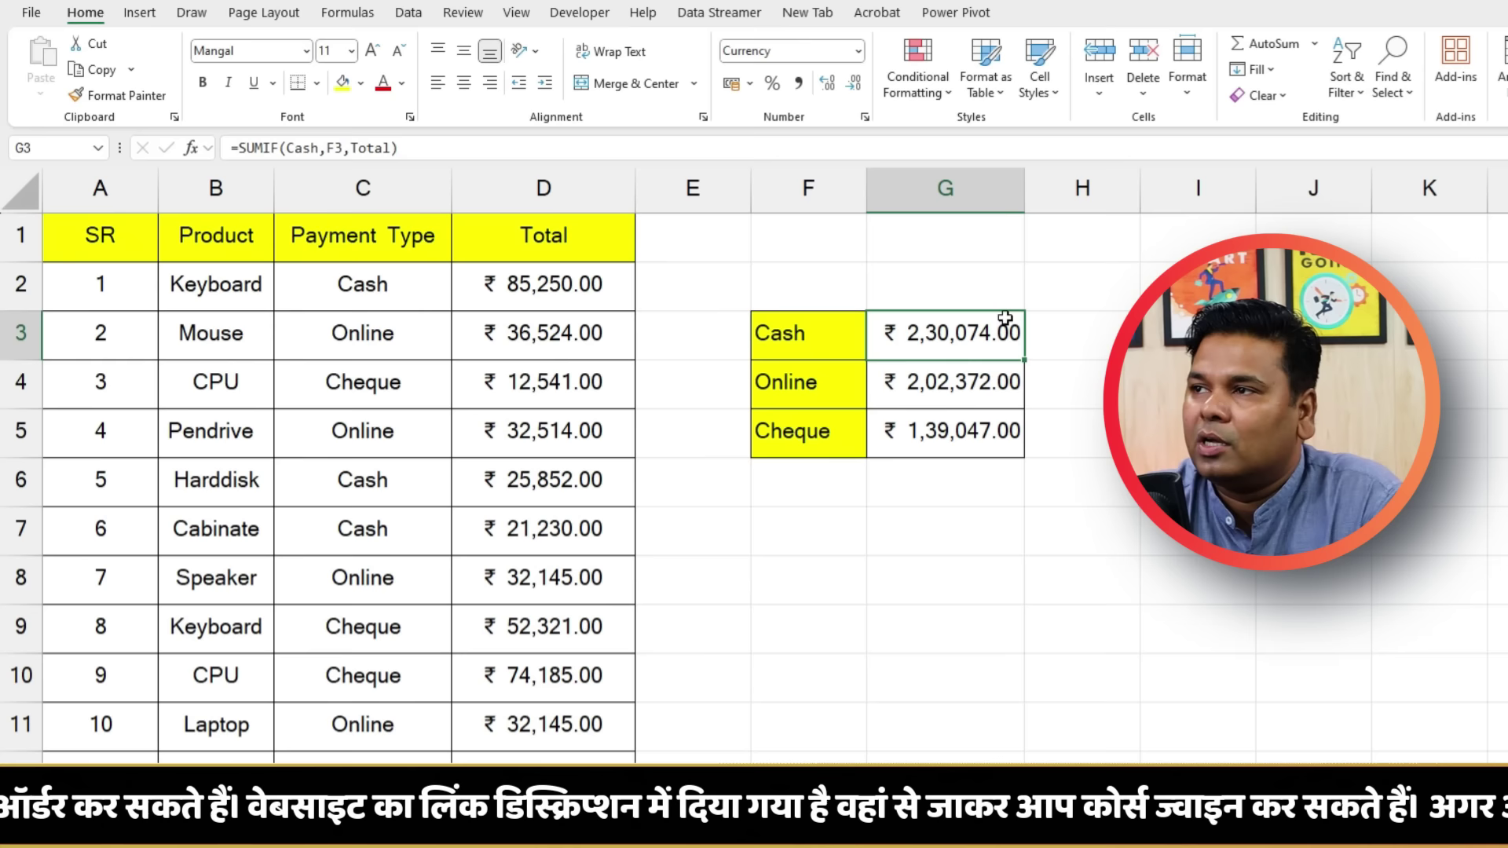
Copy the Cash, Online and Cheque labels into F7:F9
left_click_drag(786, 333, 785, 430)
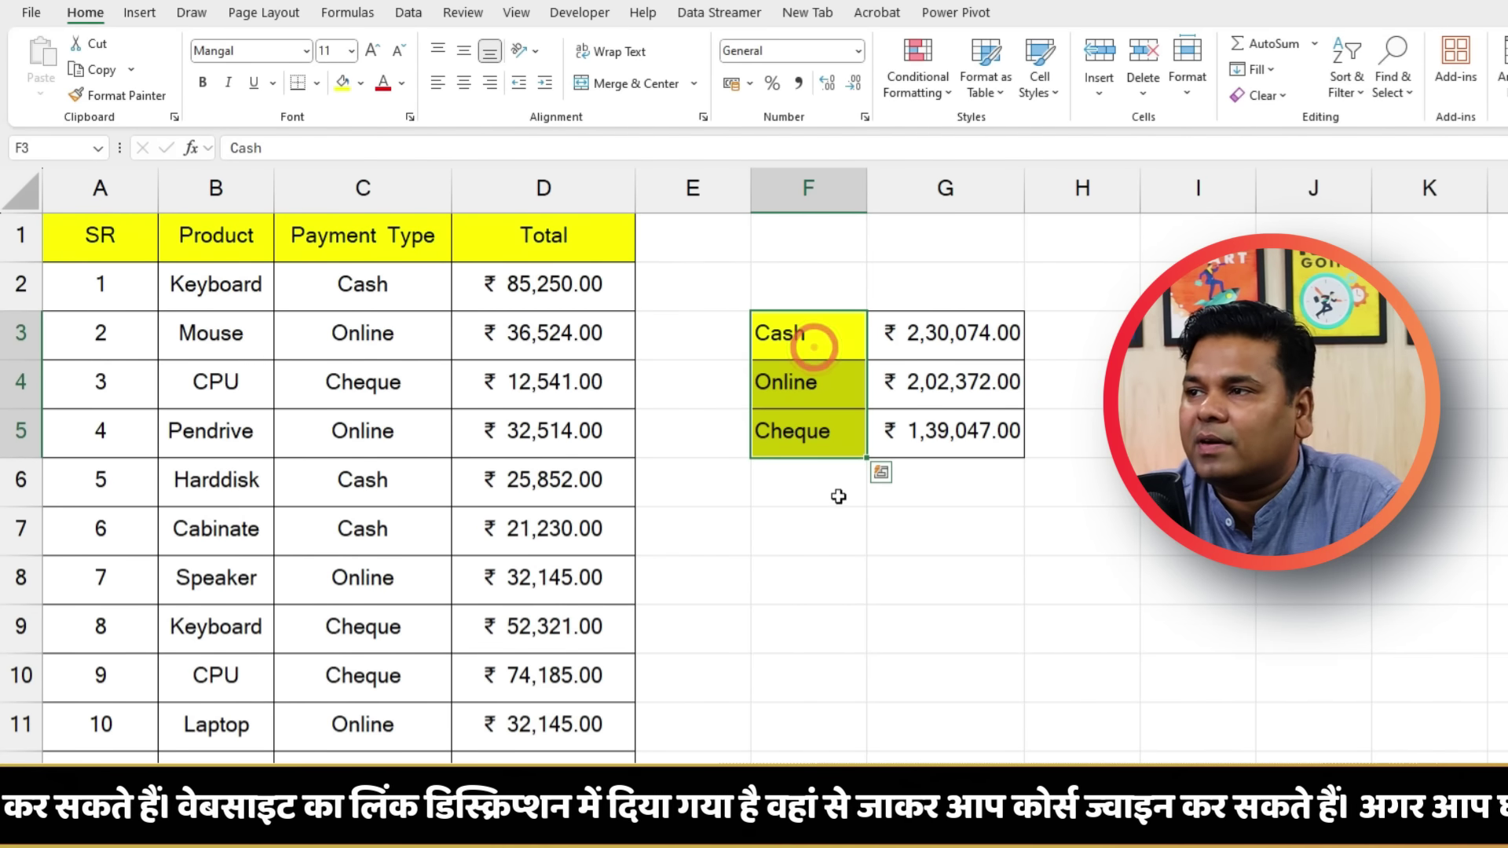
key("ctrl+c")
left_click(827, 523)
key("ctrl+v")
Apply All Borders to F7:G9
left_click_drag(832, 527, 962, 620)
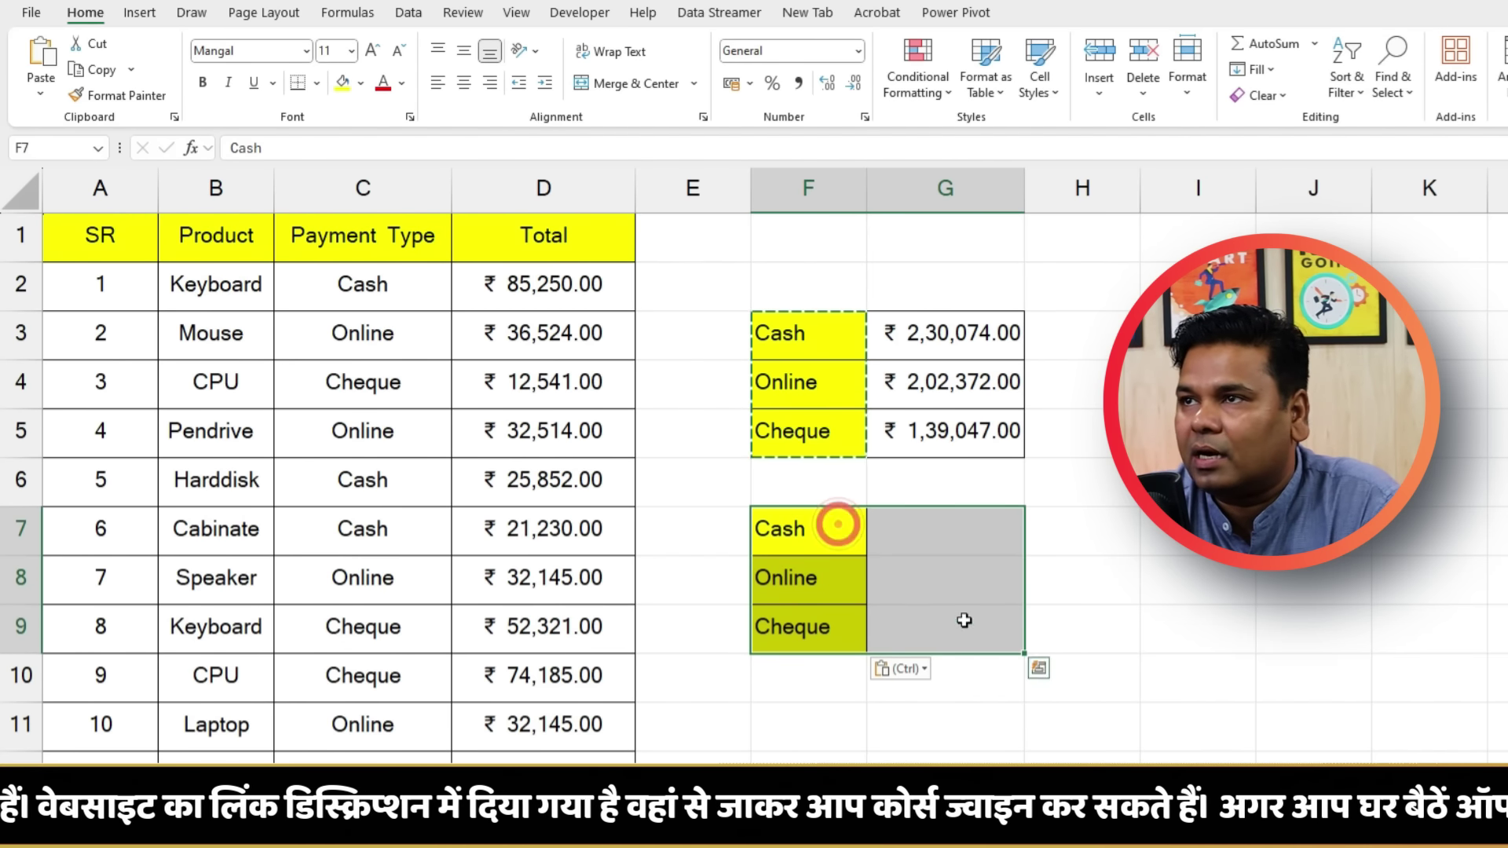
left_click(316, 83)
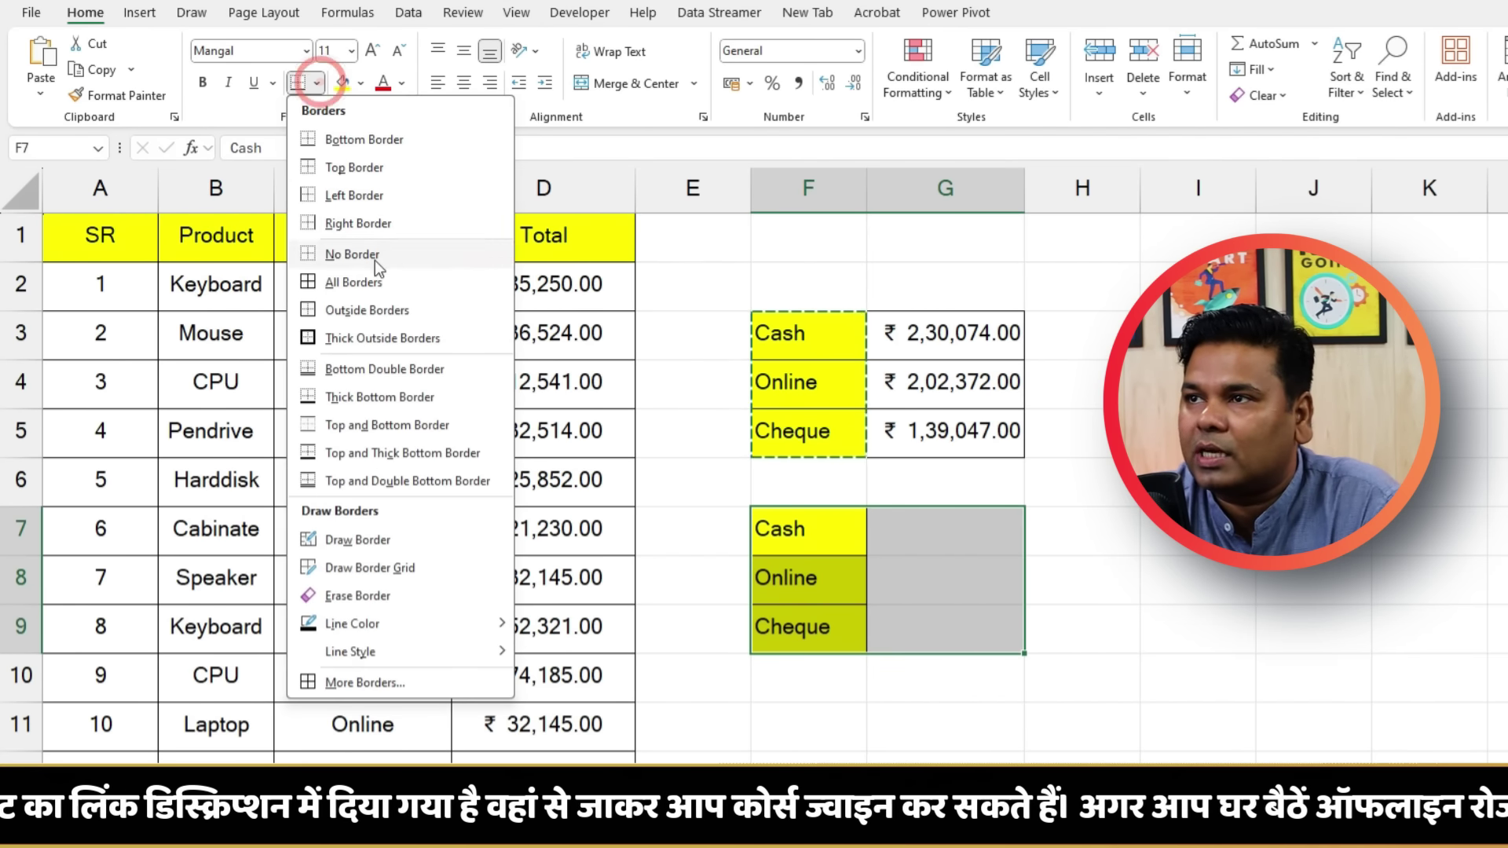
left_click(385, 283)
Review the payment types in column C against the Cash label and its empty total G7
left_click(900, 512)
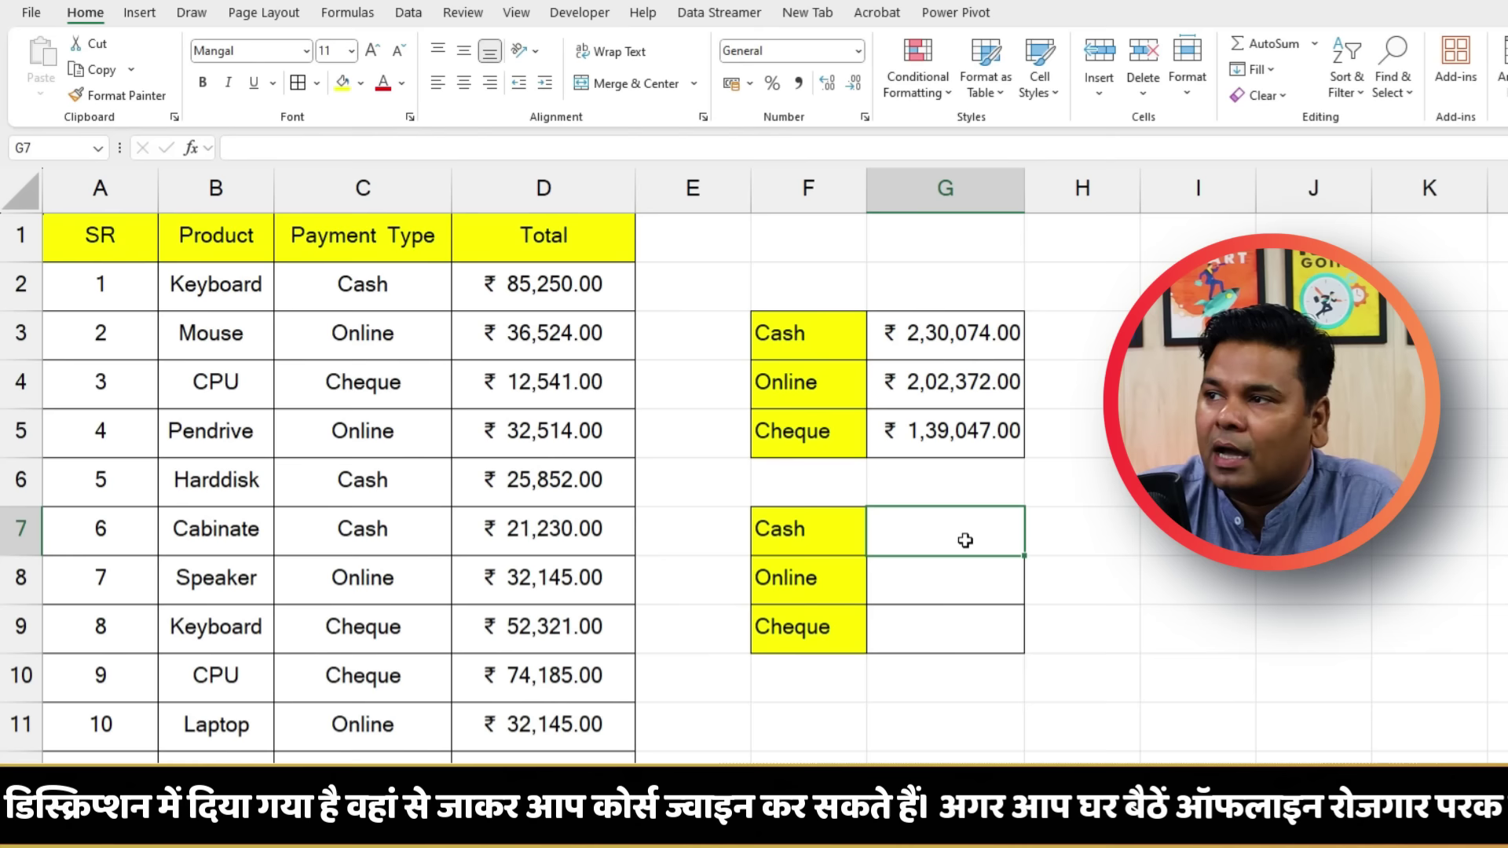
left_click_drag(357, 284, 348, 329)
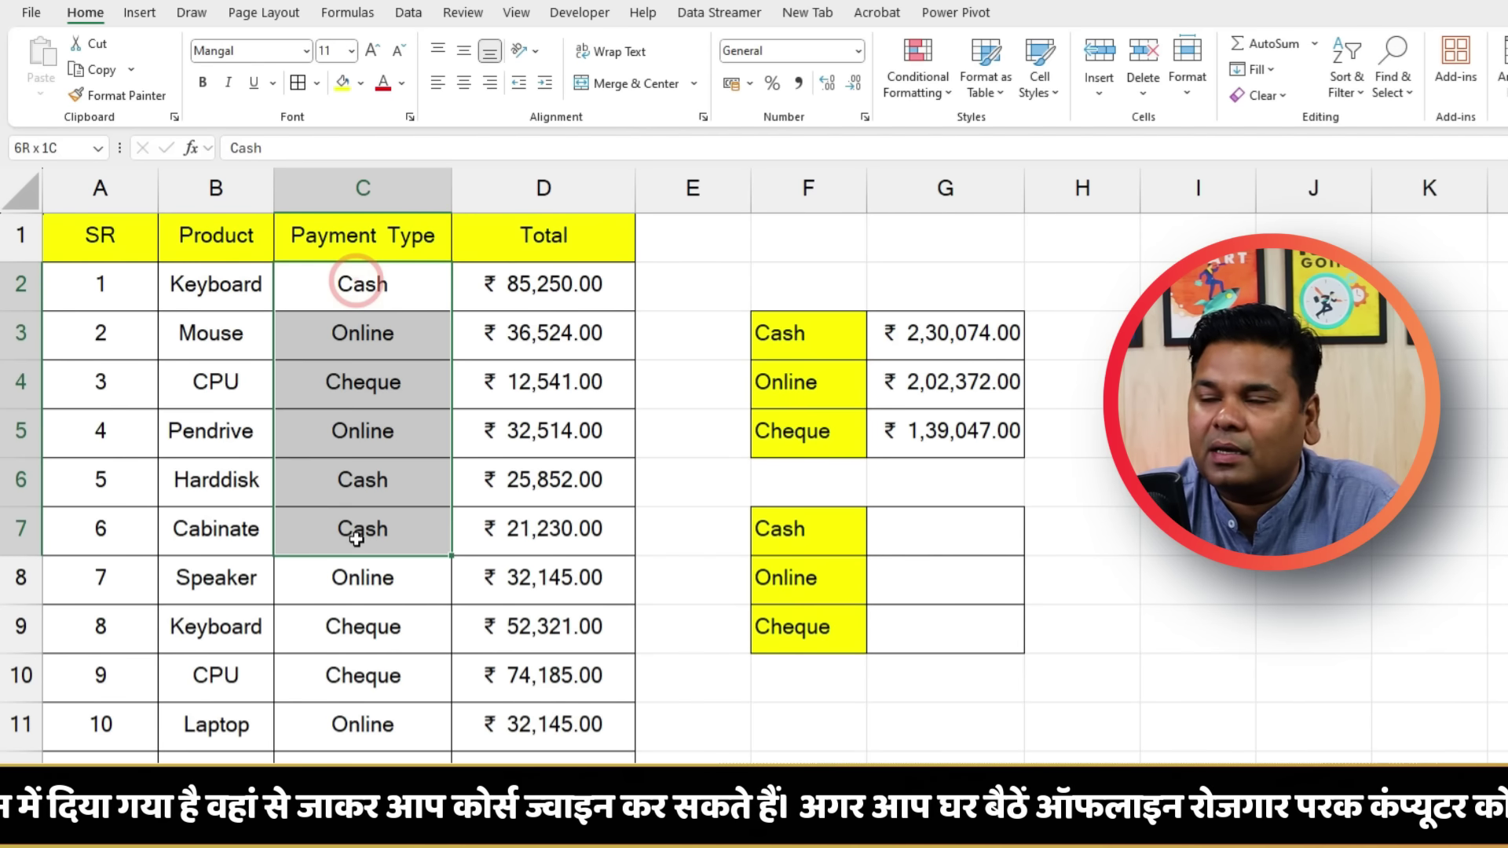
left_click(805, 542)
left_click(949, 539)
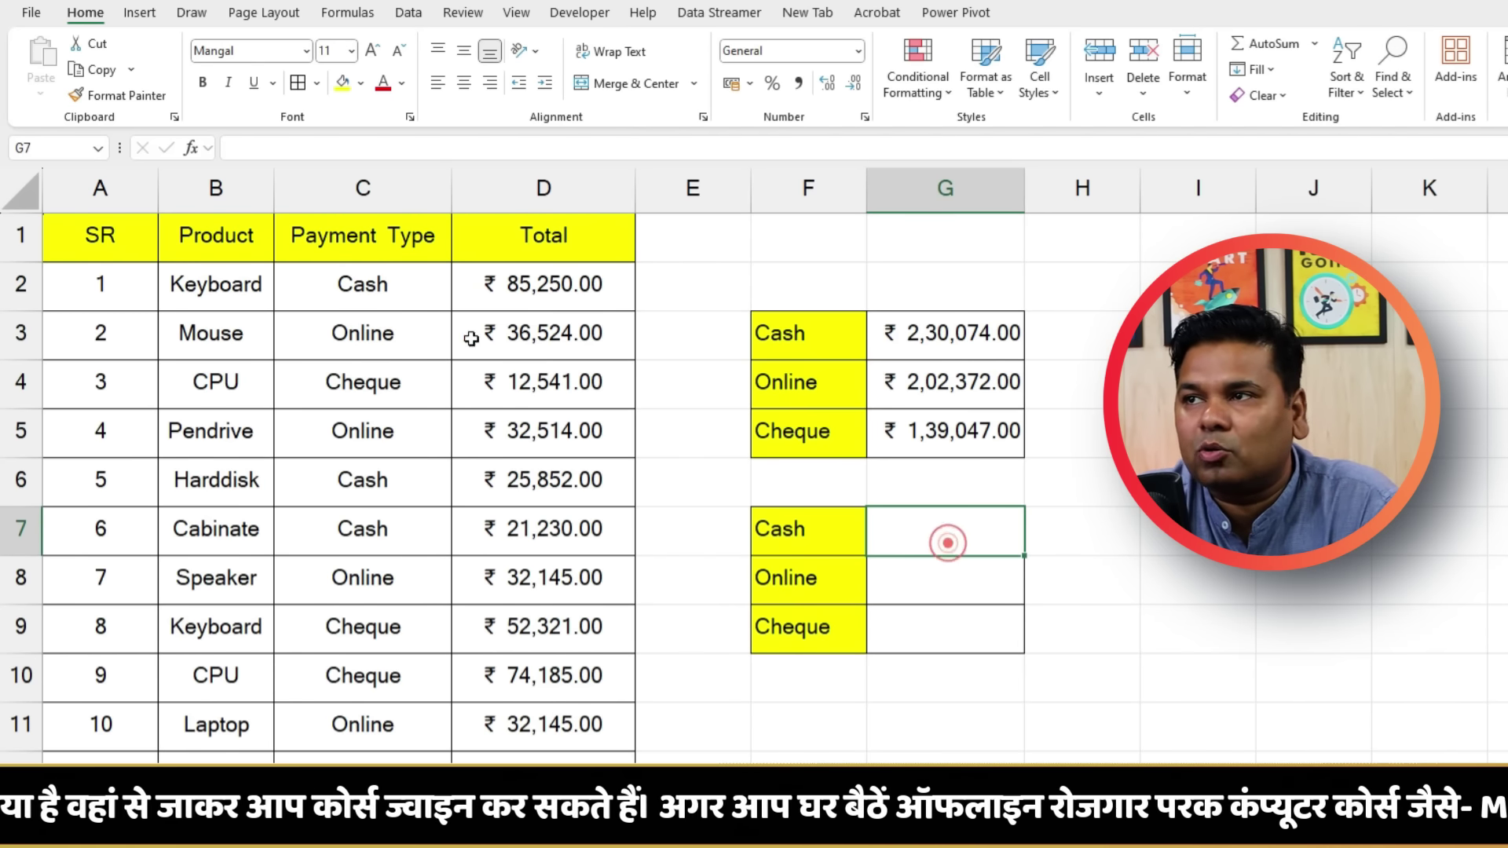
left_click(390, 275)
Review the payment types in column C and Total amounts in column D, then select G7
left_click_drag(375, 281, 365, 674)
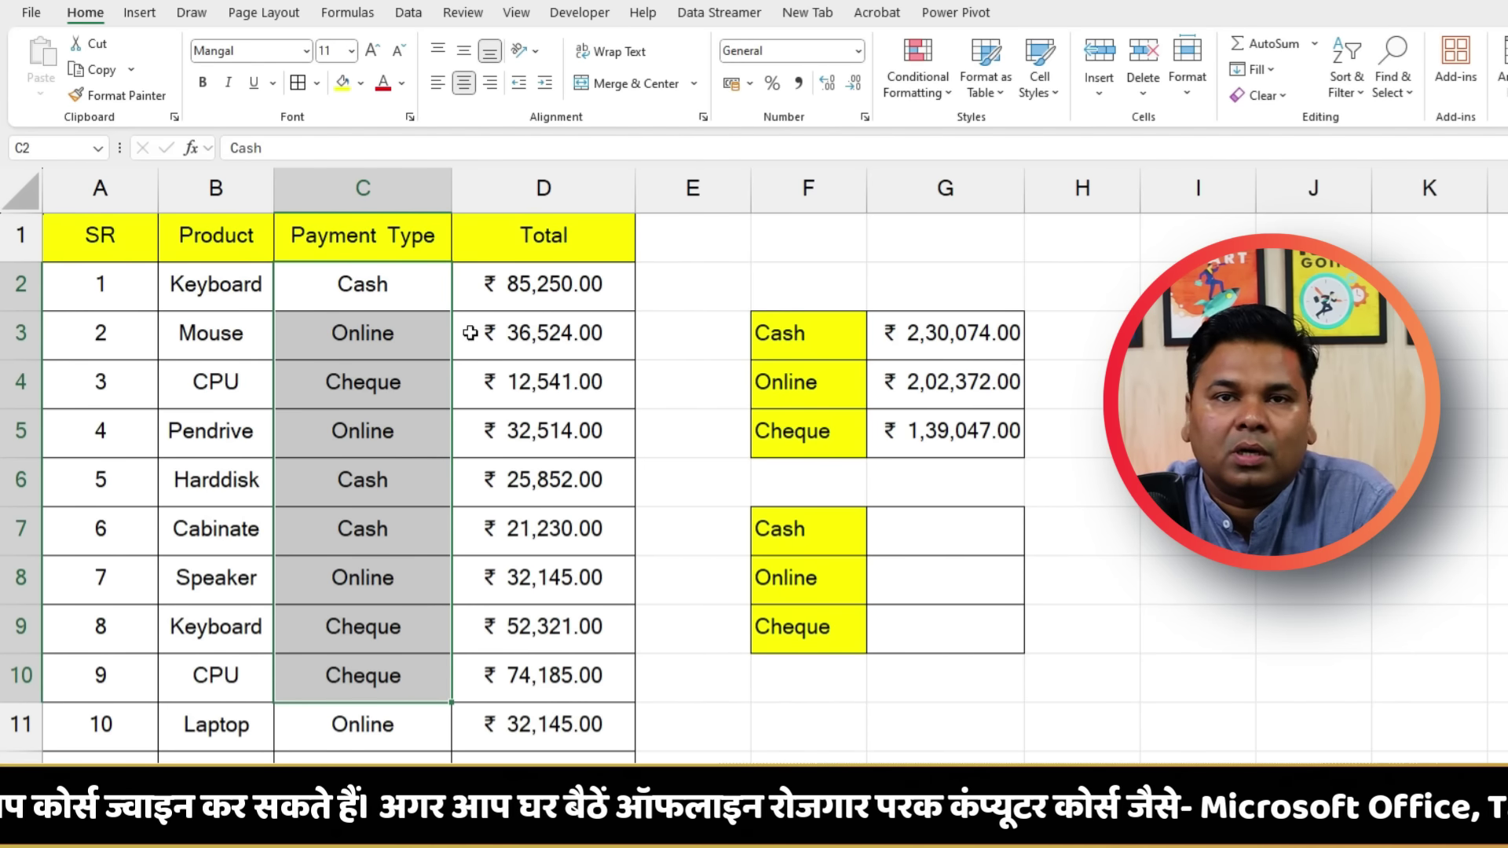
left_click_drag(534, 288, 542, 628)
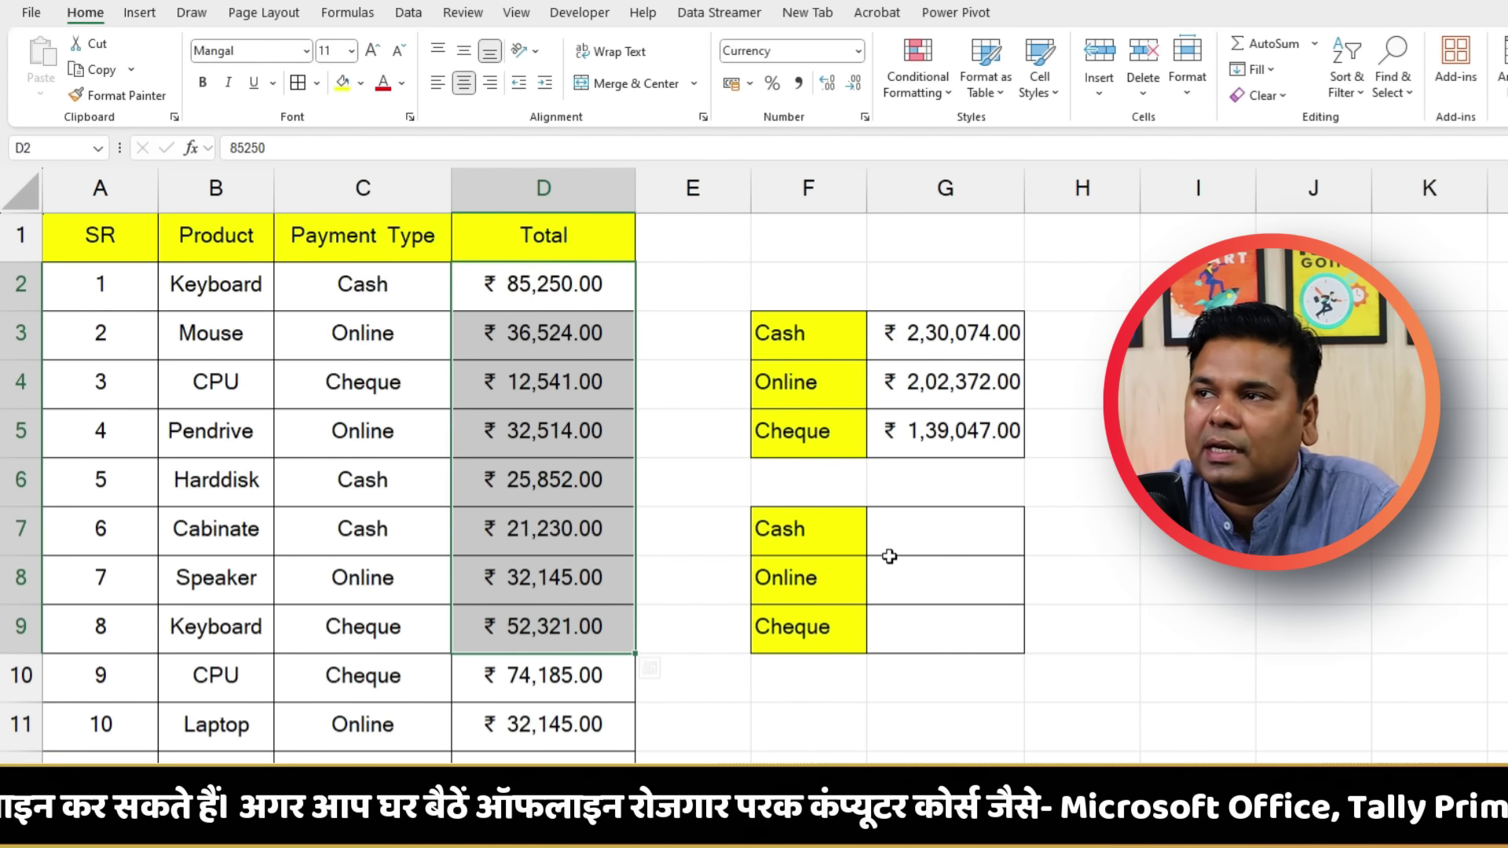
left_click(821, 526)
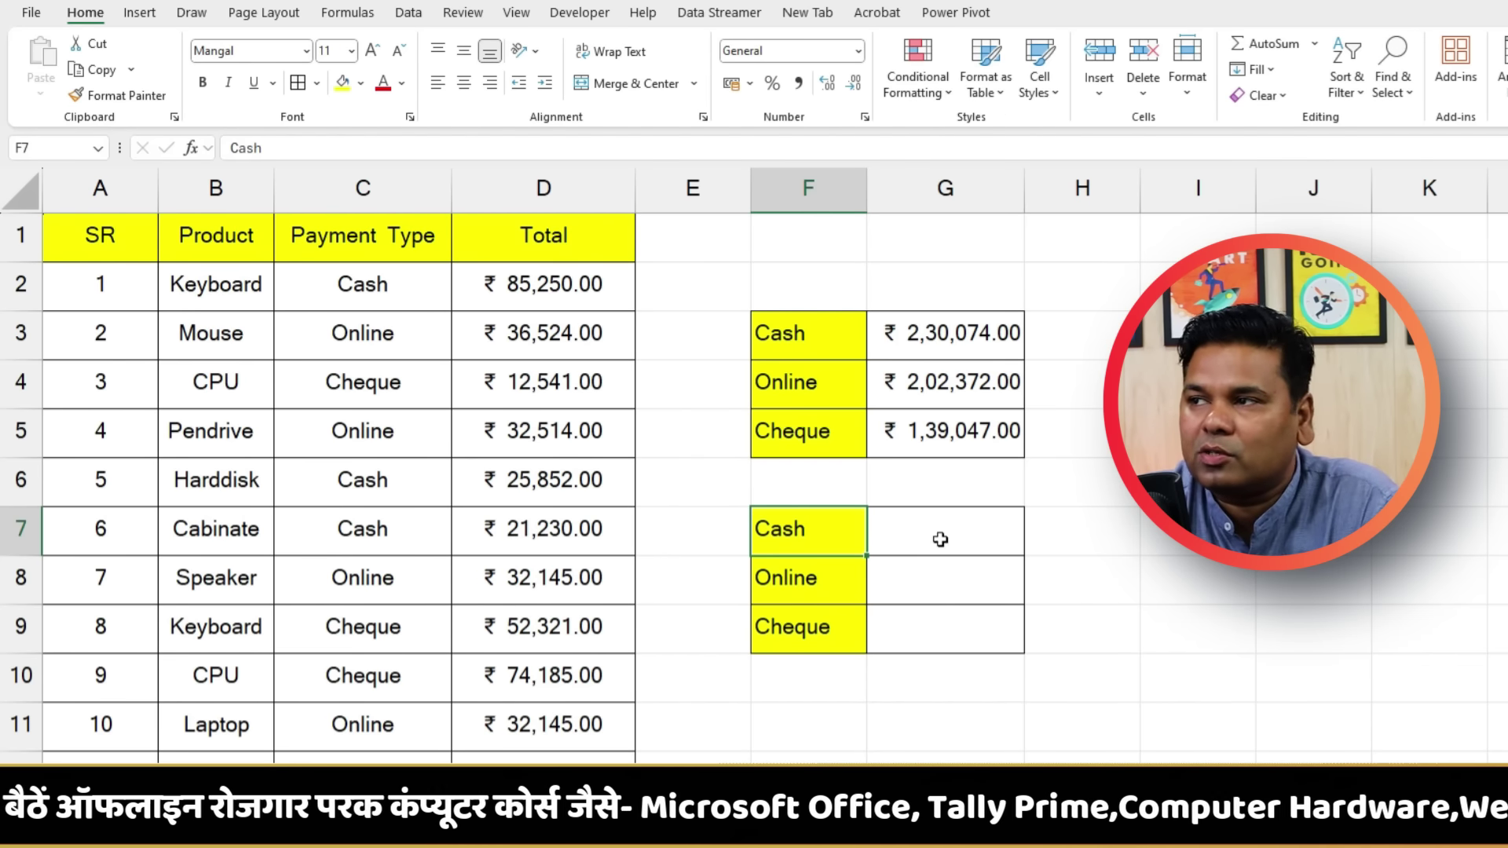
left_click(942, 540)
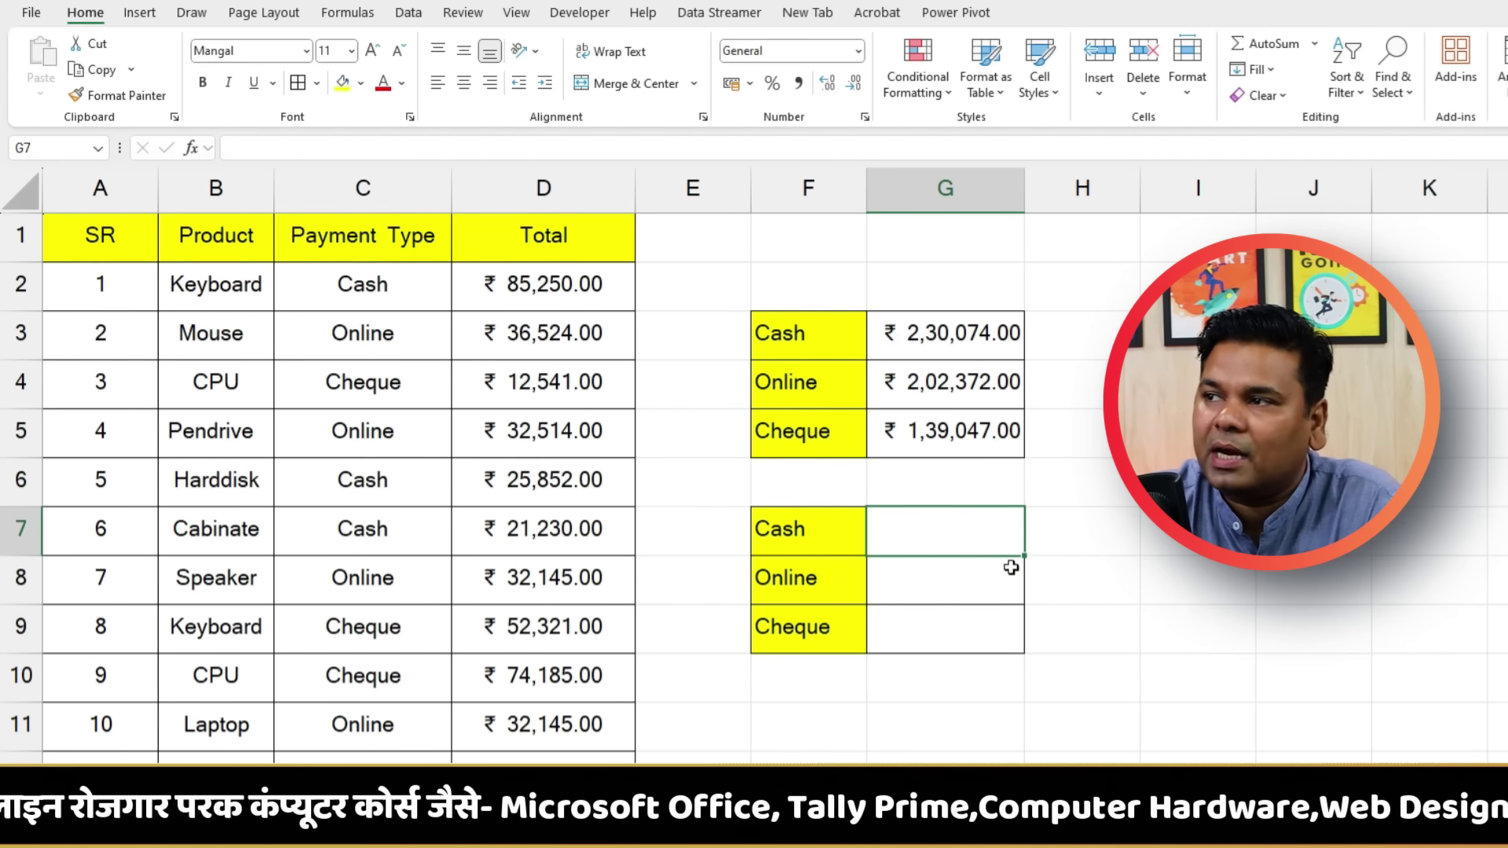
Enter a SUMIF in G7 over payment types, criteria F7 (Cash), summing Total, giving 230074
type("=")
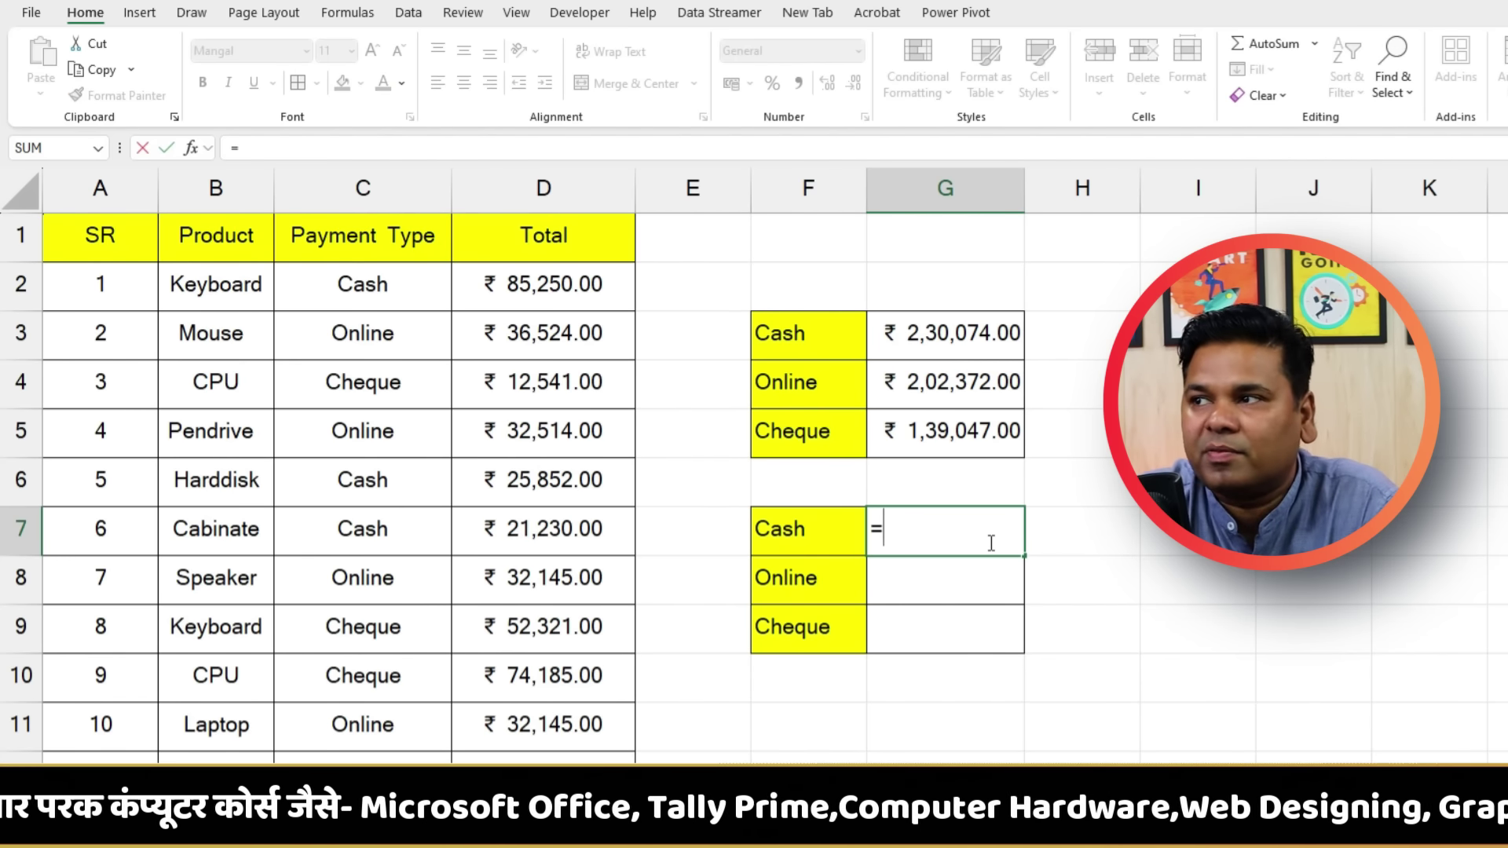
type("su")
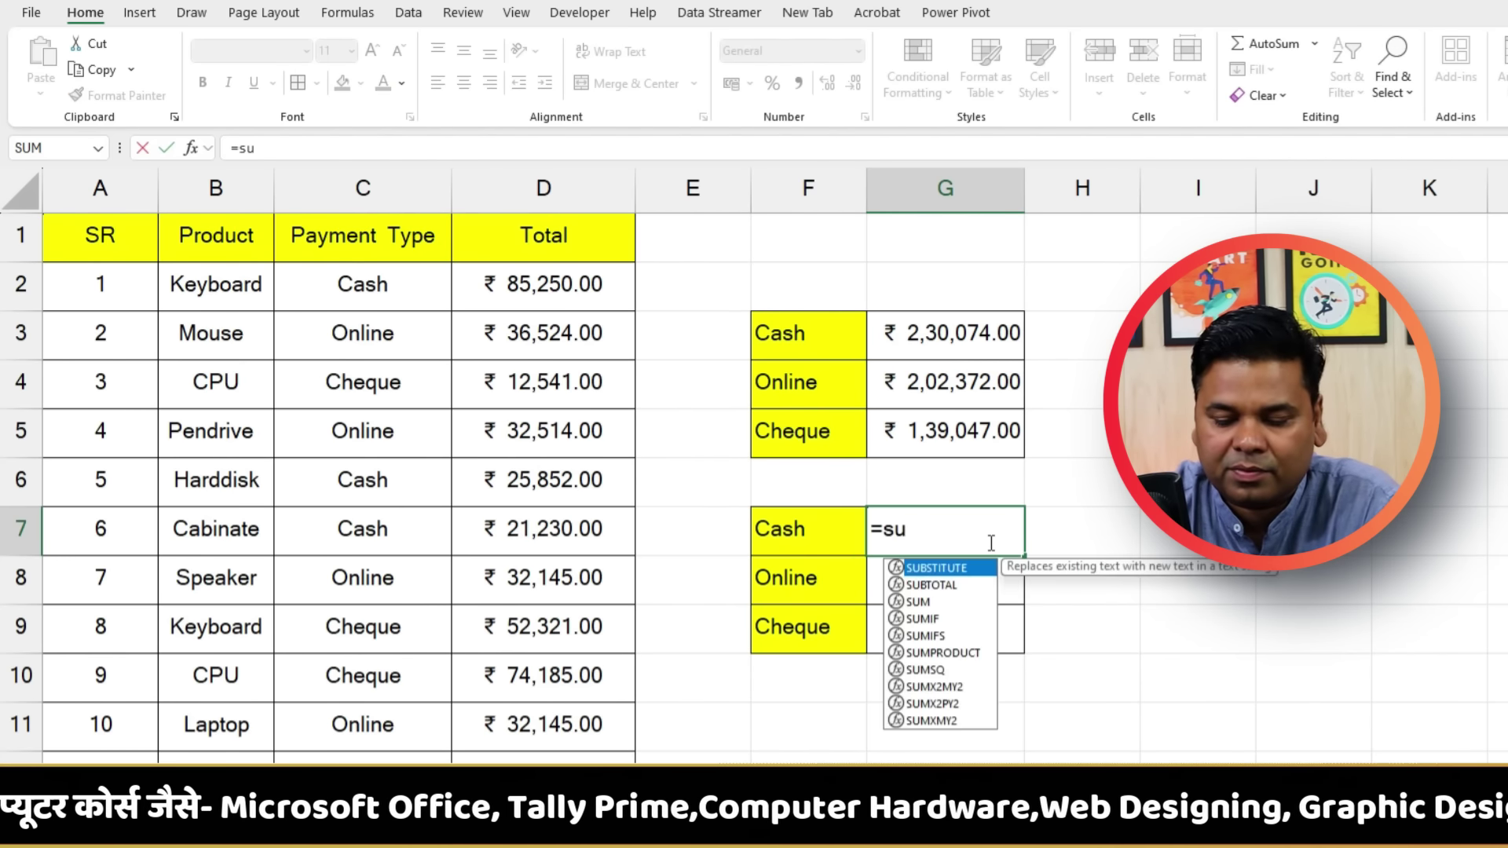
type("mif")
double_click(926, 573)
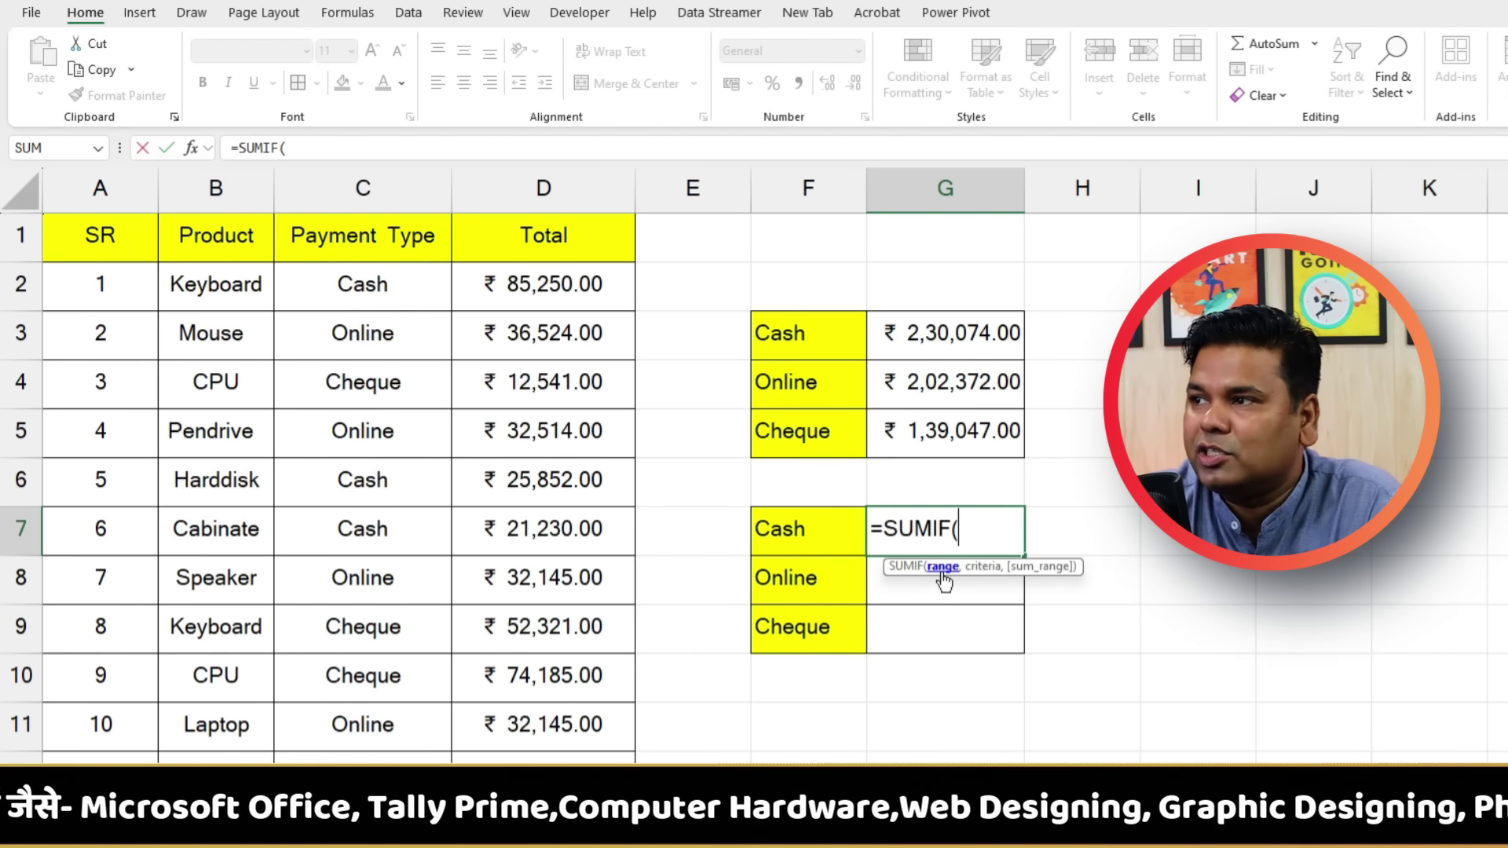
mouse_move(352, 281)
left_mouse_down()
mouse_move(427, 713)
mouse_move(363, 756)
left_mouse_up()
type(",")
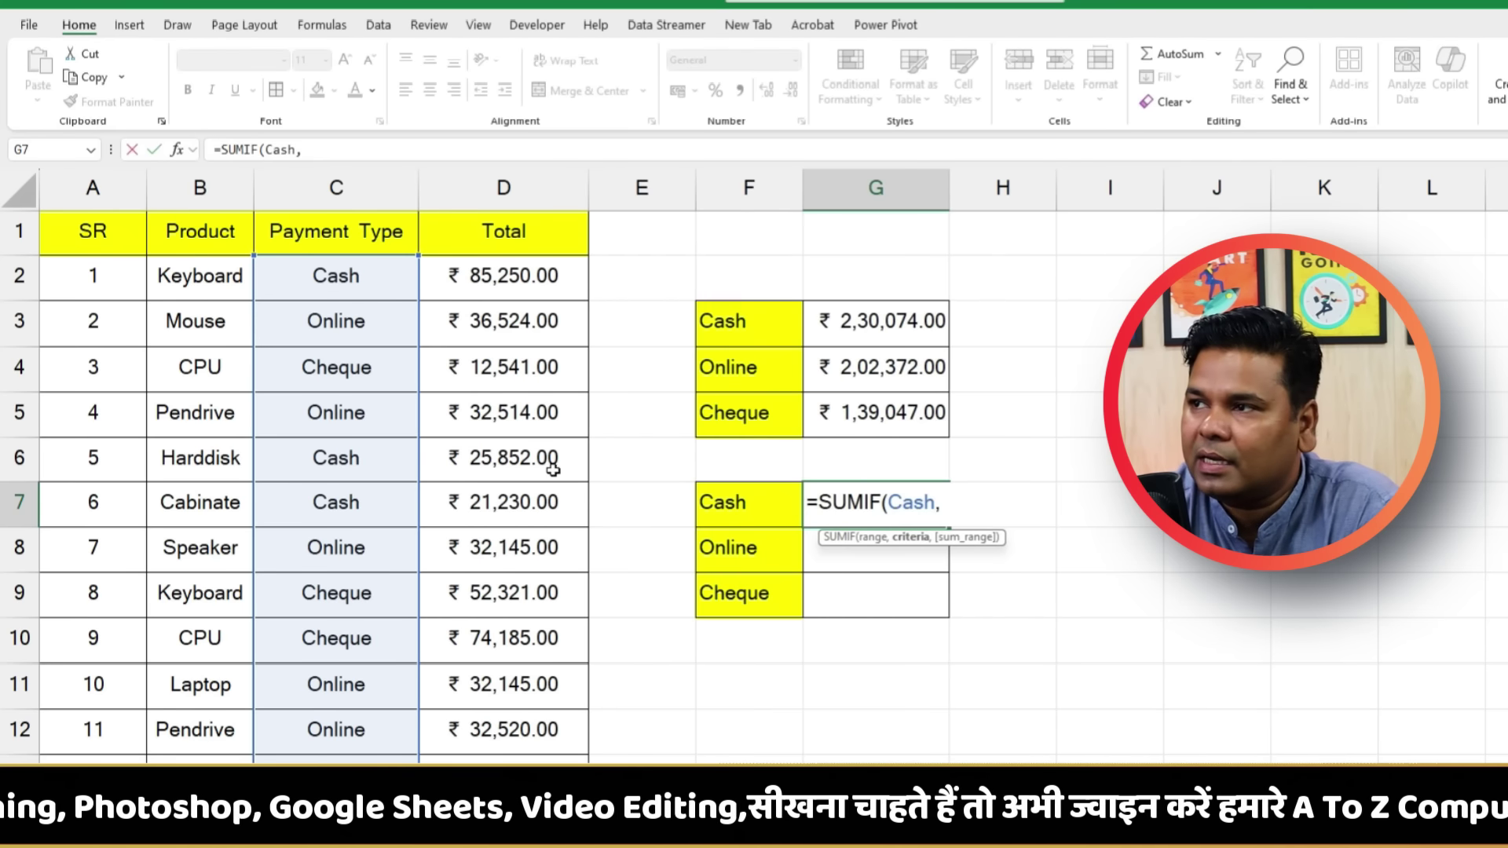
left_click(750, 503)
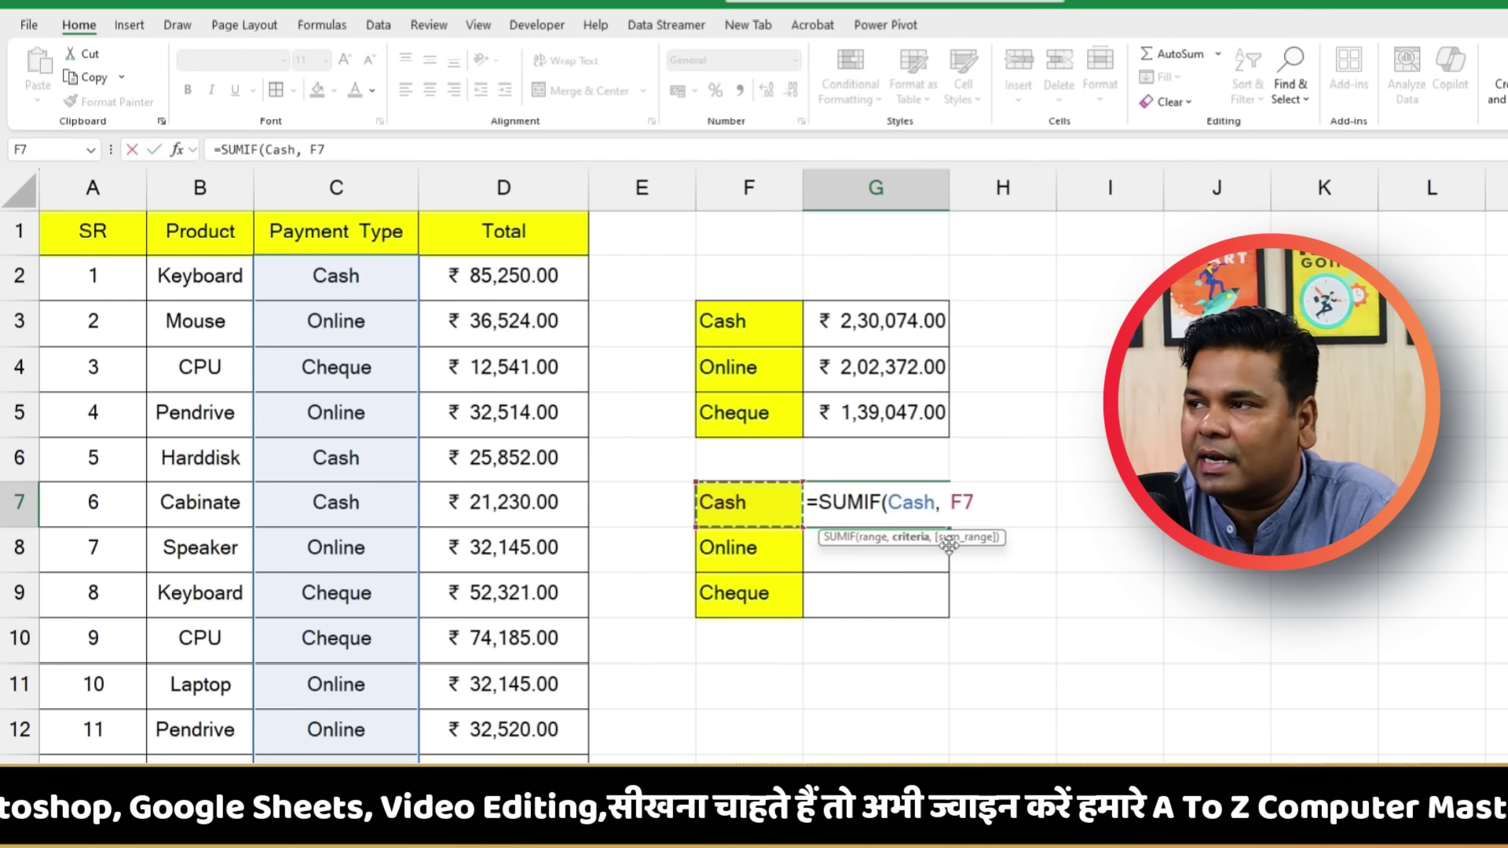
type(",")
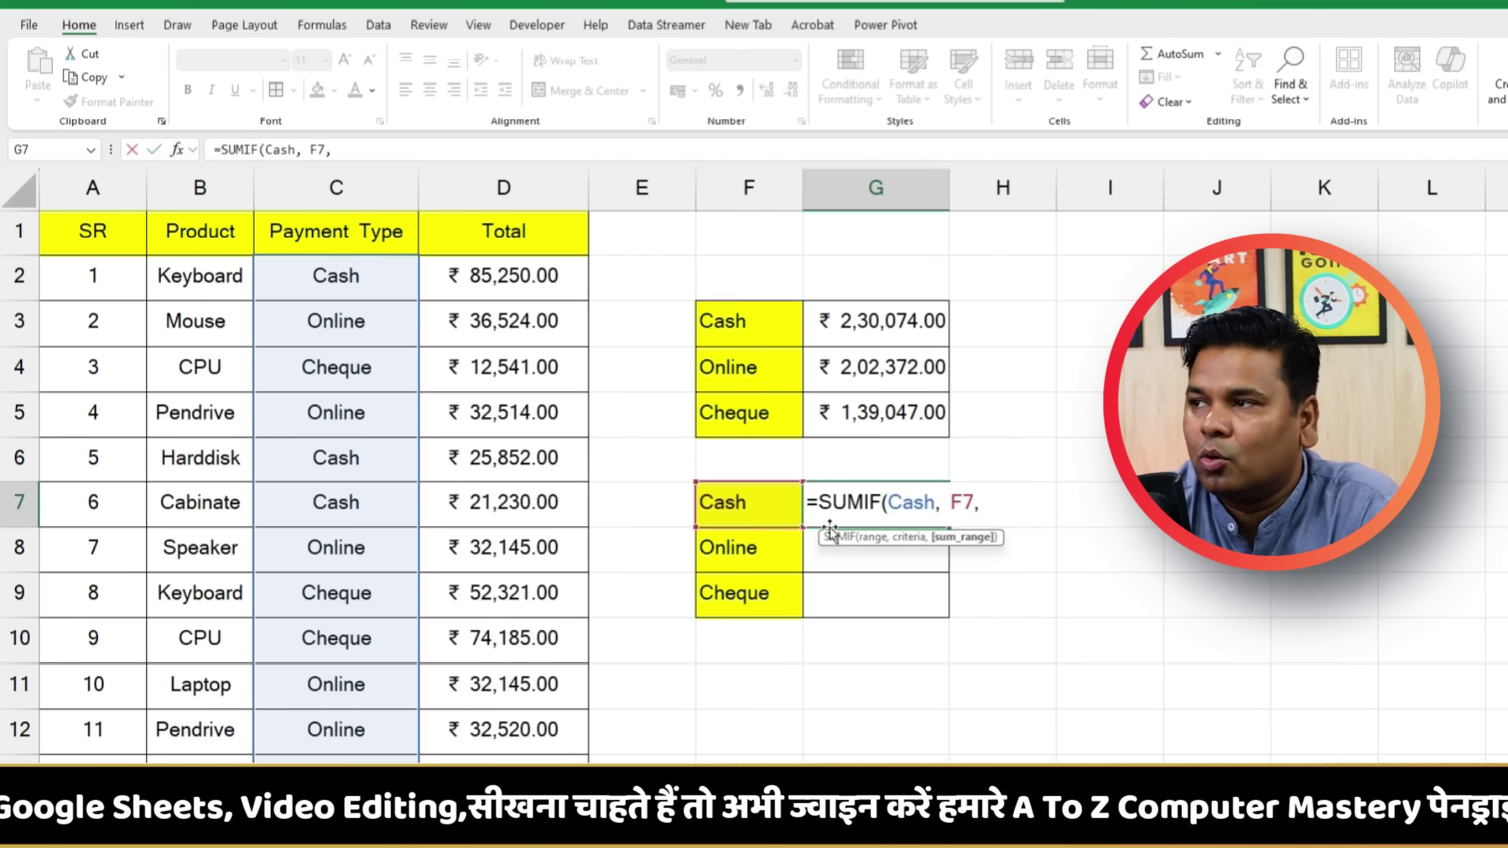
left_click(499, 266)
left_click_drag(498, 265, 503, 651)
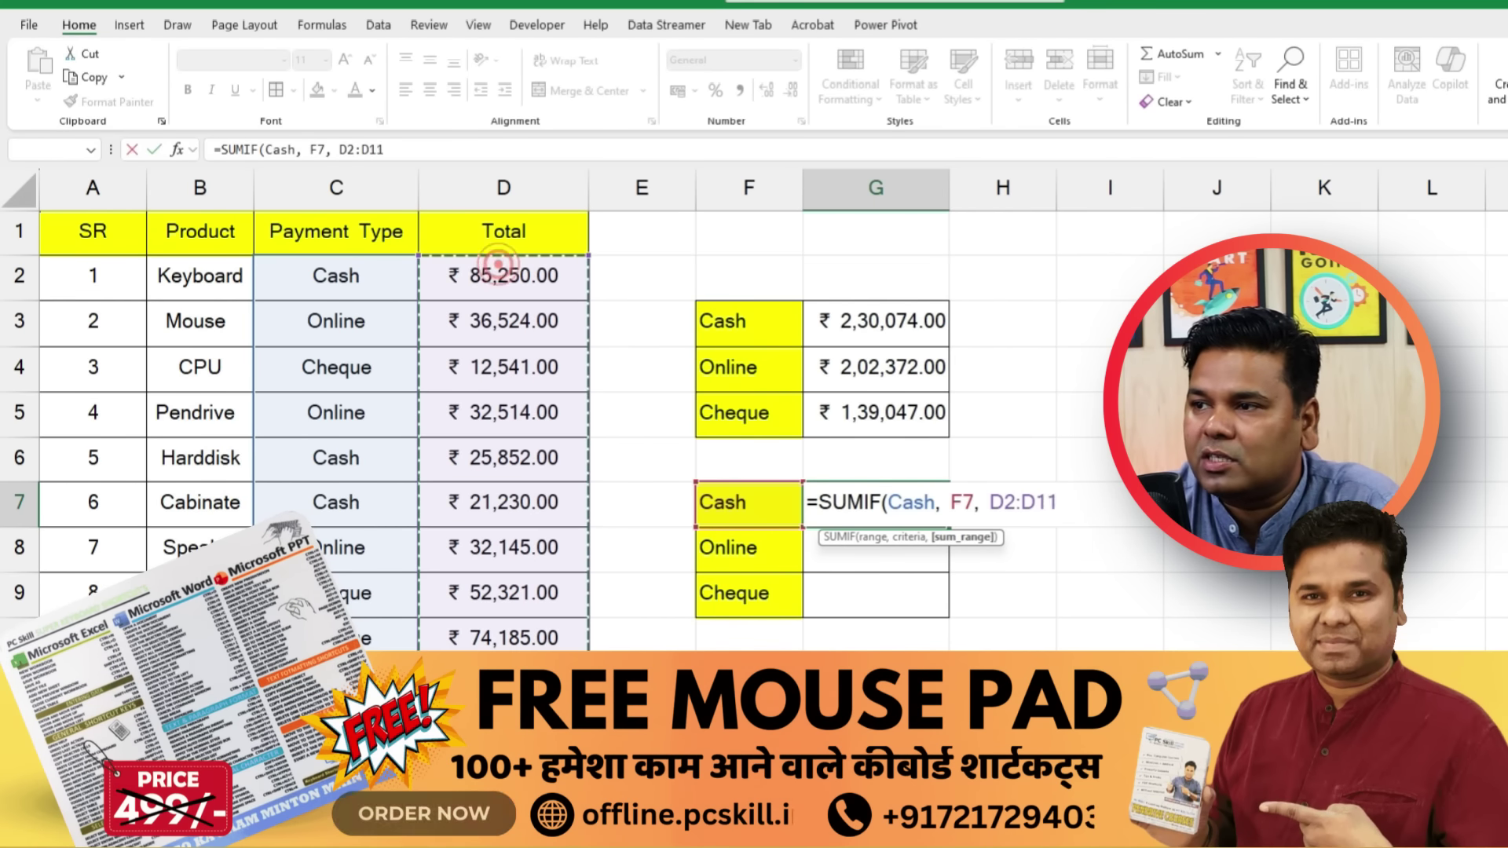
type("Total")
scroll(314, 471, "up", 1)
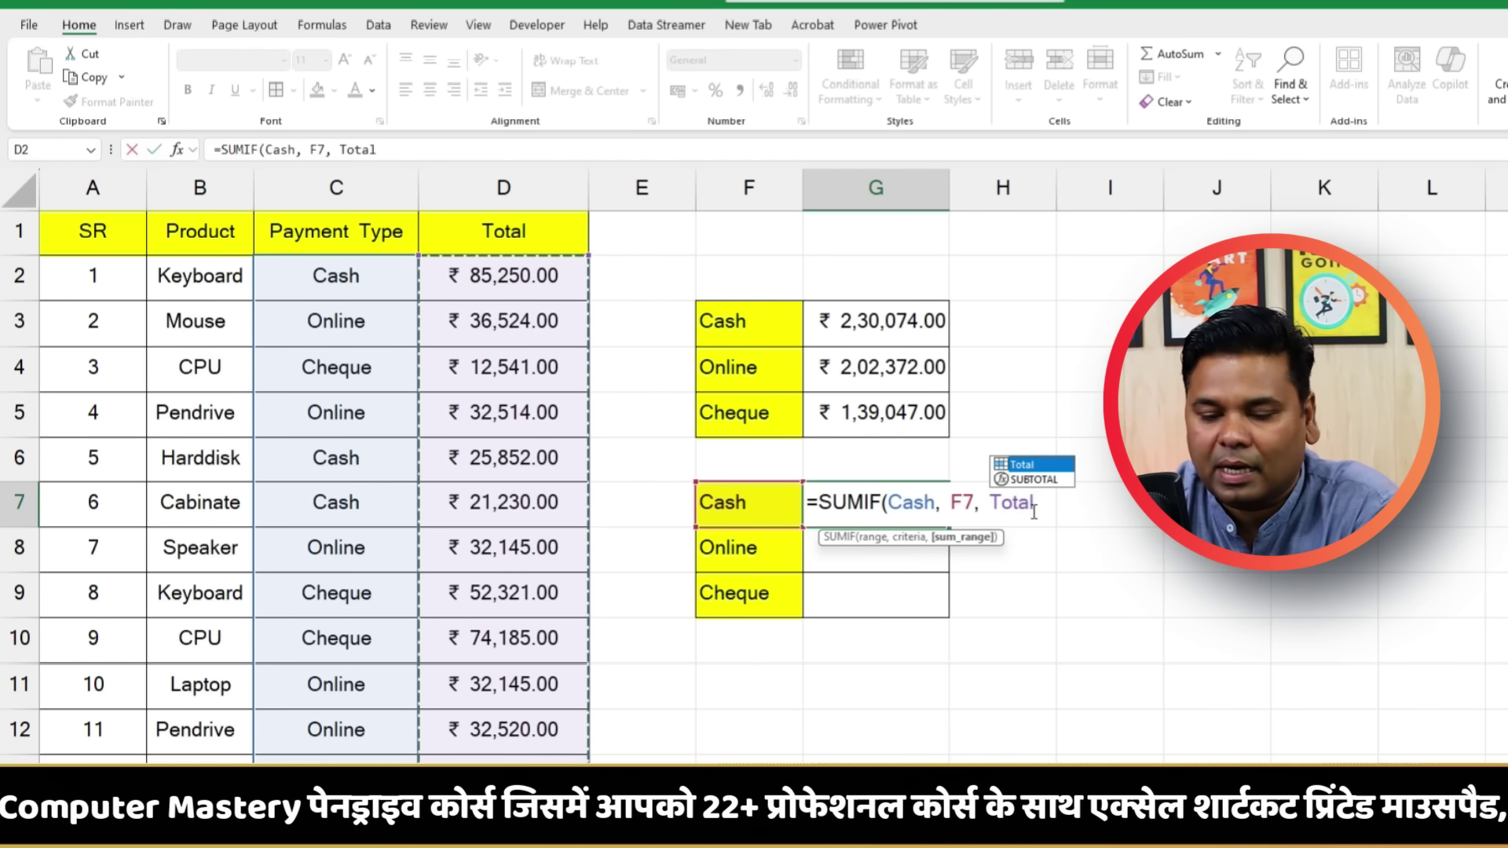
key("Return")
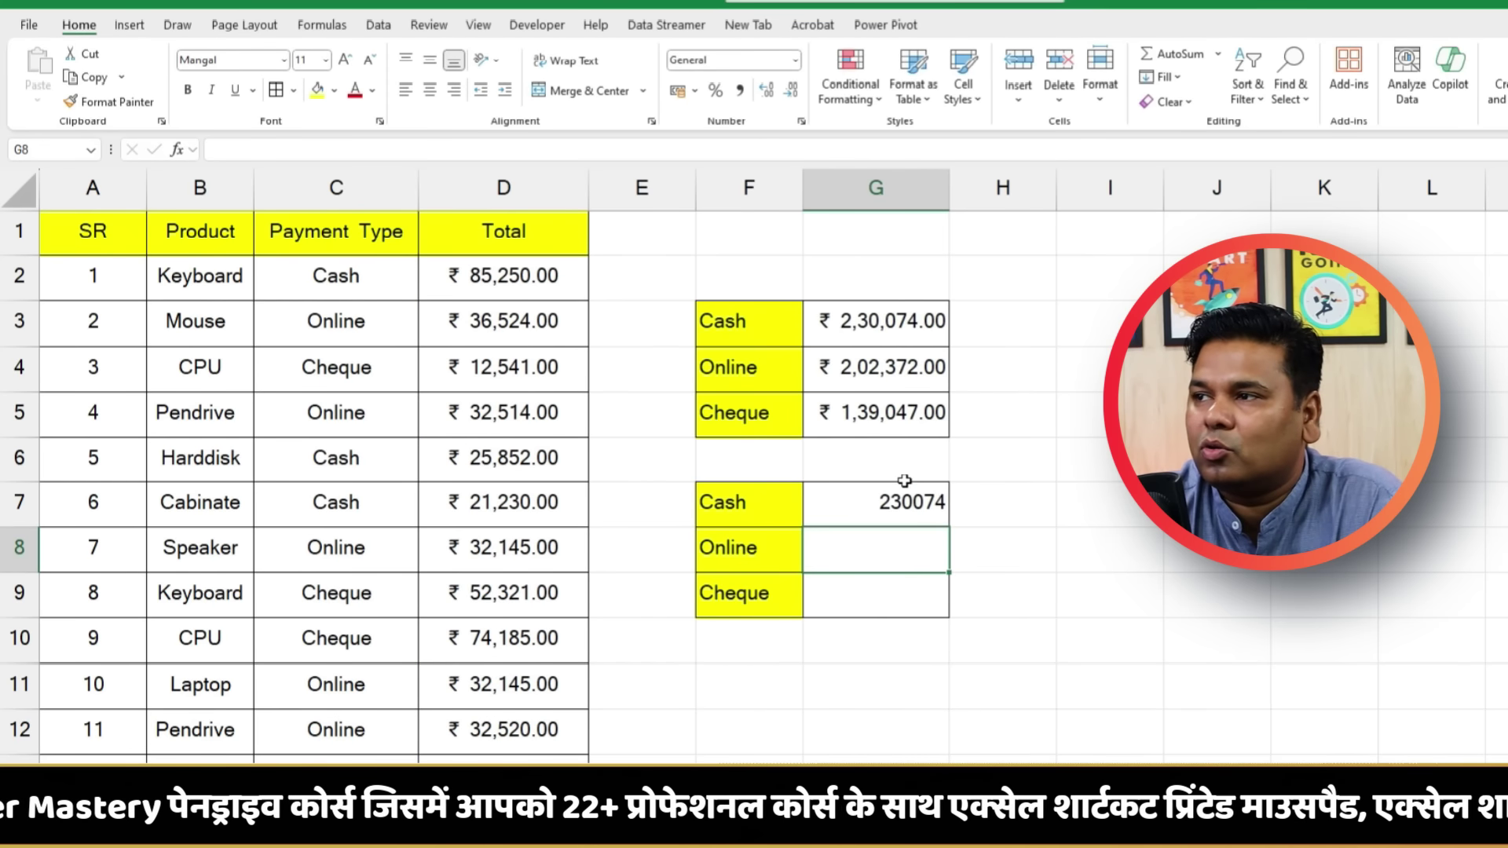
Name the Payment Type cells C2:C15 "Type"
left_click(911, 501)
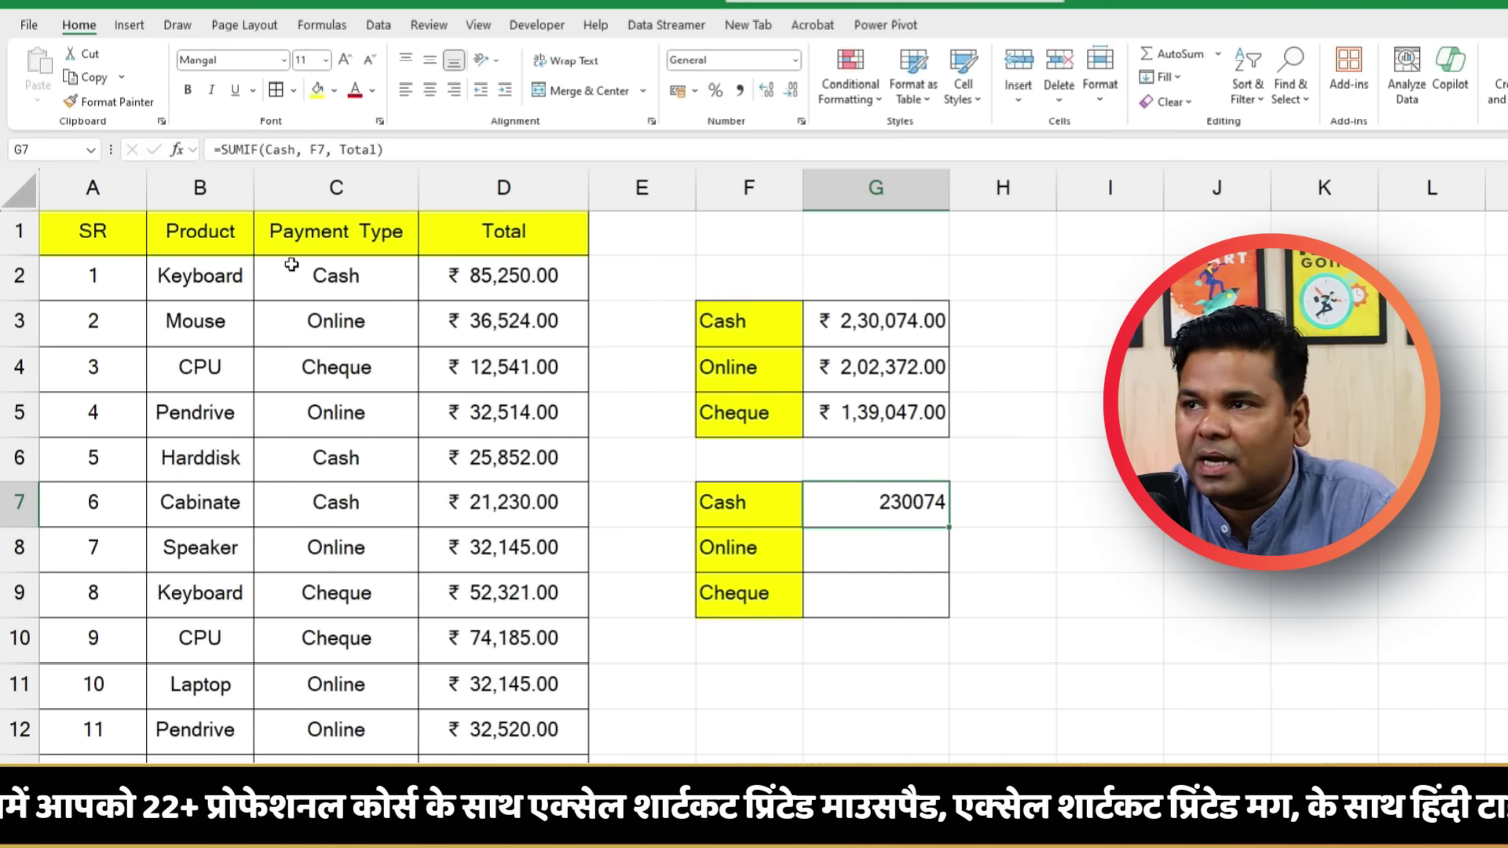
left_click_drag(349, 295, 379, 667)
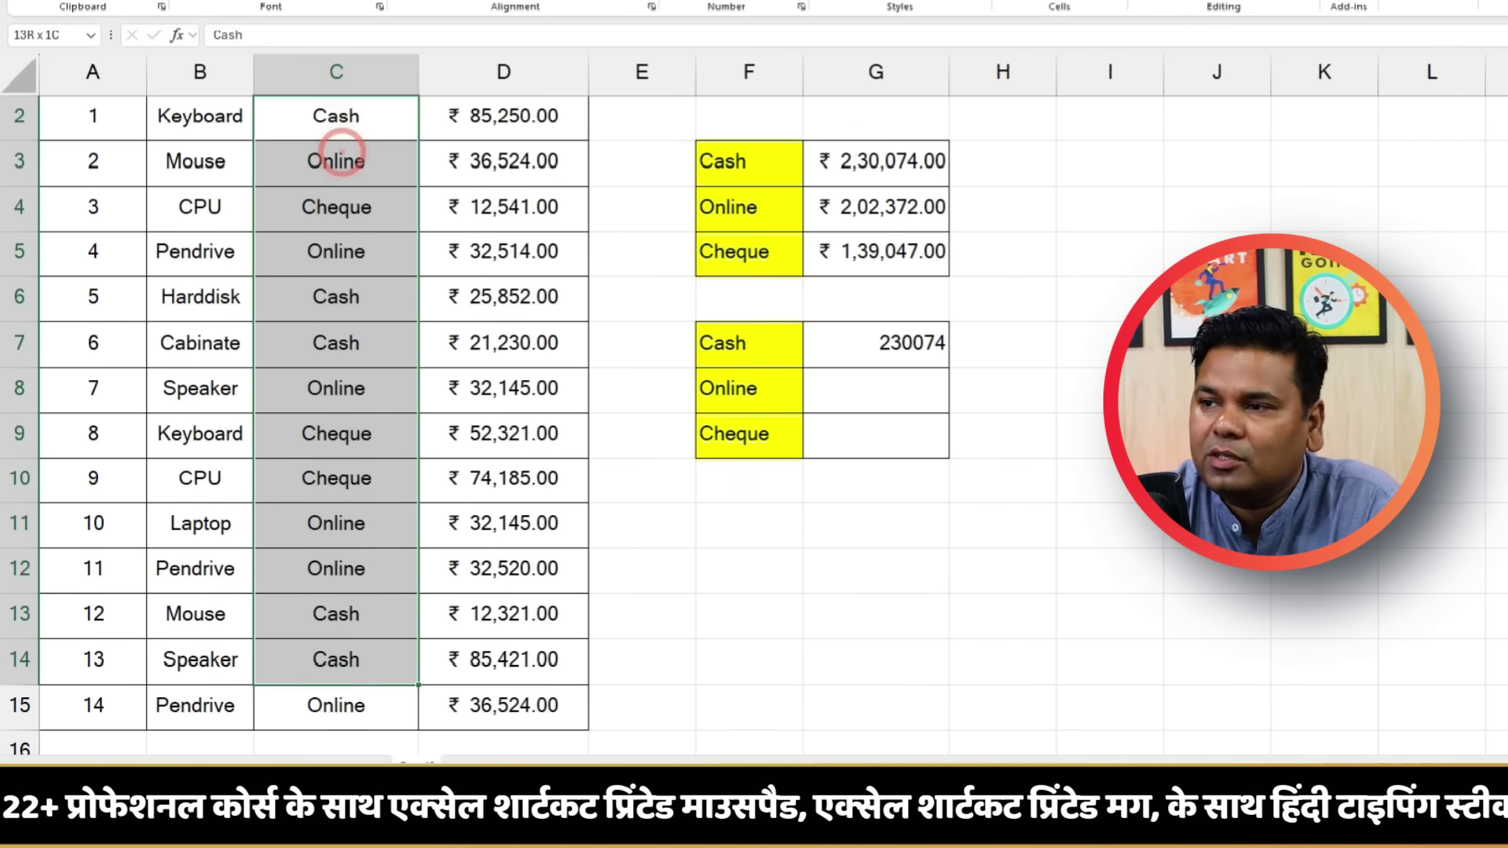
right_click(384, 660)
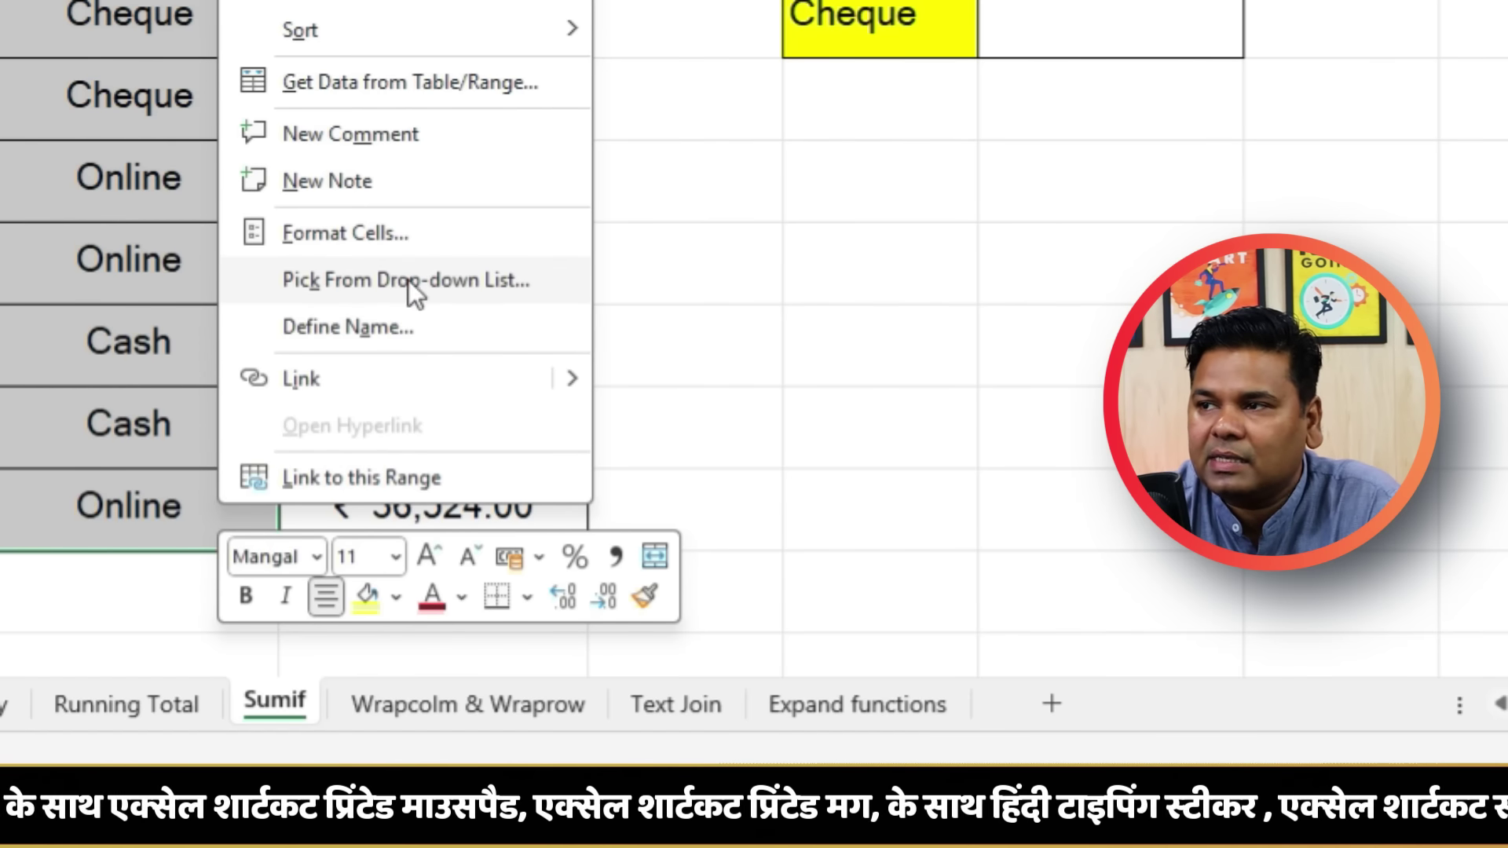
left_click(450, 325)
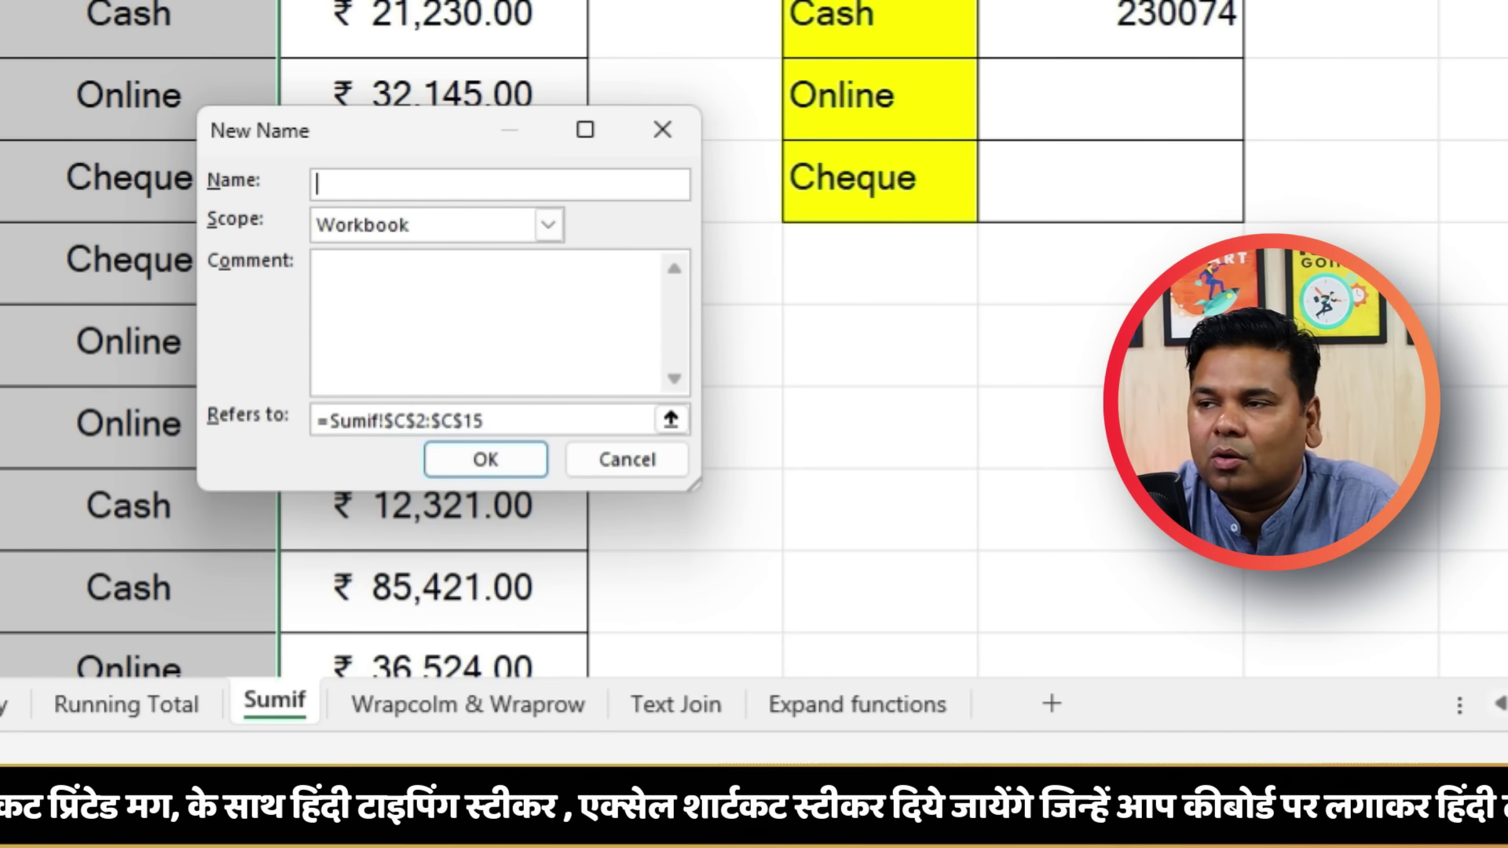
type("Type")
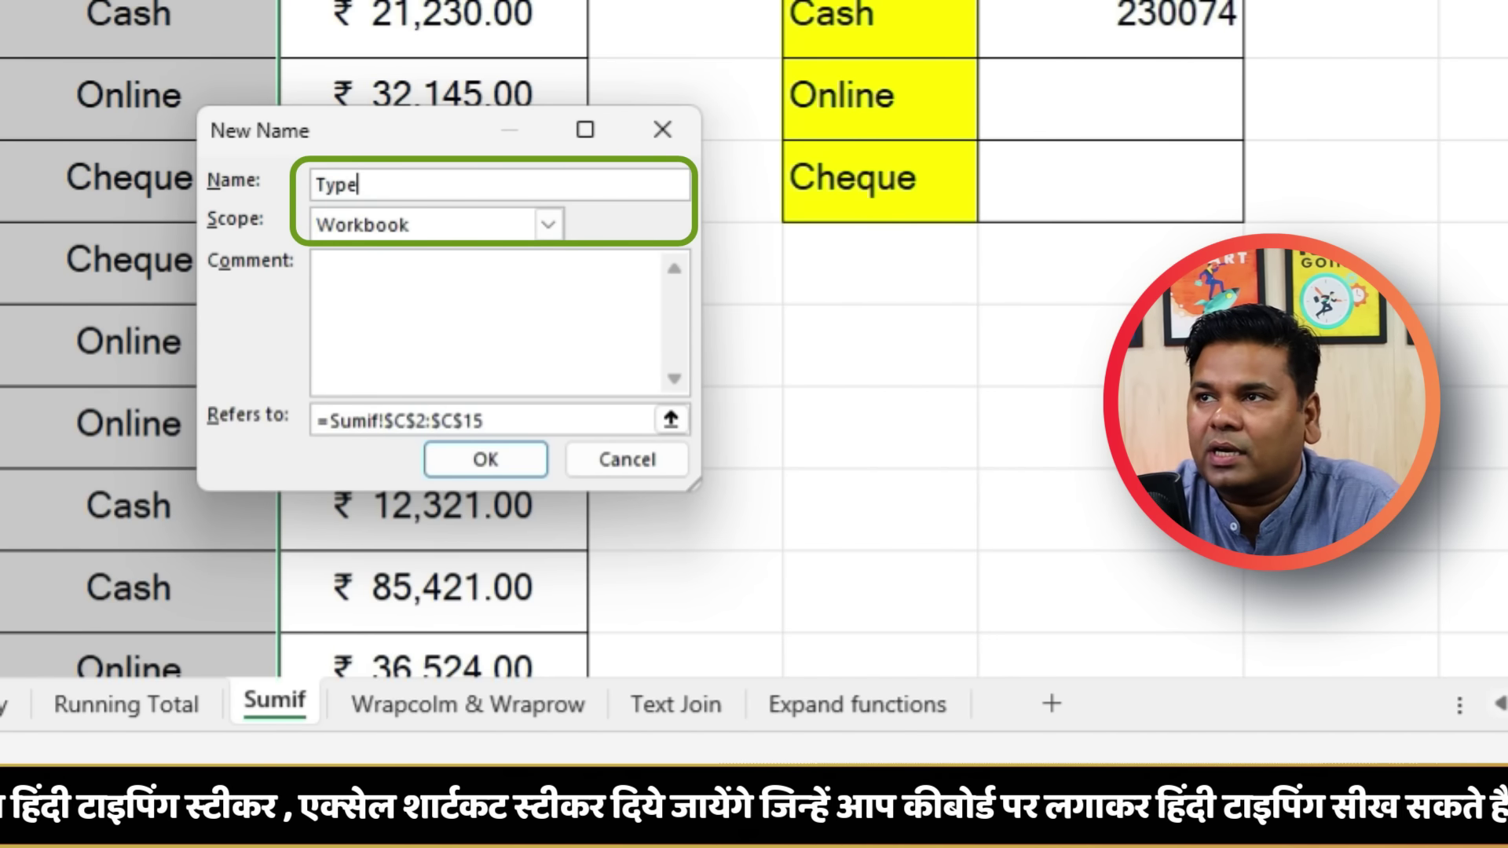
left_click(487, 465)
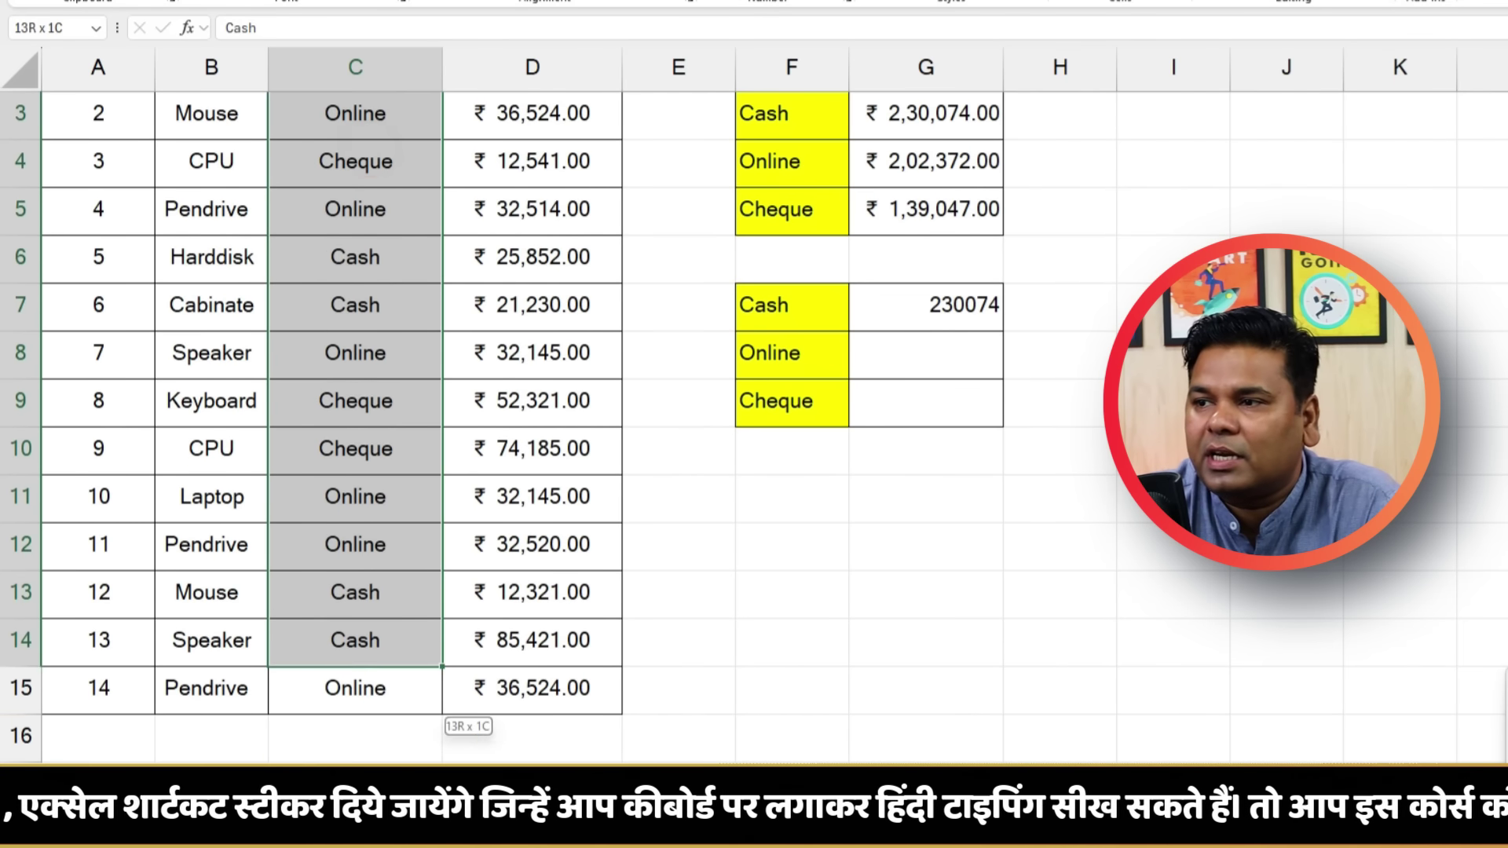
Name the Total amounts D2:D15 "Cash2" after "Cash" is rejected as a duplicate
scroll(471, 393, "up", 2)
left_click_drag(534, 161, 534, 306)
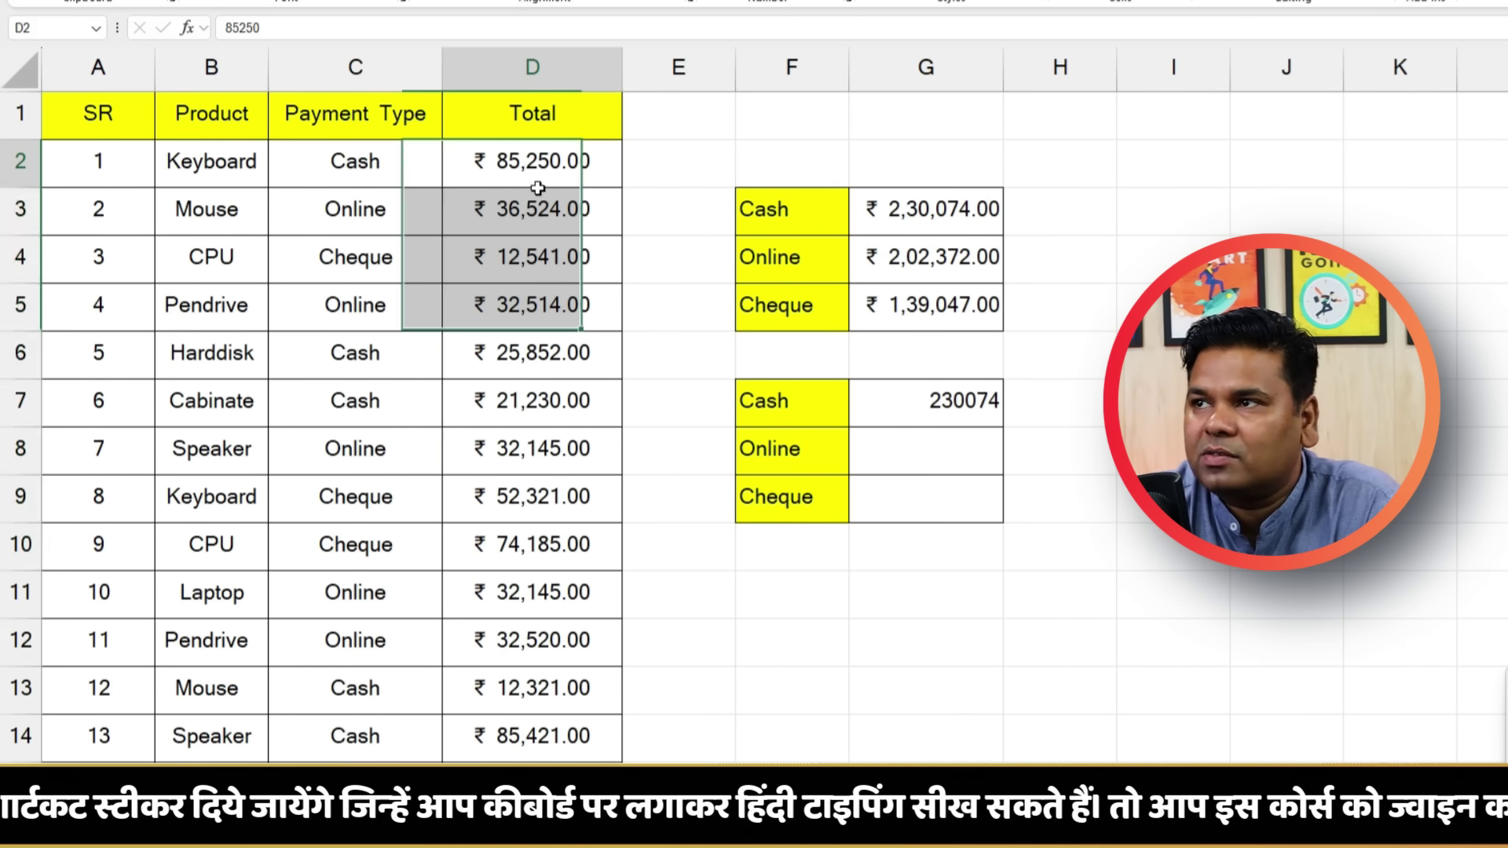
left_click_drag(537, 188, 552, 683)
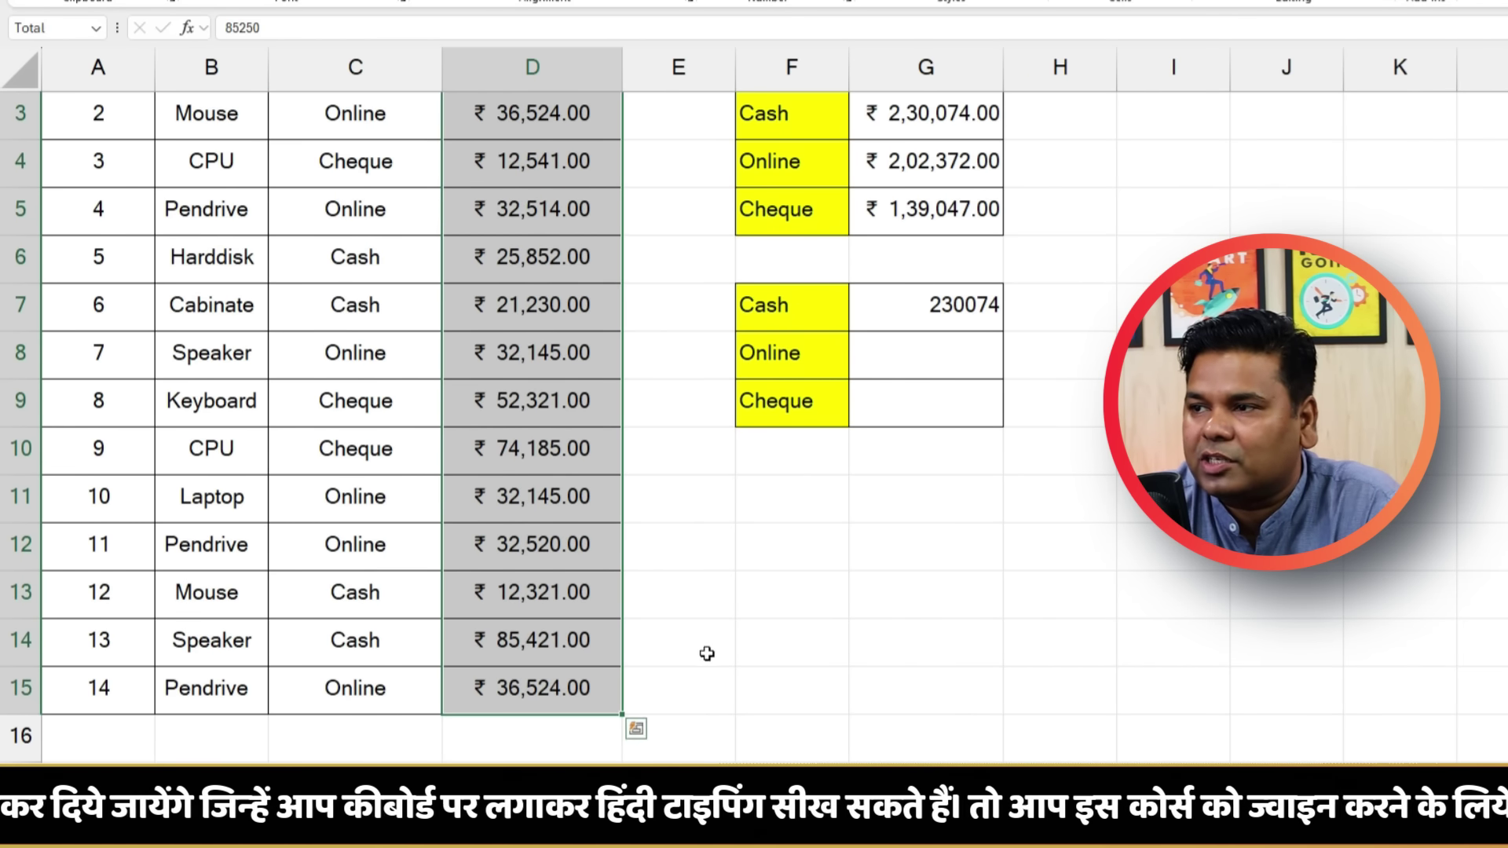
right_click(549, 566)
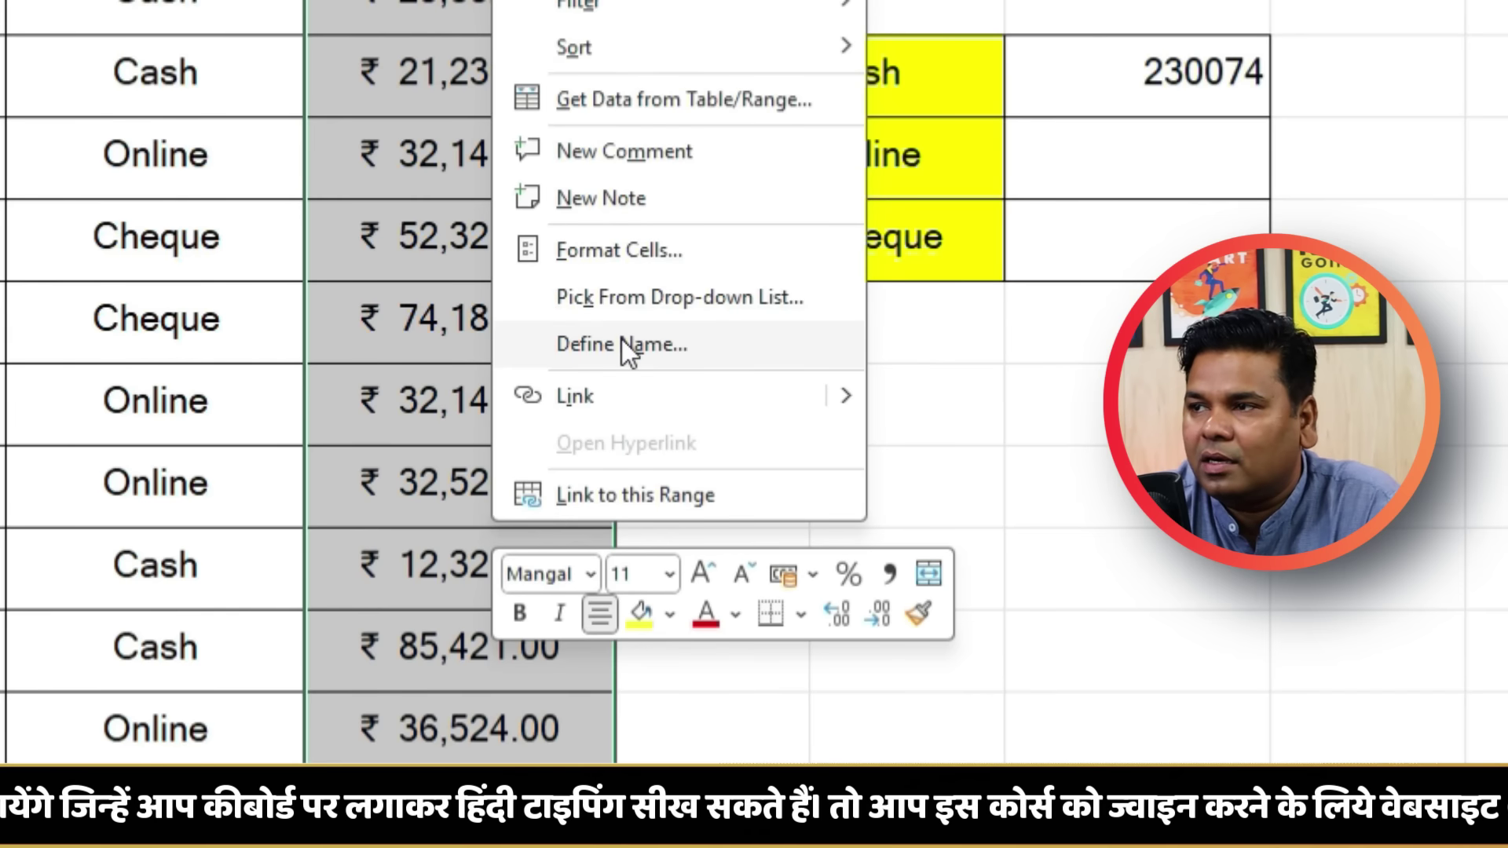
left_click(607, 463)
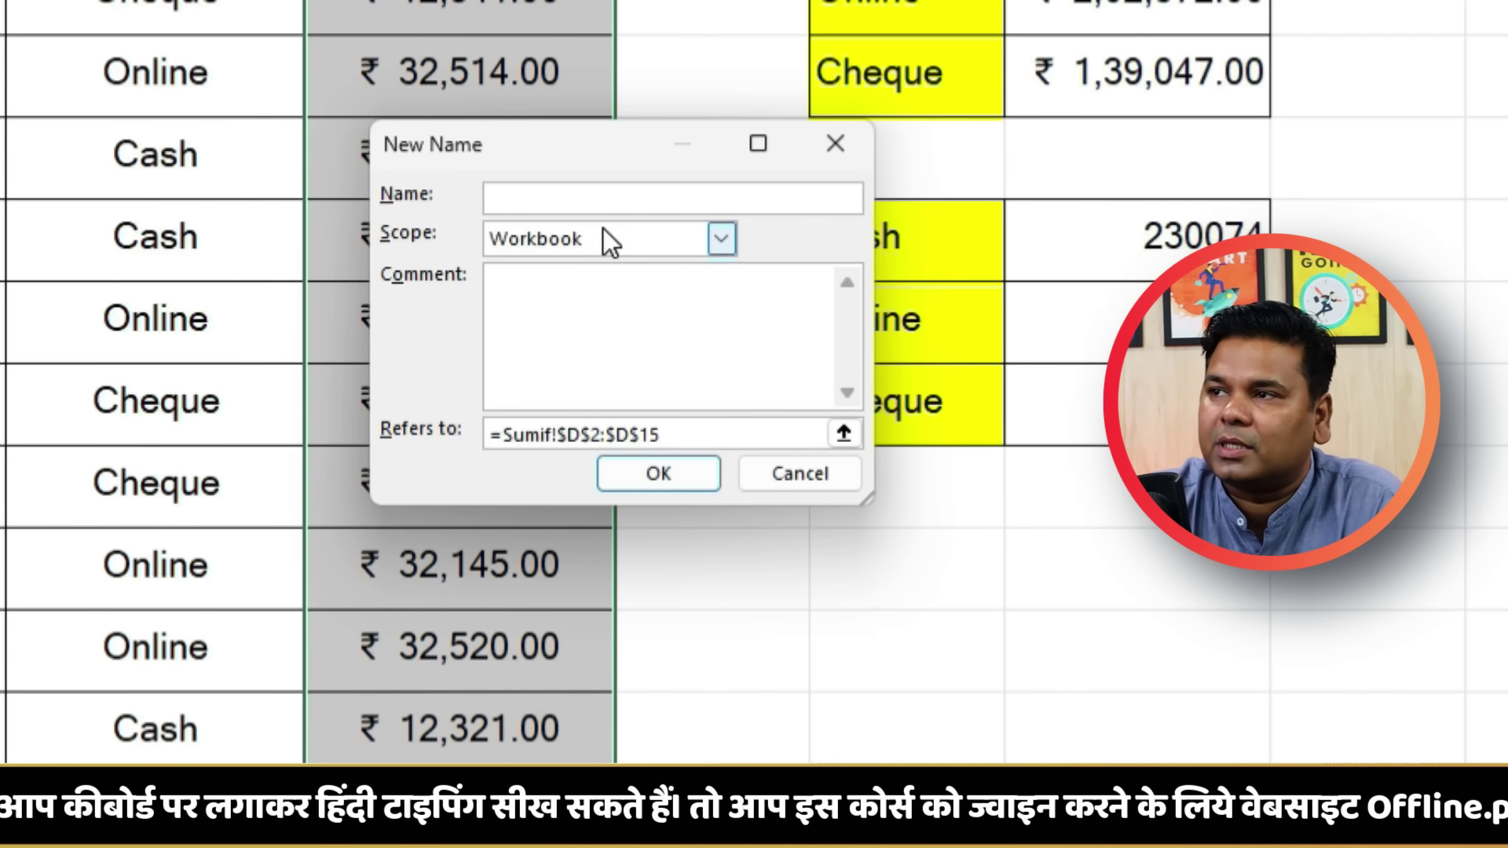
type("Cash")
left_click(648, 480)
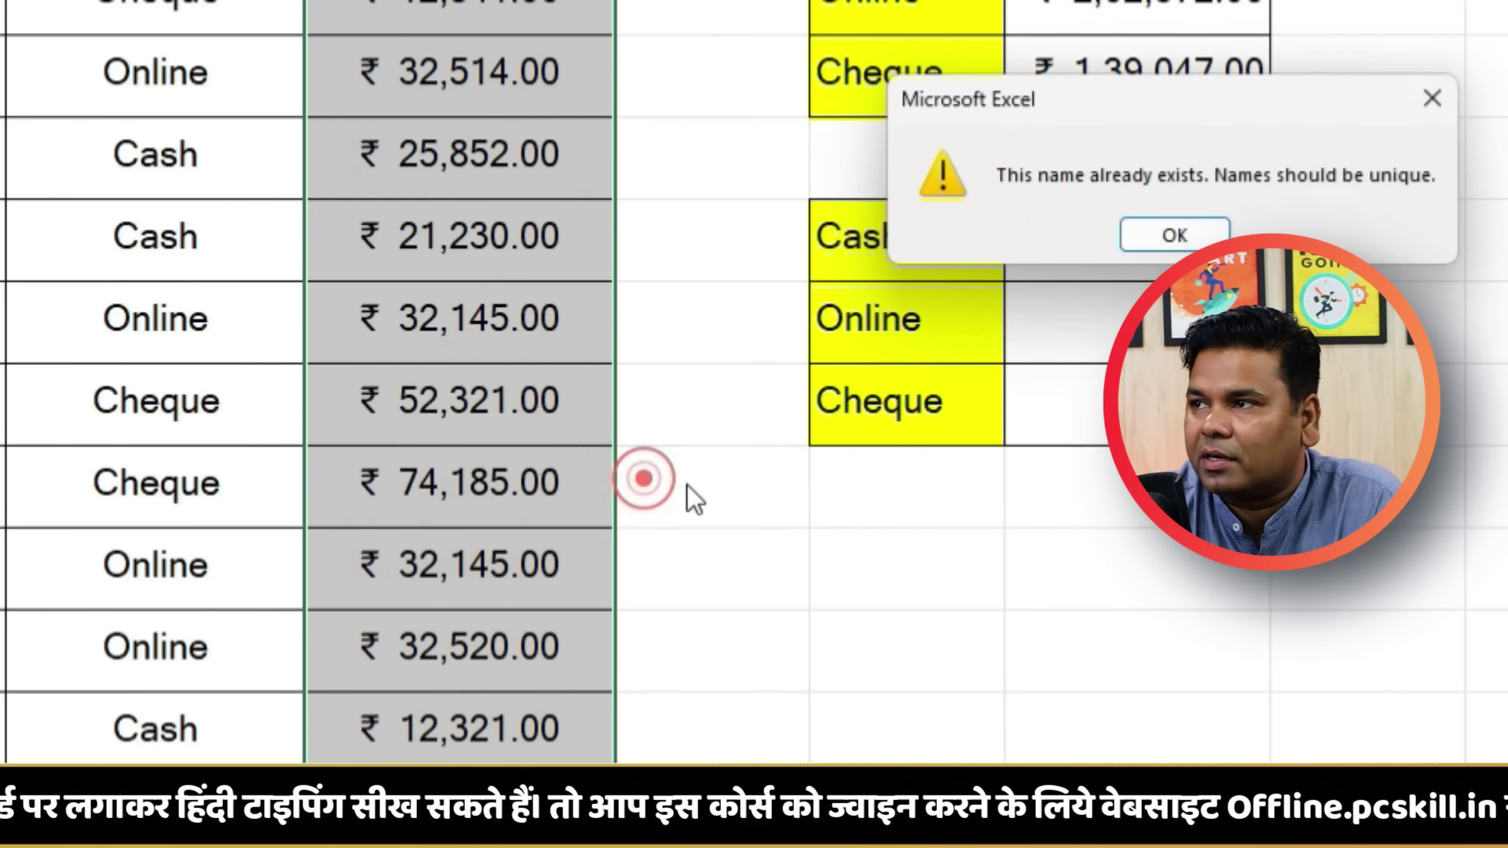
key("Return")
type("2")
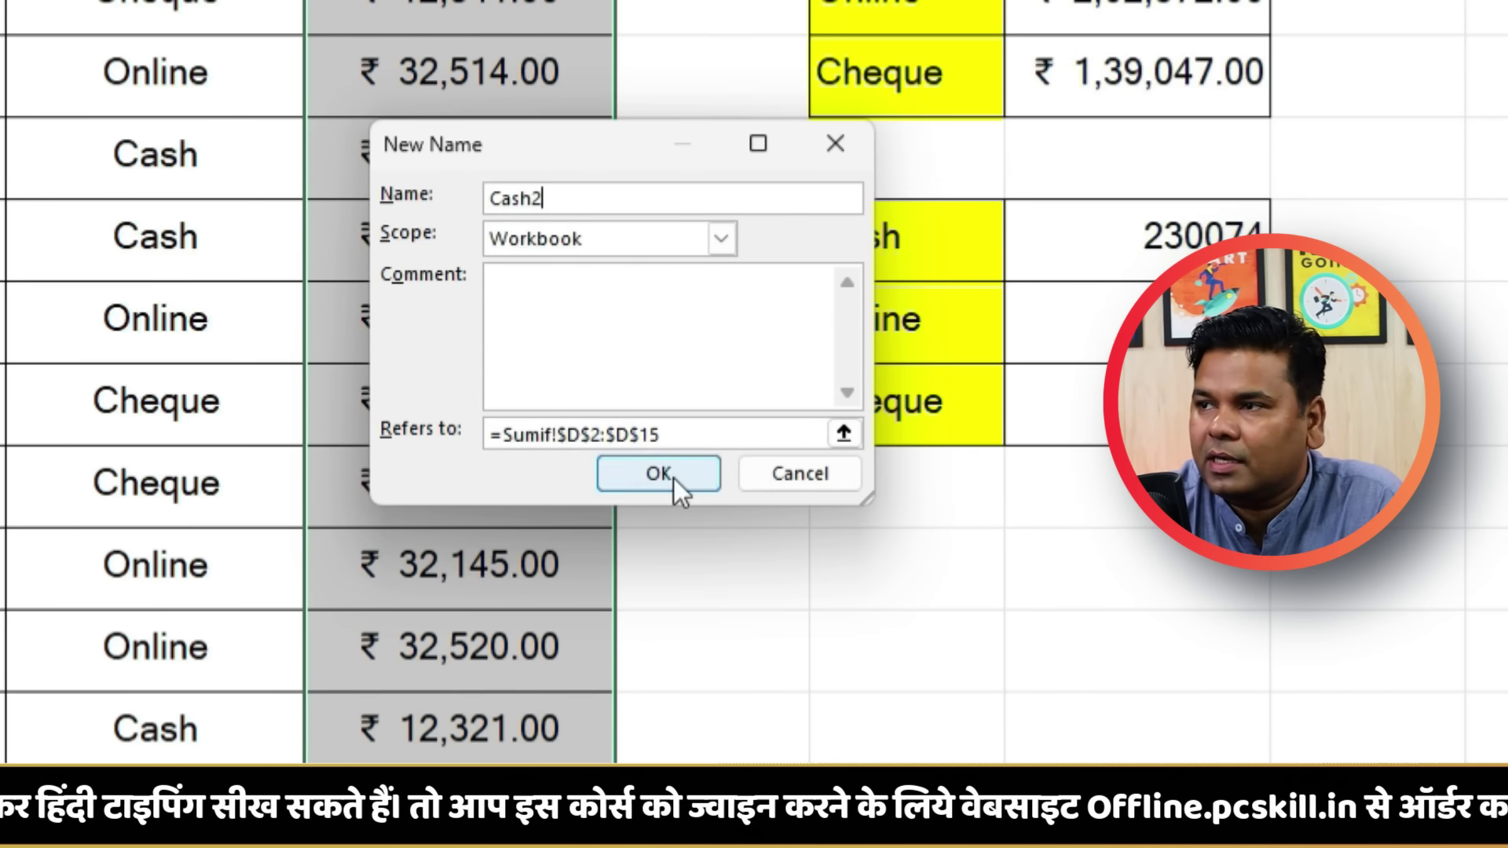
left_click(669, 476)
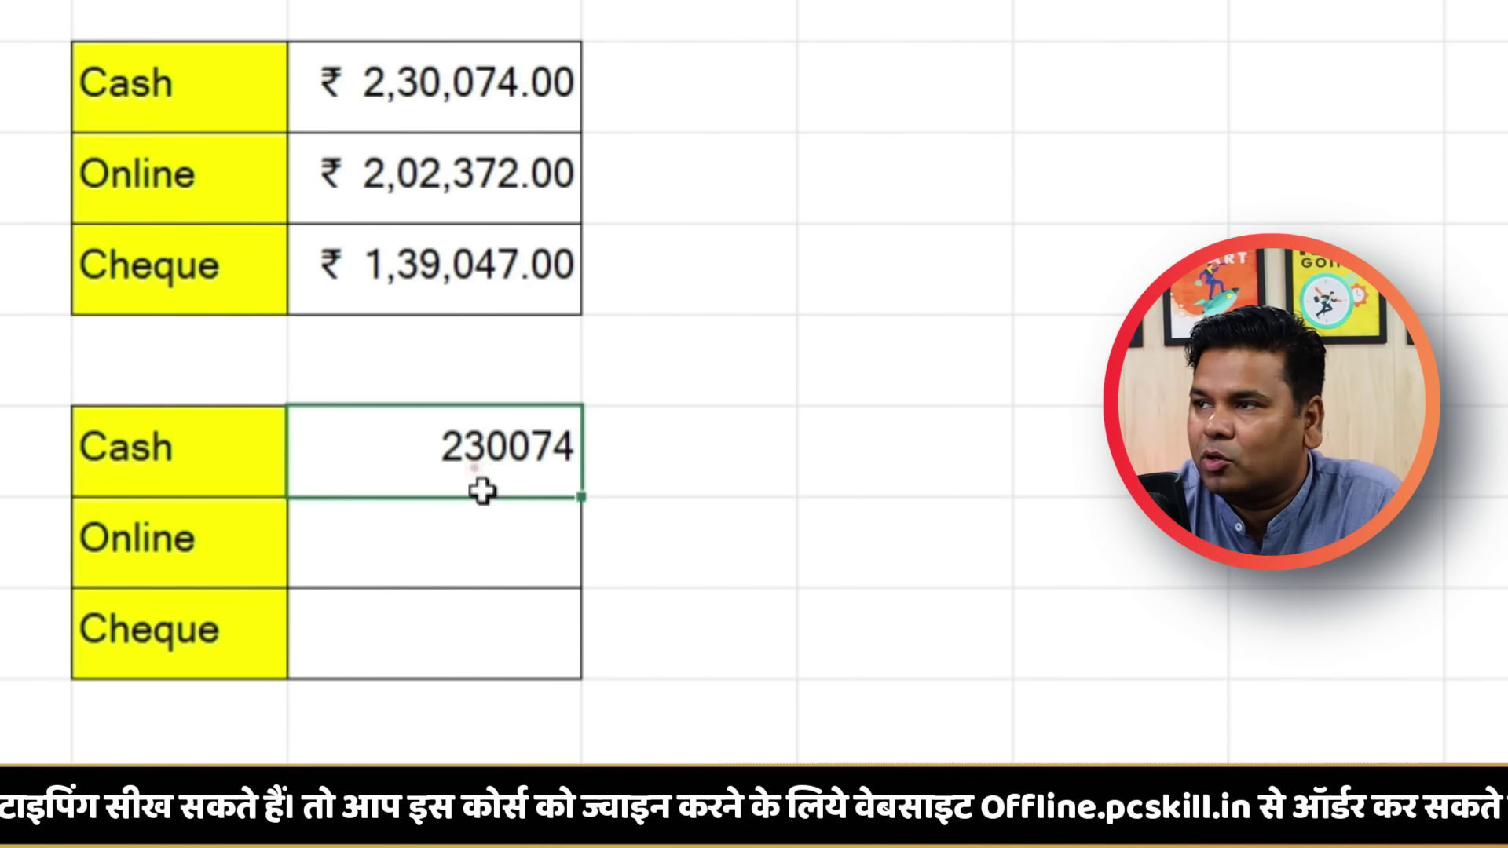
Start a SUMIF in the Online total cell using the named range Type as its range
left_click(463, 534)
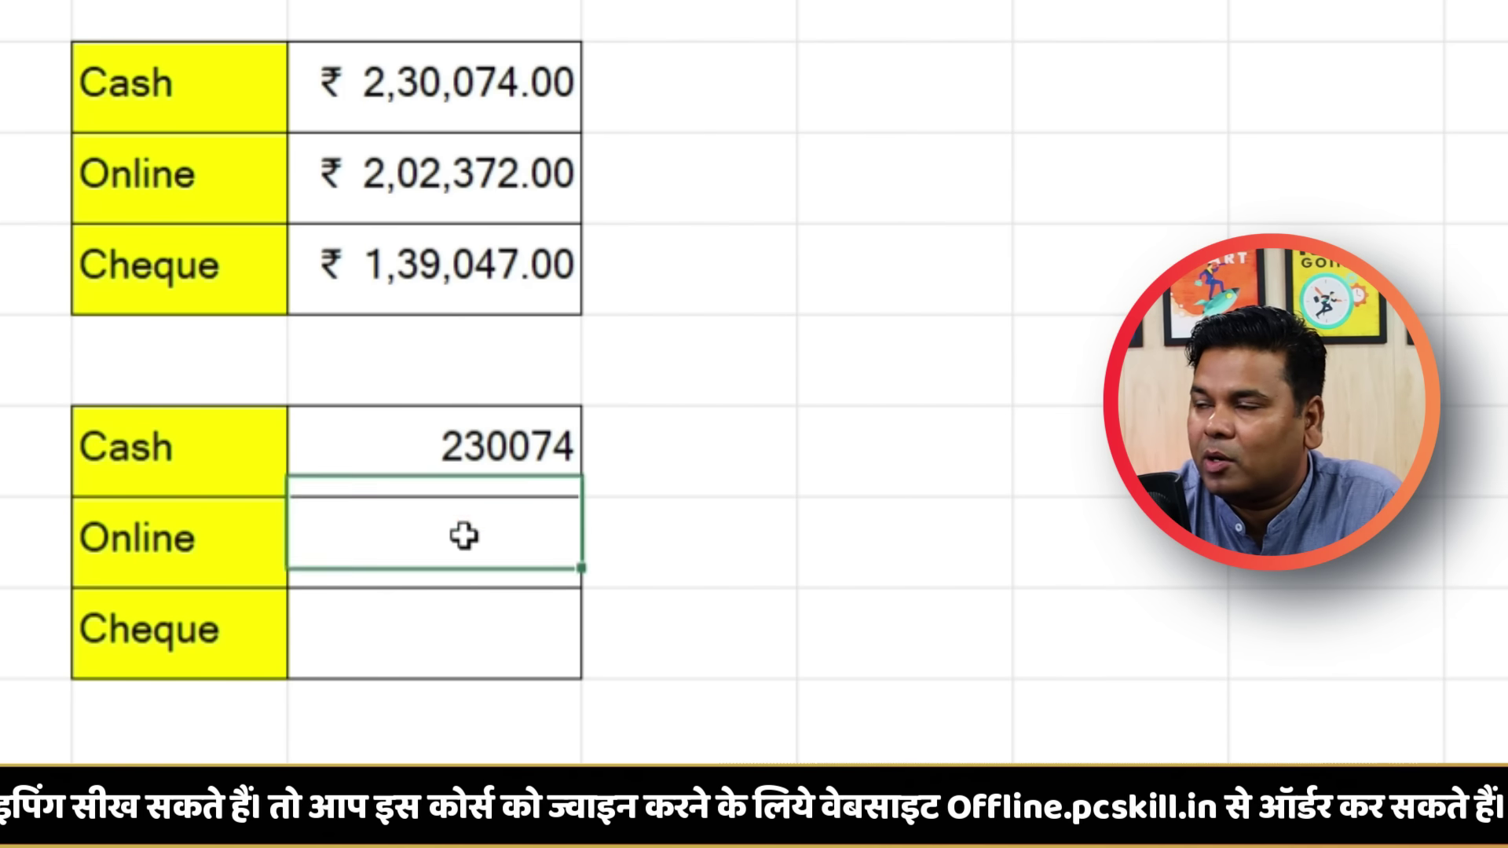
type("=")
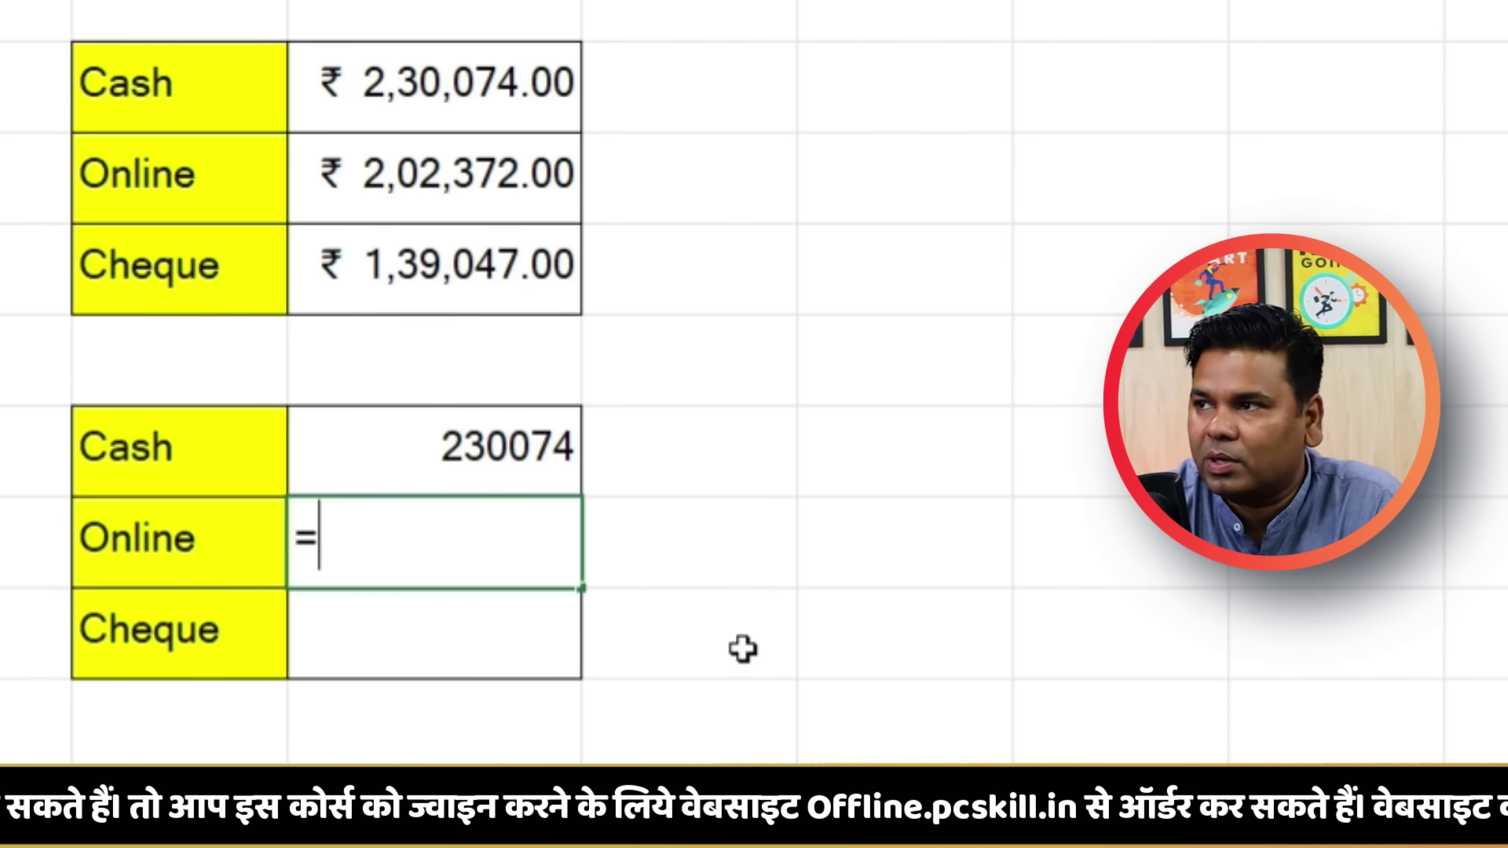
type("su")
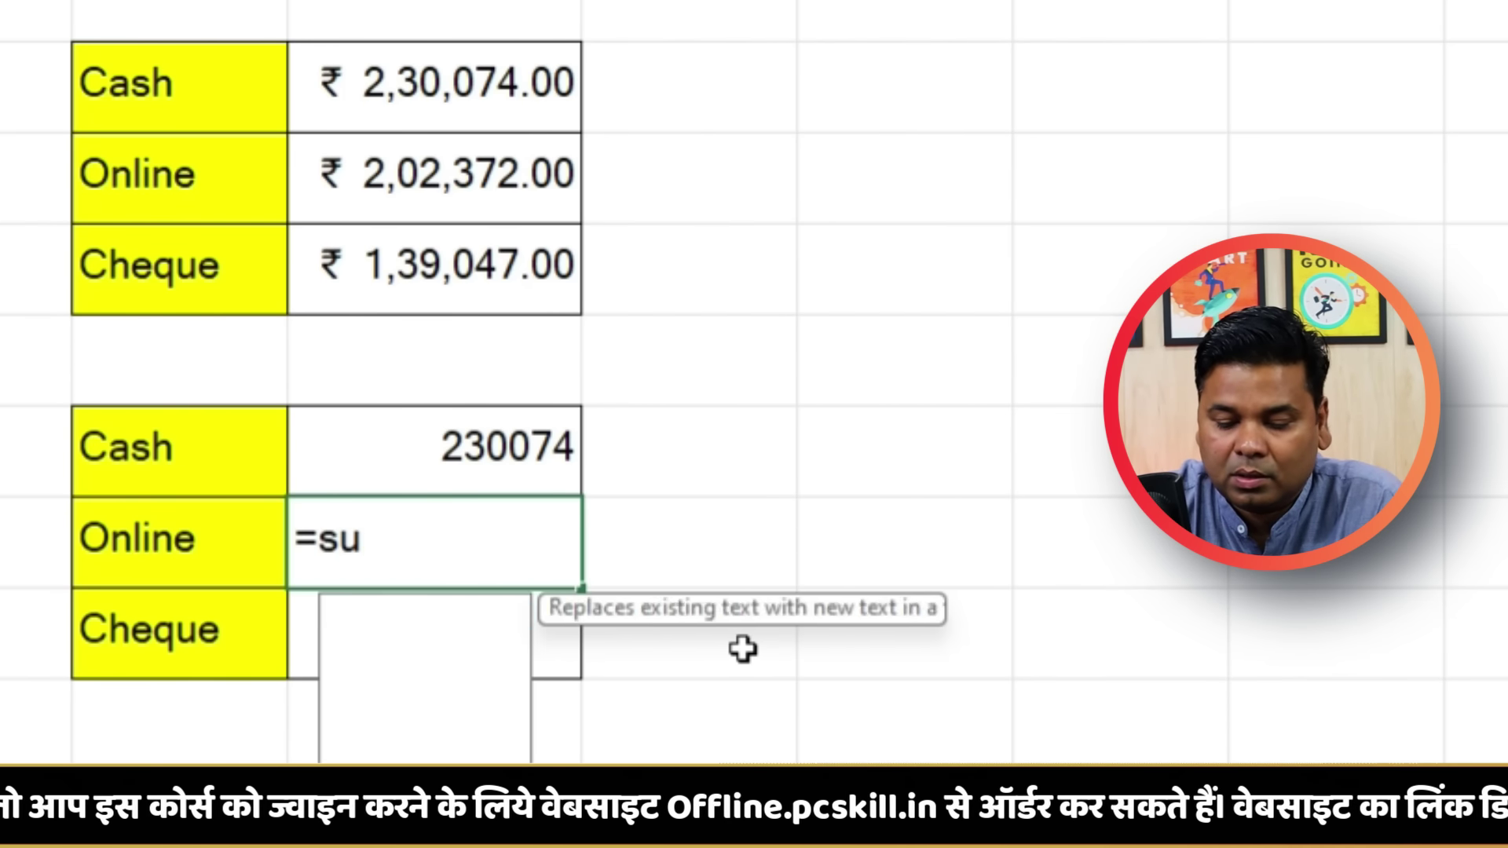
type("mif")
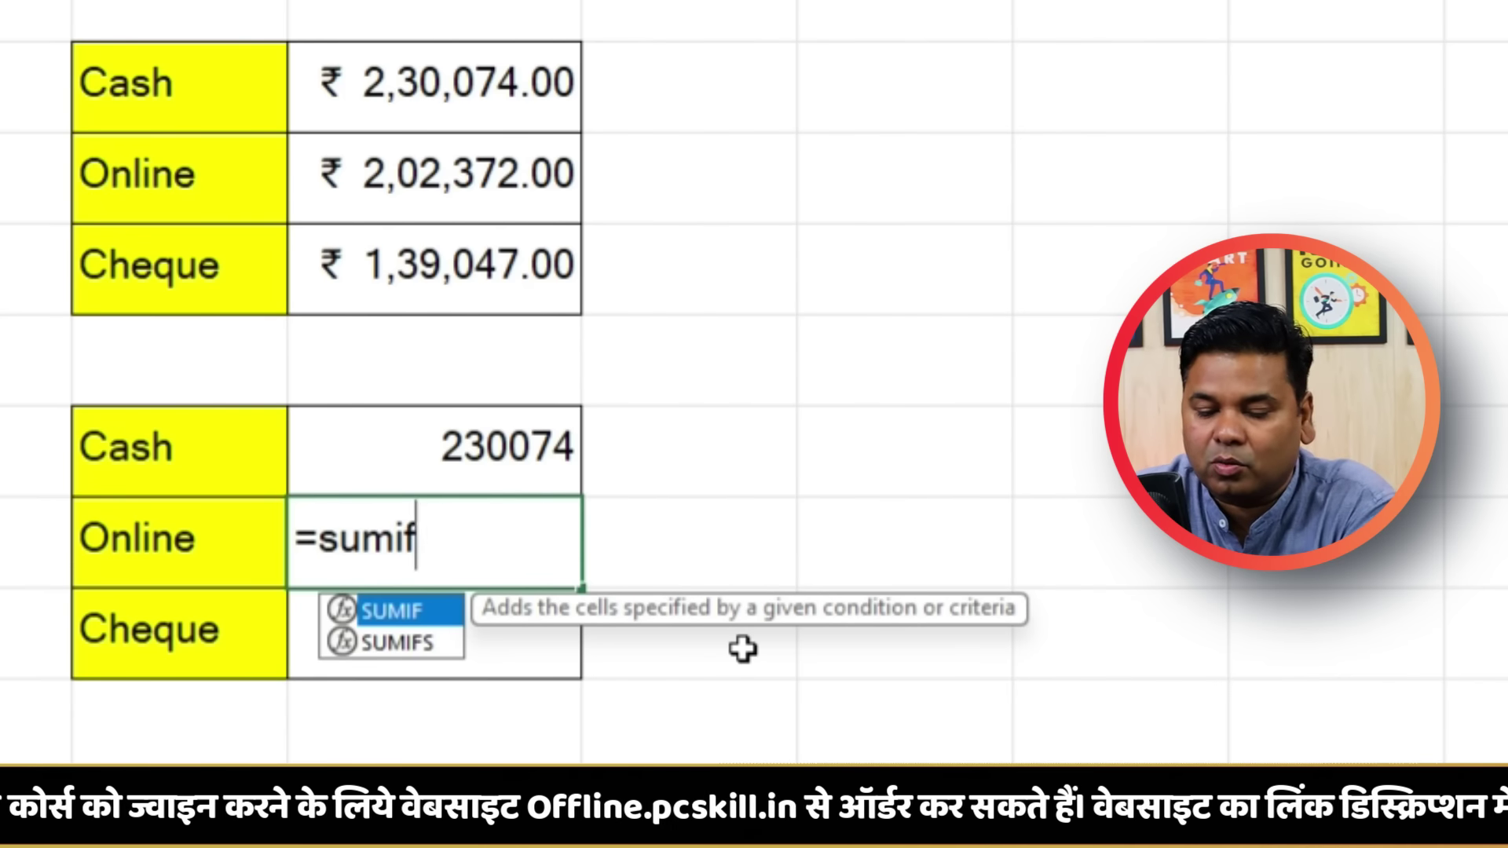
type("(")
key("BackSpace")
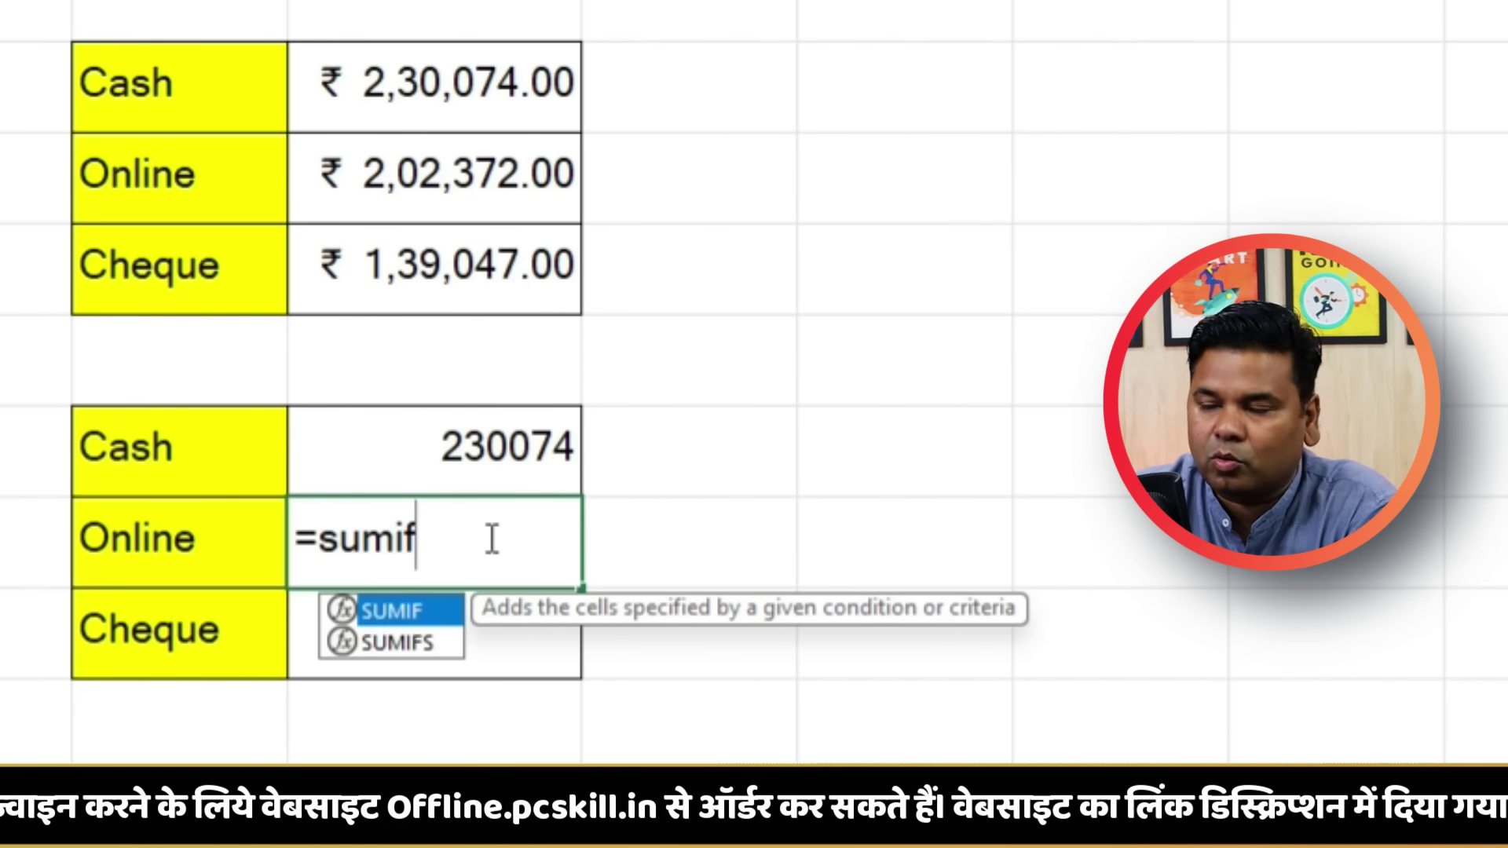
type("(")
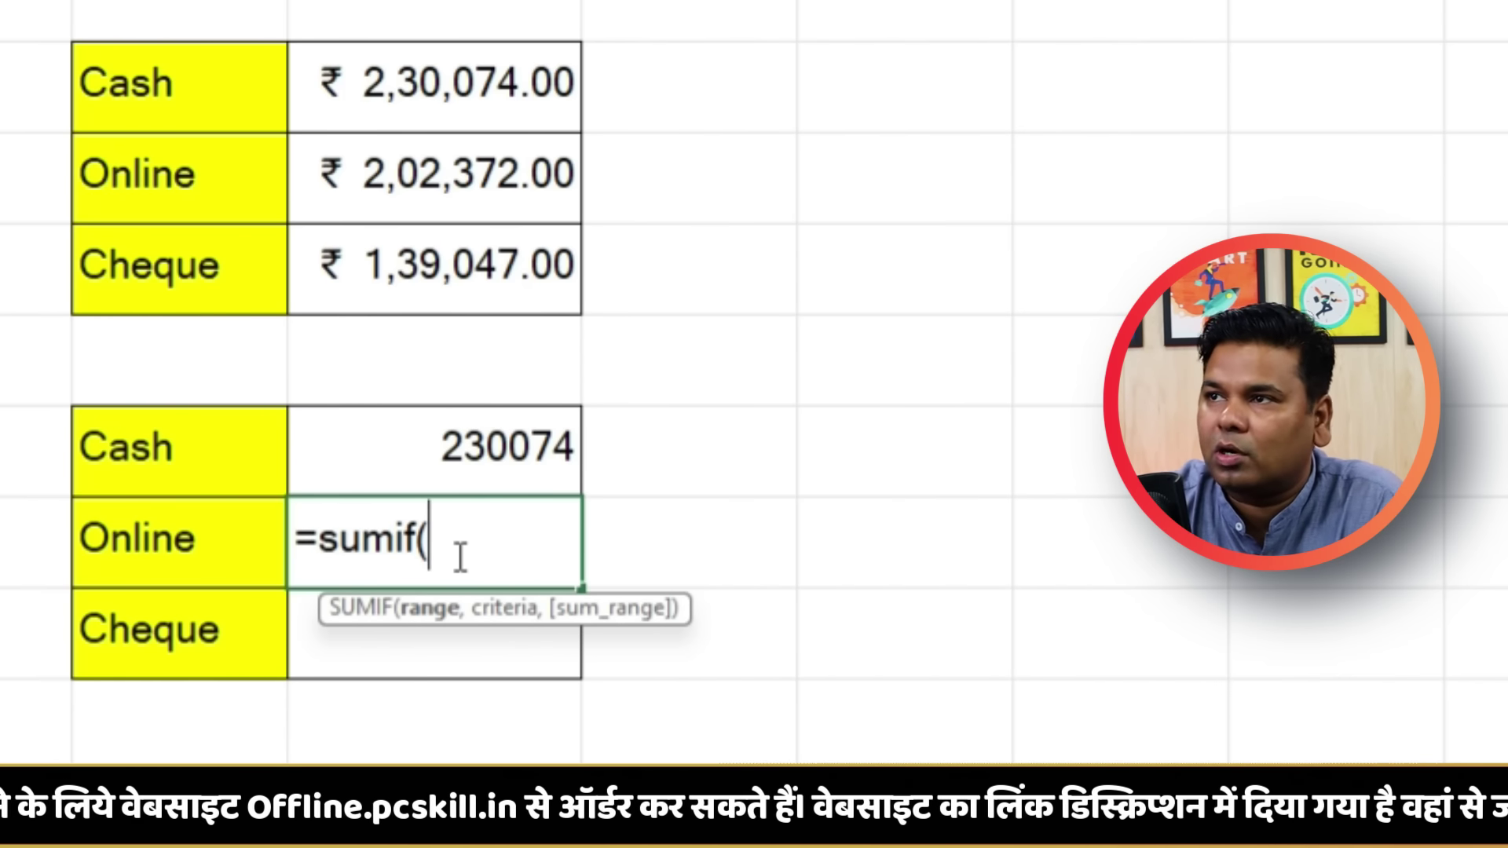
type("typ")
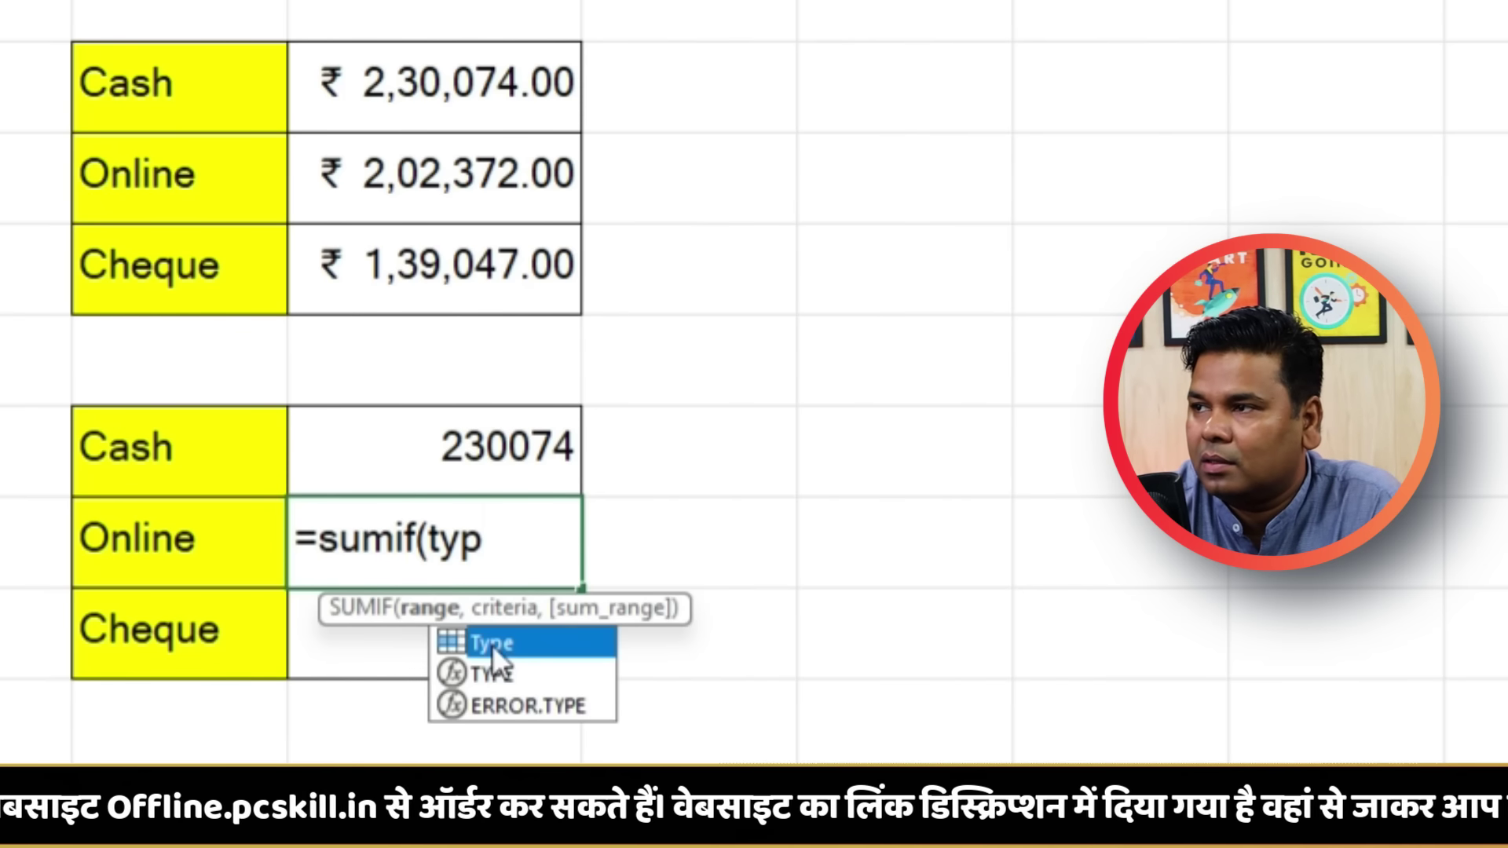
double_click(492, 640)
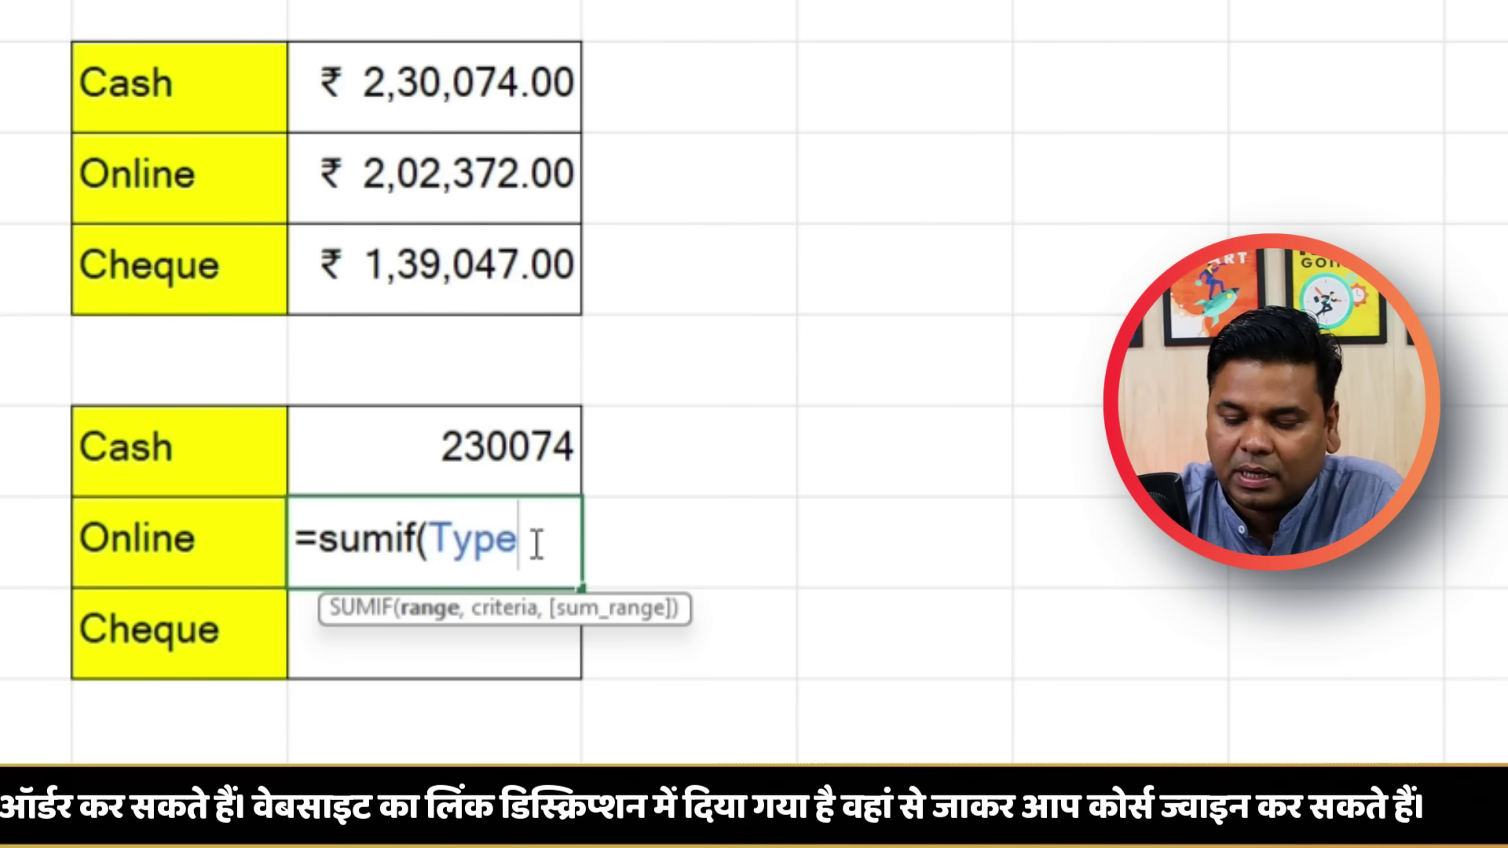
type(",")
Complete =SUMIF(Type, F8, Cash2) to get 202372, then fill it down to Cheque
left_click(160, 545)
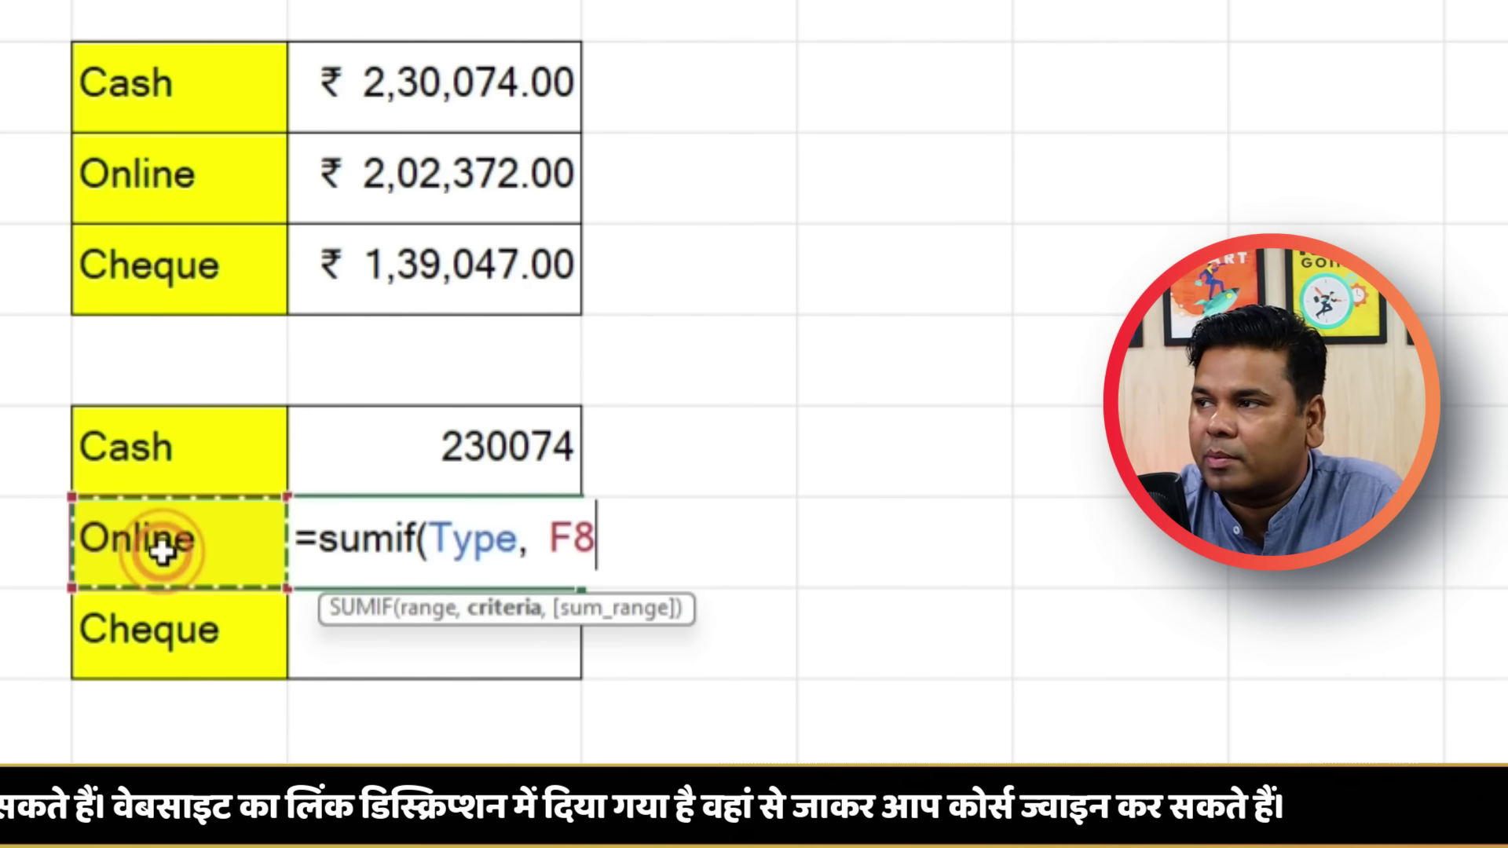
type(", ")
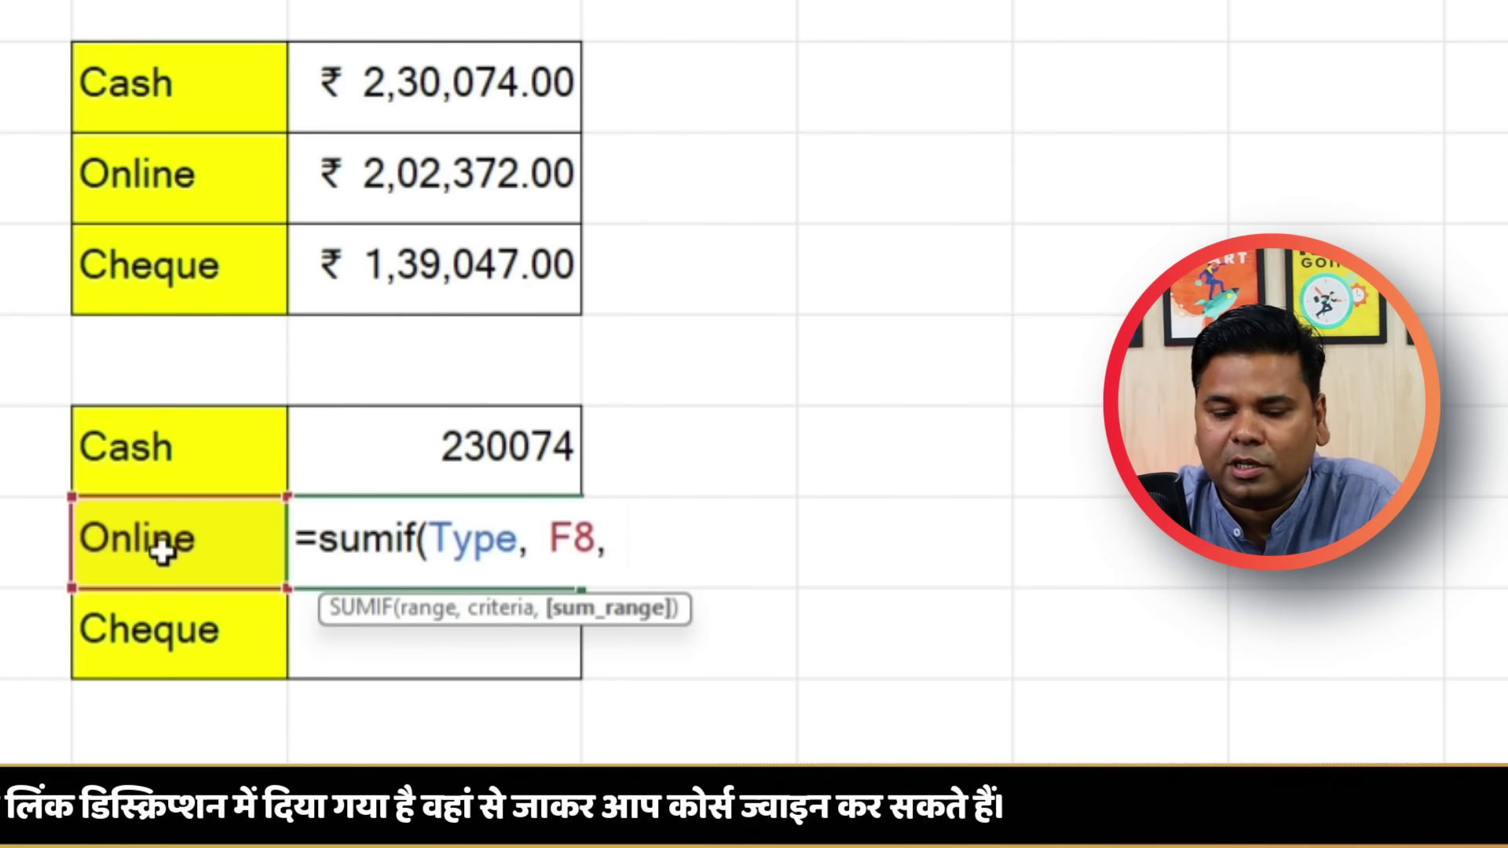
type("c")
double_click(699, 673)
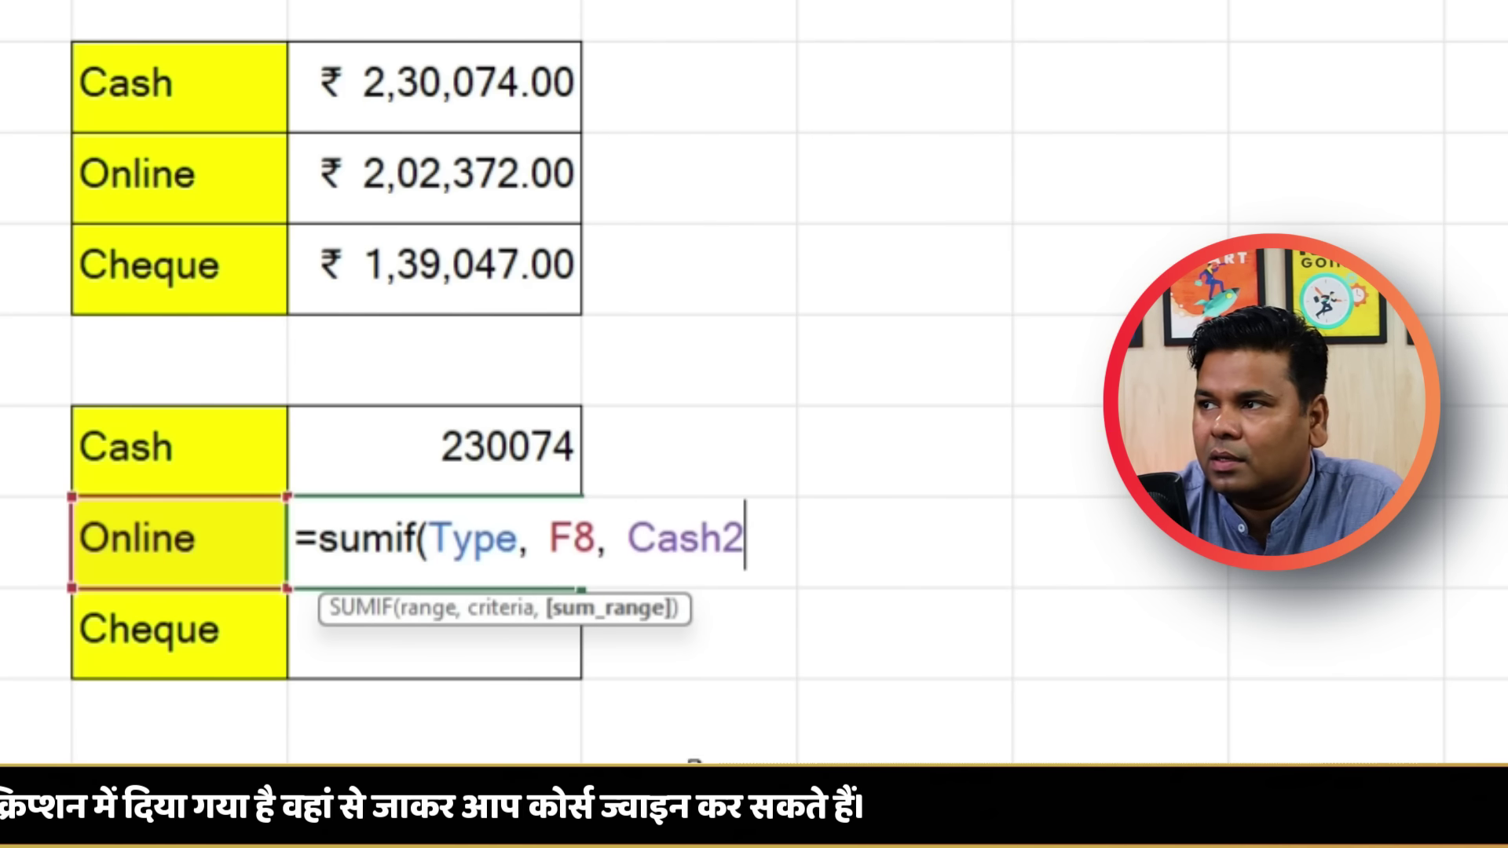
type(")")
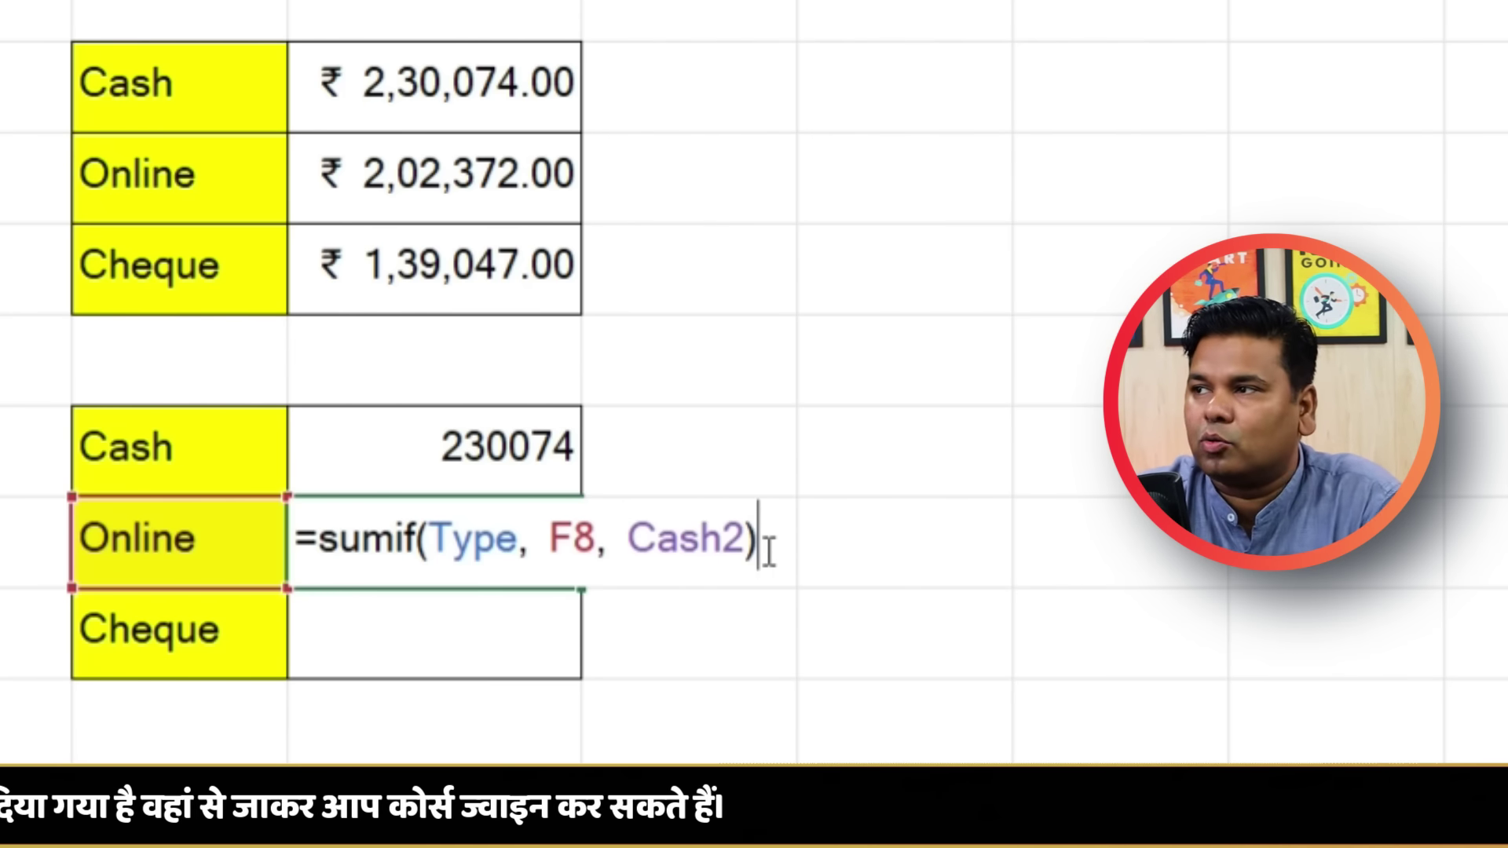
key("Return")
left_click(511, 540)
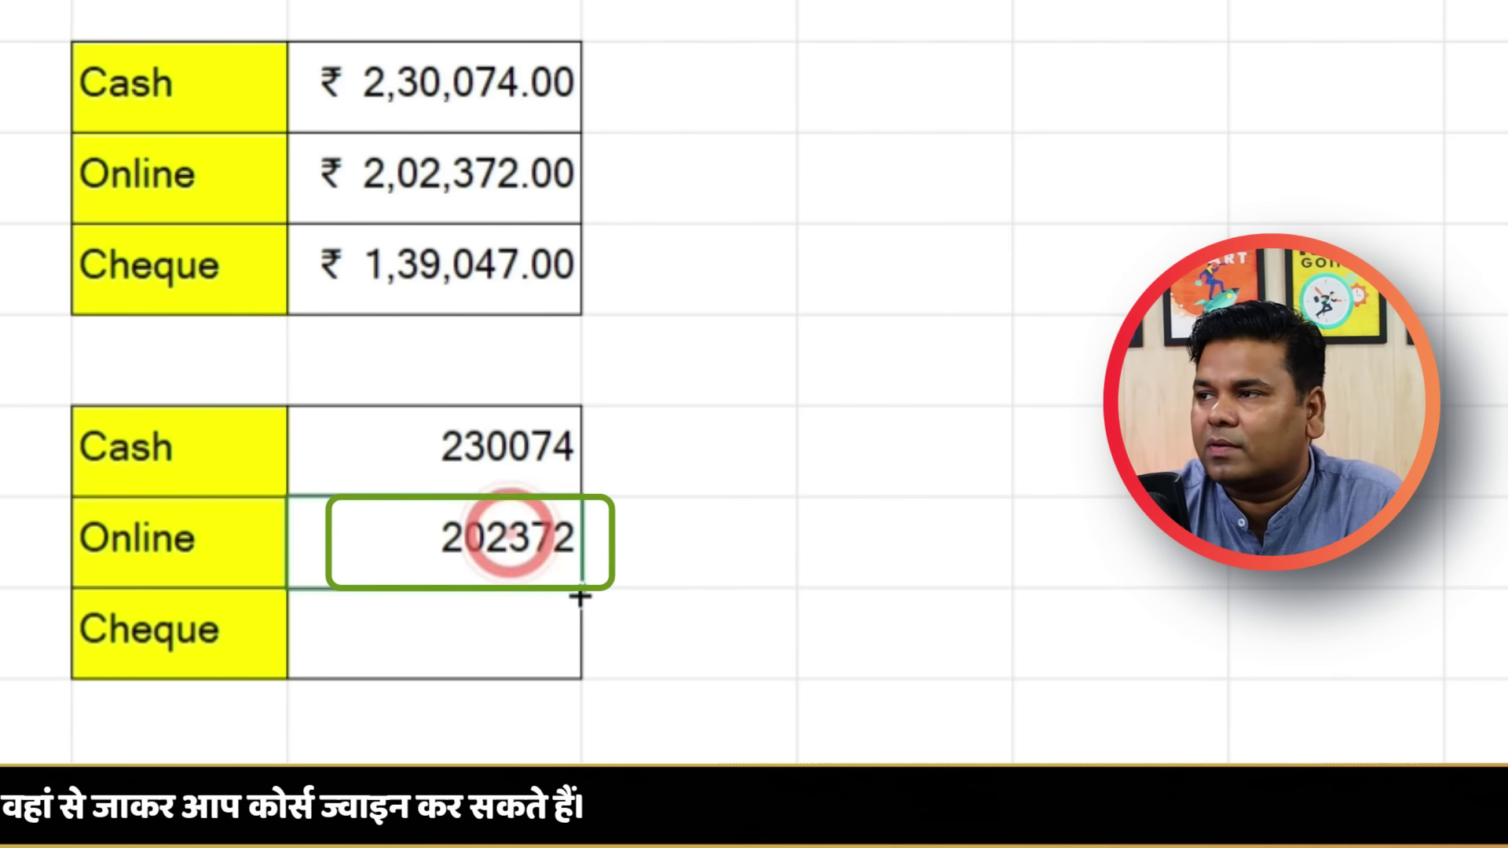
left_click_drag(588, 575, 620, 620)
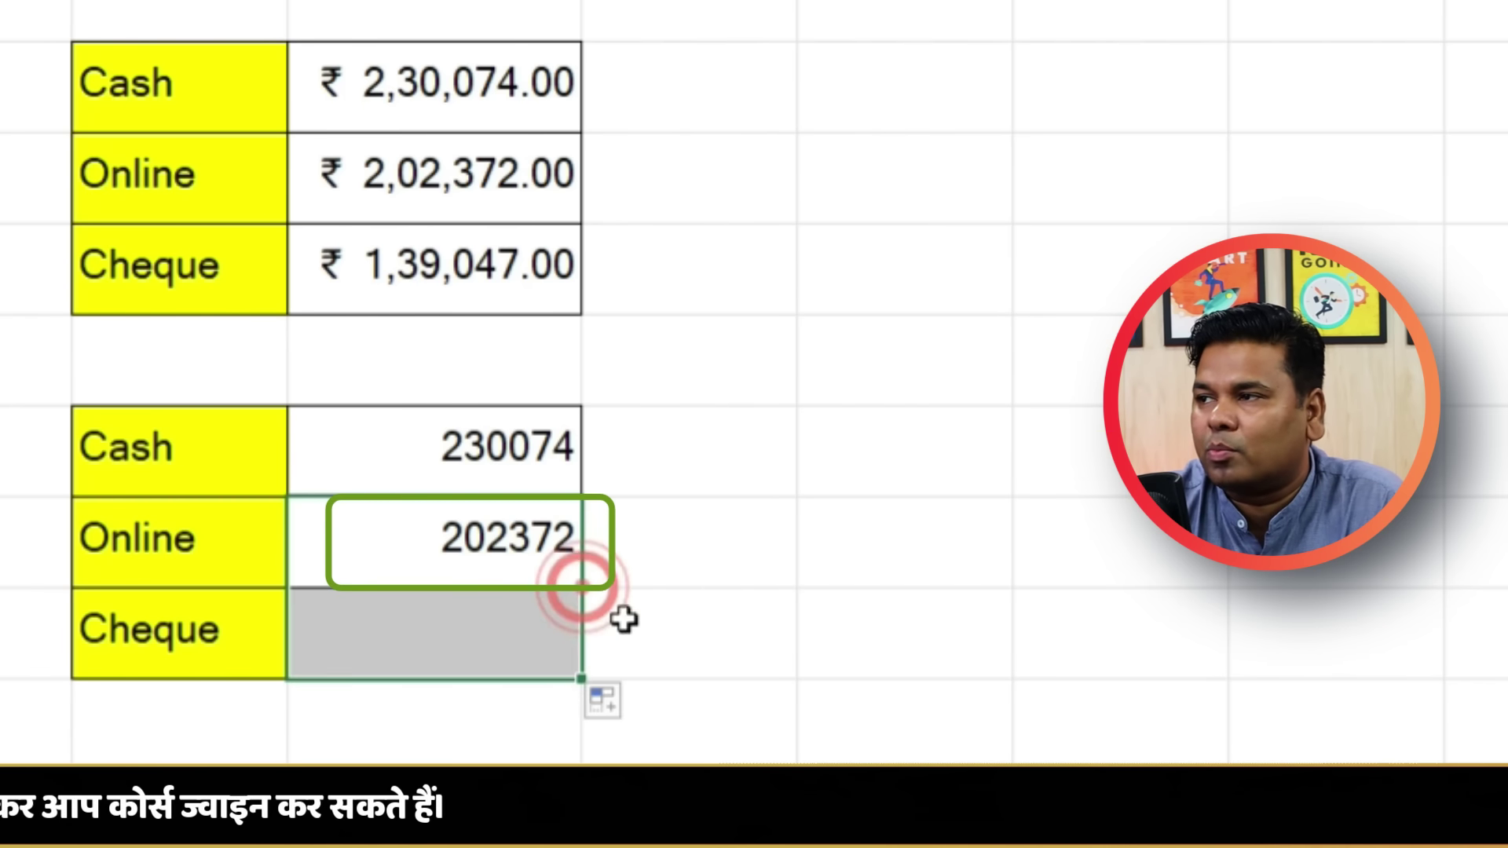
left_click(487, 436)
left_click_drag(483, 542, 484, 640)
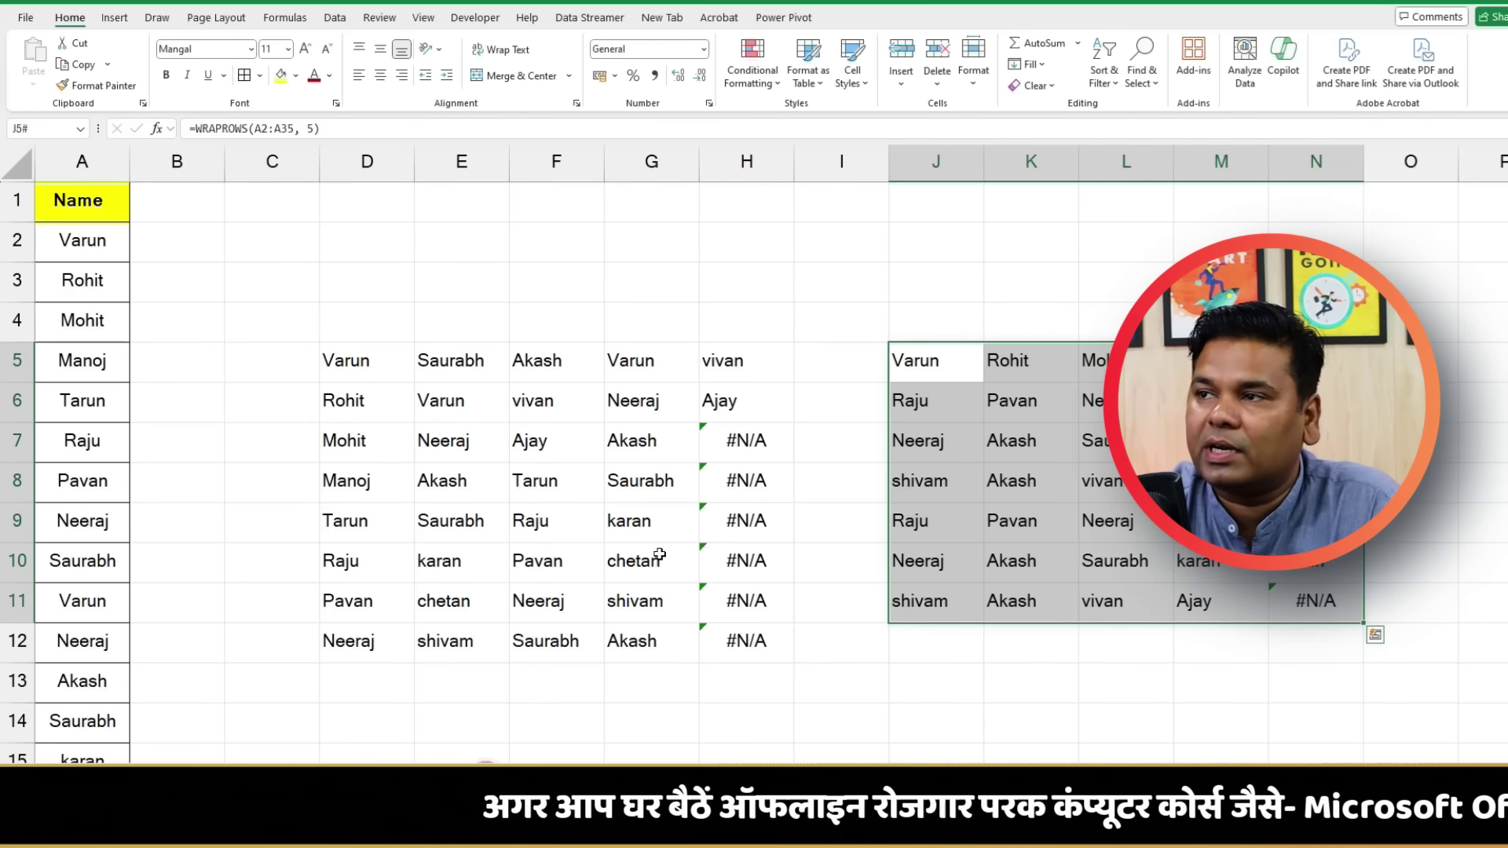
On the WRAPCOLS names sheet, clear the second wrapped names grid I4:O12
left_click(625, 340)
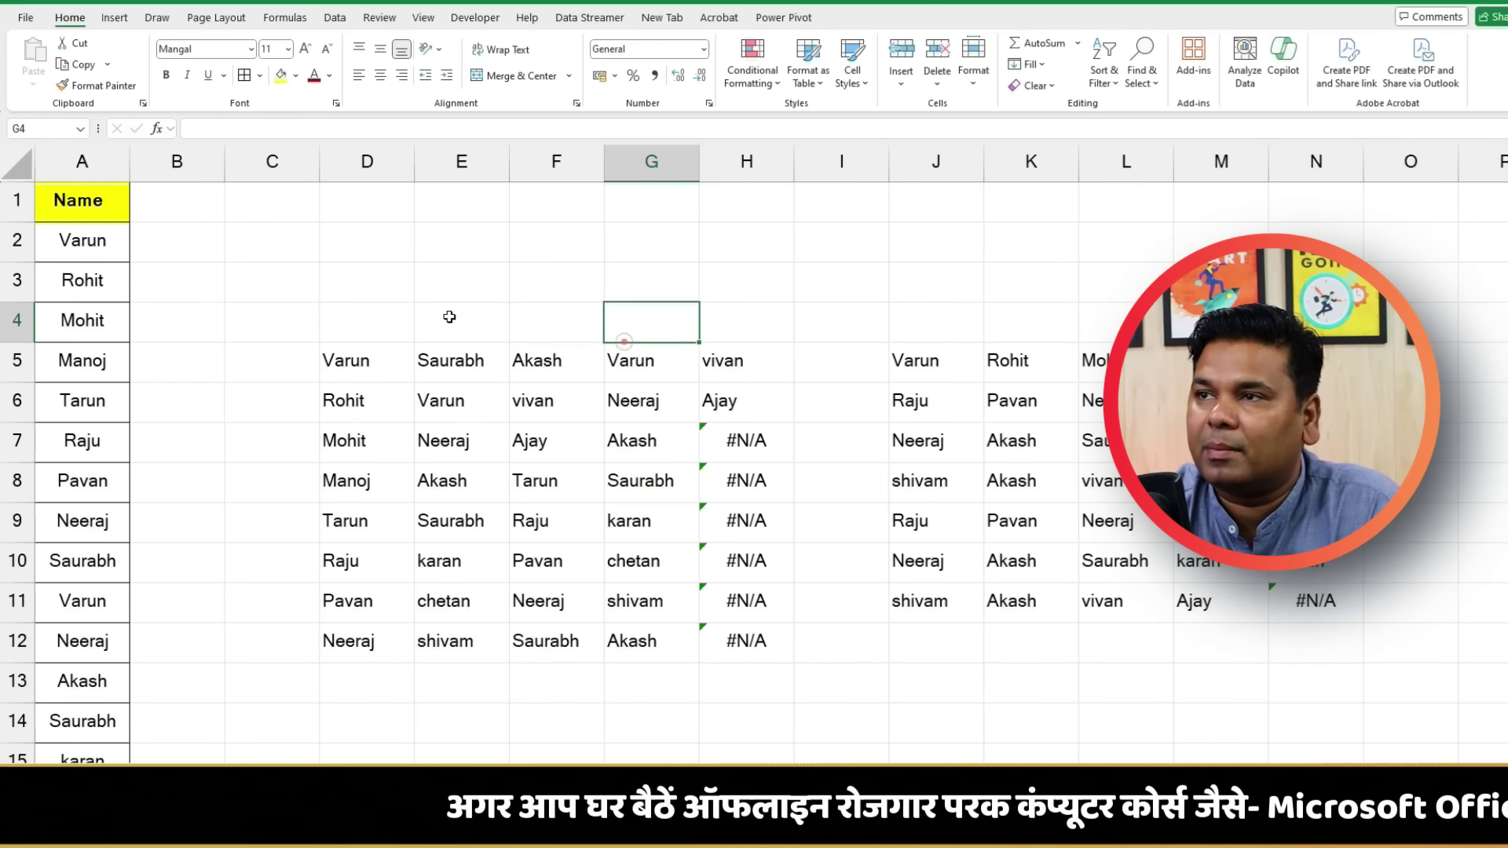
left_click(364, 351)
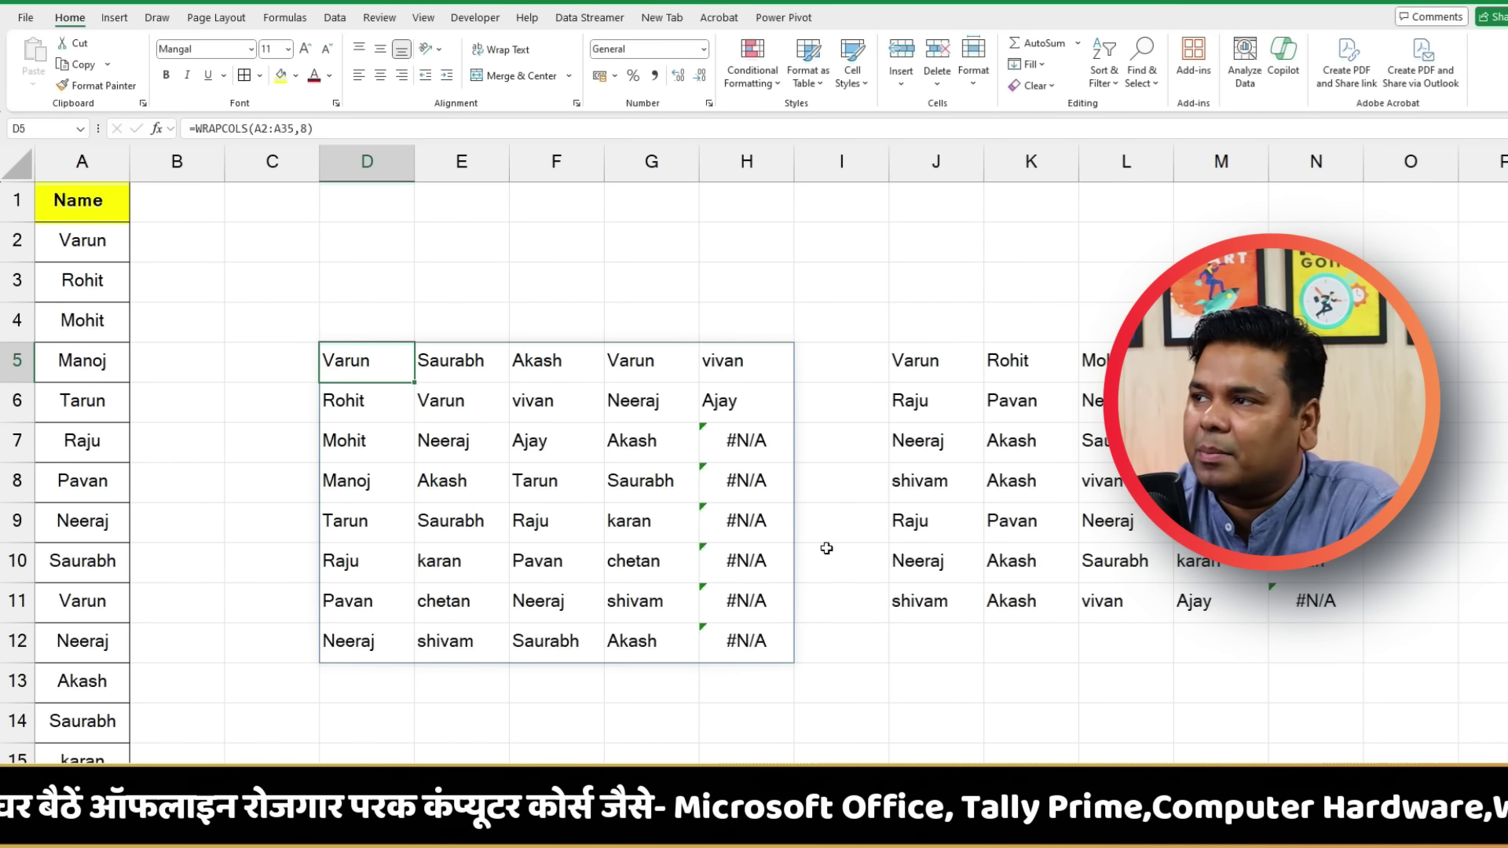
left_click(935, 360)
left_click_drag(840, 322, 1375, 650)
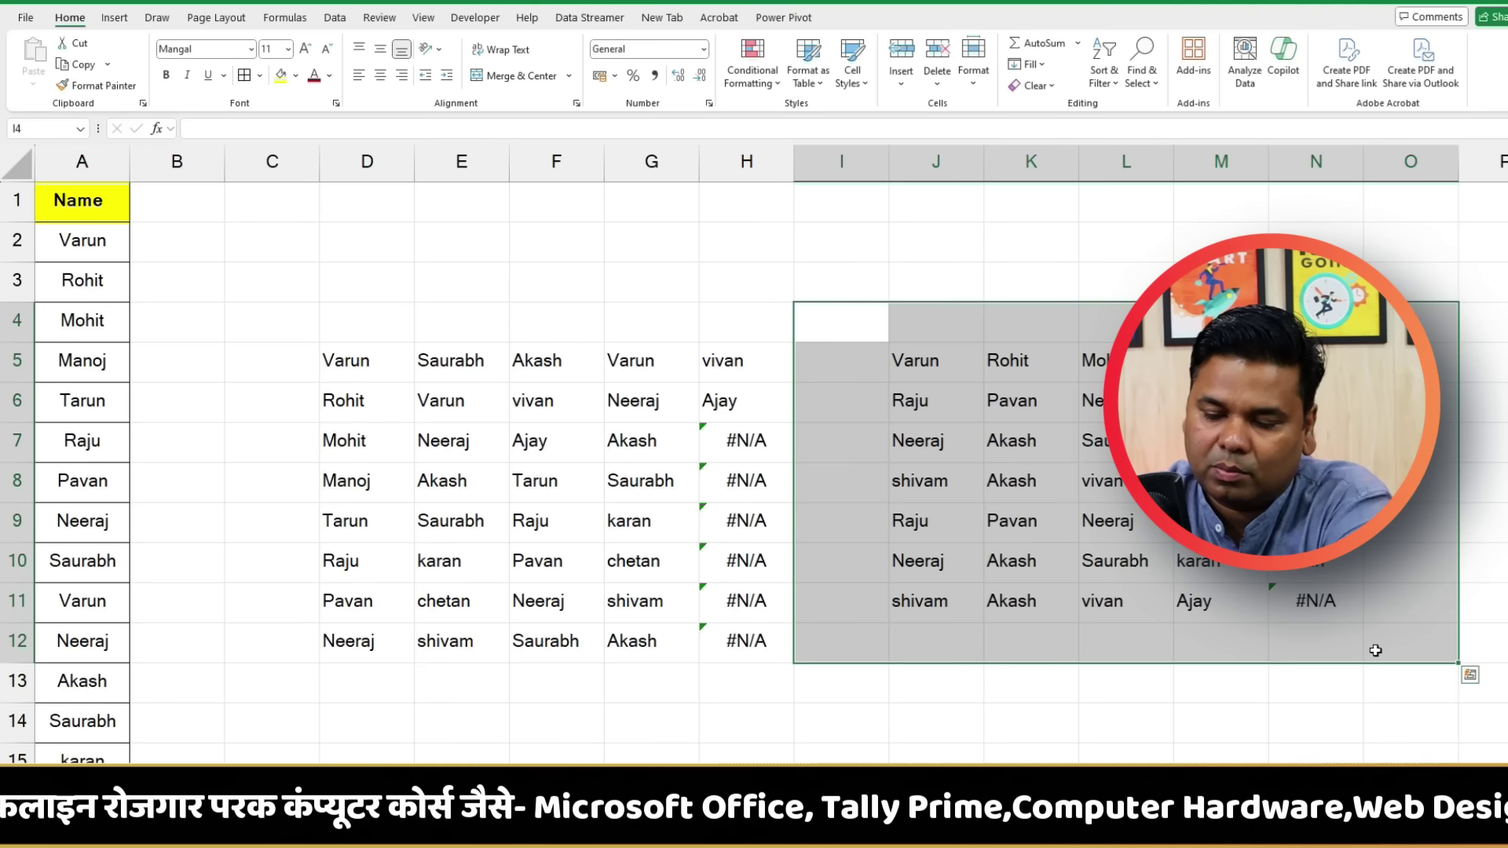
key("Delete")
left_click(853, 567)
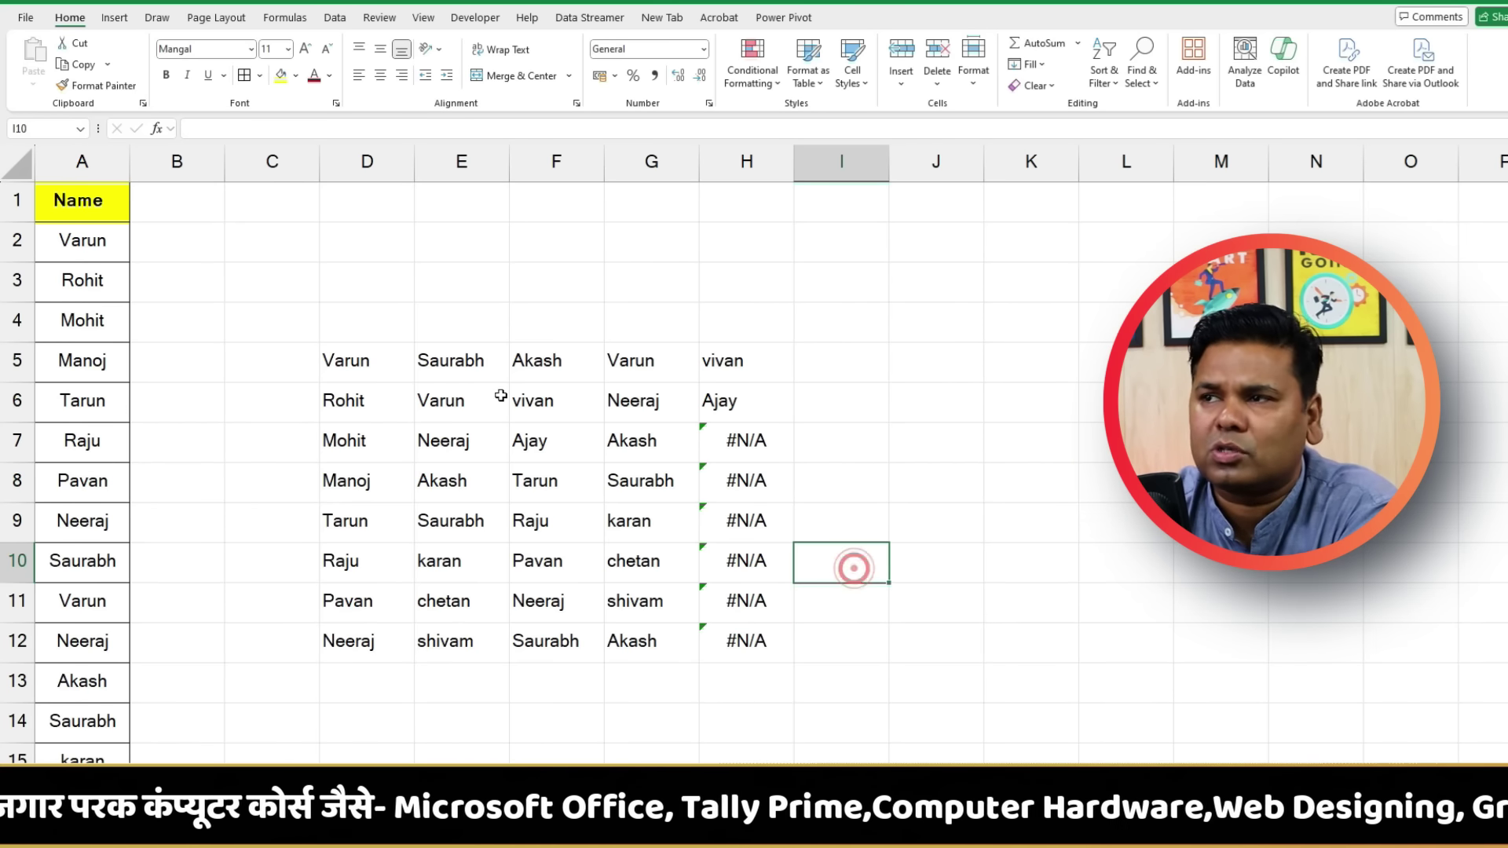
Clear the first wrapped names grid C3:I12 and select C2
left_click(363, 363)
left_click(291, 289)
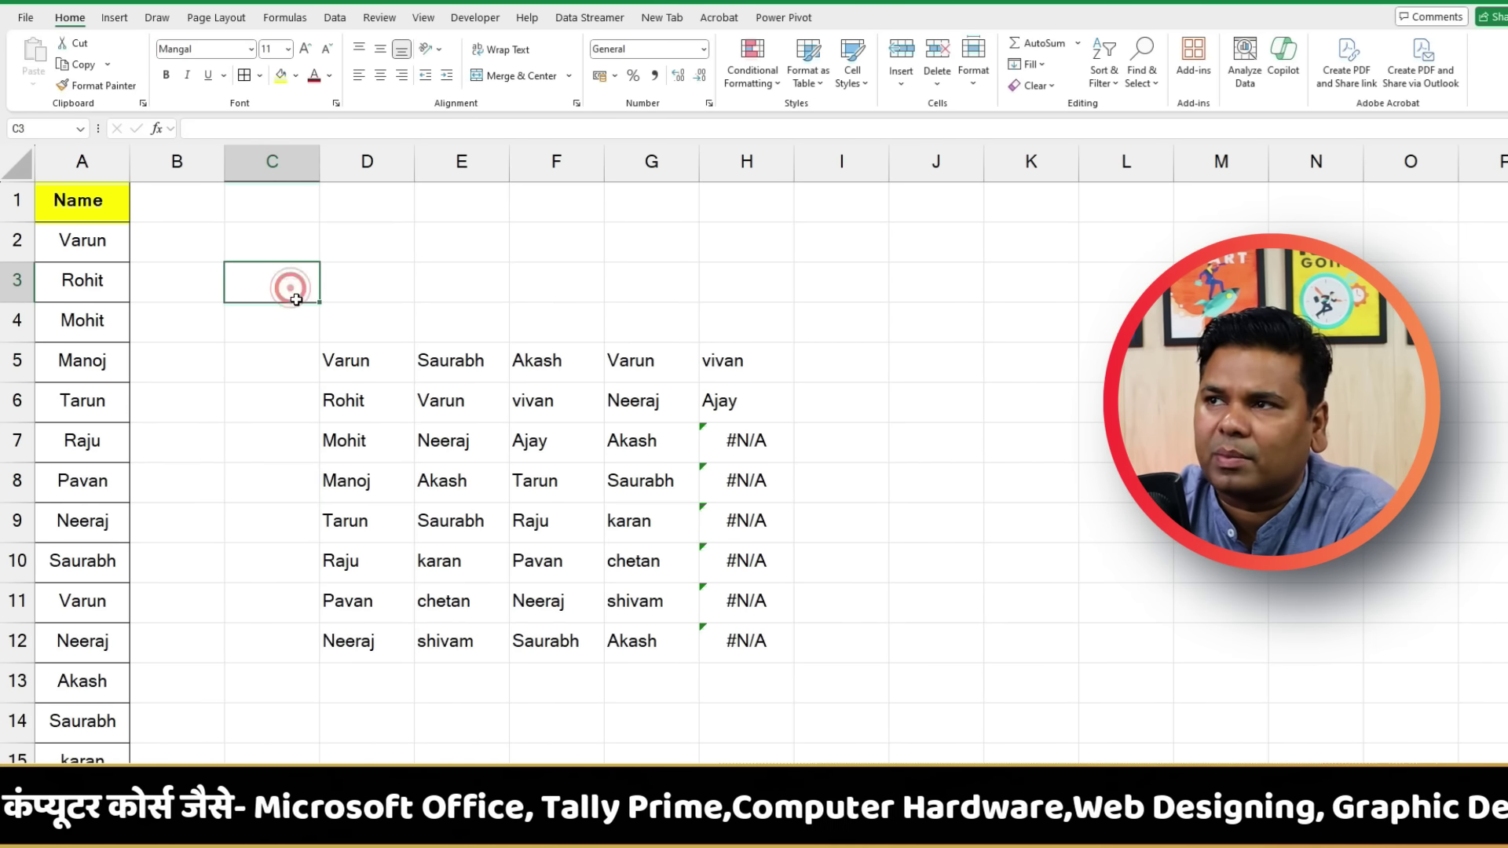
left_click_drag(296, 300, 808, 663)
key("Delete")
left_click(291, 242)
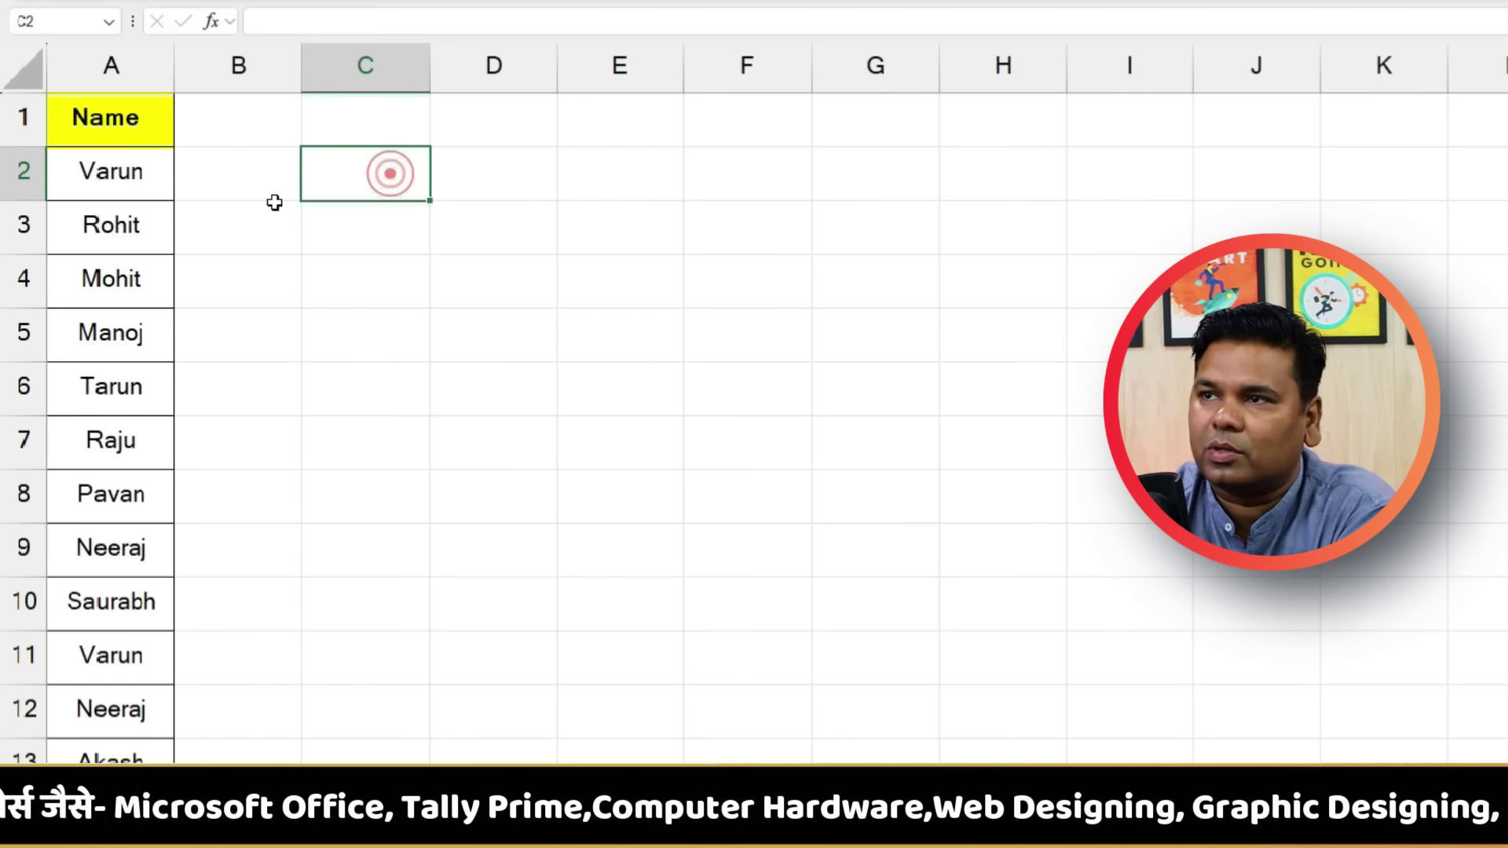
scroll(121, 166, "down", 2)
scroll(123, 220, "down", 5)
scroll(121, 330, "down", 1)
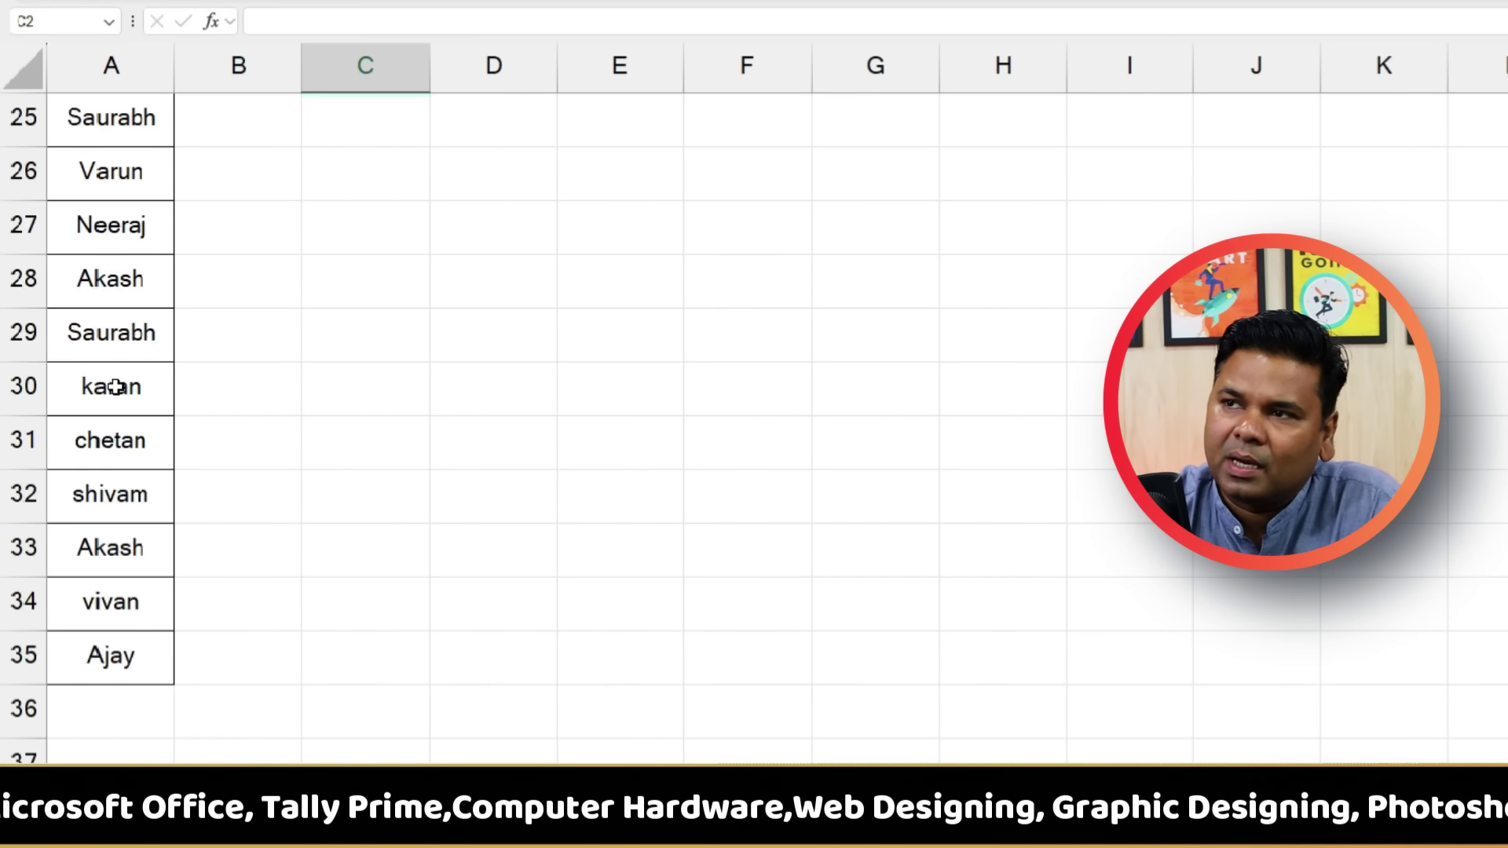
scroll(129, 346, "up", 8)
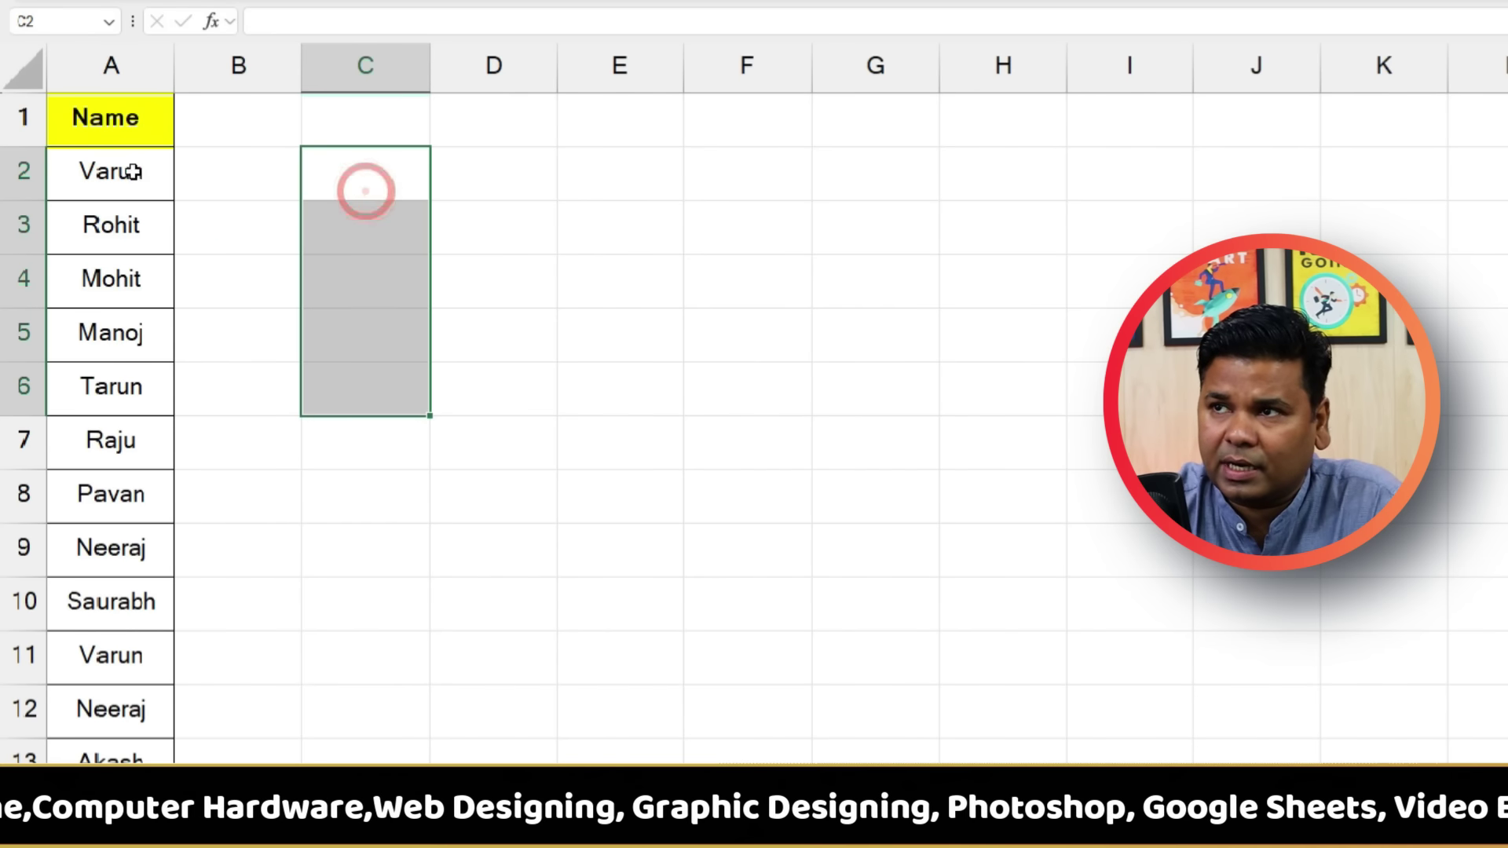
left_click_drag(112, 171, 130, 375)
key("ctrl+c")
left_click(404, 153)
key("ctrl+v")
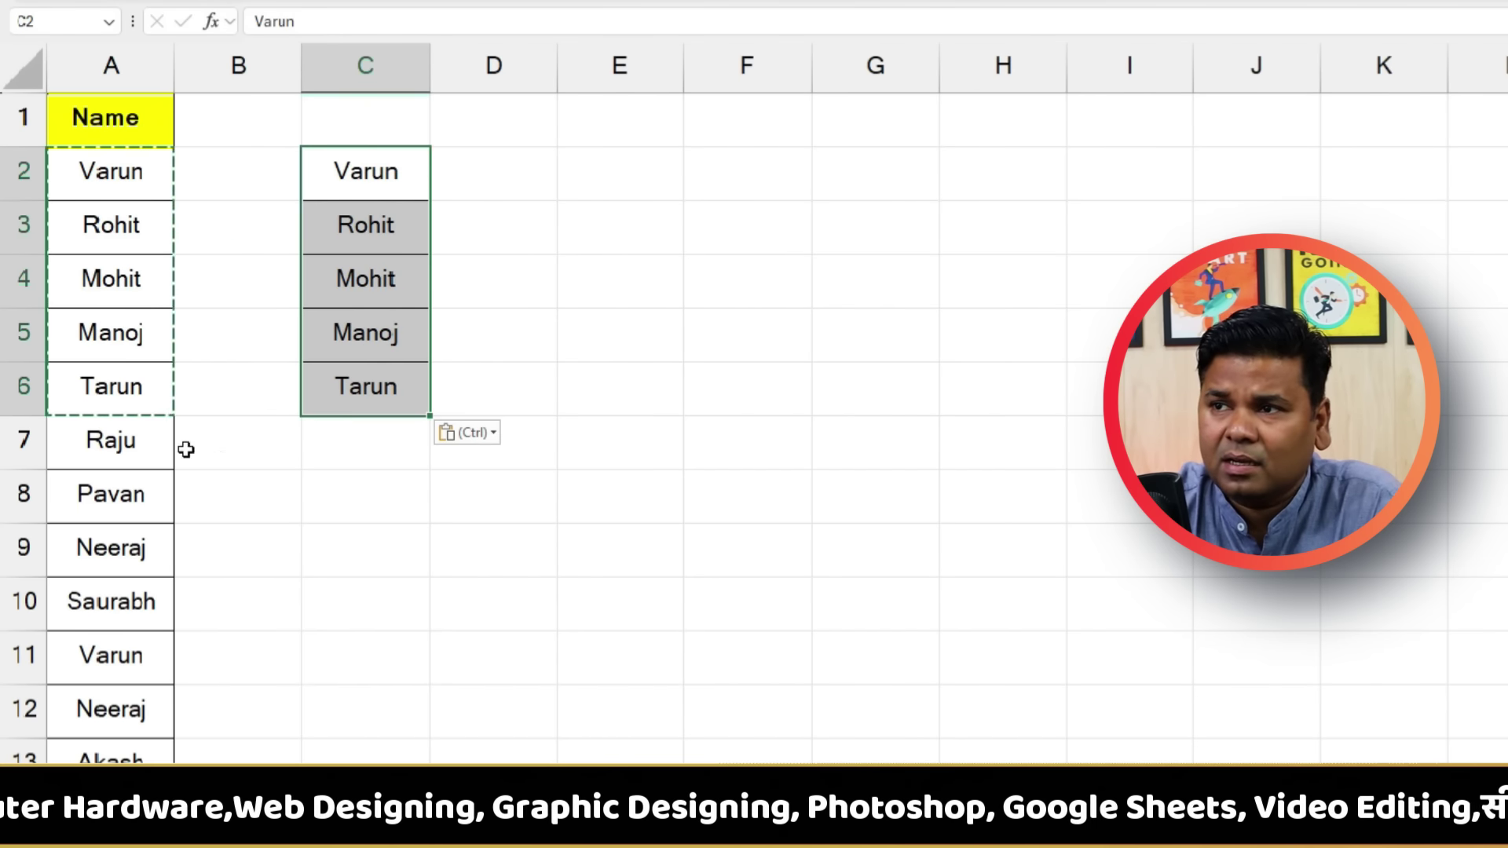
left_click_drag(152, 441, 118, 655)
key("ctrl+c")
left_click(471, 174)
key("ctrl+v")
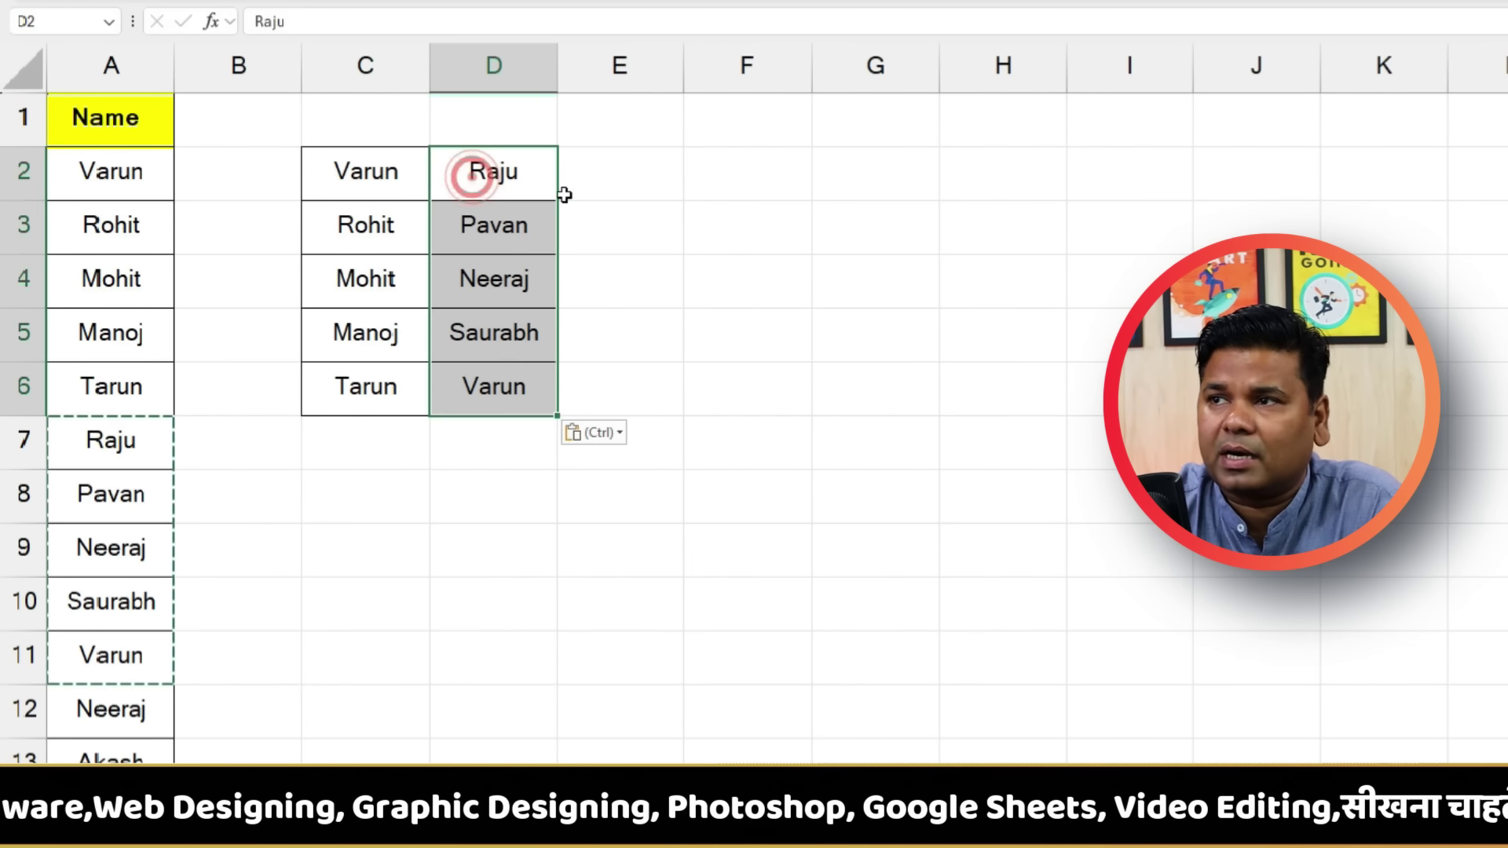
left_click(128, 724)
key("ctrl+c")
left_click(626, 193)
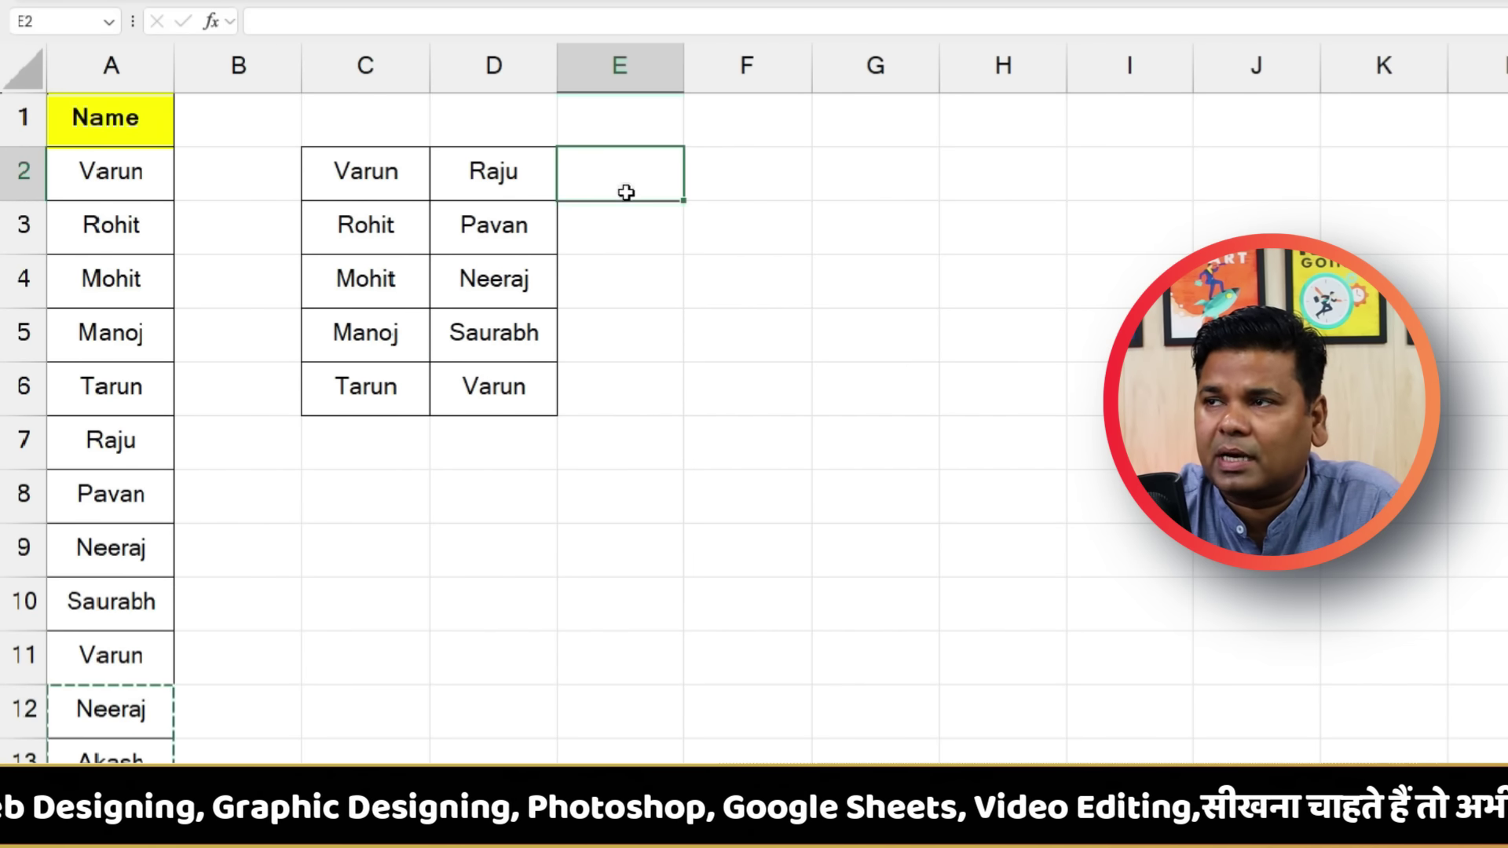
key("ctrl+v")
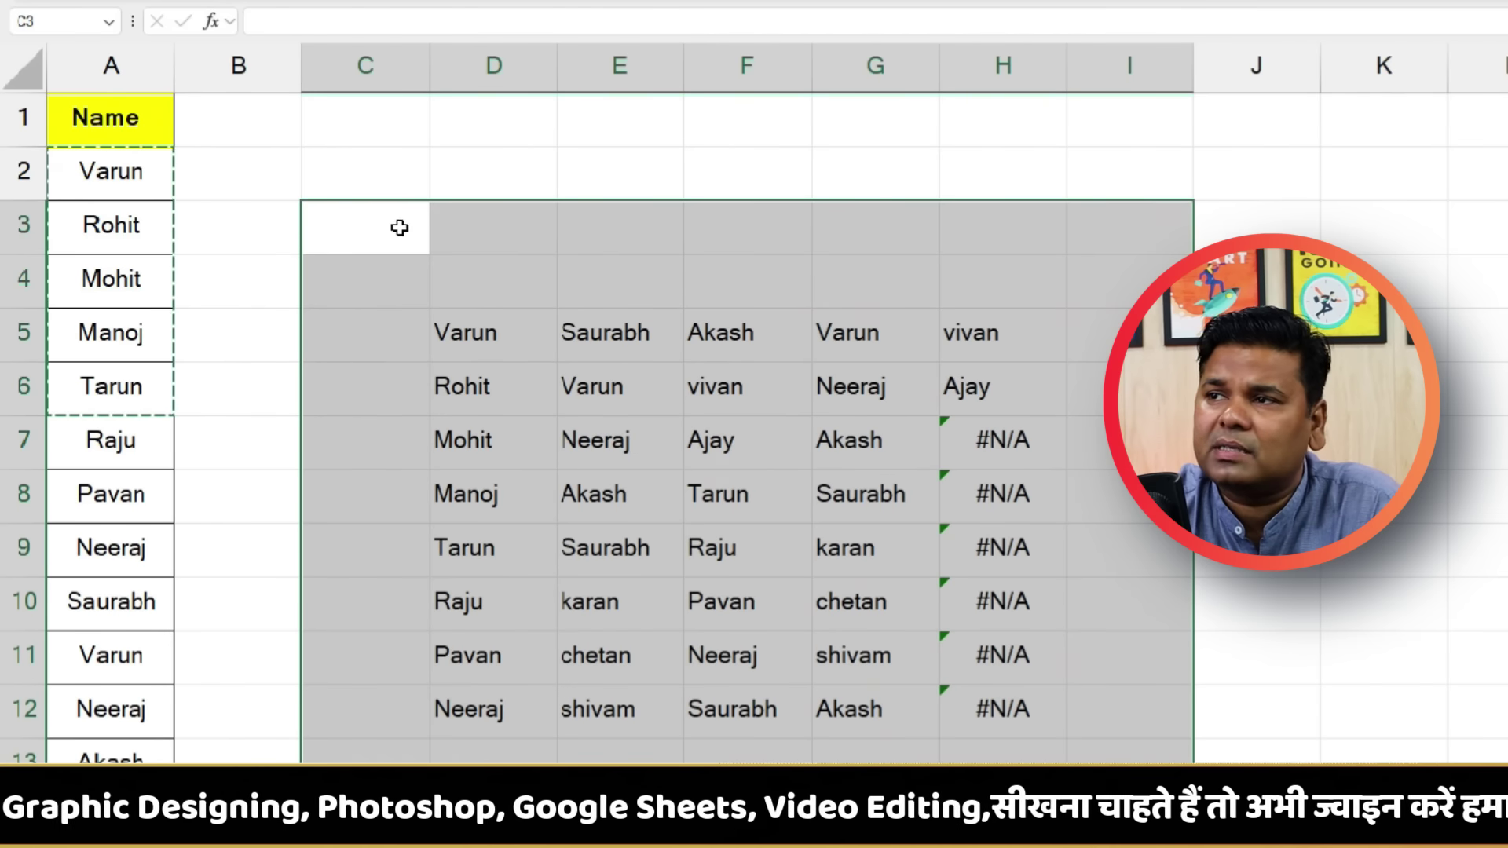
left_click(501, 338)
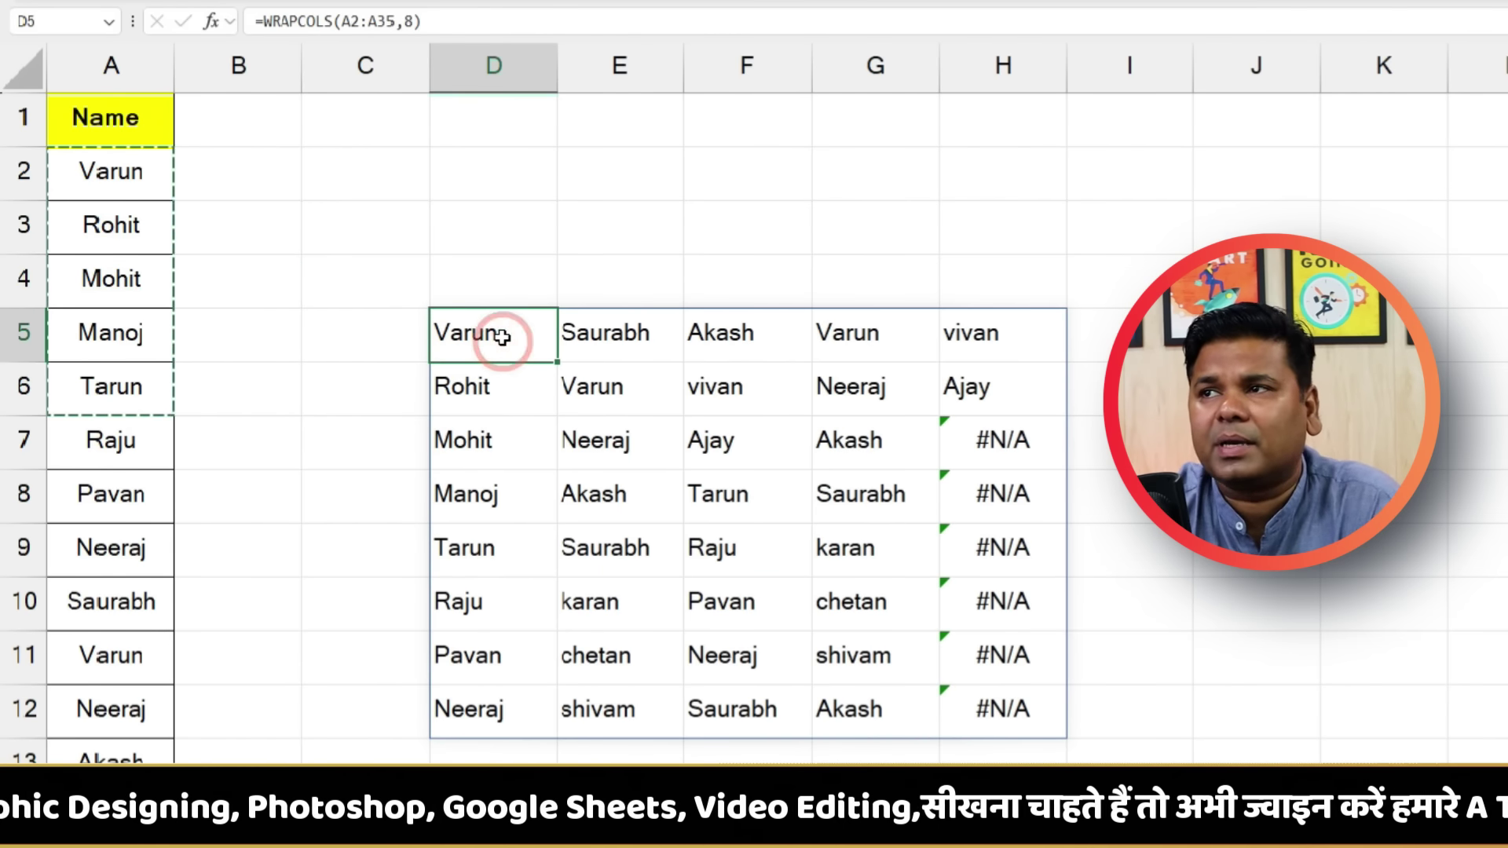
left_click_drag(404, 263, 1041, 754)
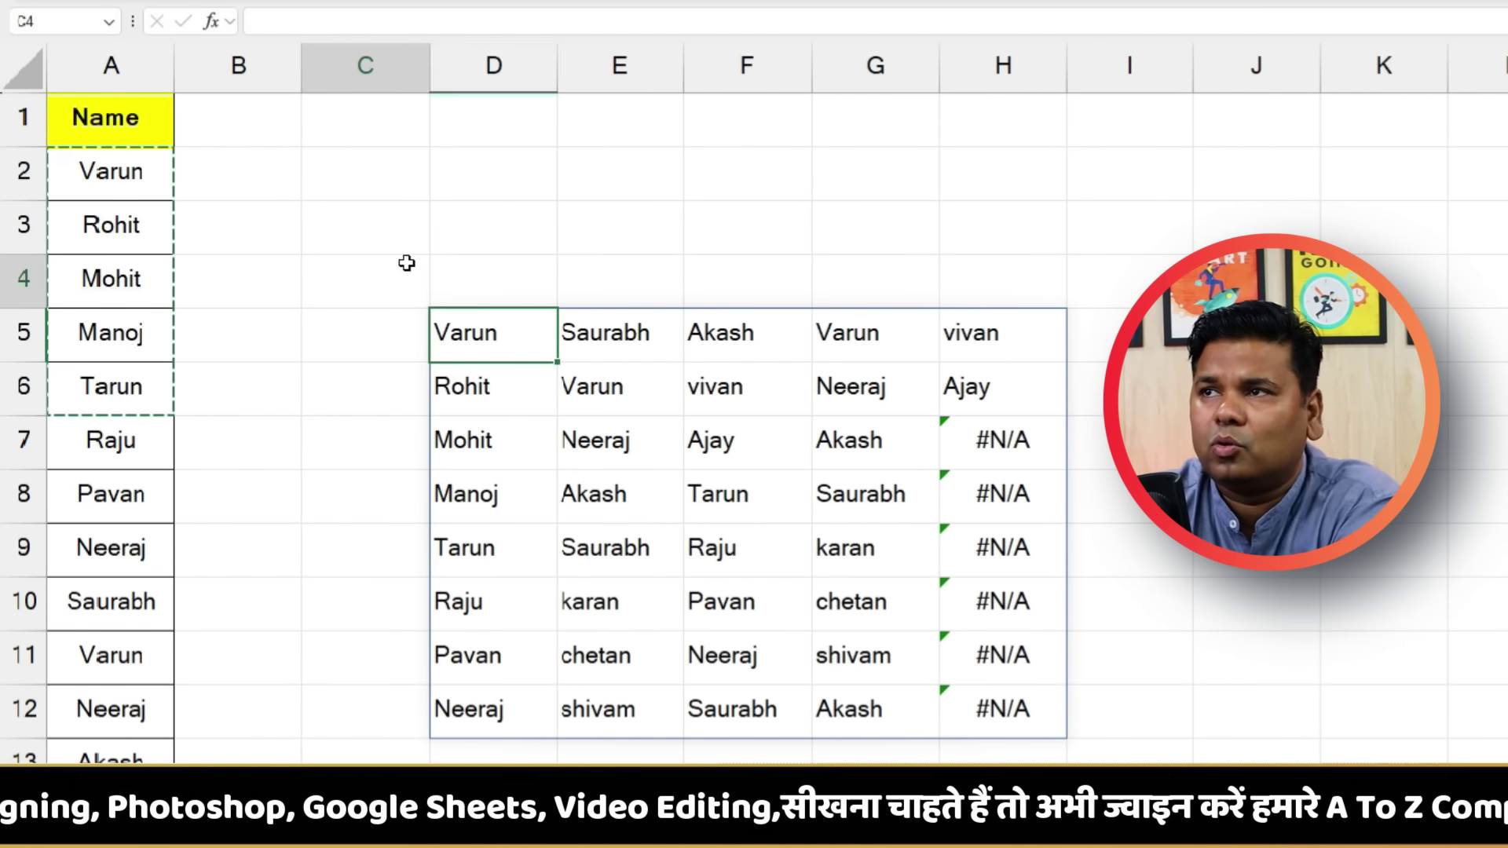
key("Delete")
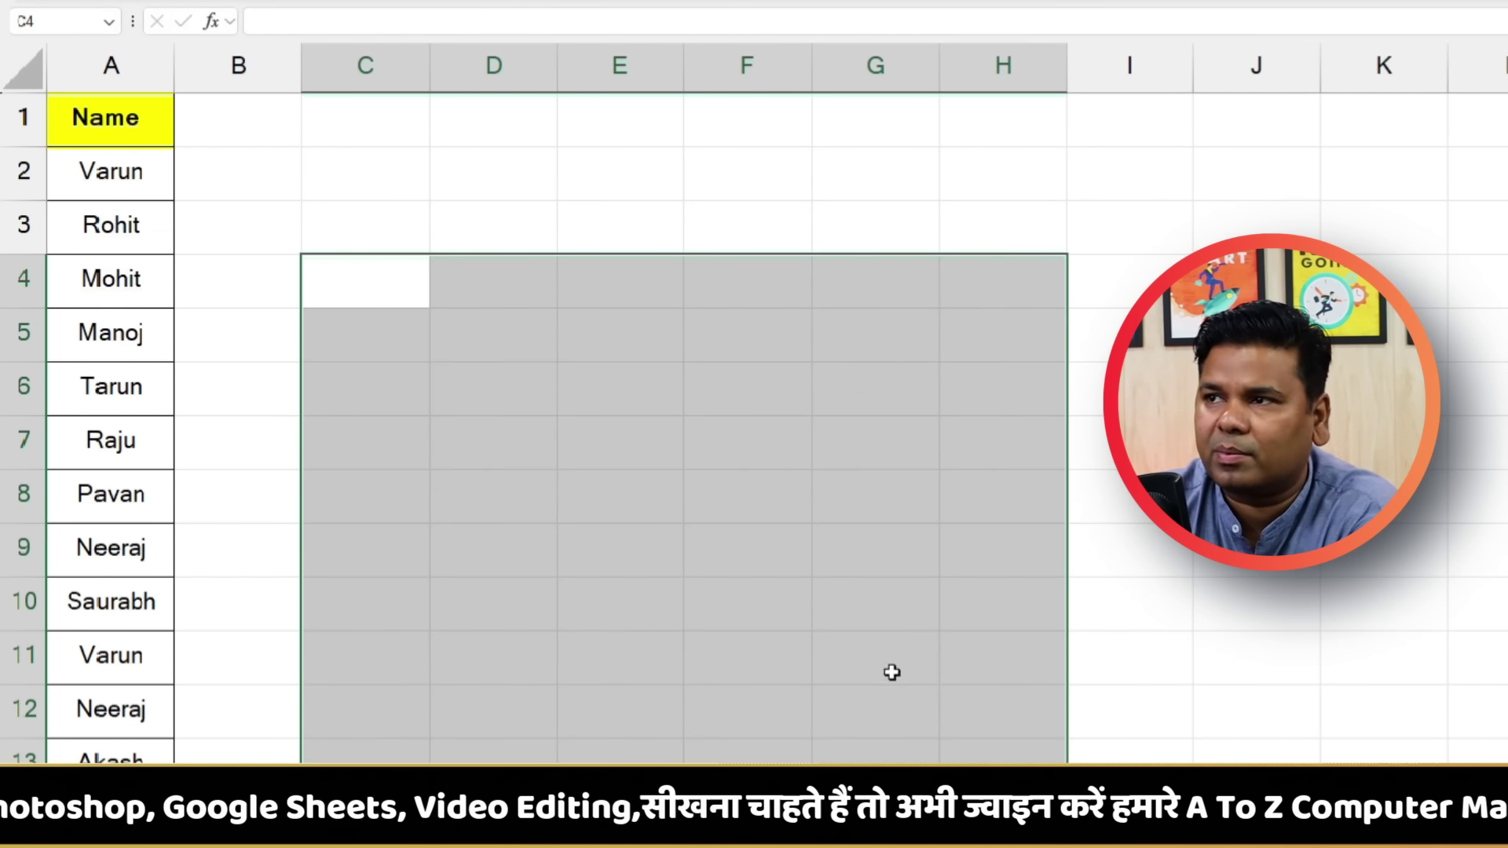
left_click(338, 185)
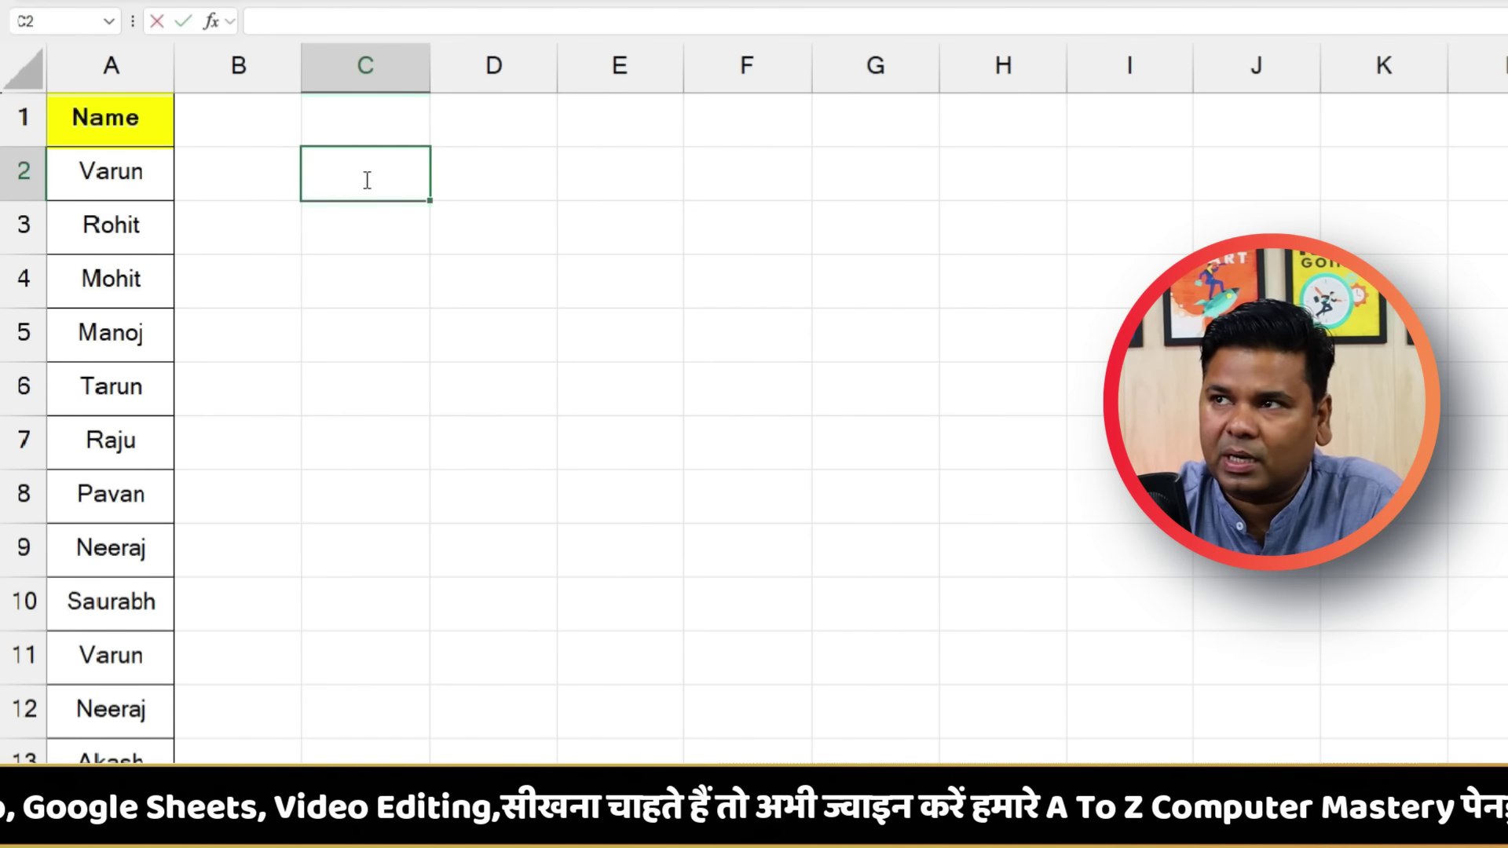
Enter =WRAPCOLS(A2:A35, 6) in C2 to spill the names into six-row columns
type("=w")
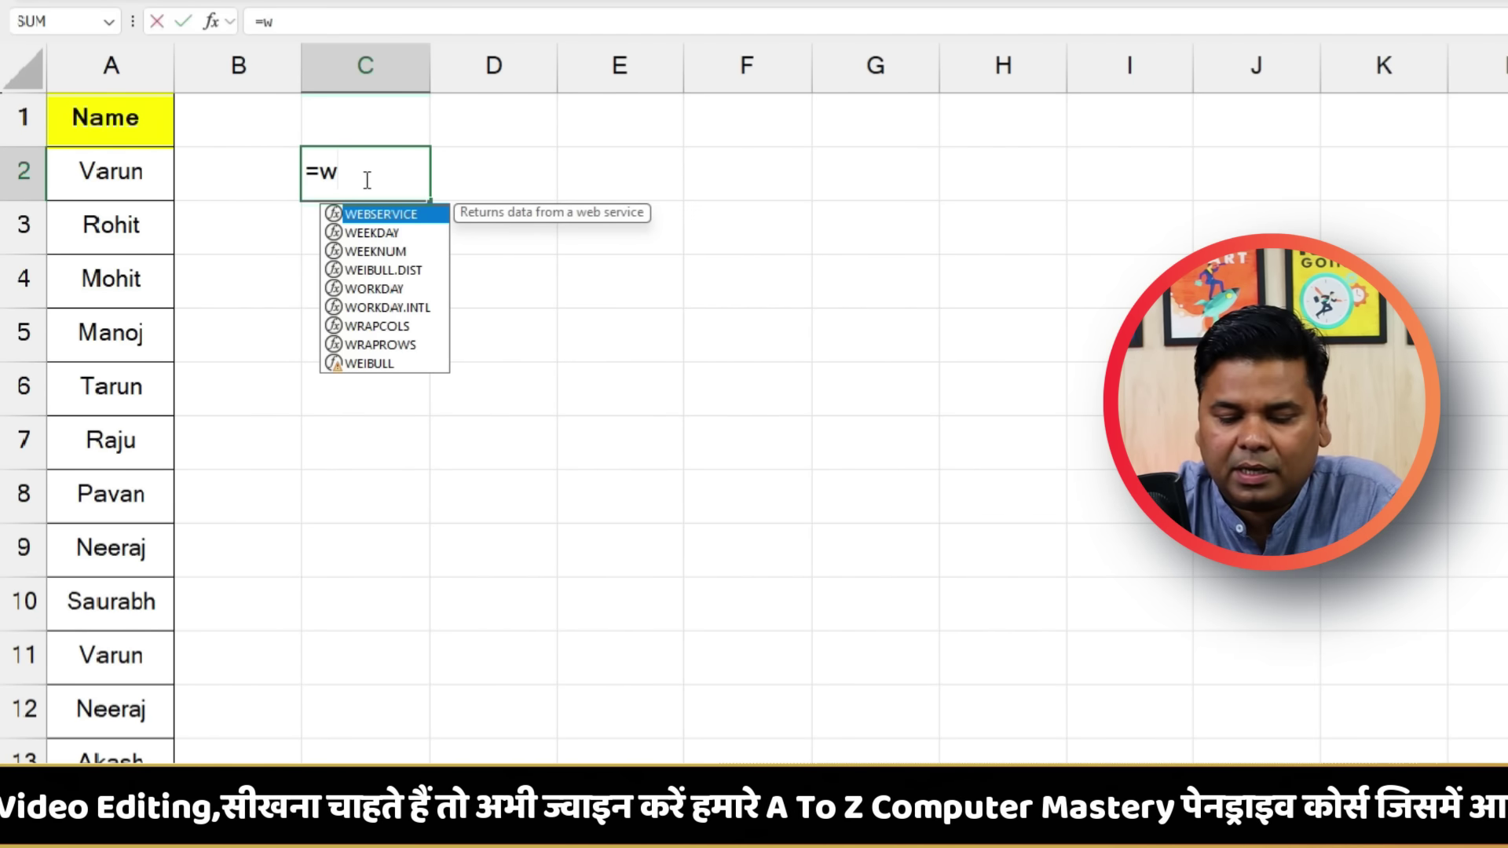
type("ra")
double_click(392, 208)
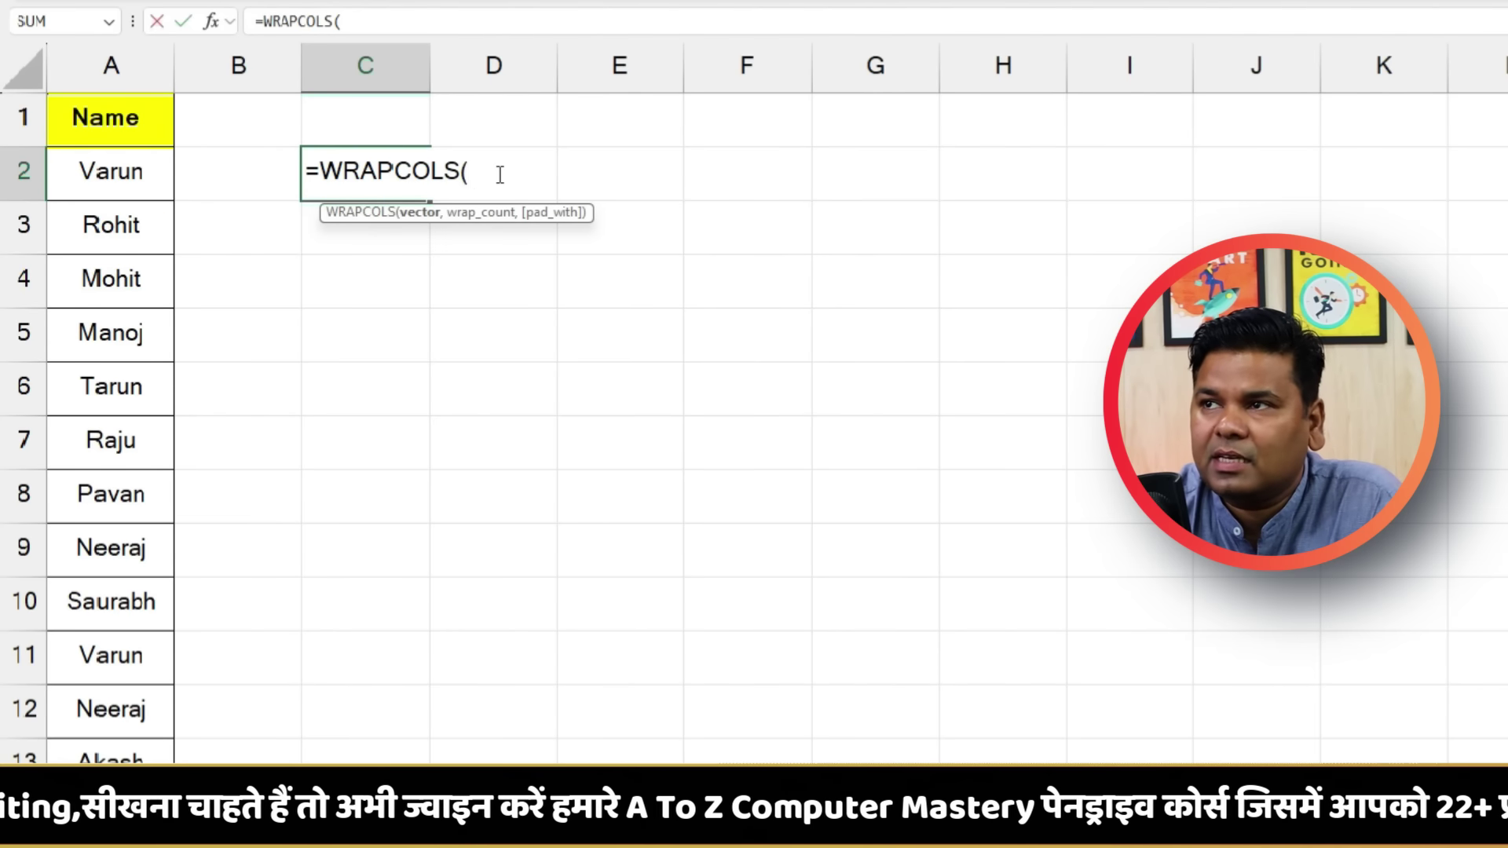
left_click_drag(130, 158, 111, 756)
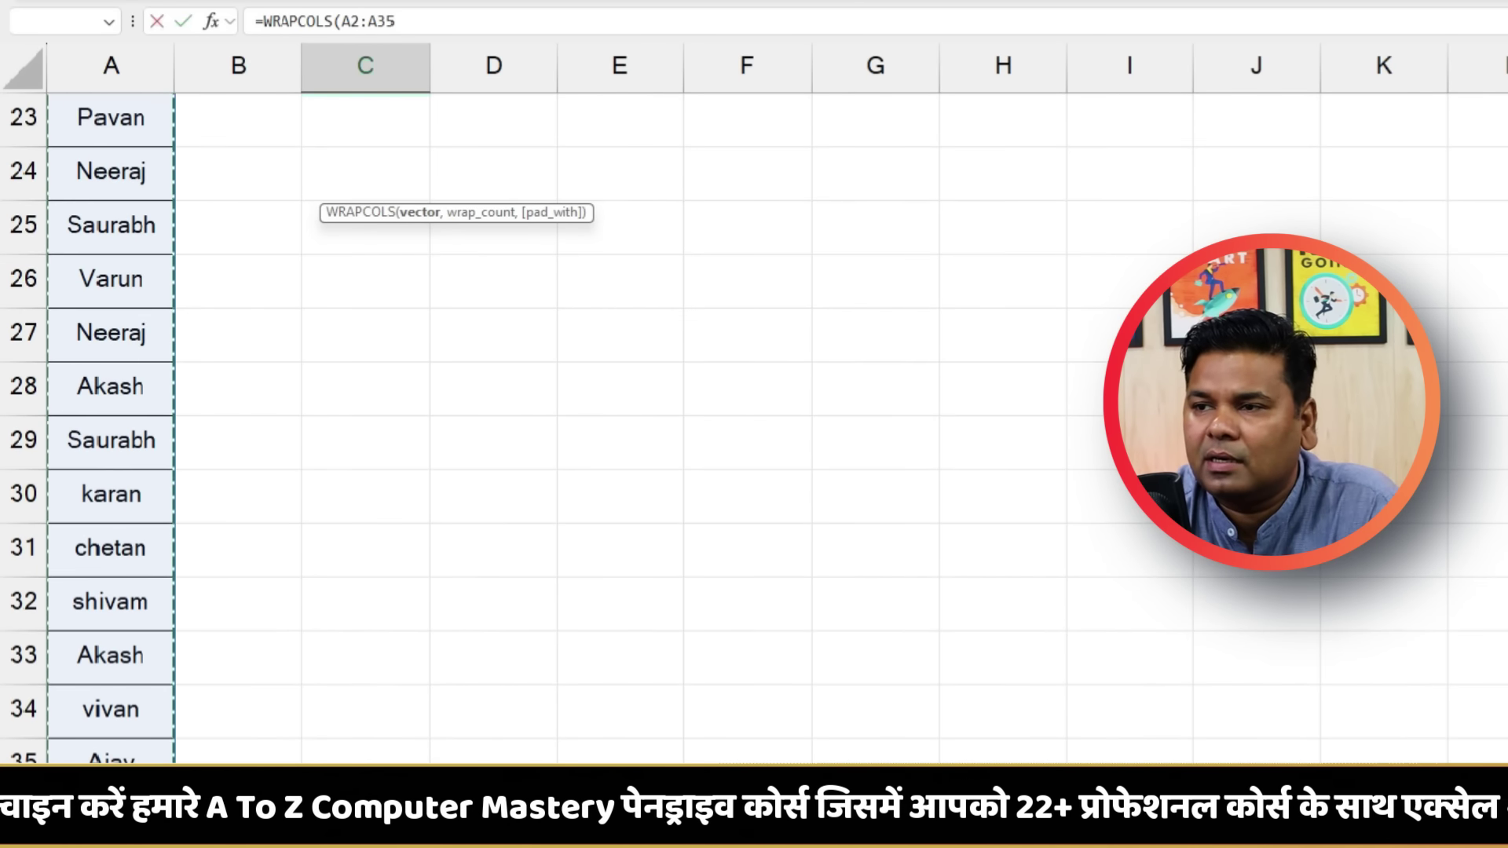
type(",")
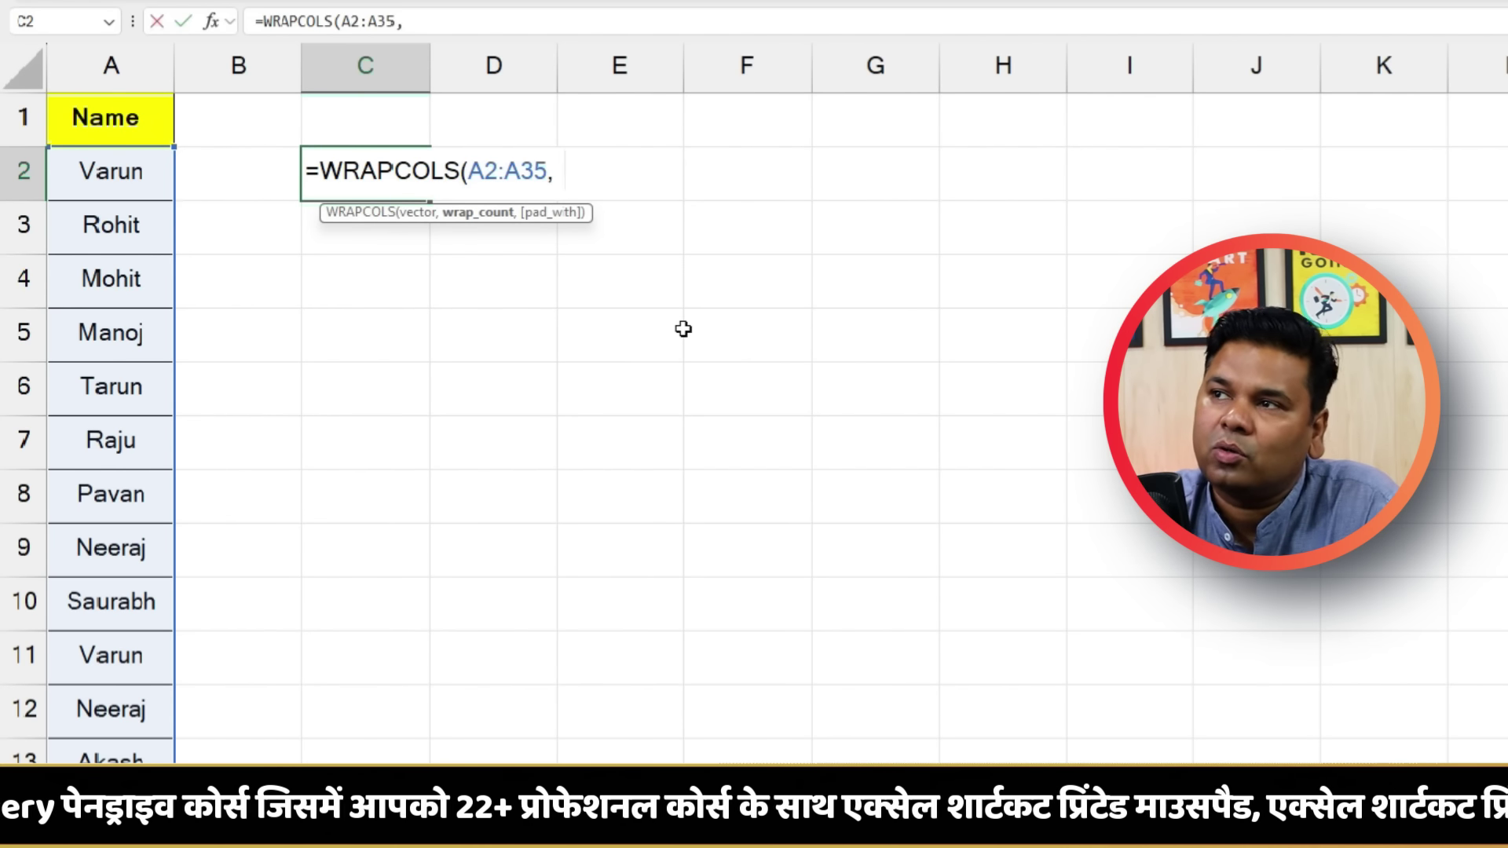
type("6")
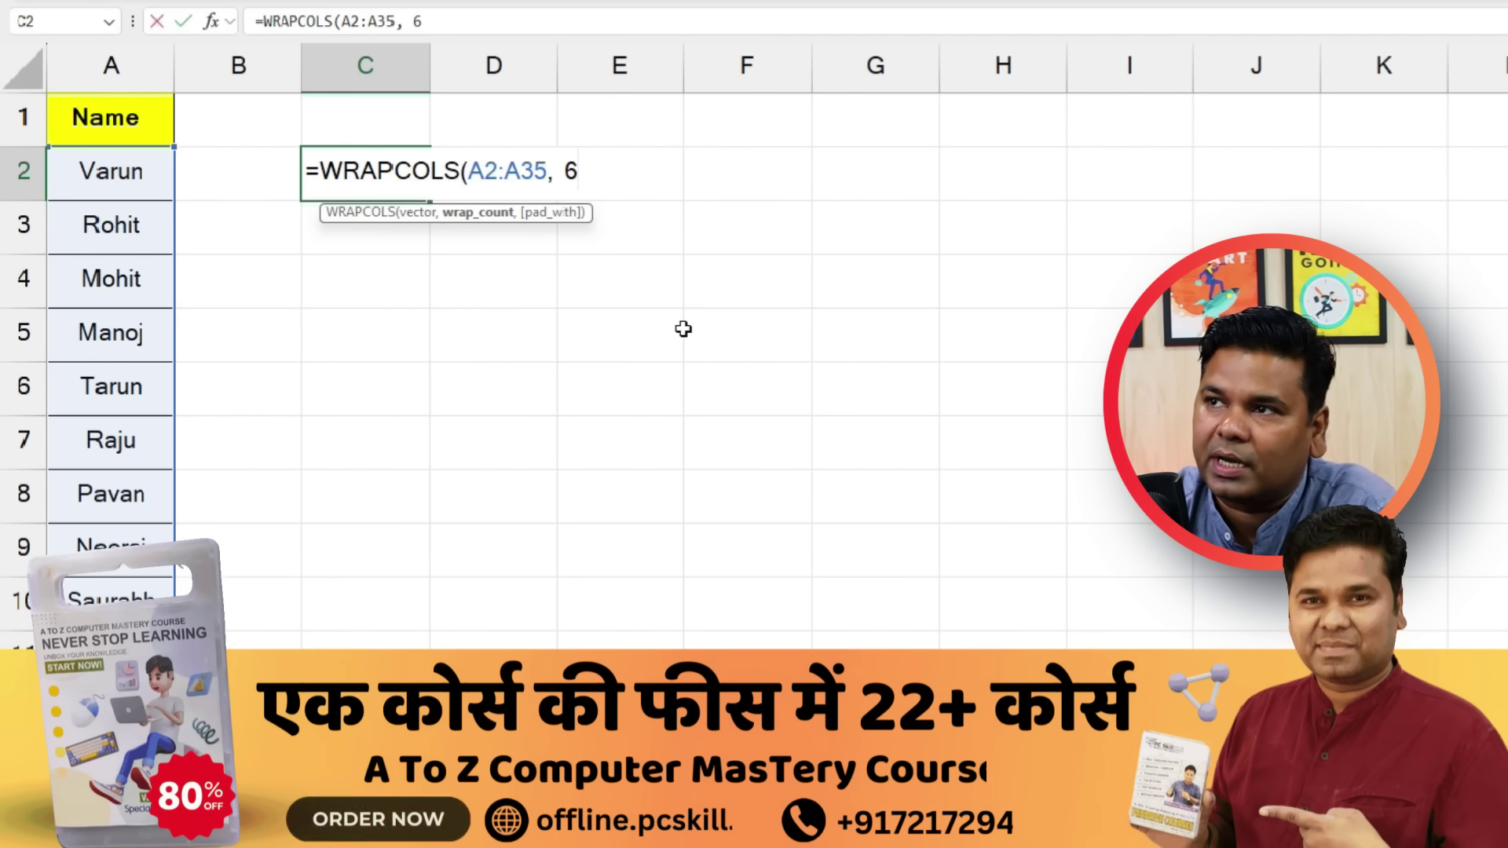
type(")")
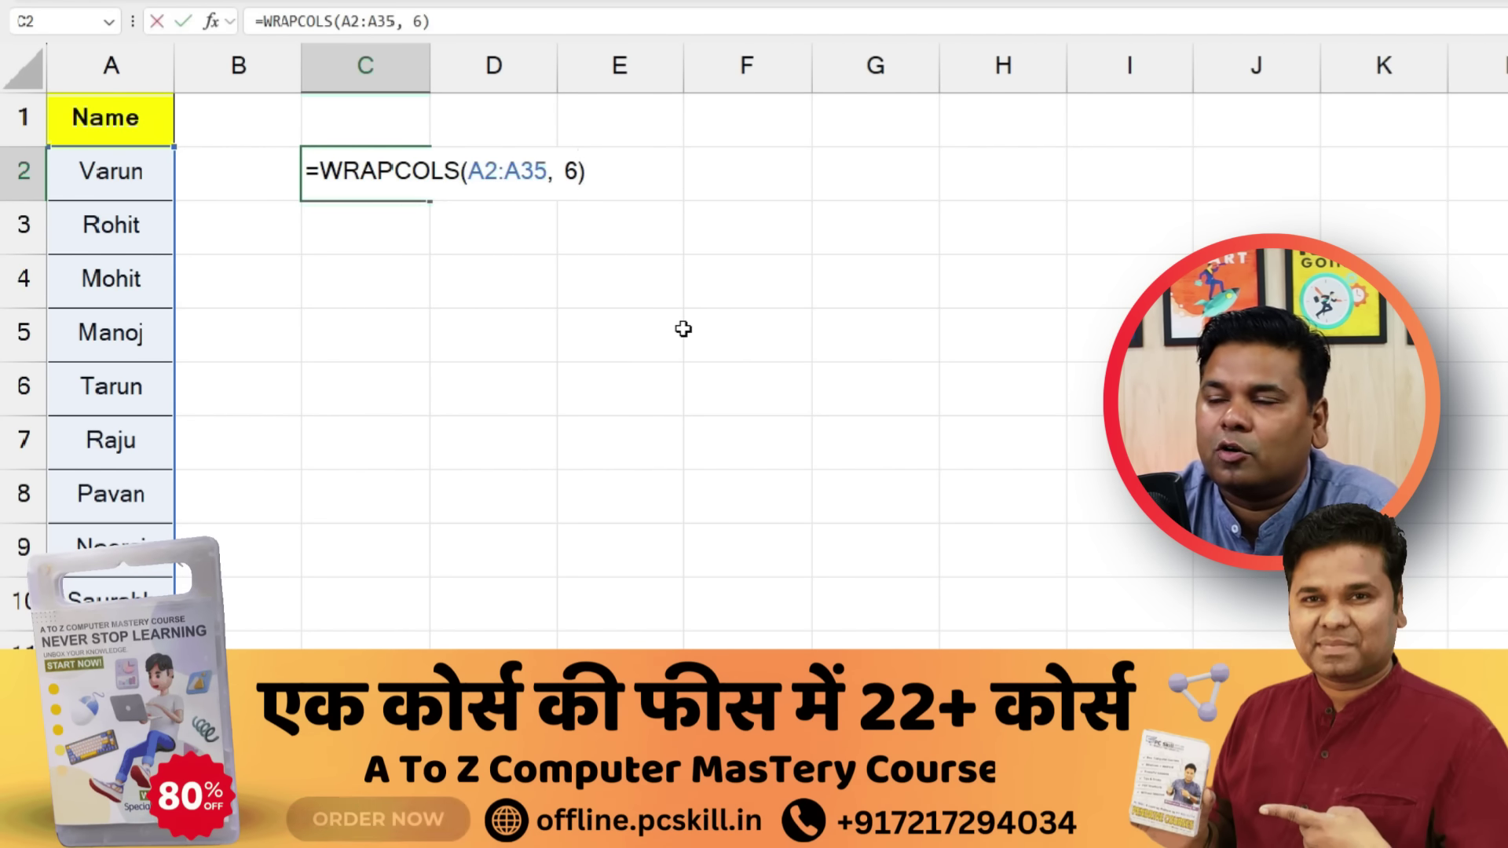
key("Return")
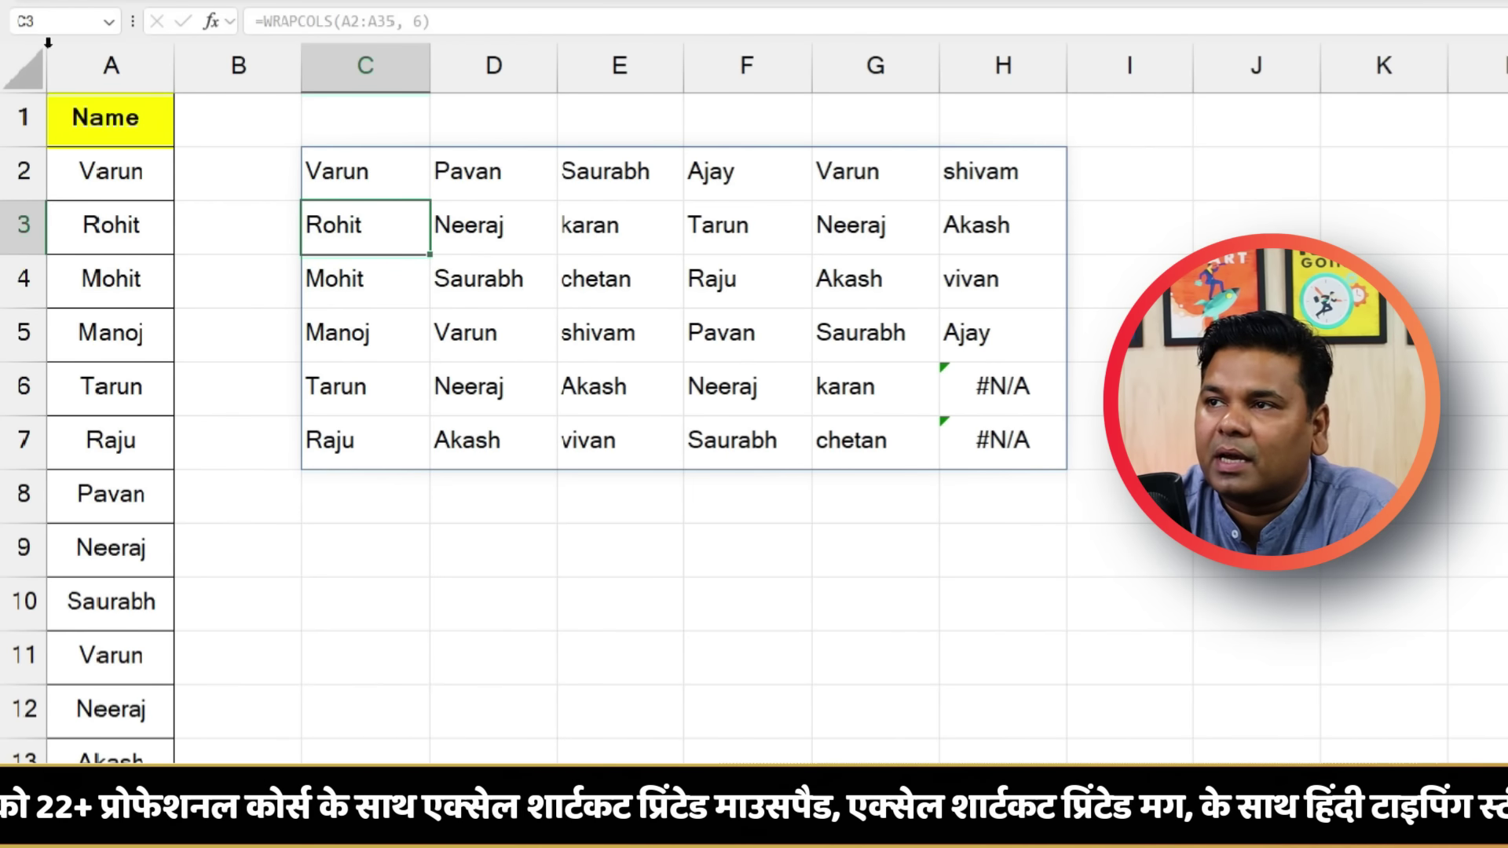
Review the wrapped names in columns C to F, then open C2's formula for editing
left_click(377, 278)
left_click(380, 327)
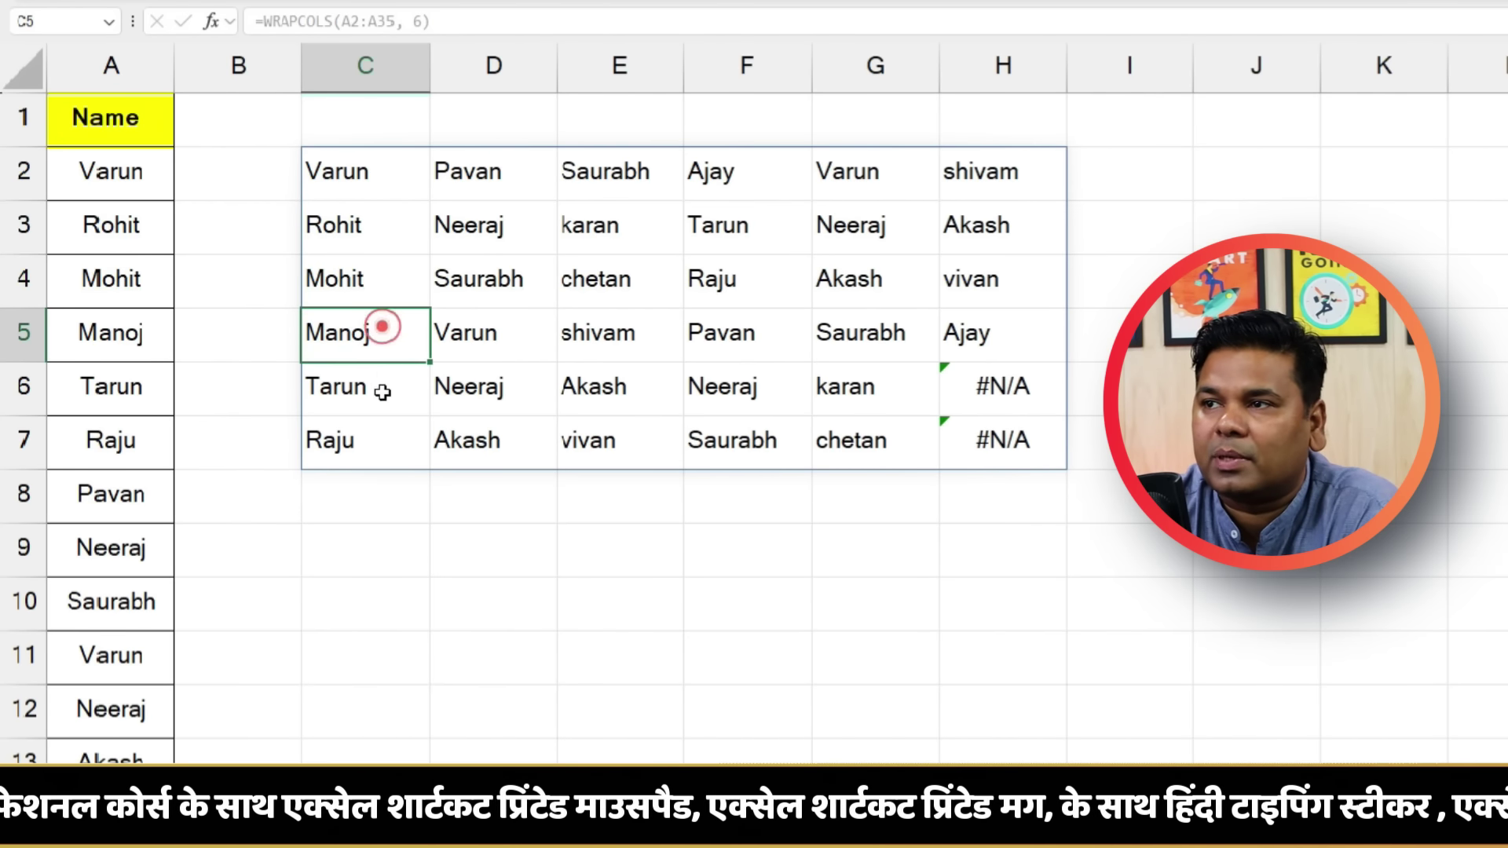
left_click(373, 476)
left_click_drag(463, 157, 521, 440)
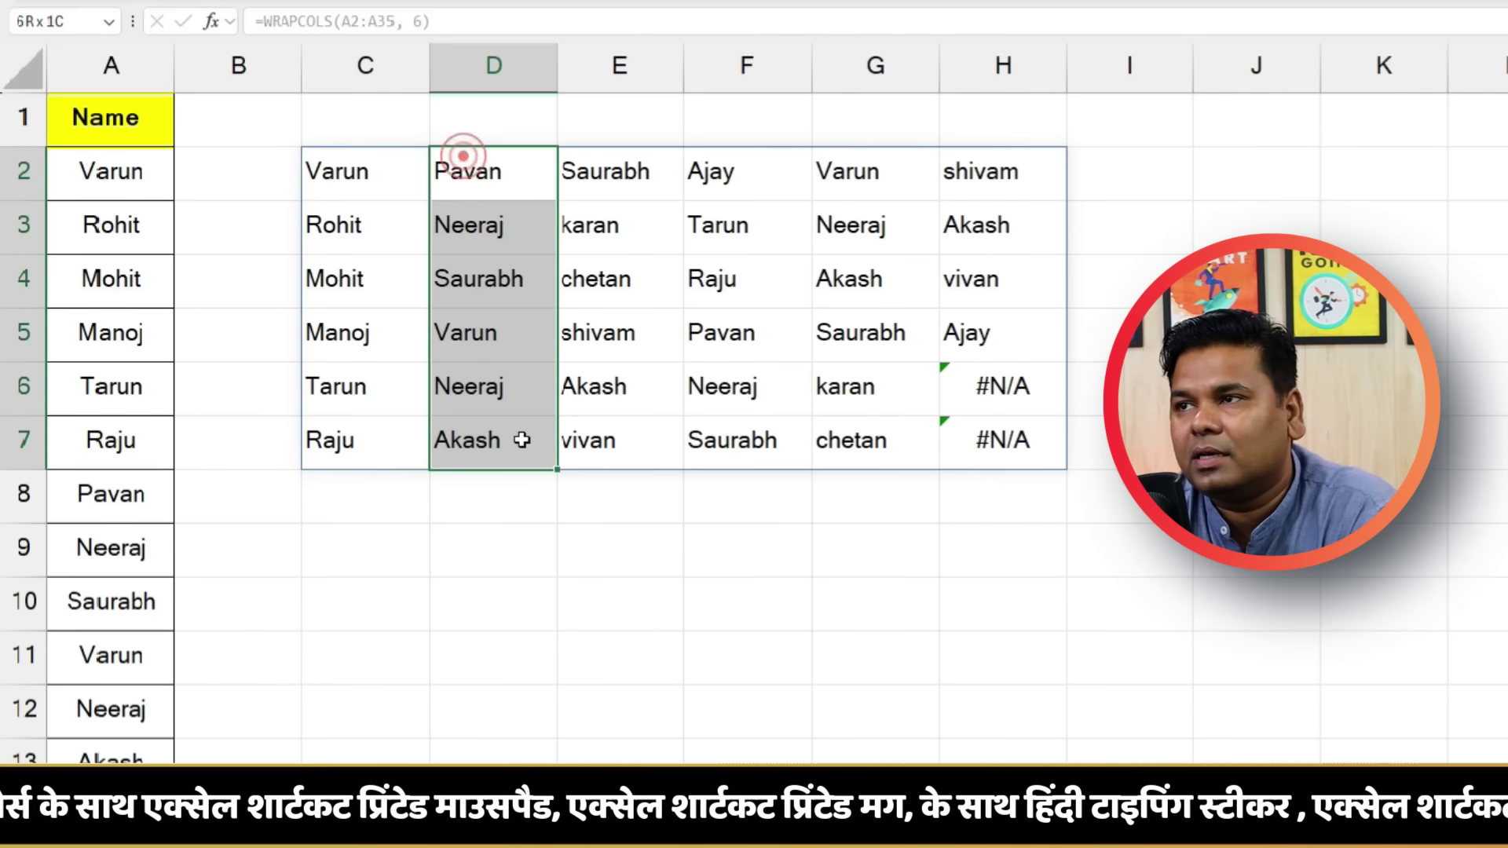
left_click_drag(602, 152, 661, 456)
left_click_drag(724, 173, 746, 495)
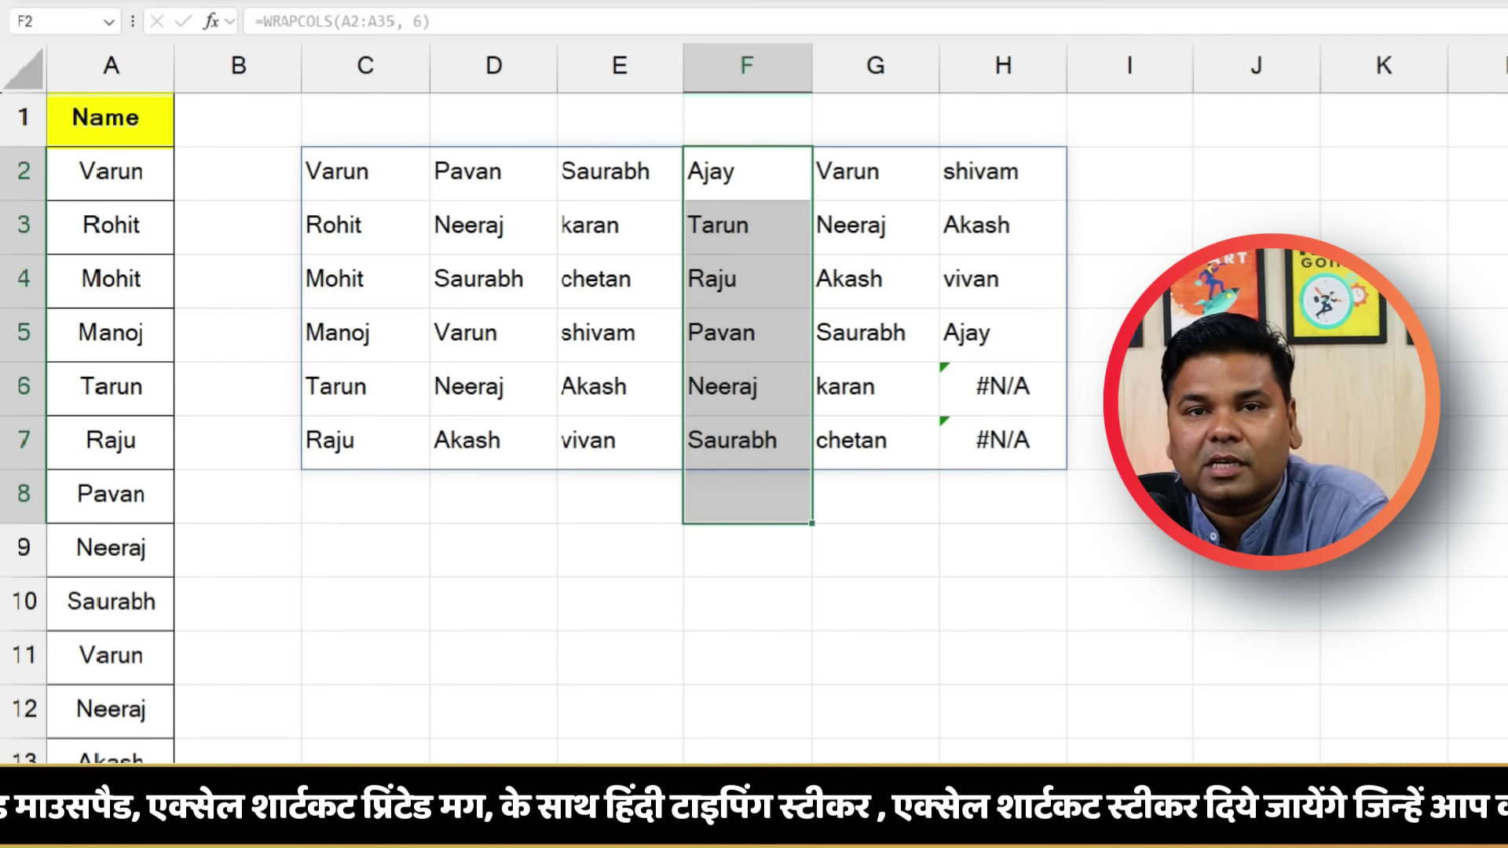
left_click(409, 160)
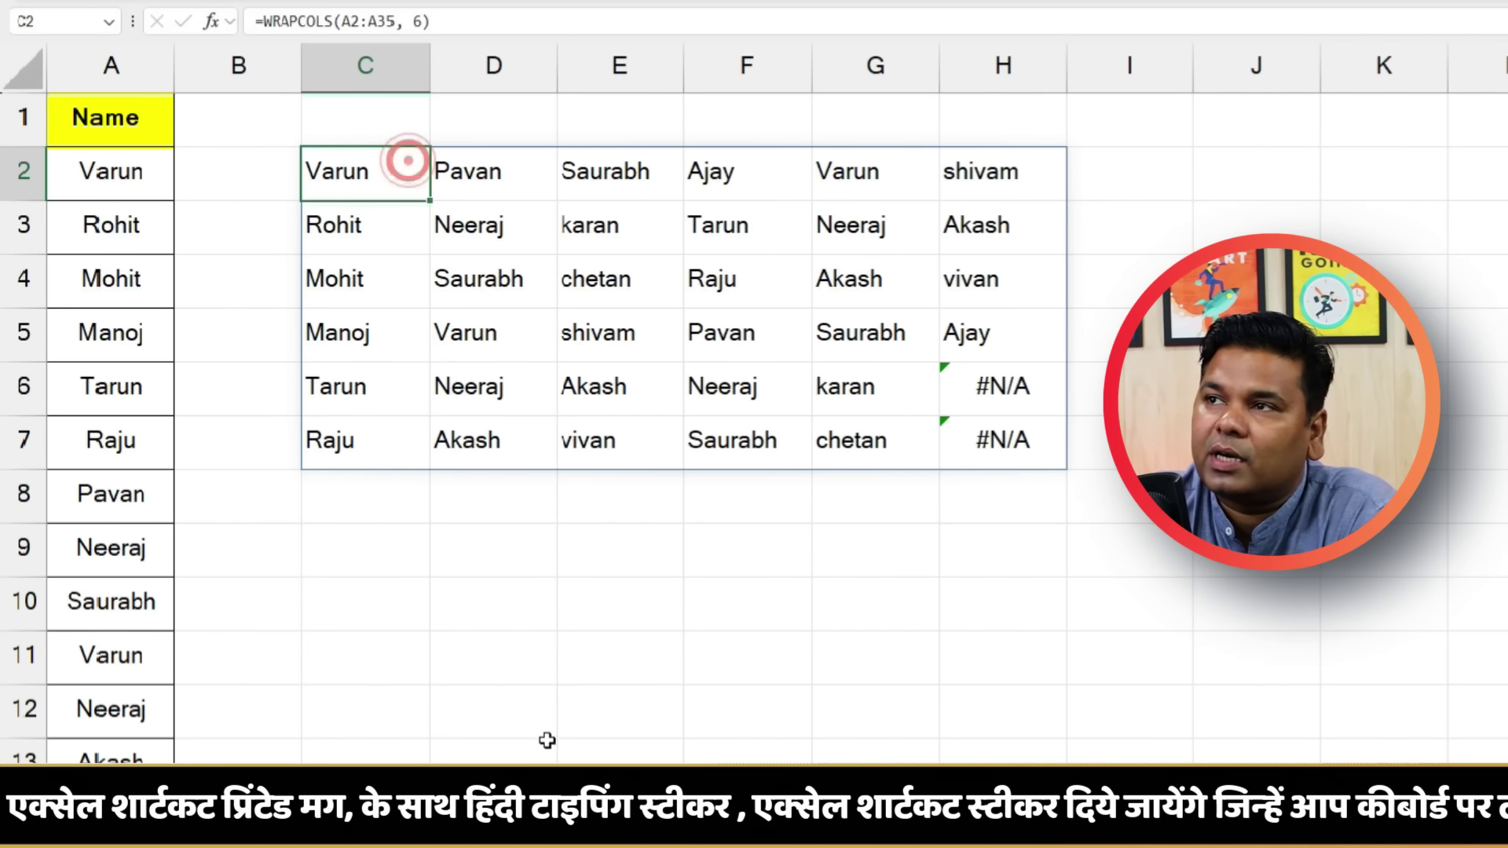
double_click(419, 20)
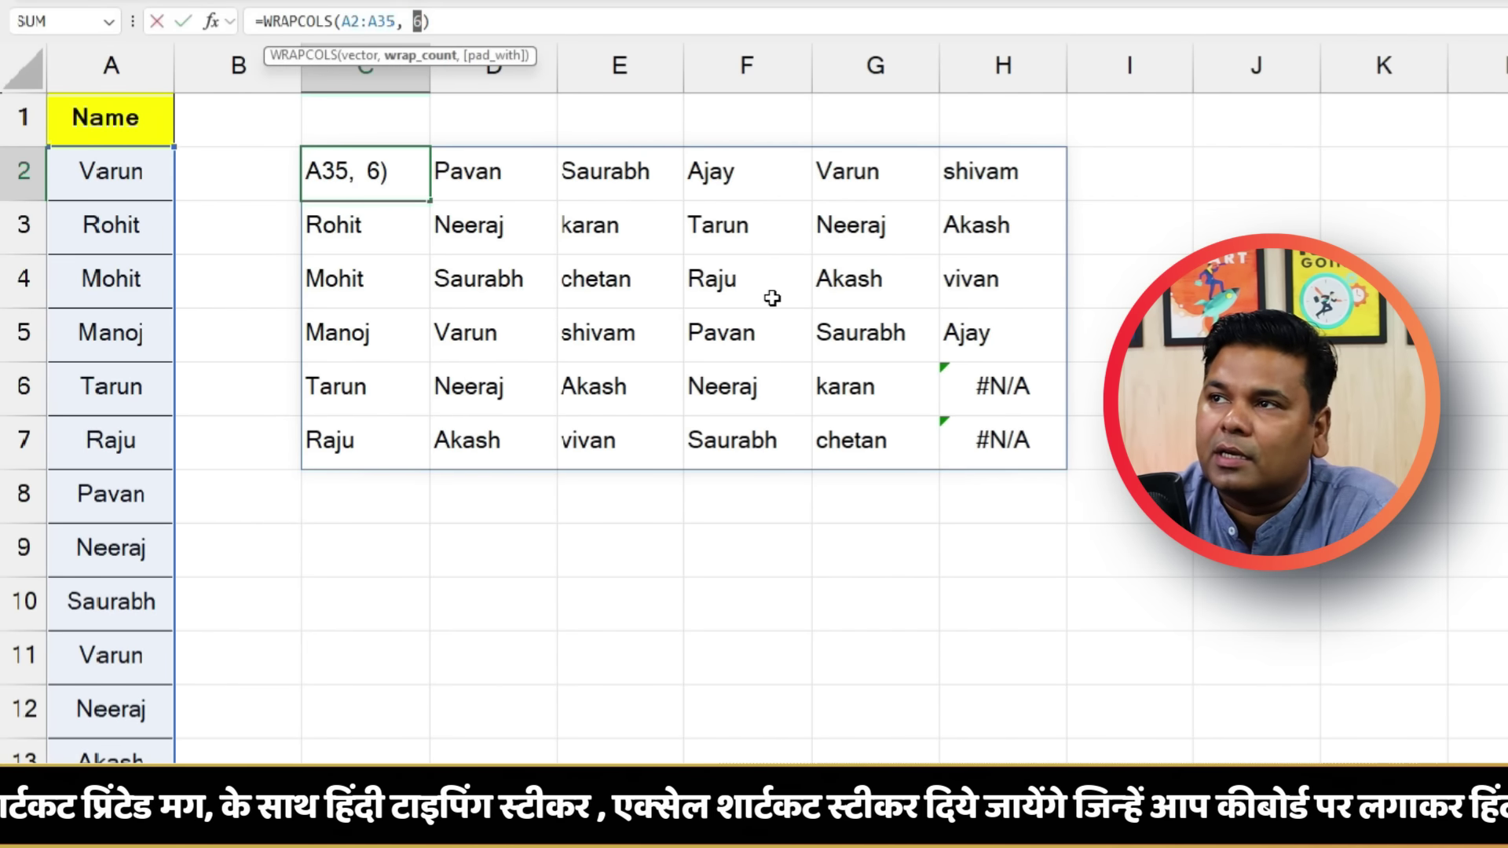
type("3")
Change the WRAPCOLS wrap count in C2 to 3, then to 5, spilling across C2:I6
key("ctrl+Return")
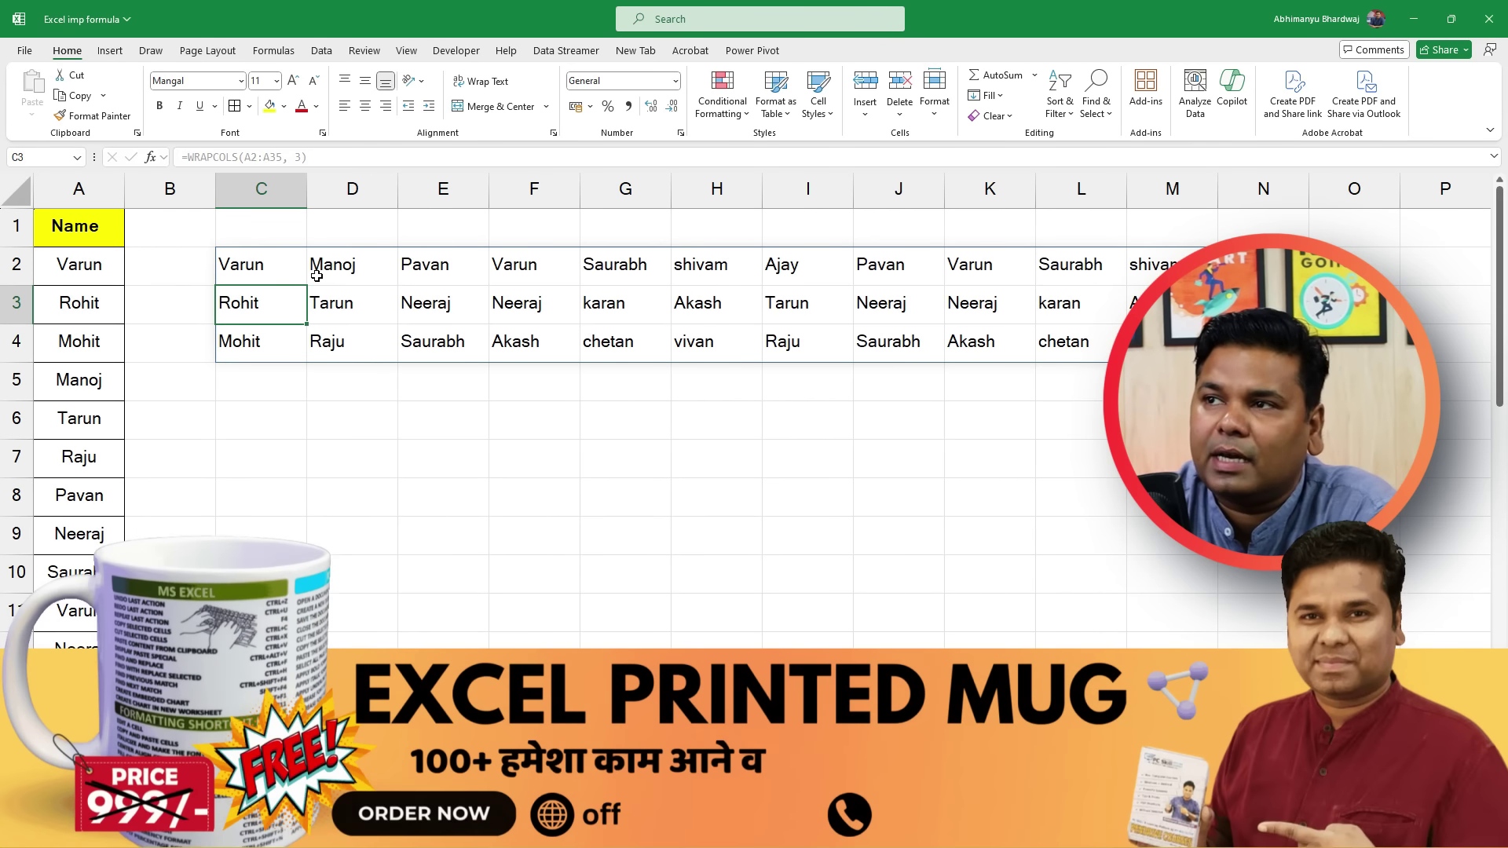
left_click(258, 391)
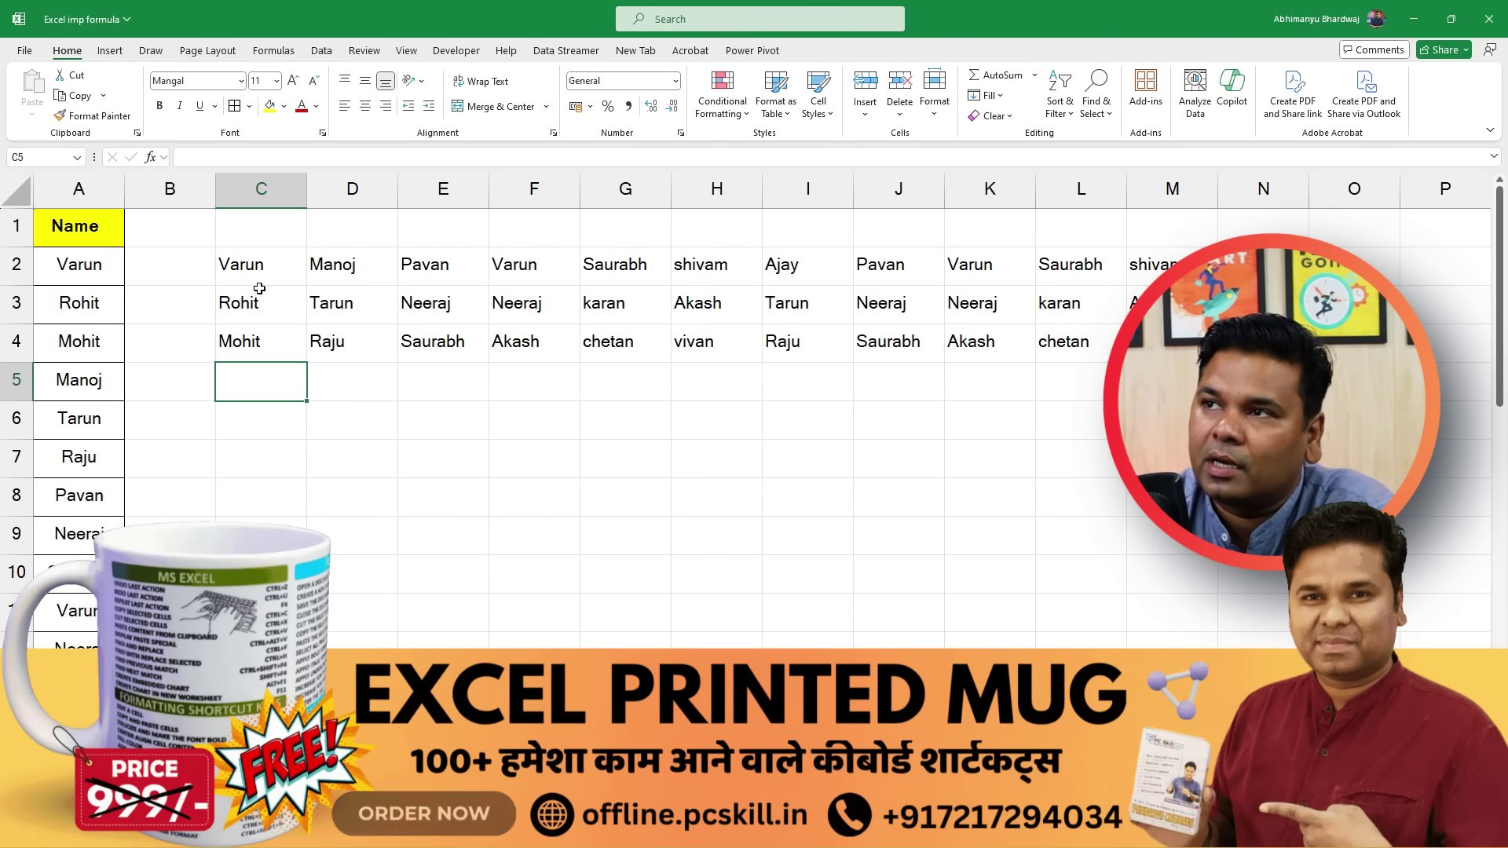
left_click(259, 265)
double_click(259, 265)
left_click(299, 157)
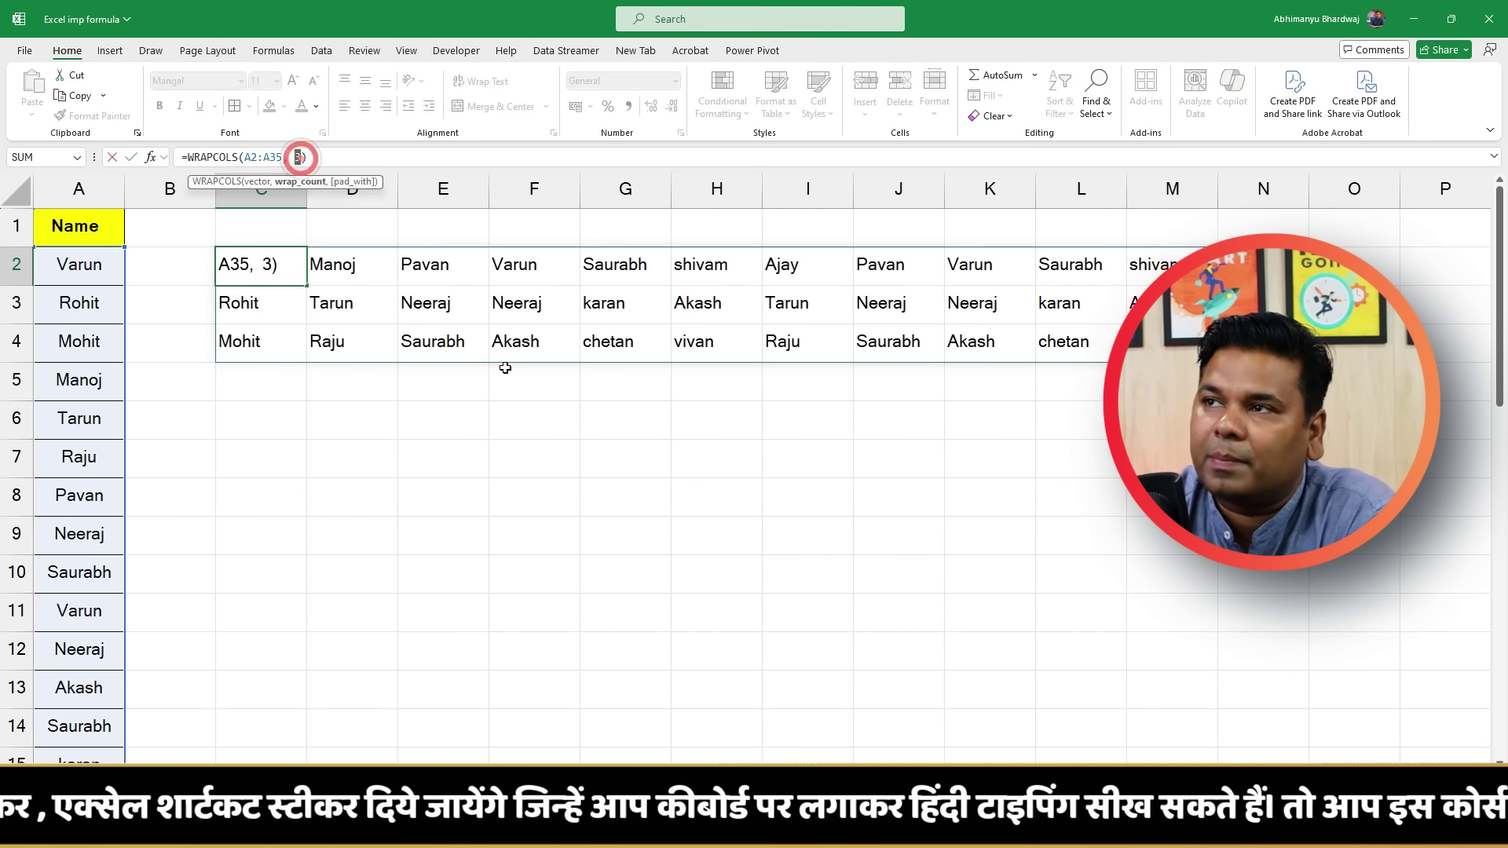
key("Return")
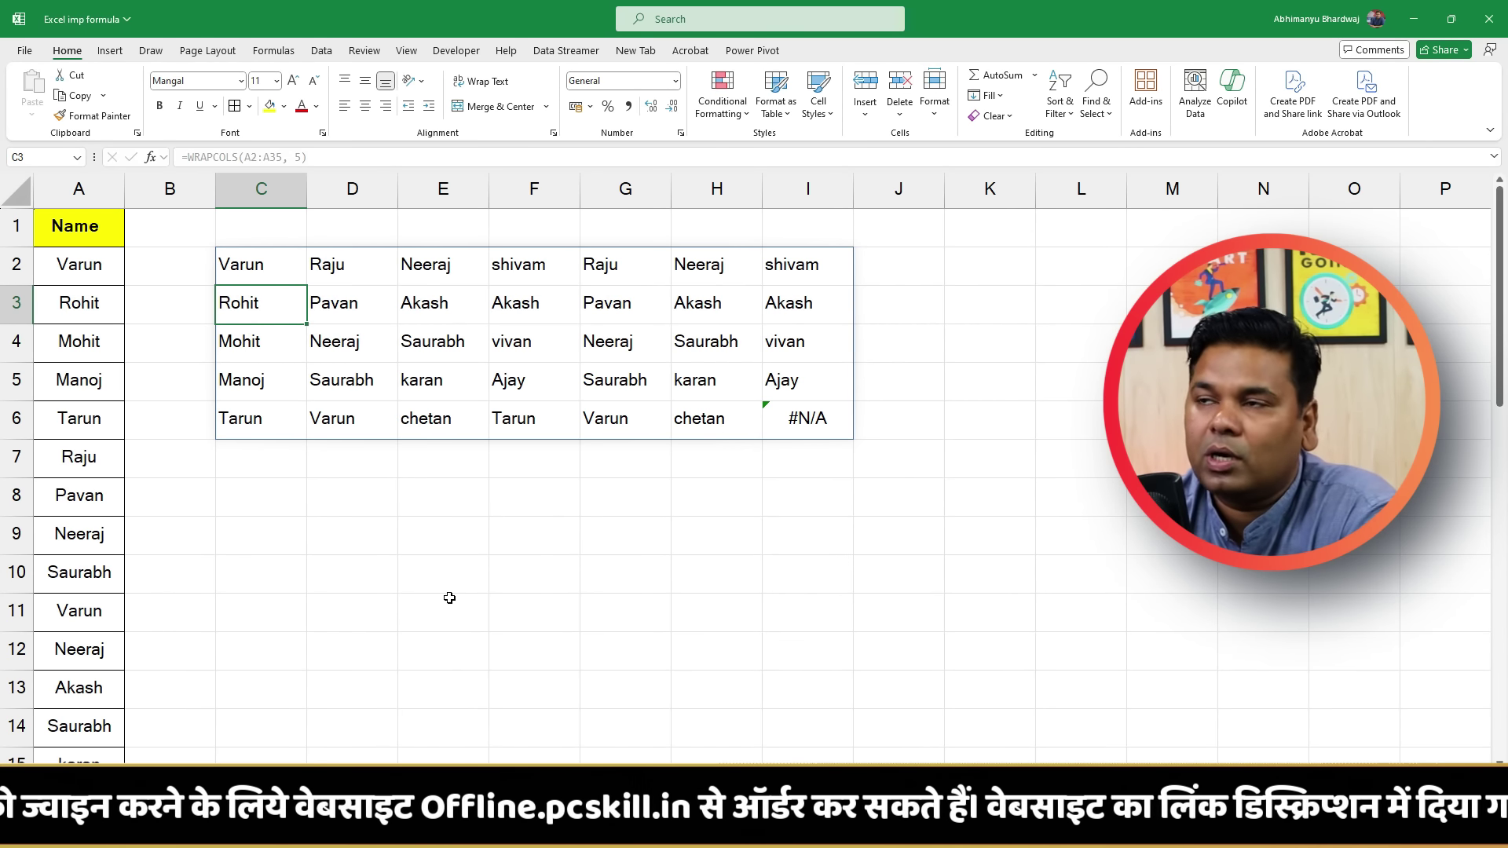
Clear B1:I8 and enter =WRAPROWS(A2:A35, 3) in C2 to lay names three per row
left_click_drag(188, 227, 833, 498)
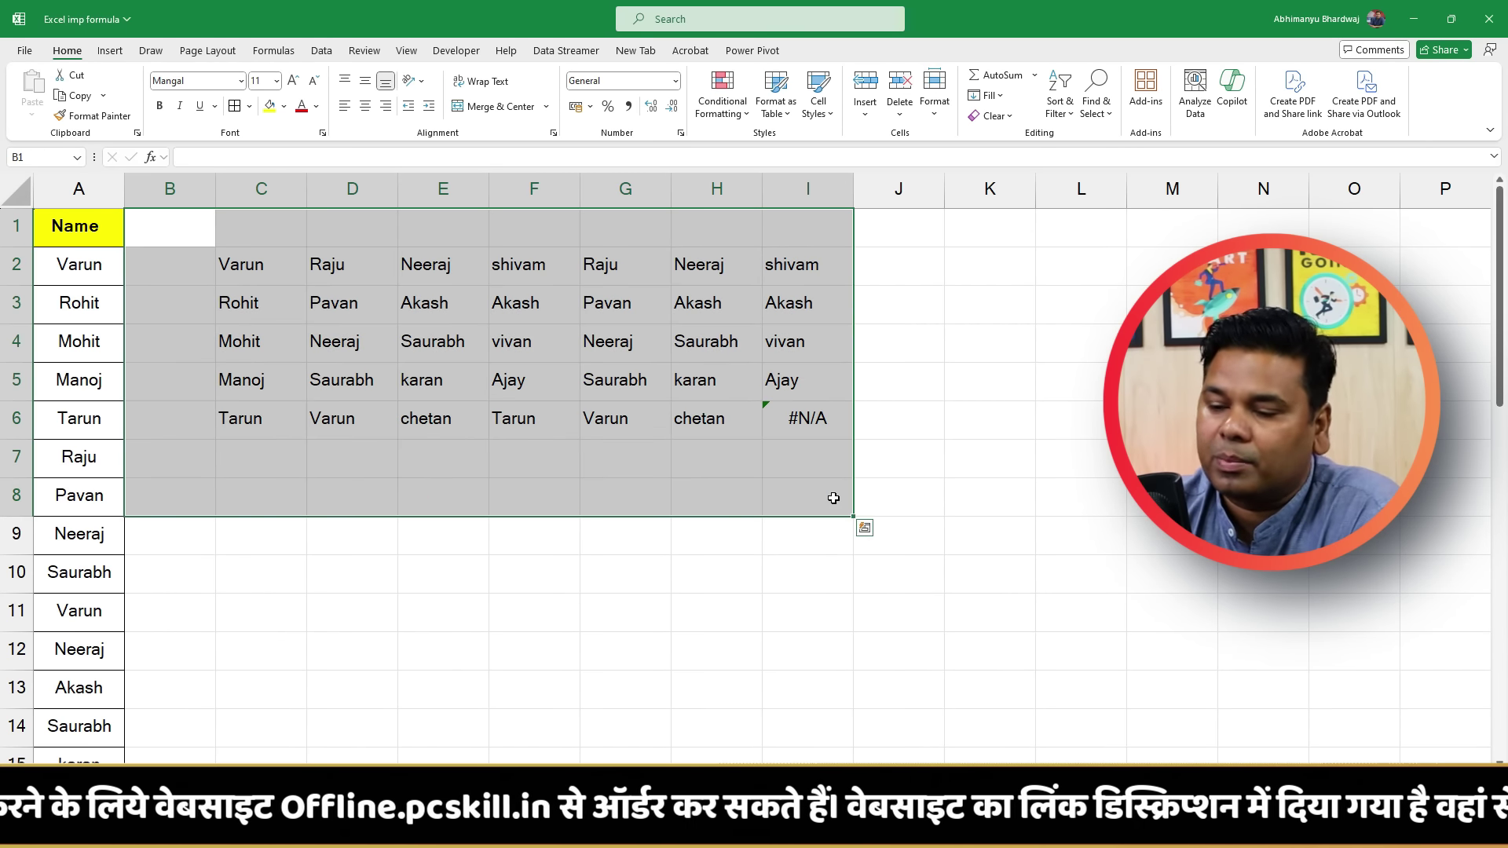
key("Delete")
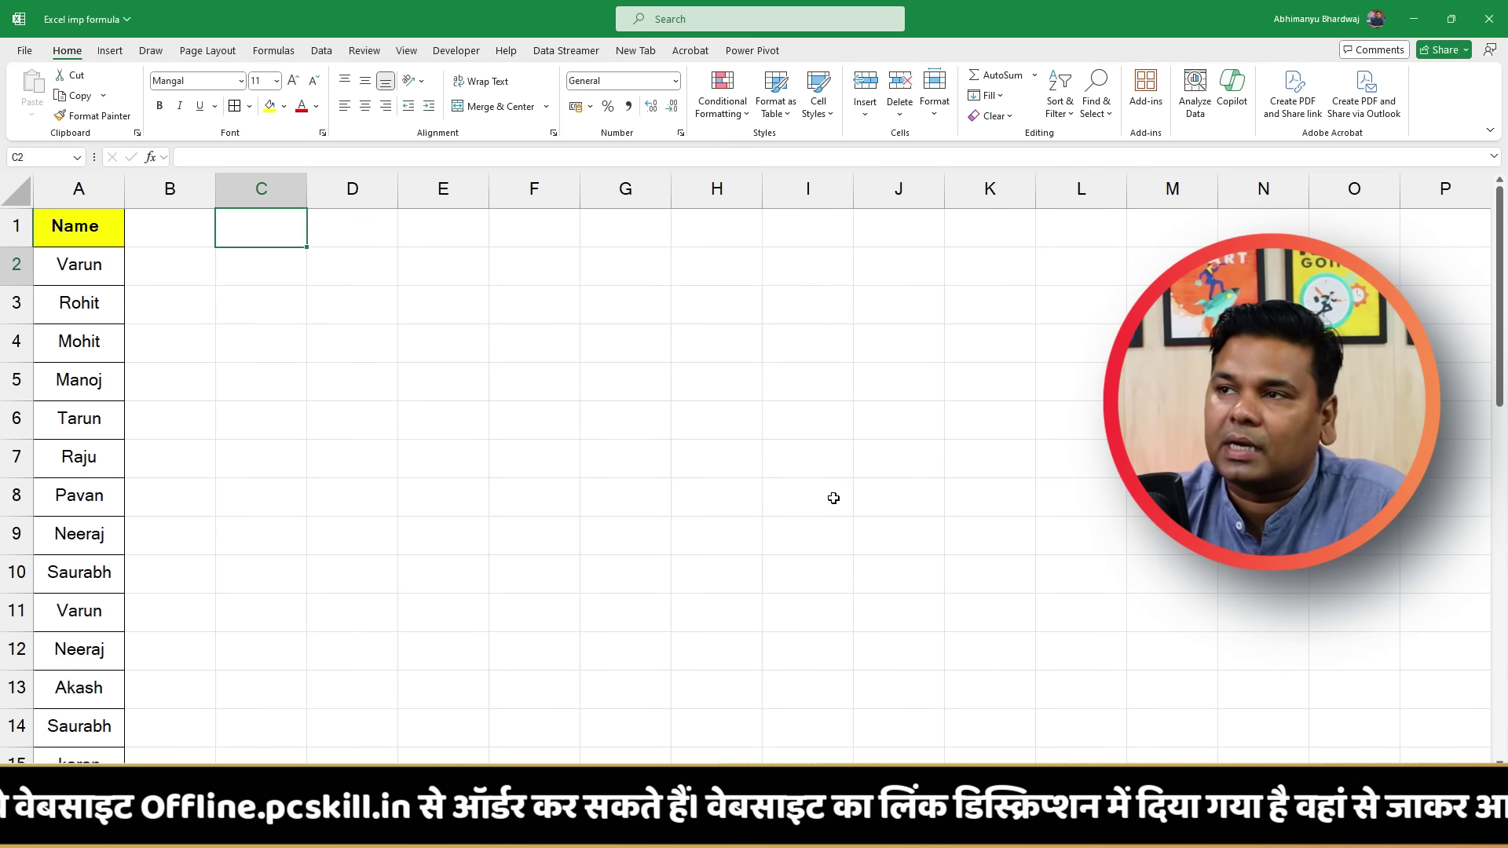
type("=w")
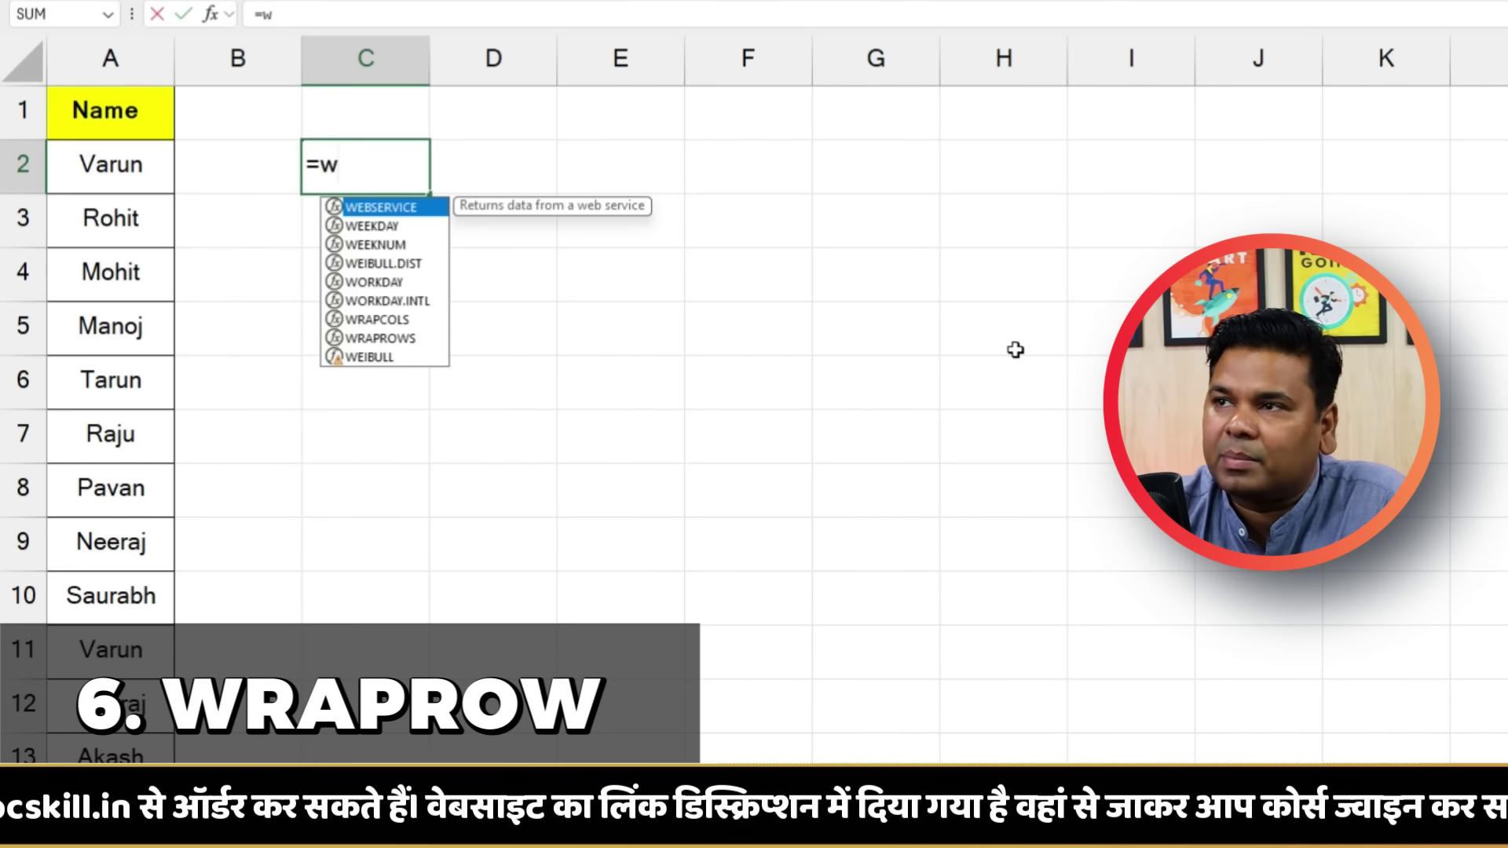
type("ra")
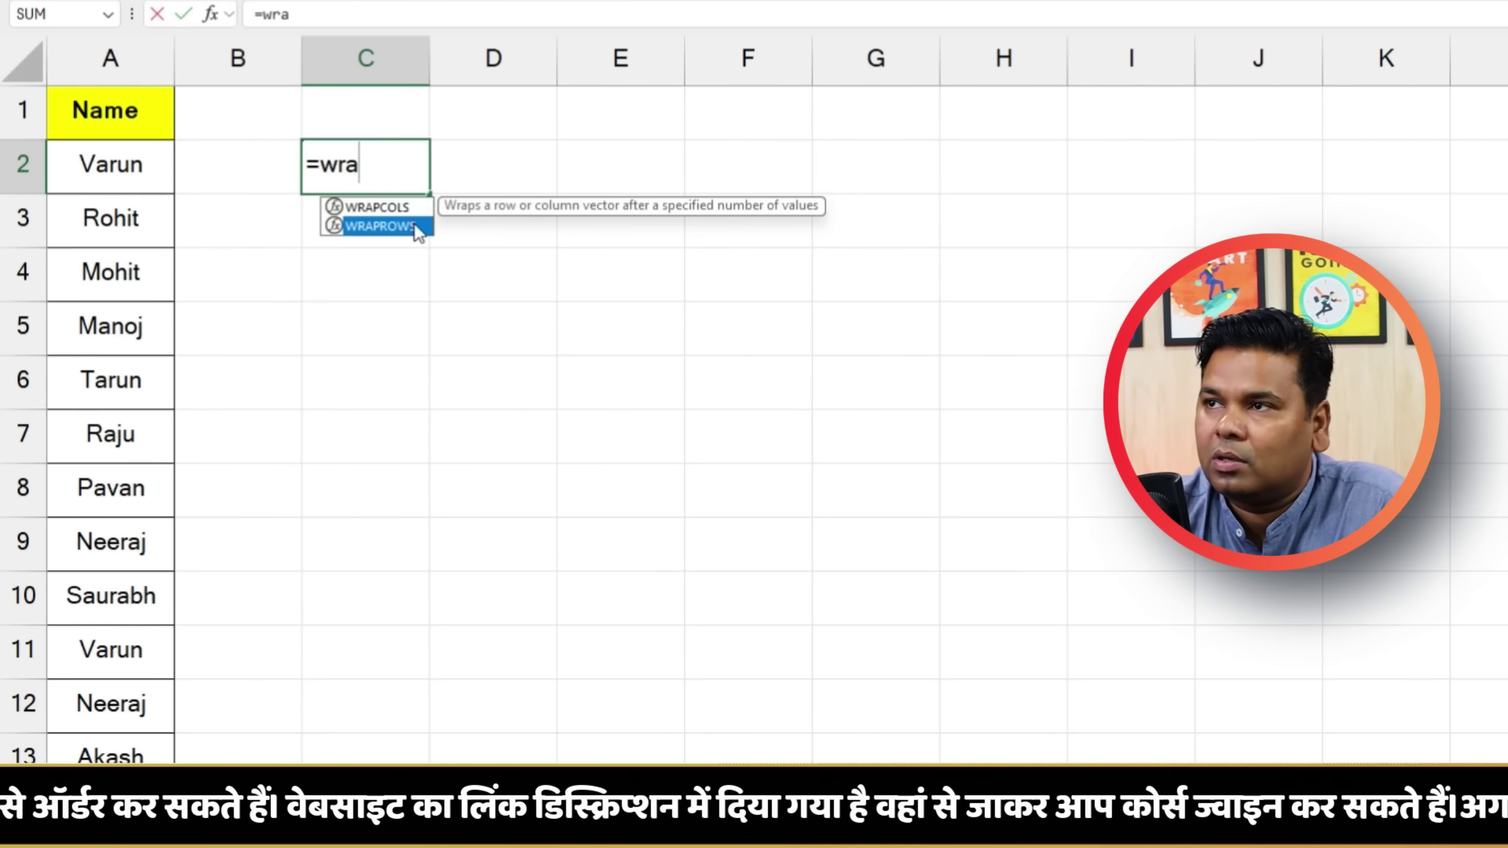
double_click(414, 227)
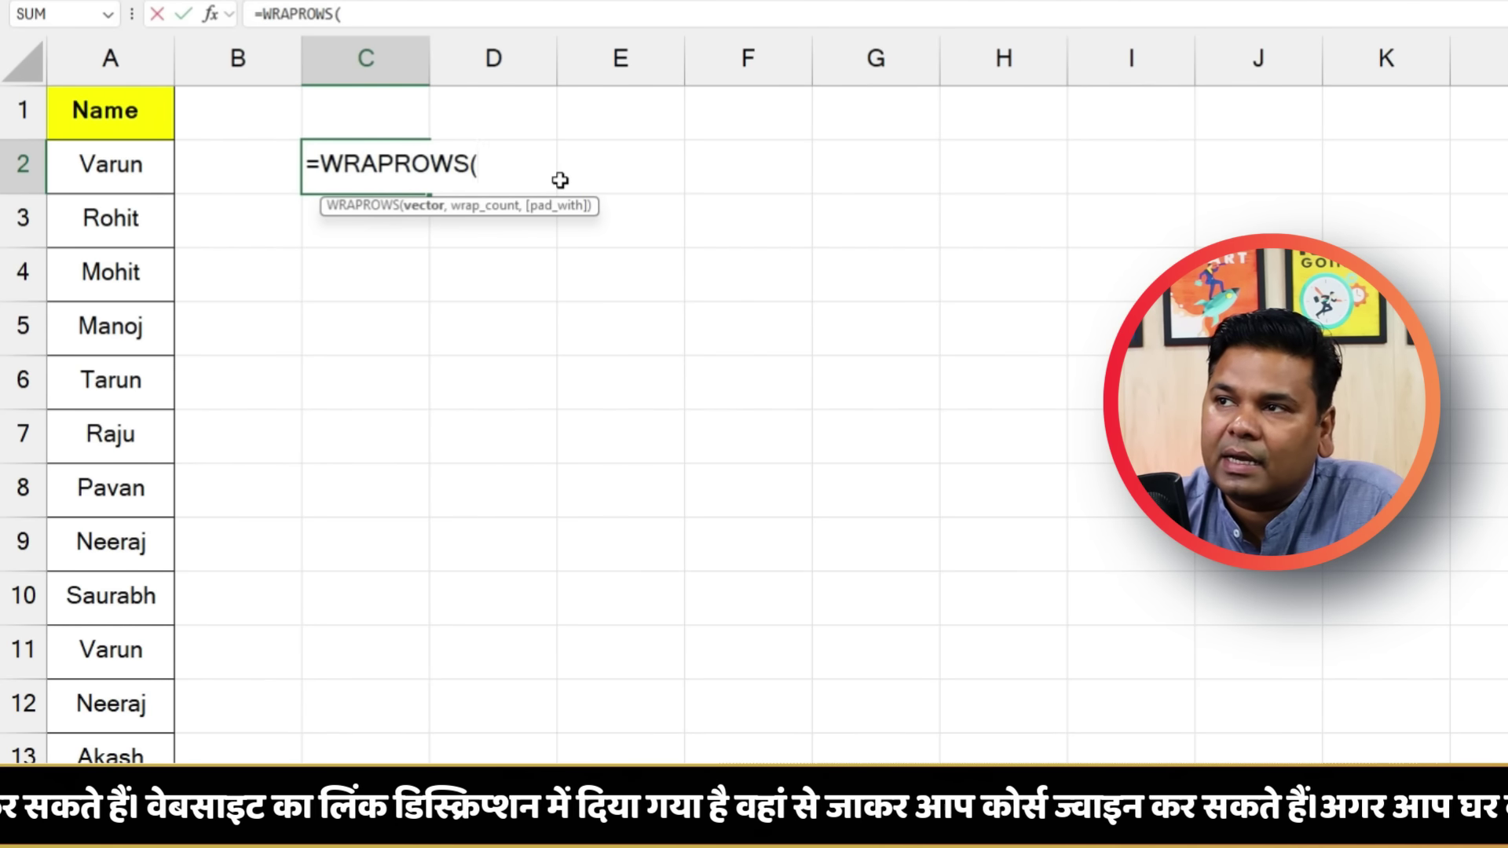
left_click_drag(110, 165, 109, 758)
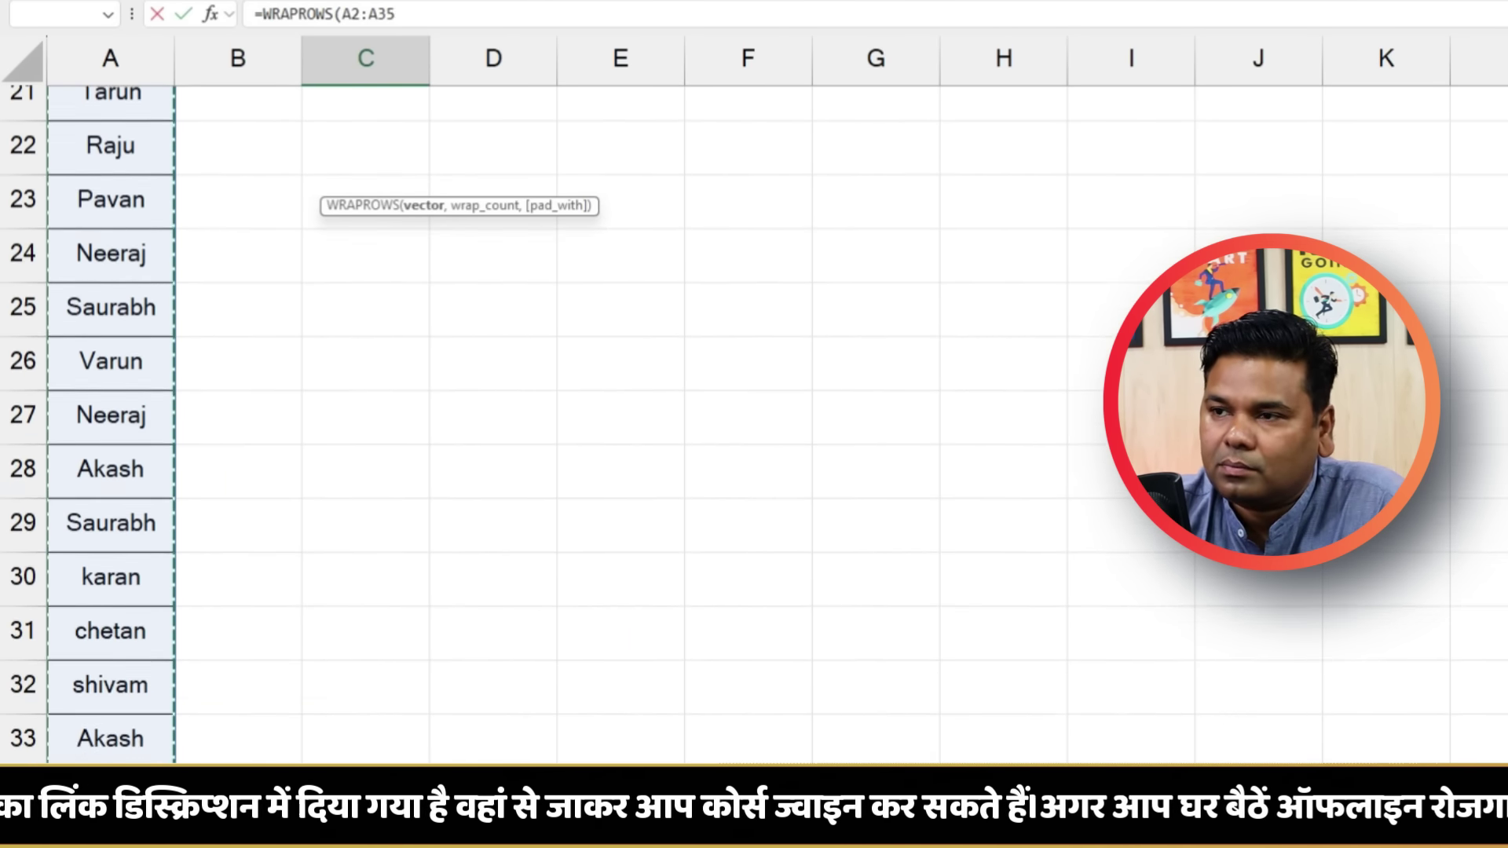
scroll(482, 707, "up", 4)
scroll(673, 465, "up", 3)
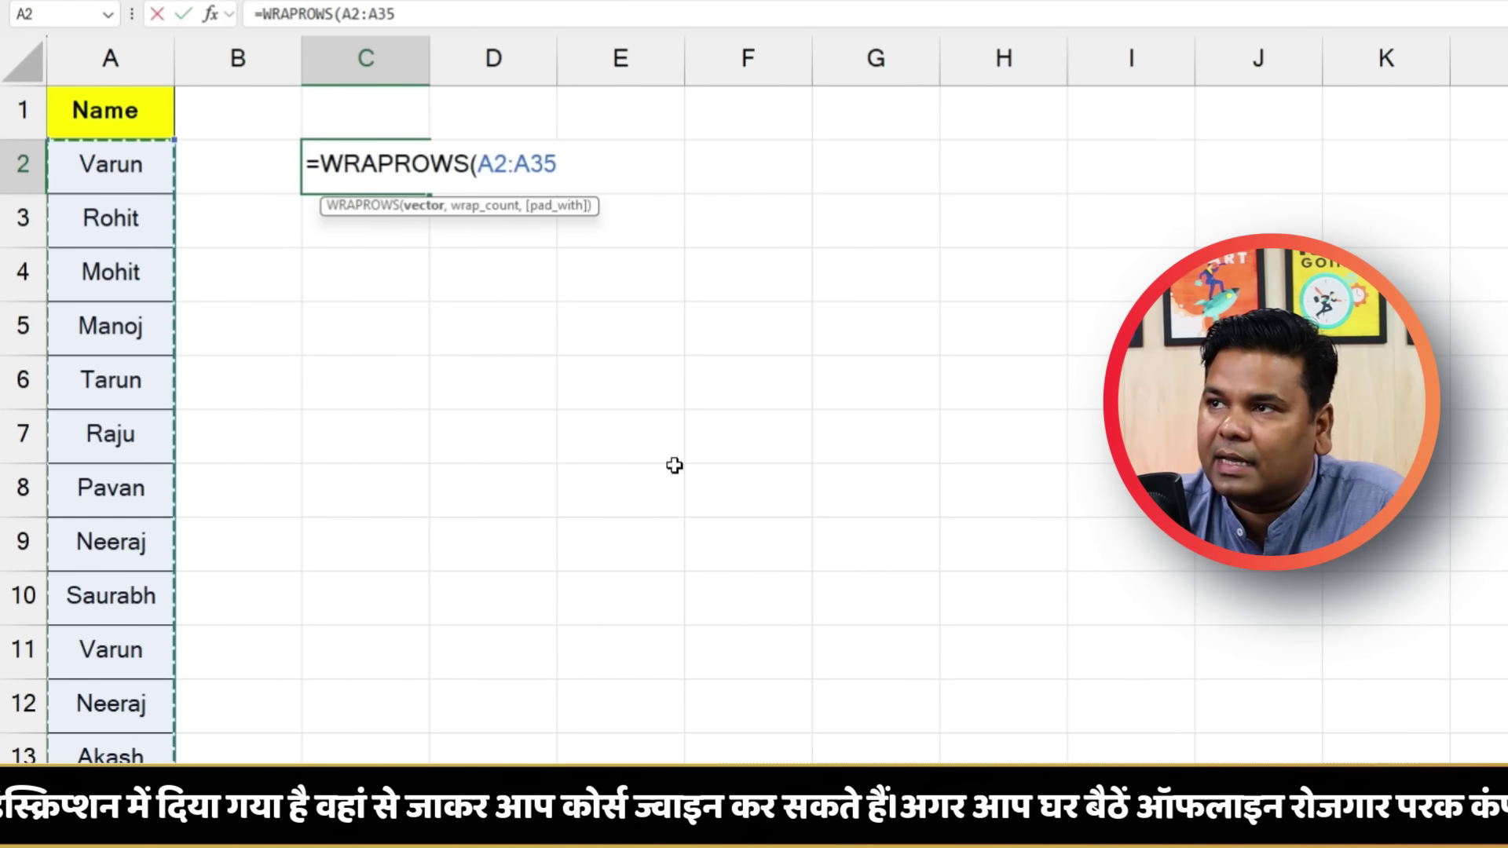
type(", 3")
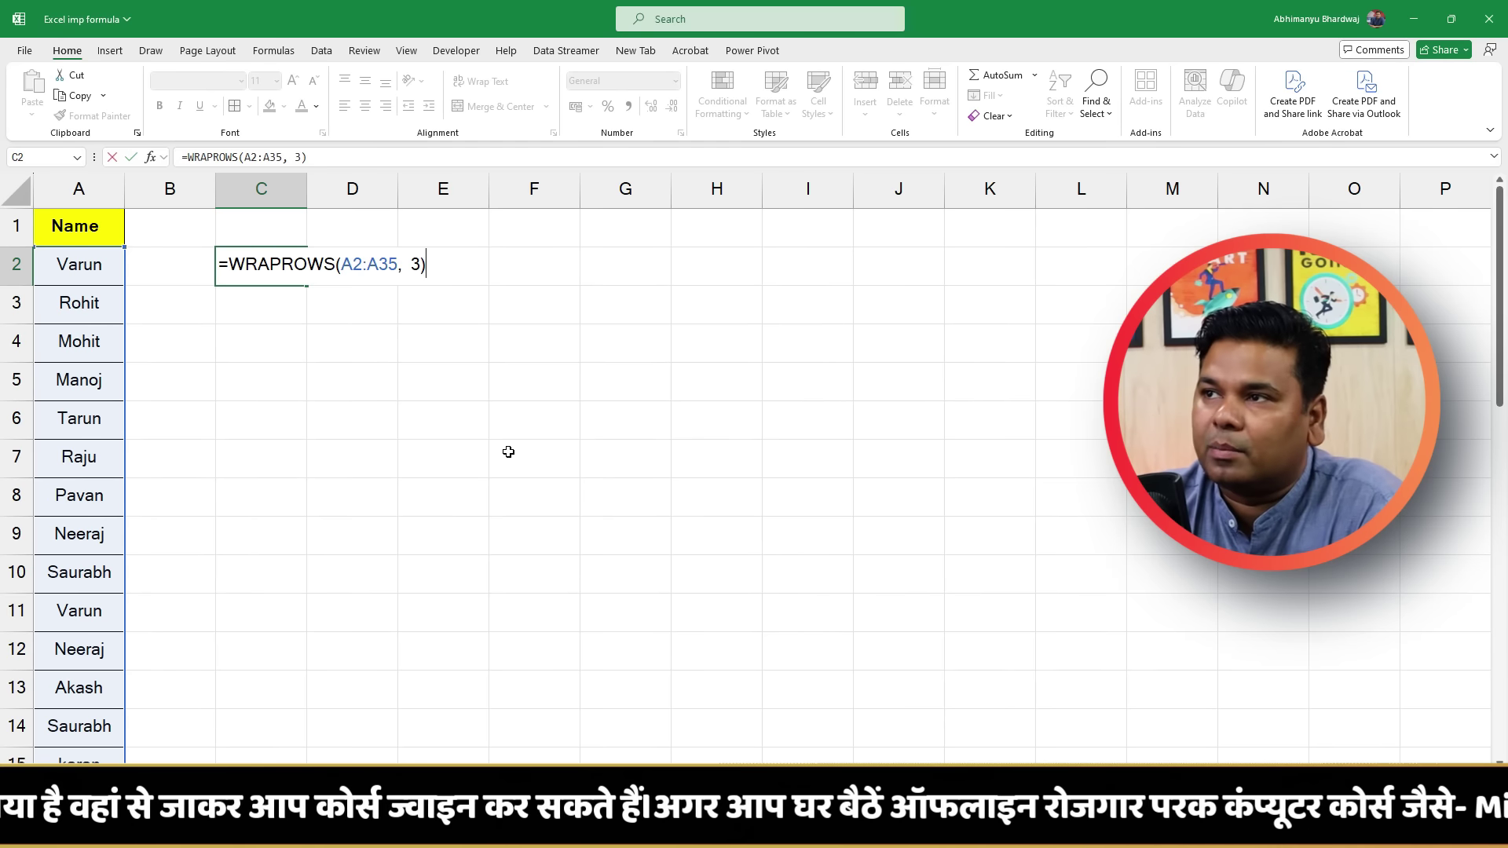
key("Return")
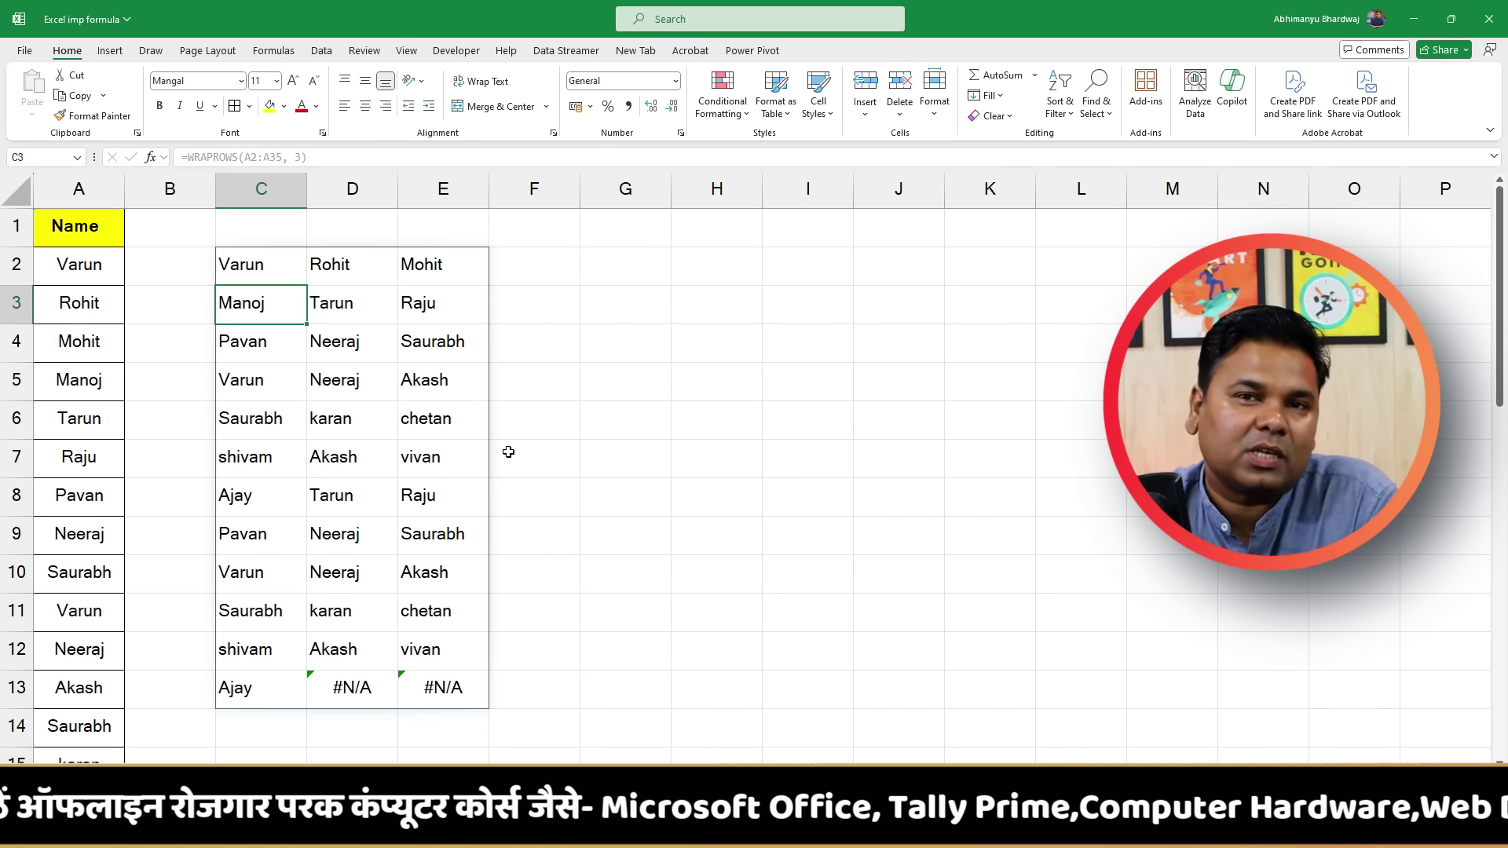
key("shift+F10")
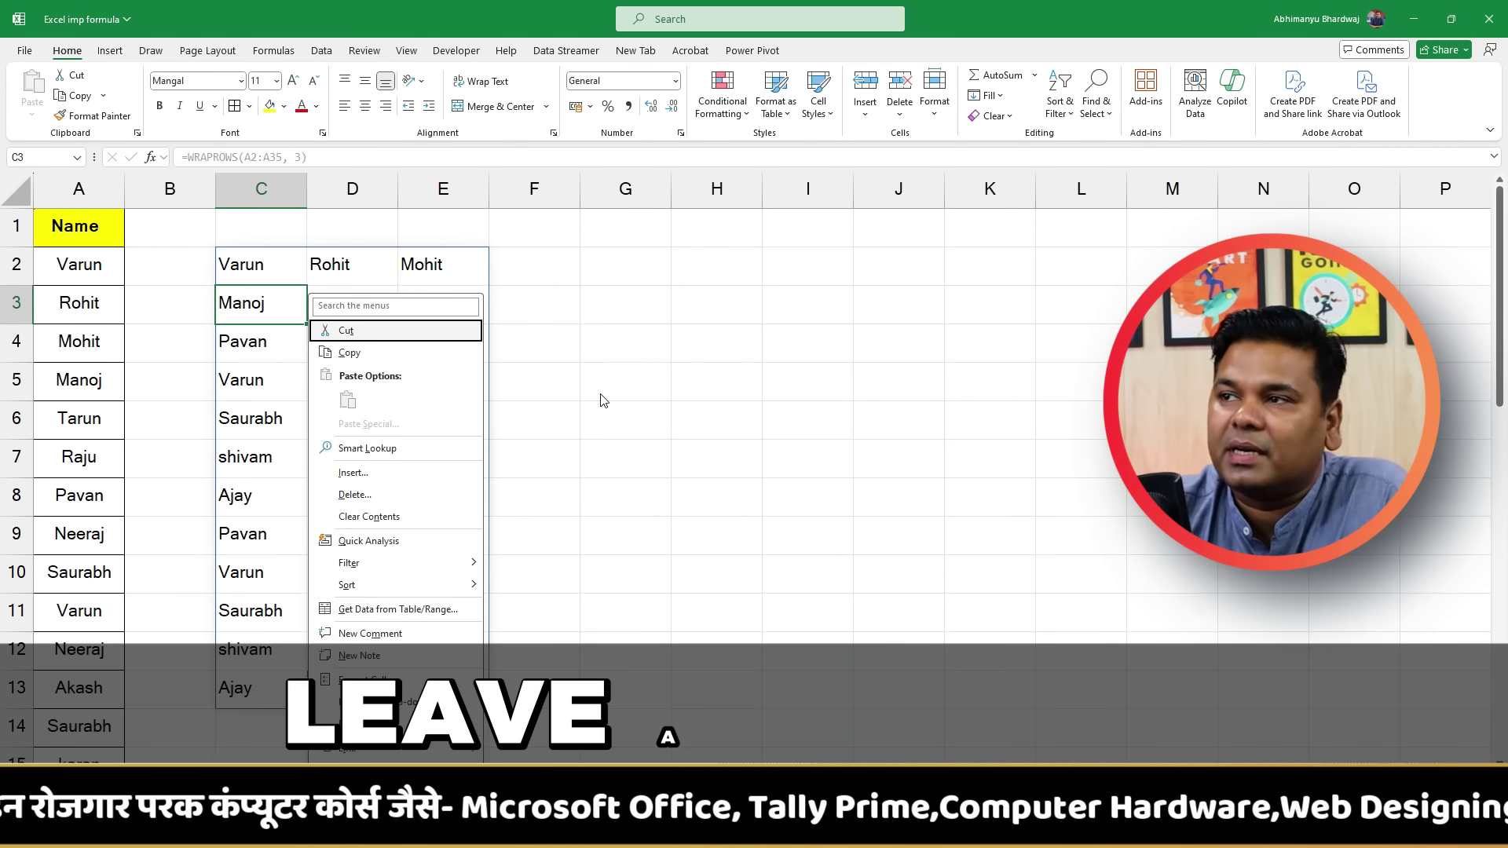
Dismiss the cell context menu to reveal the WRAPROWS names in C2:E13
left_click(598, 384)
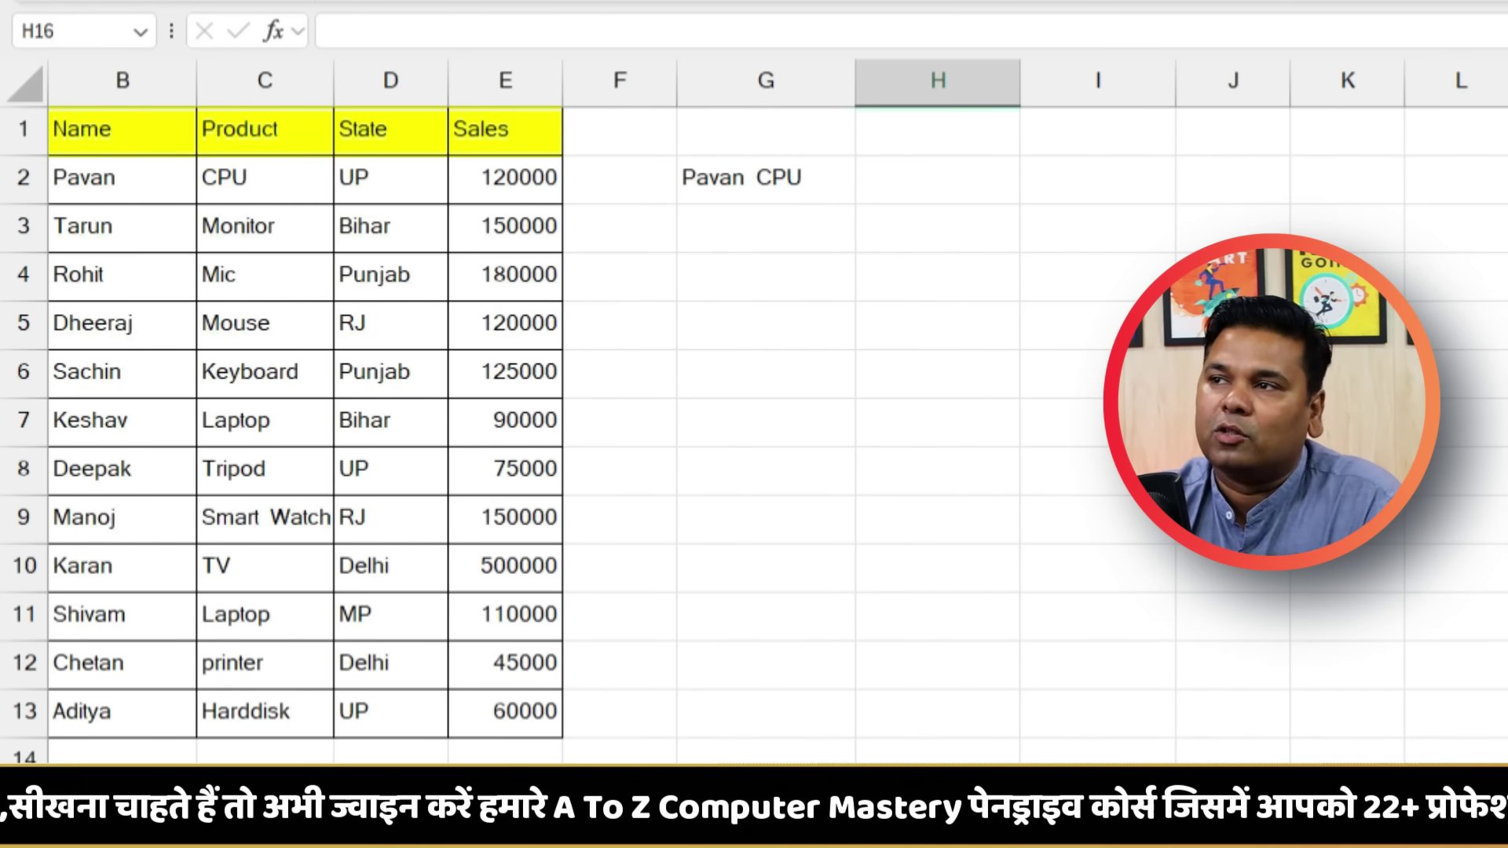
Select G2 on the sales sheet to view its =TEXTJOIN(" ", ,B2,C2) formula
left_click(717, 187)
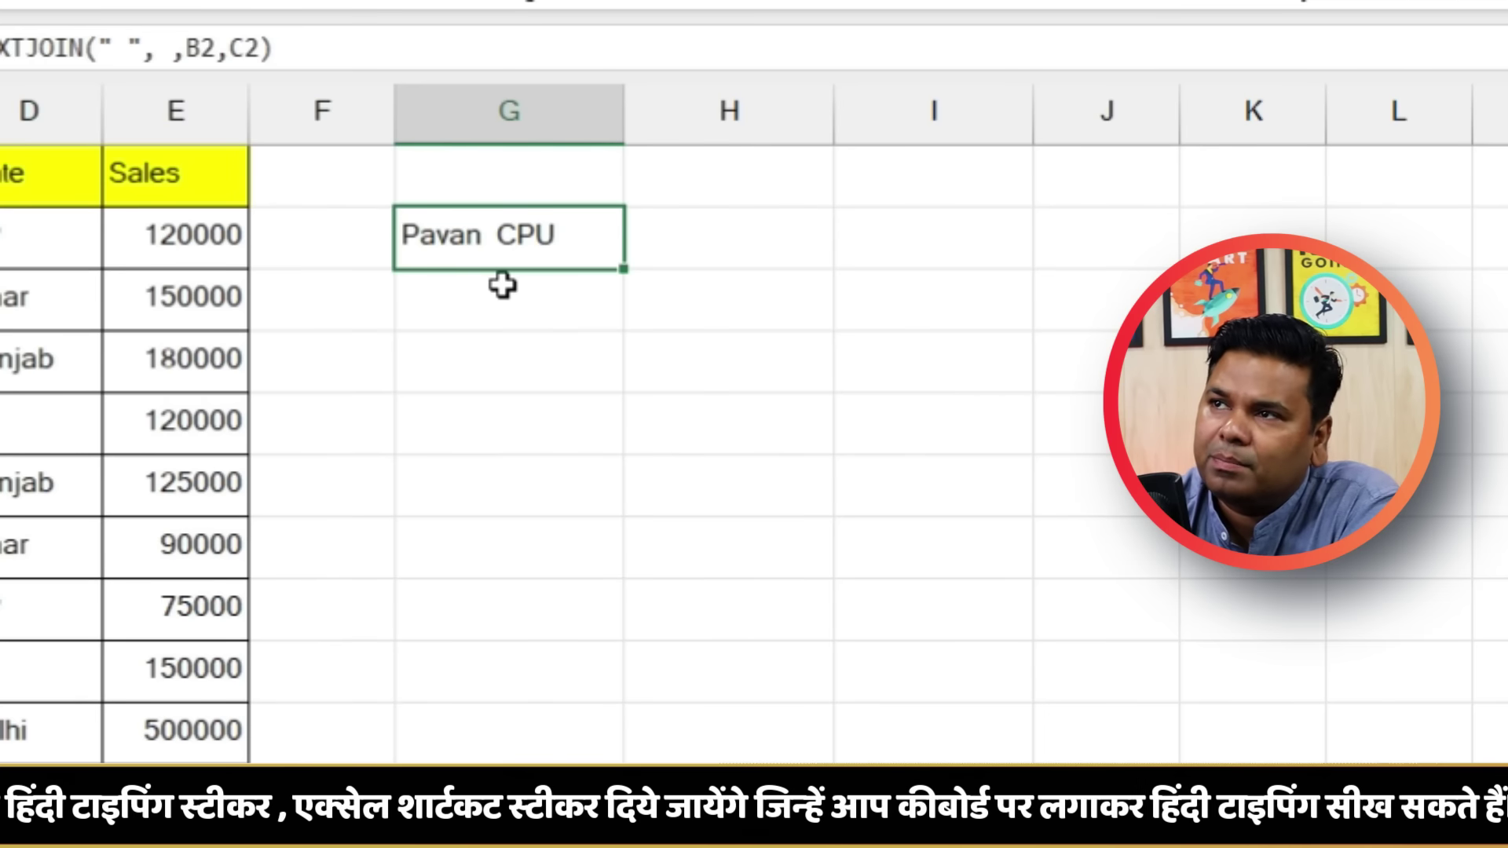
Start a TEXTJOIN formula in G3 with a space delimiter and skipped ignore-empty argument
left_click(503, 285)
type("=")
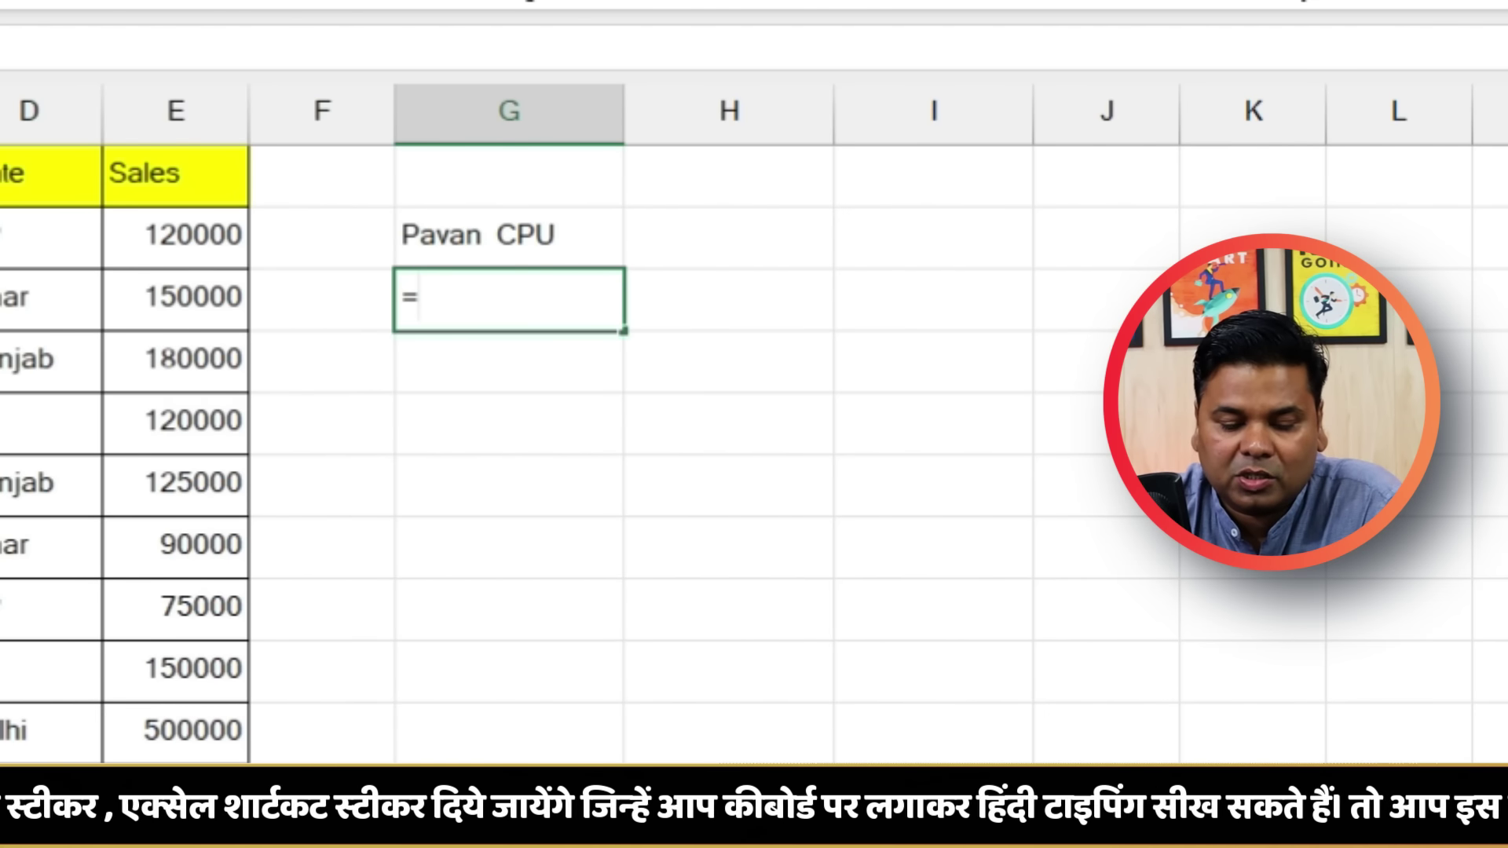
type("text")
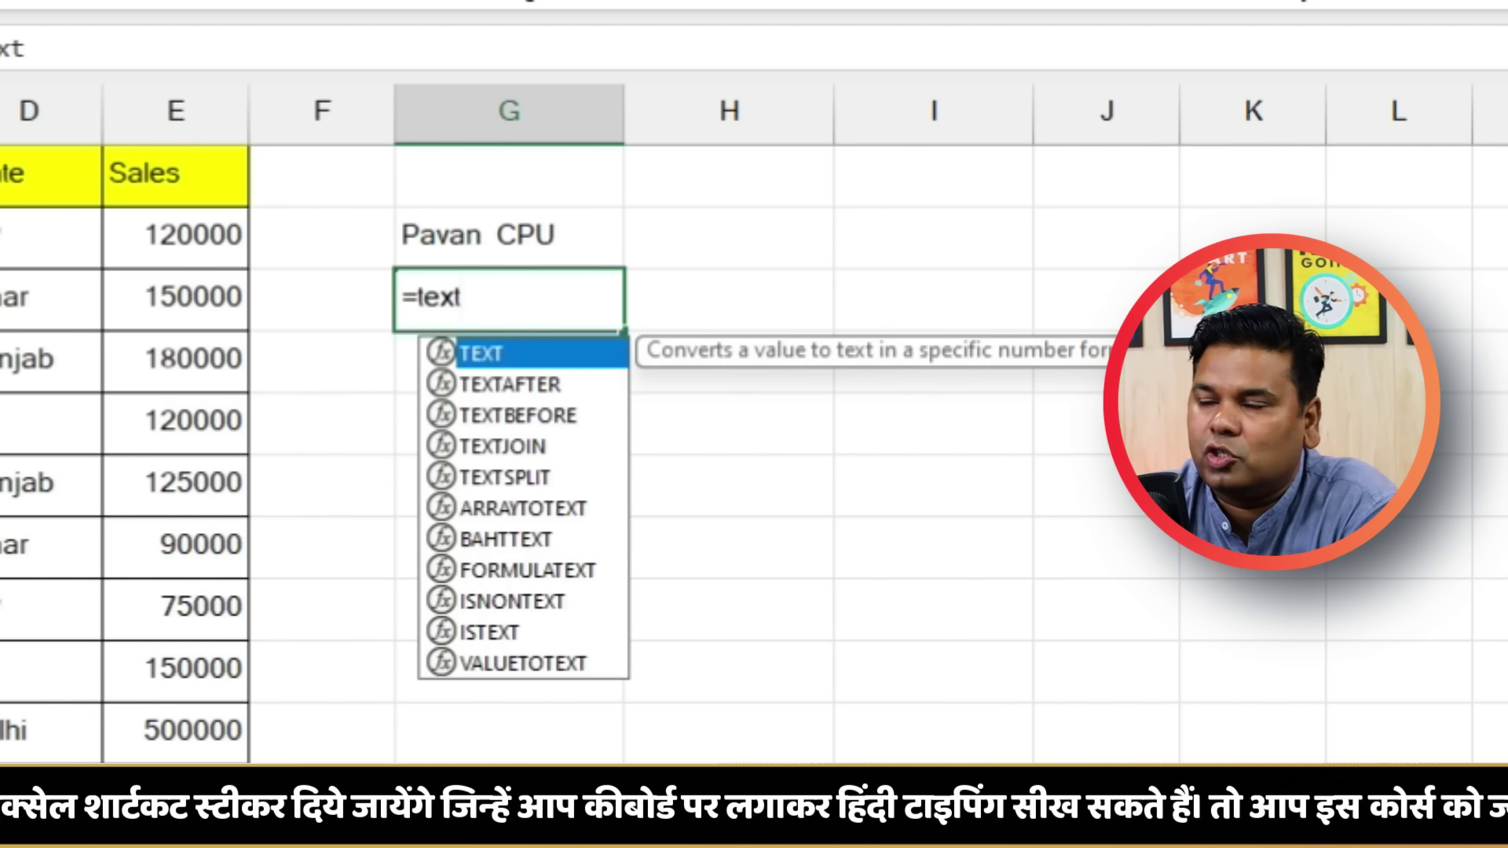
type("j")
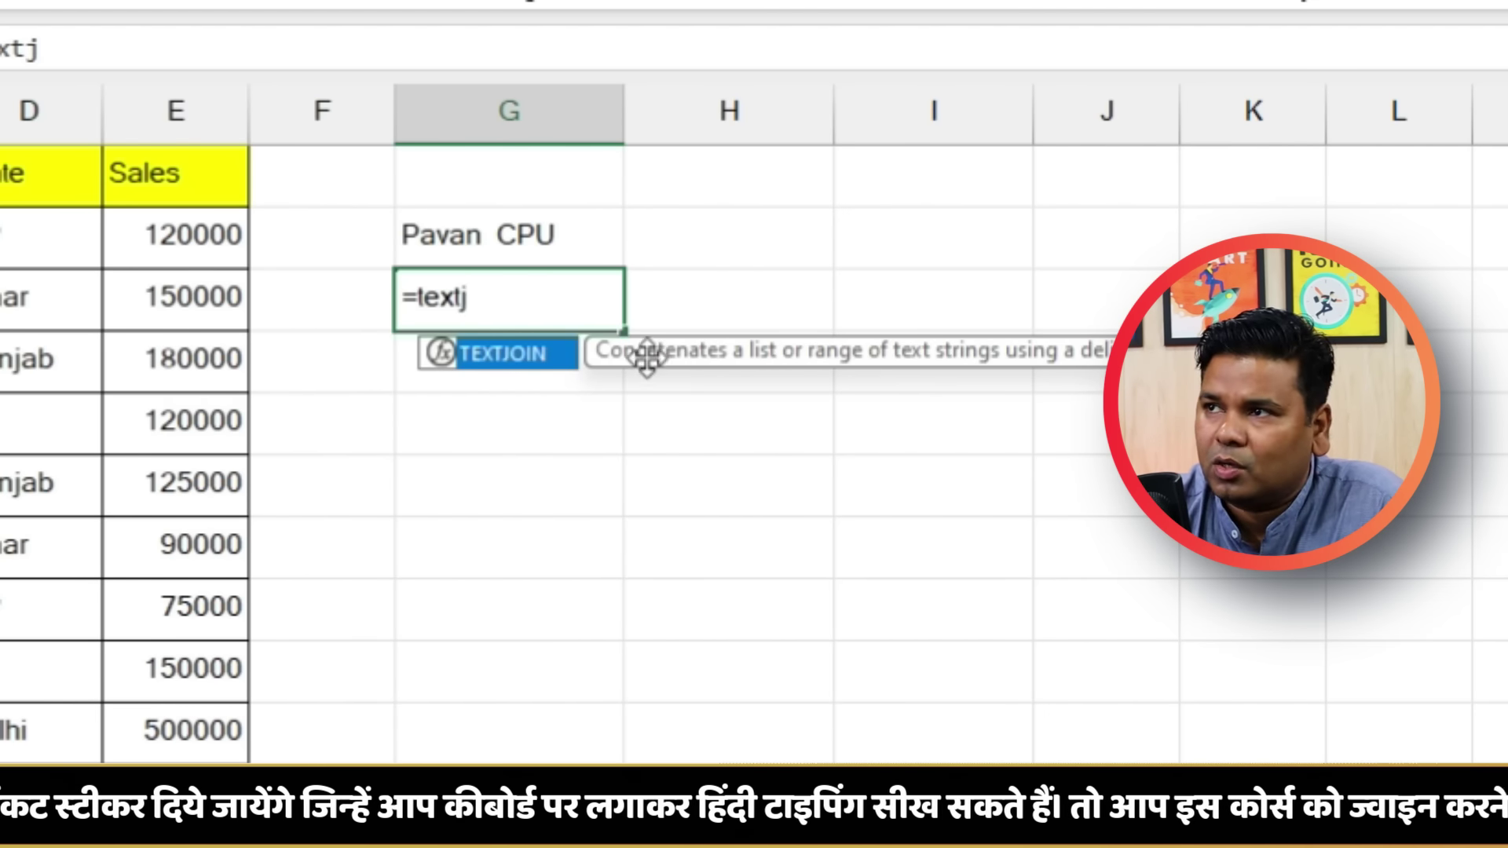
double_click(508, 355)
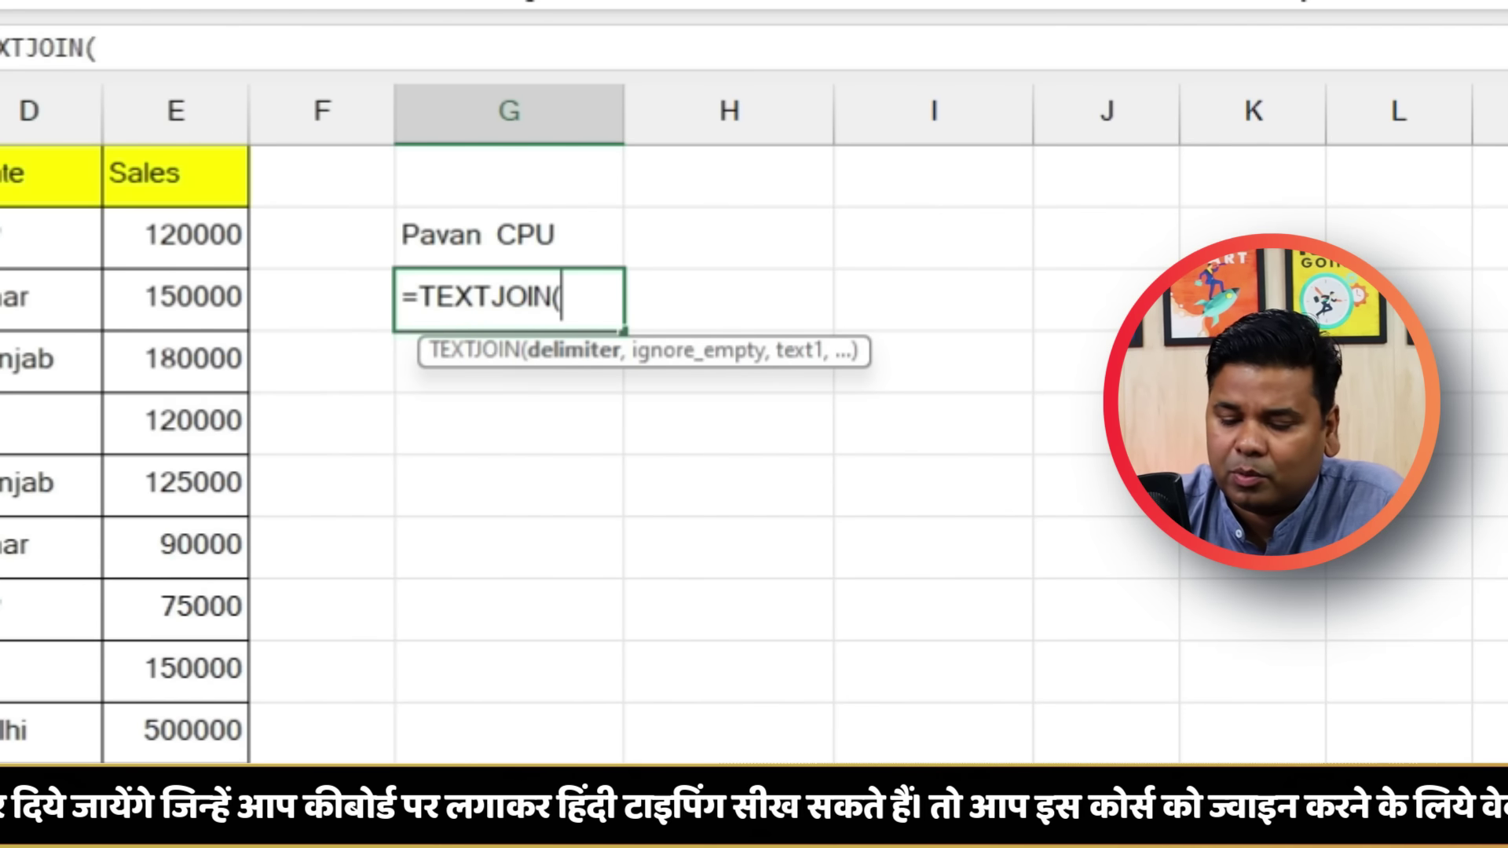
type("\" ")
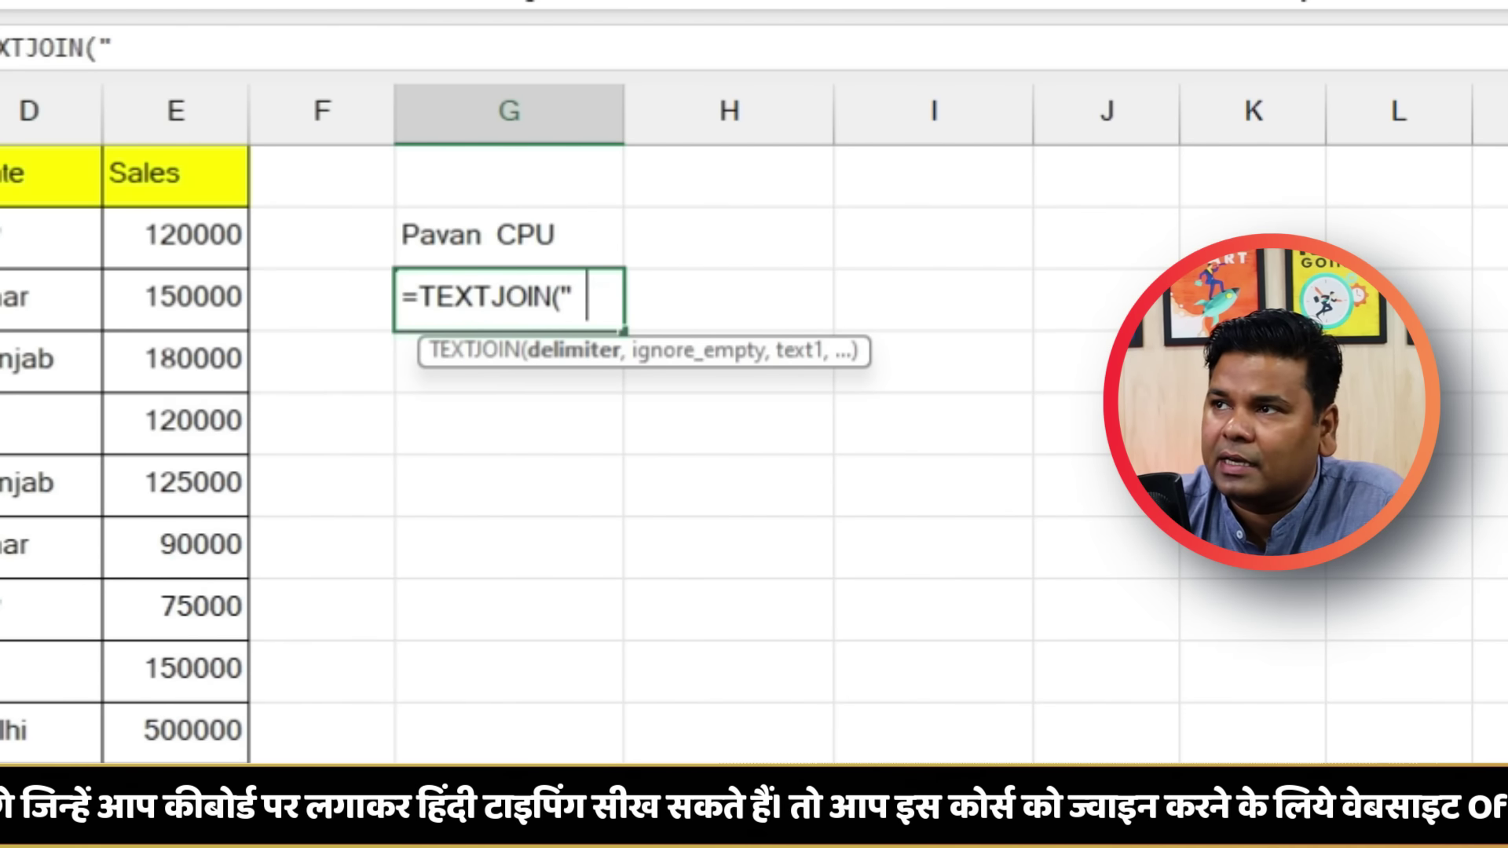
type("\"")
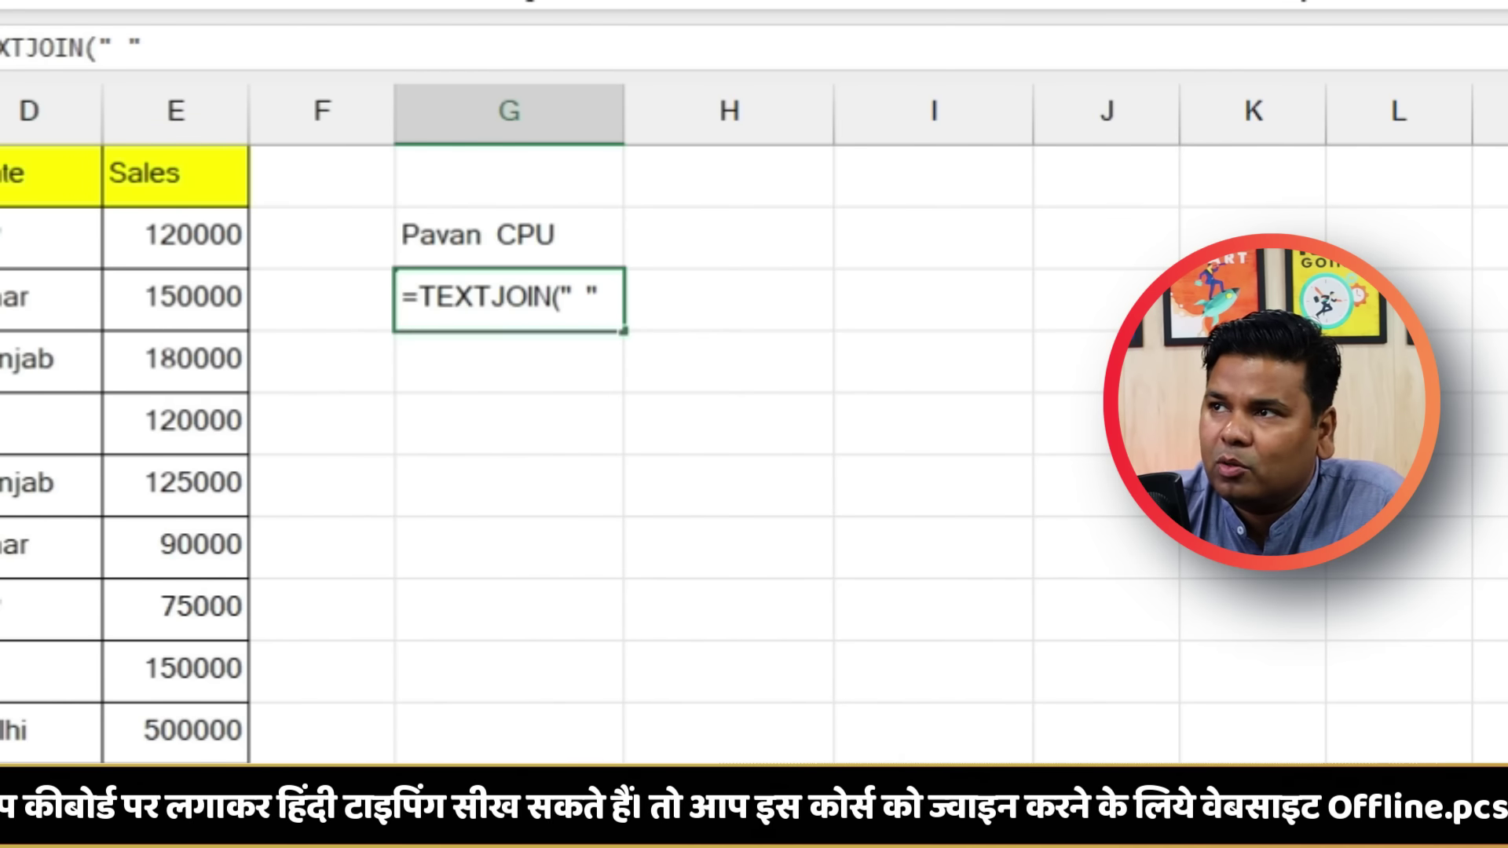
key("Return")
key("Return")
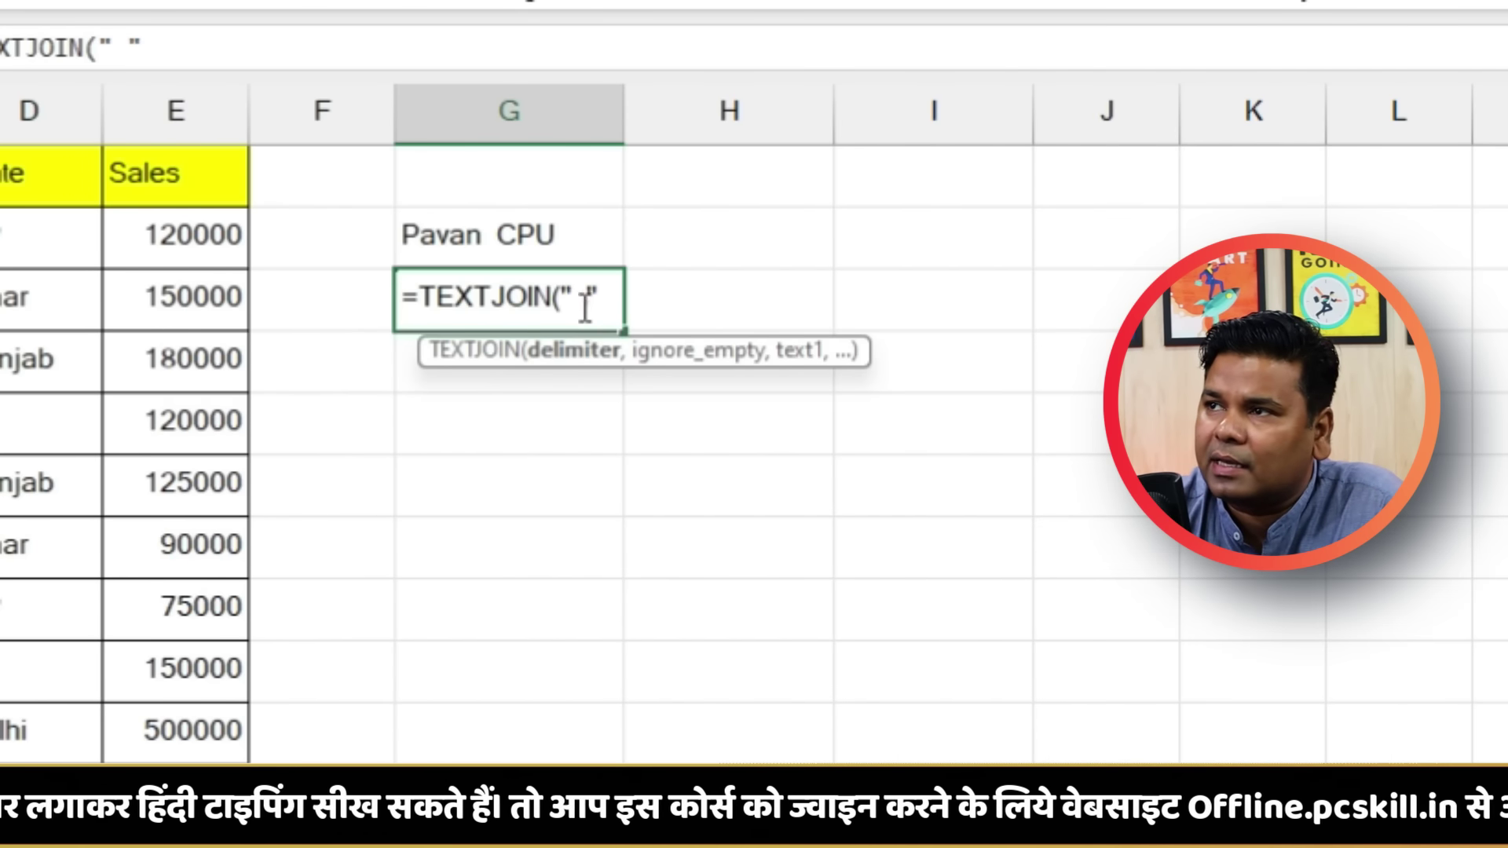
left_click(581, 298)
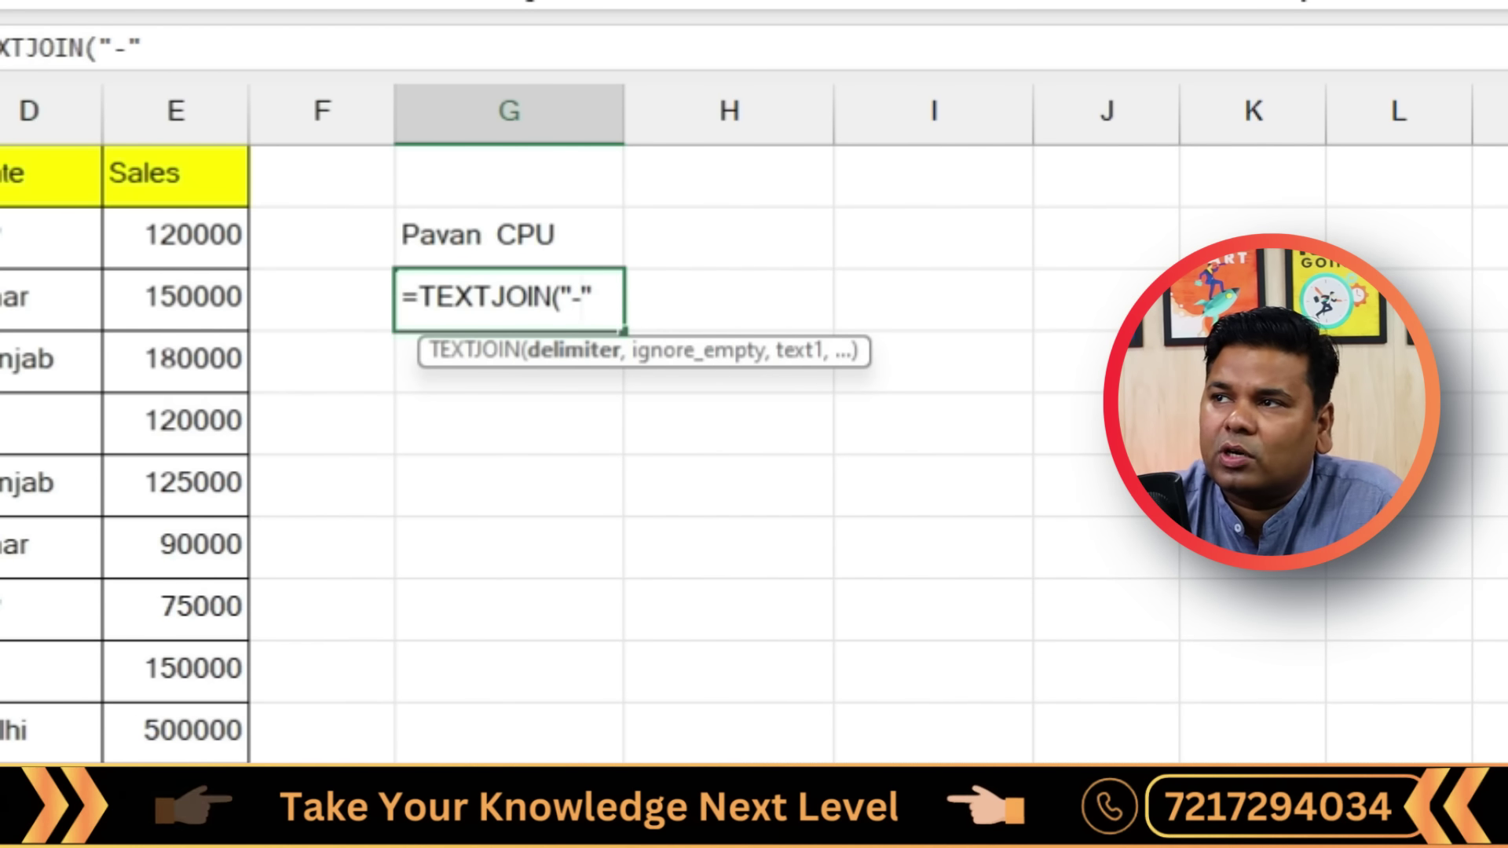
key("BackSpace")
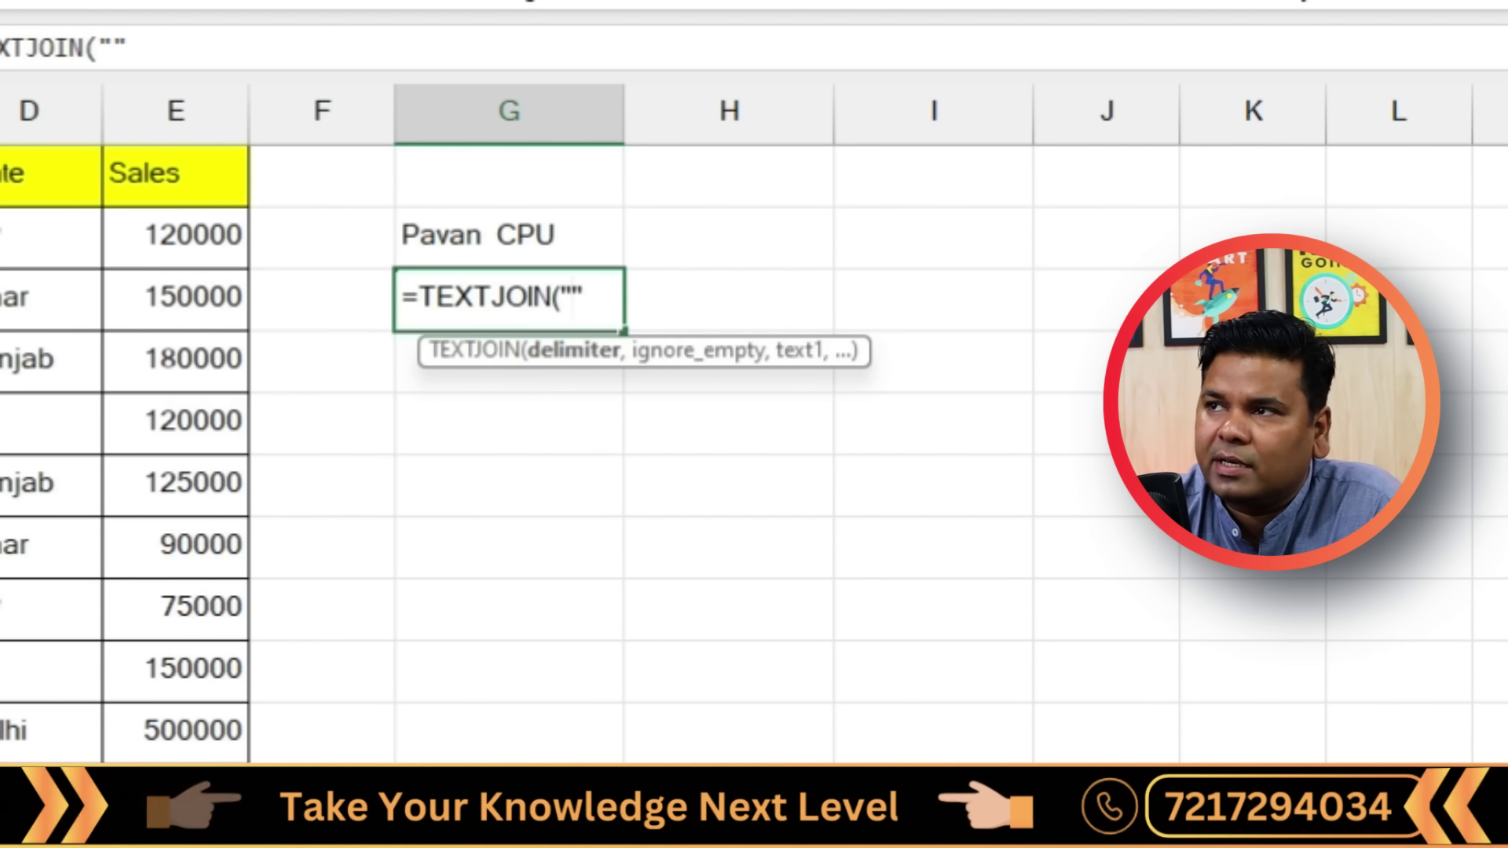
type("*")
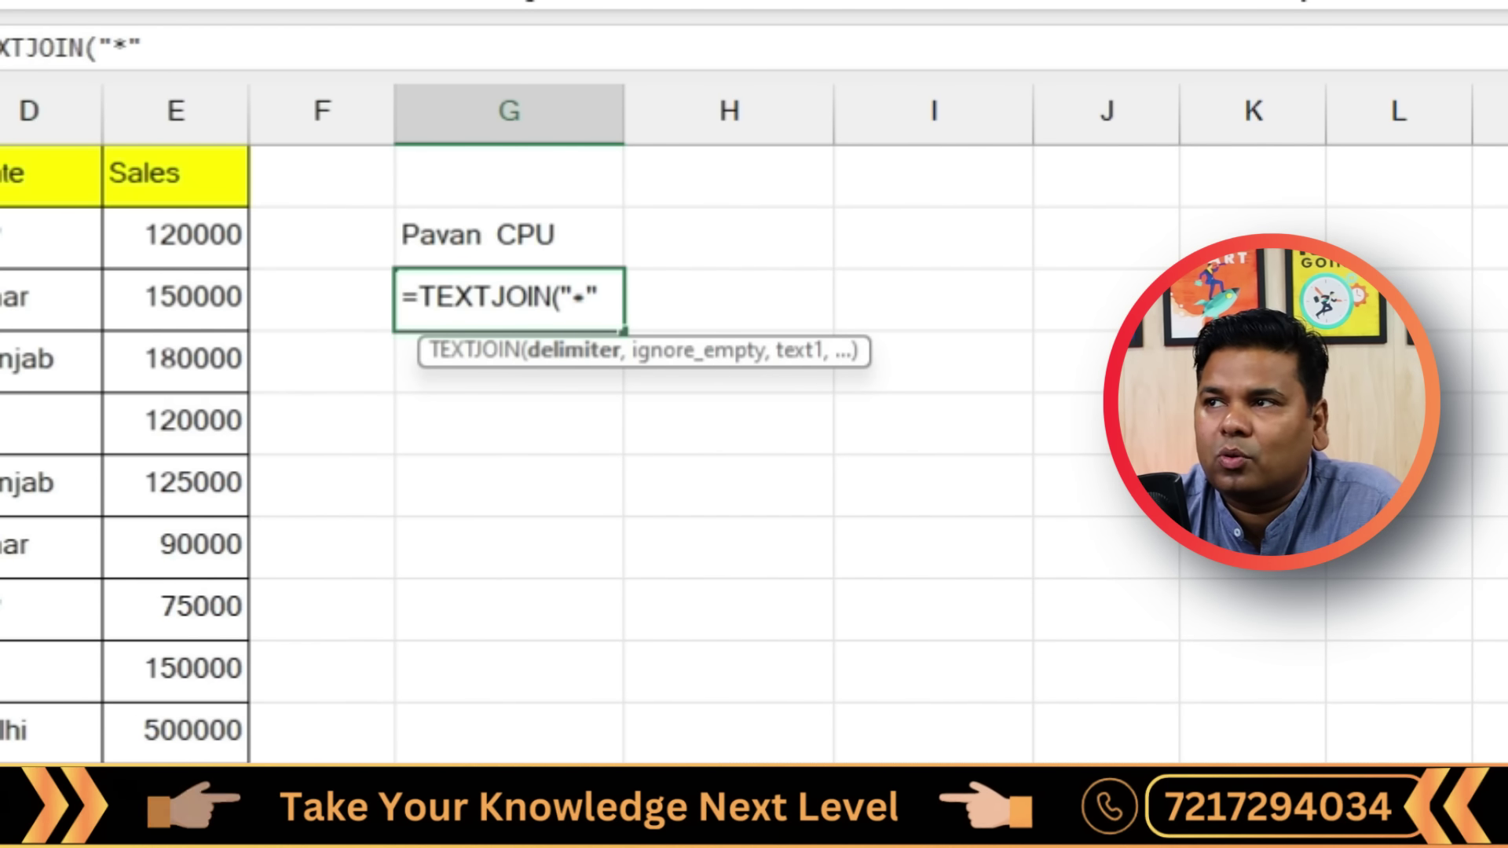
type("***")
key("BackSpace")
key("BackSpace")
key("BackSpace")
key("BackSpace")
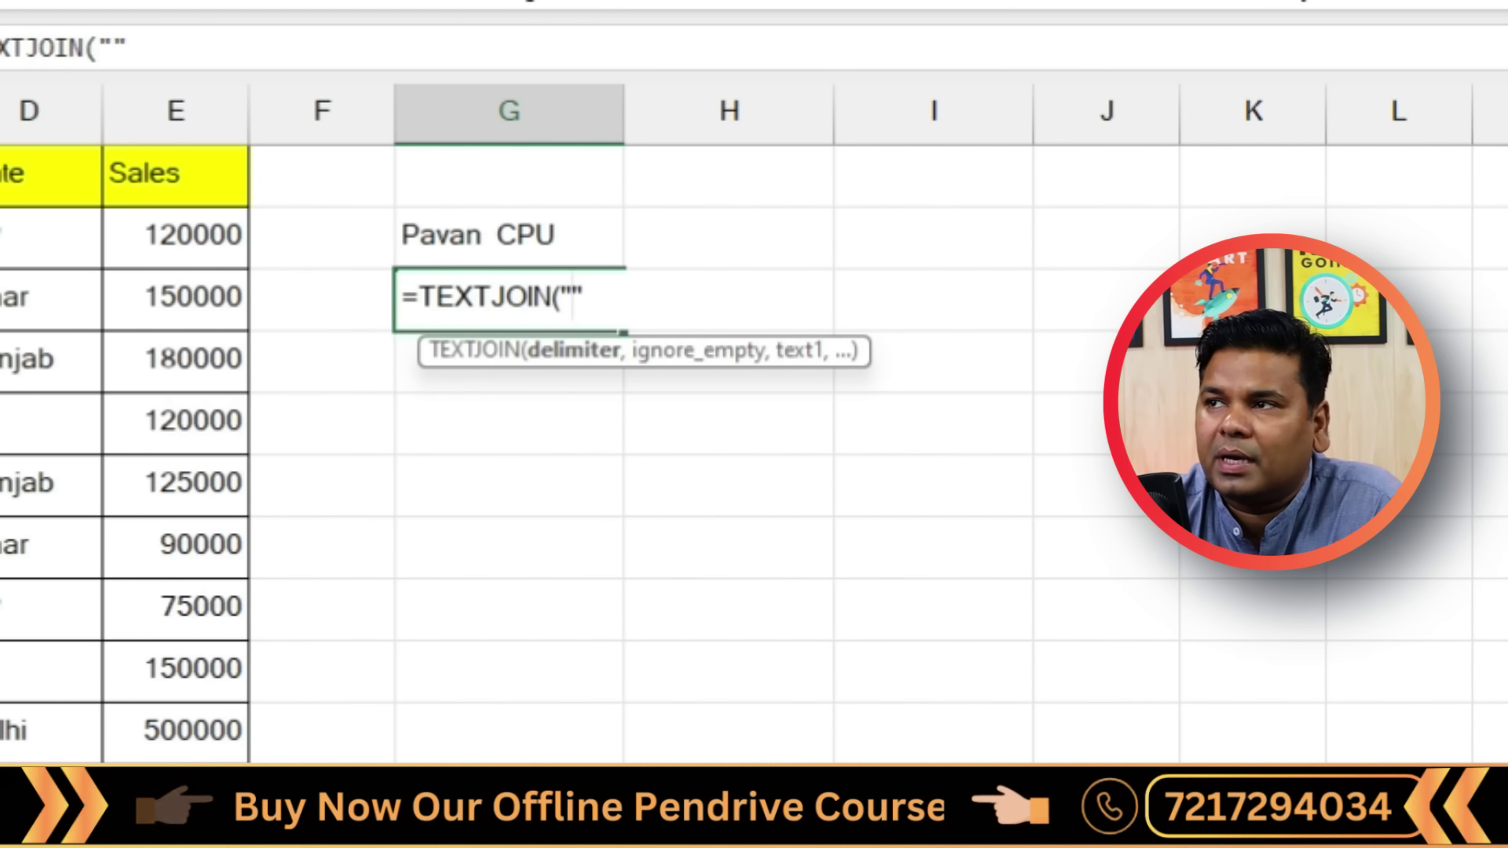
key("BackSpace")
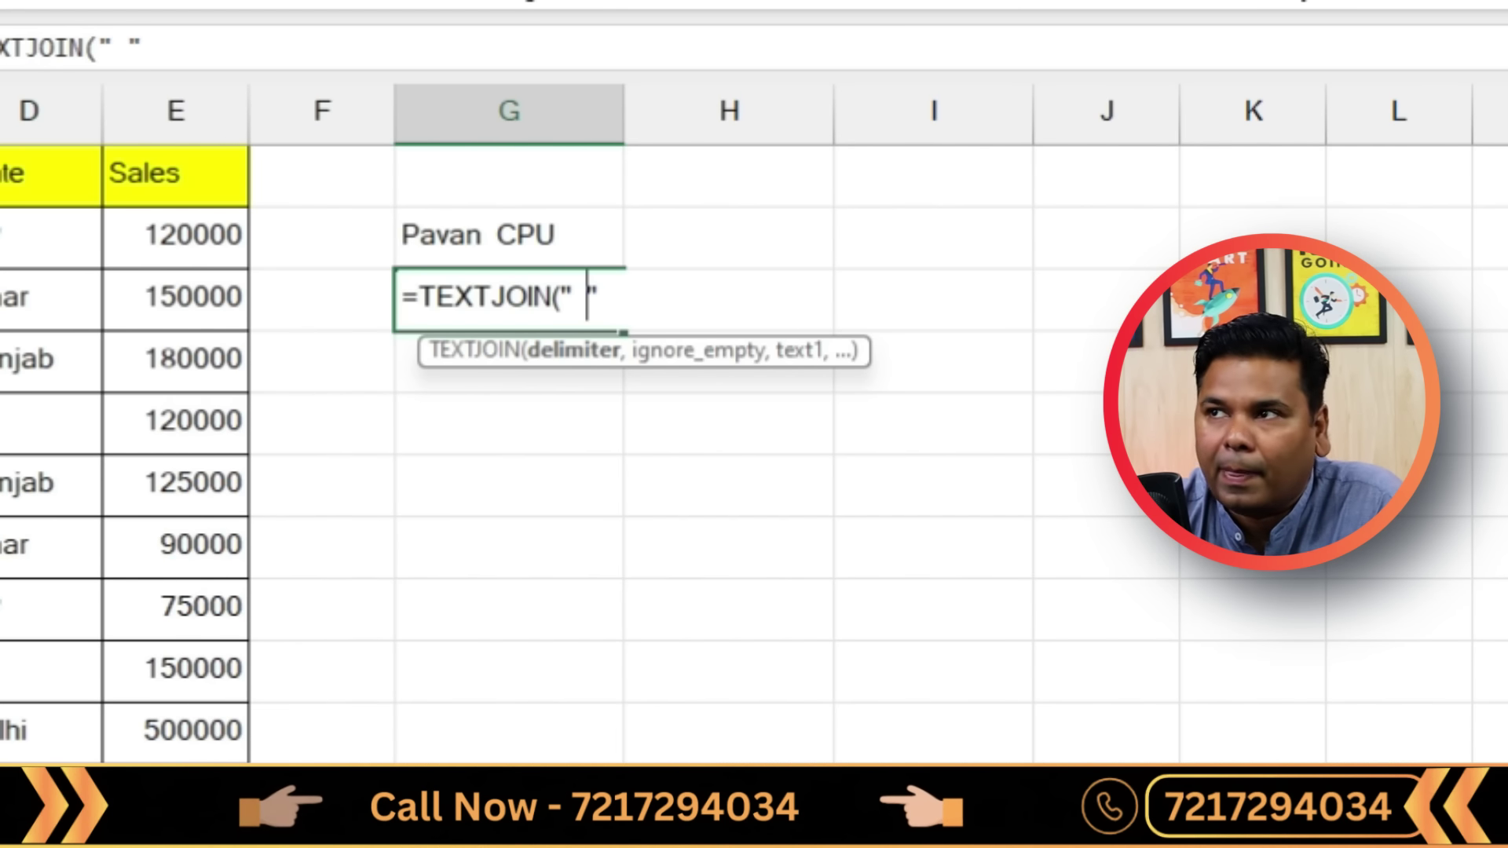
key("Right")
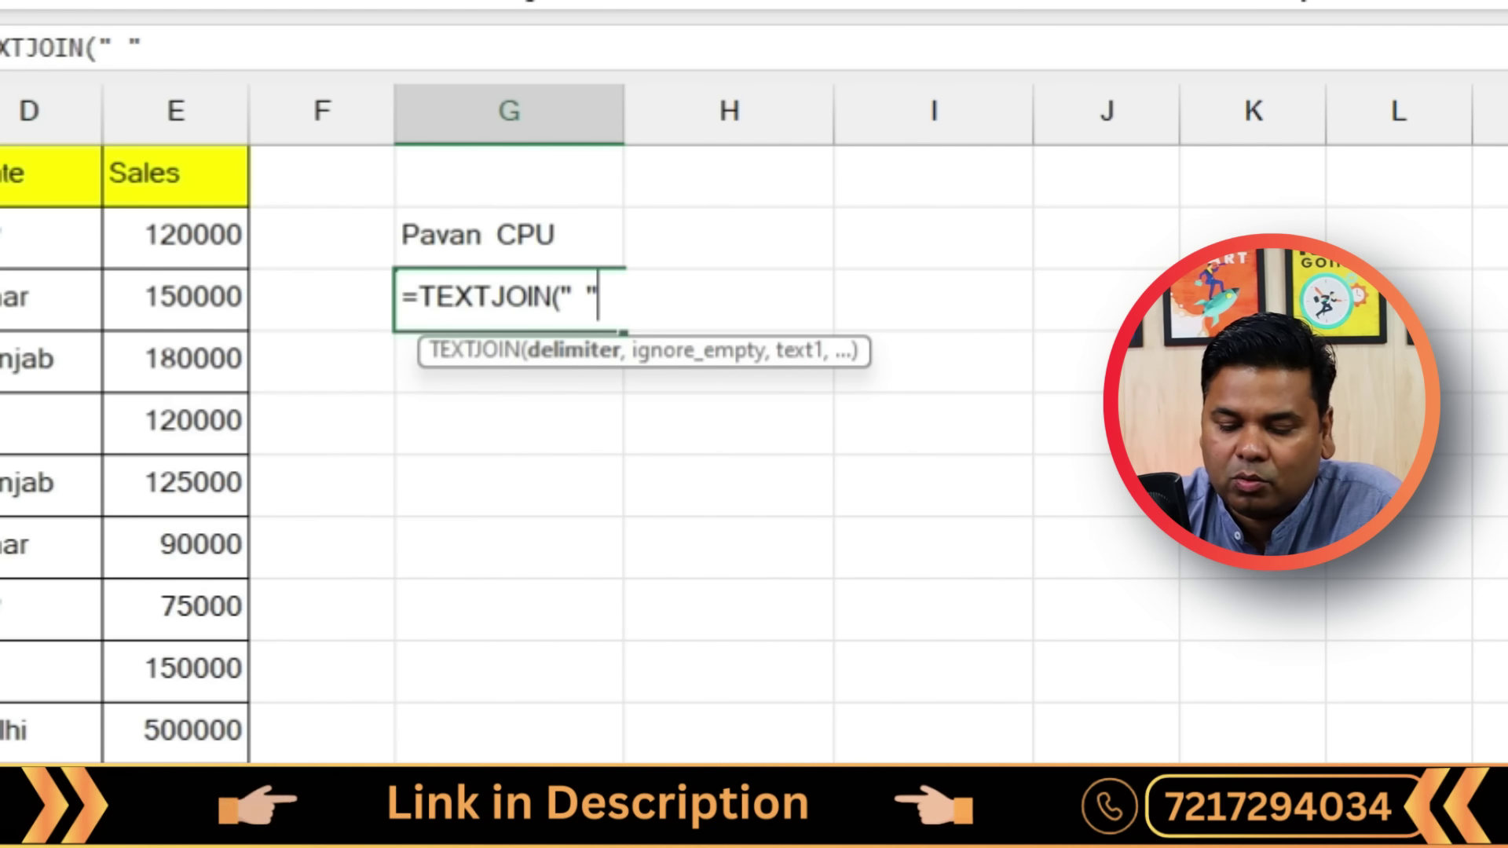
type(", ")
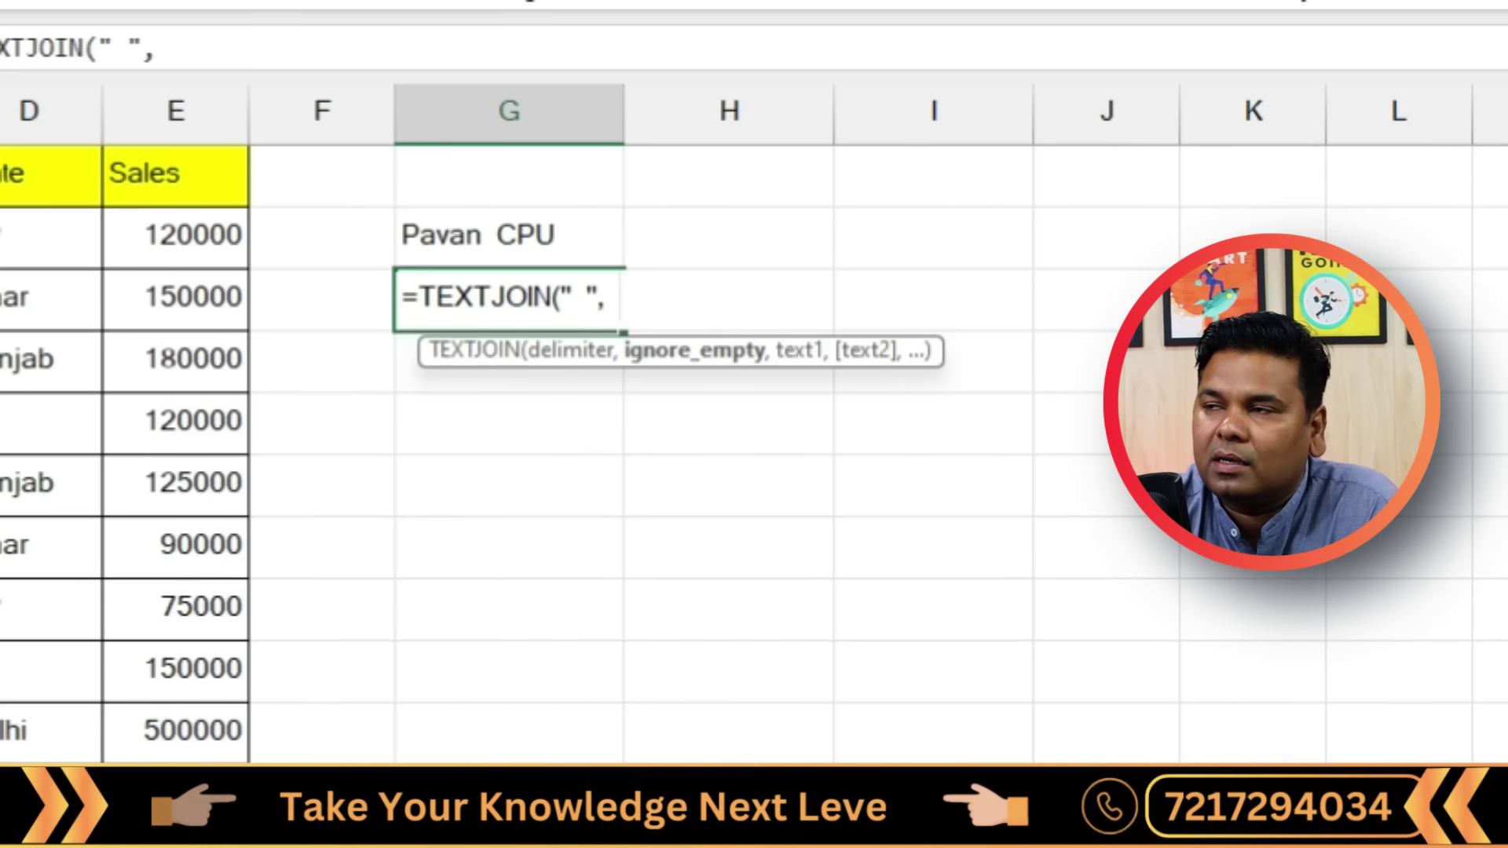
type(",")
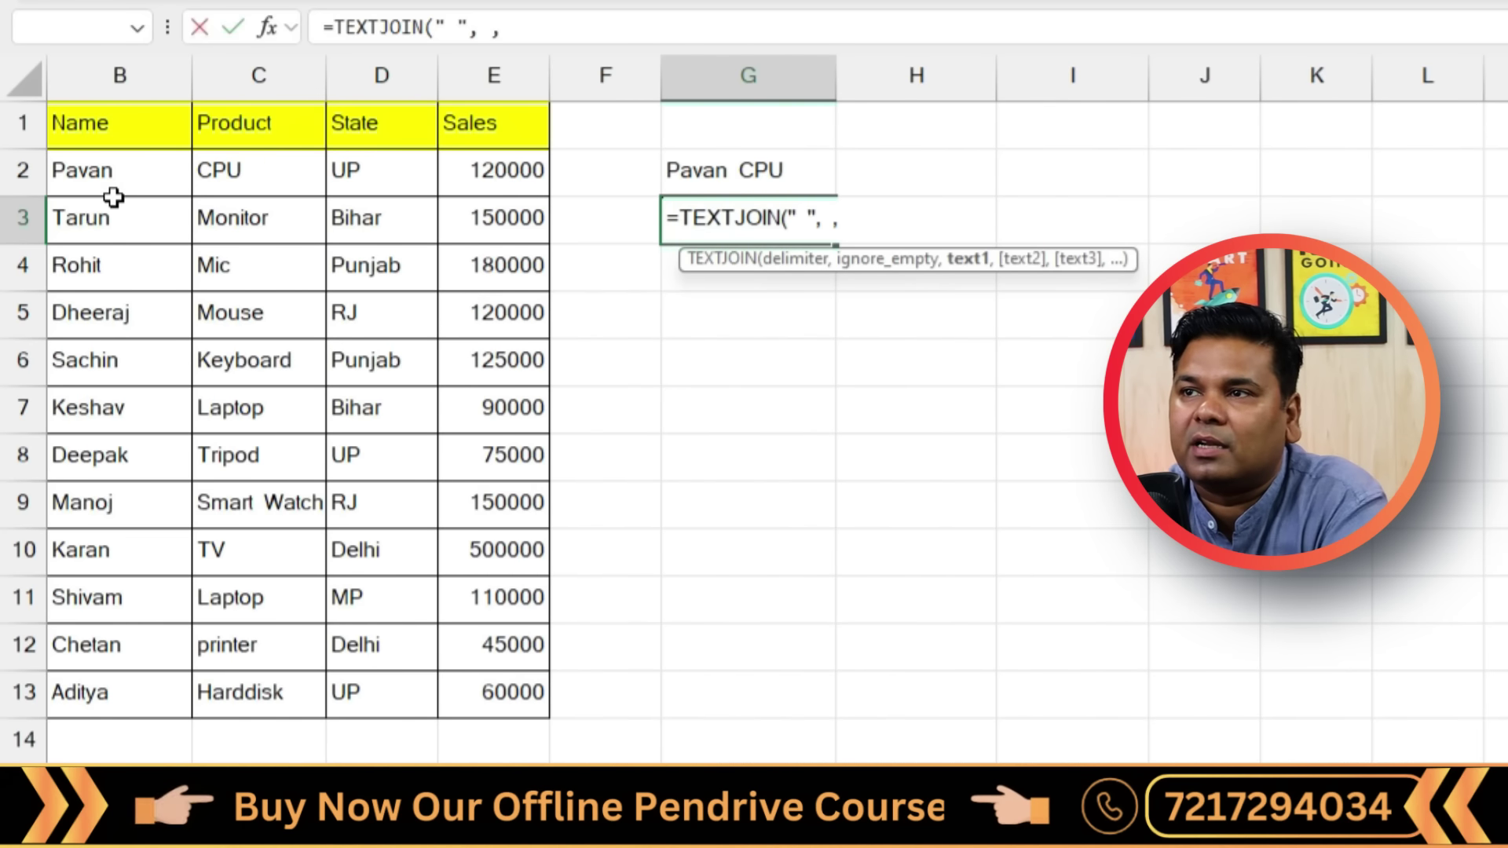
Add B3, C3, D3 and E3 as the values to join
left_click(117, 221)
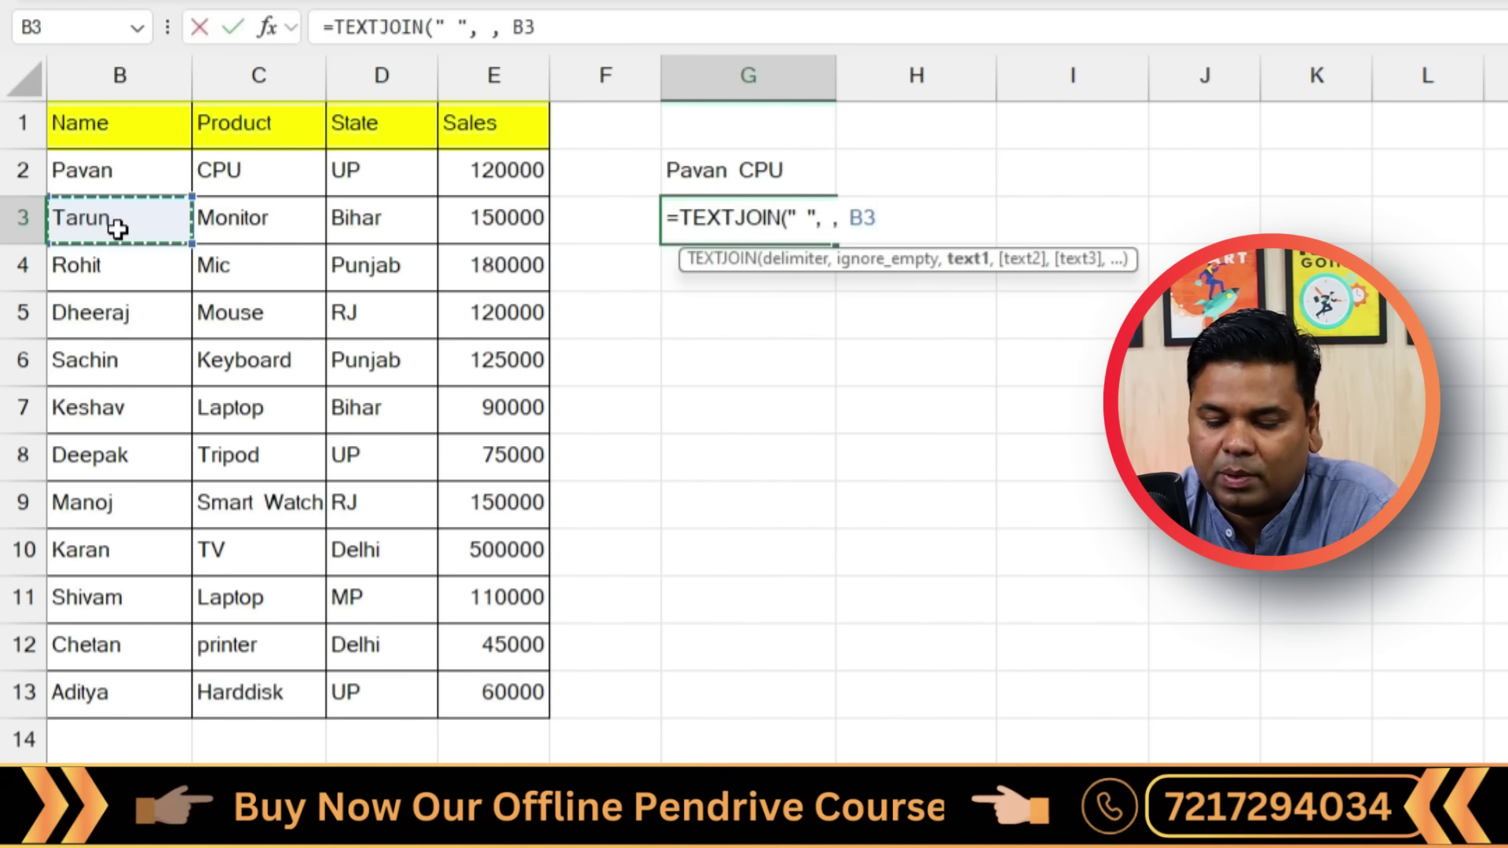
type(",")
left_click(221, 227)
type(", C3,")
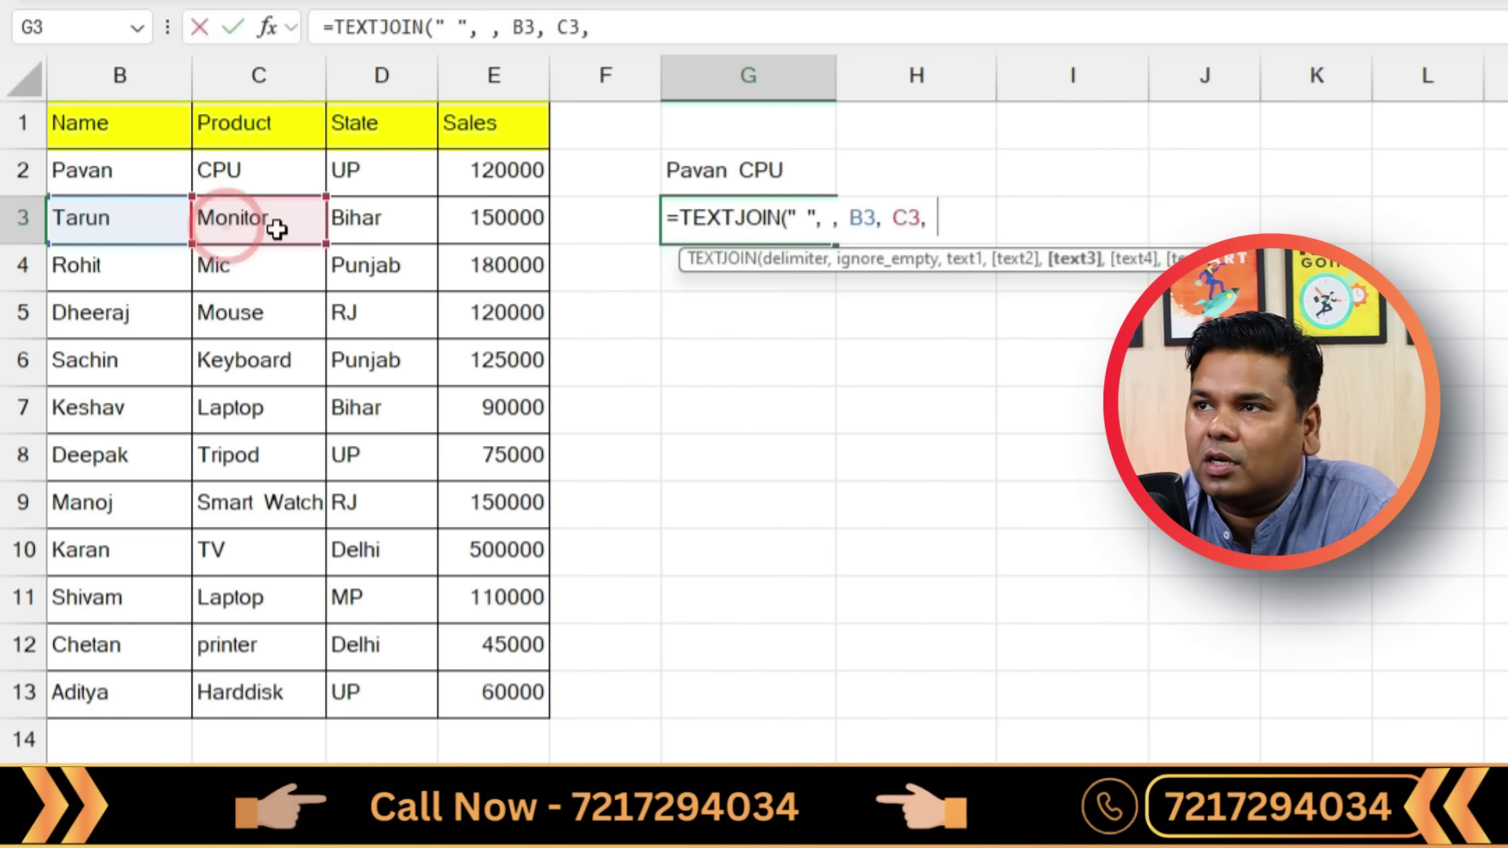
left_click(370, 222)
type(",")
left_click(492, 225)
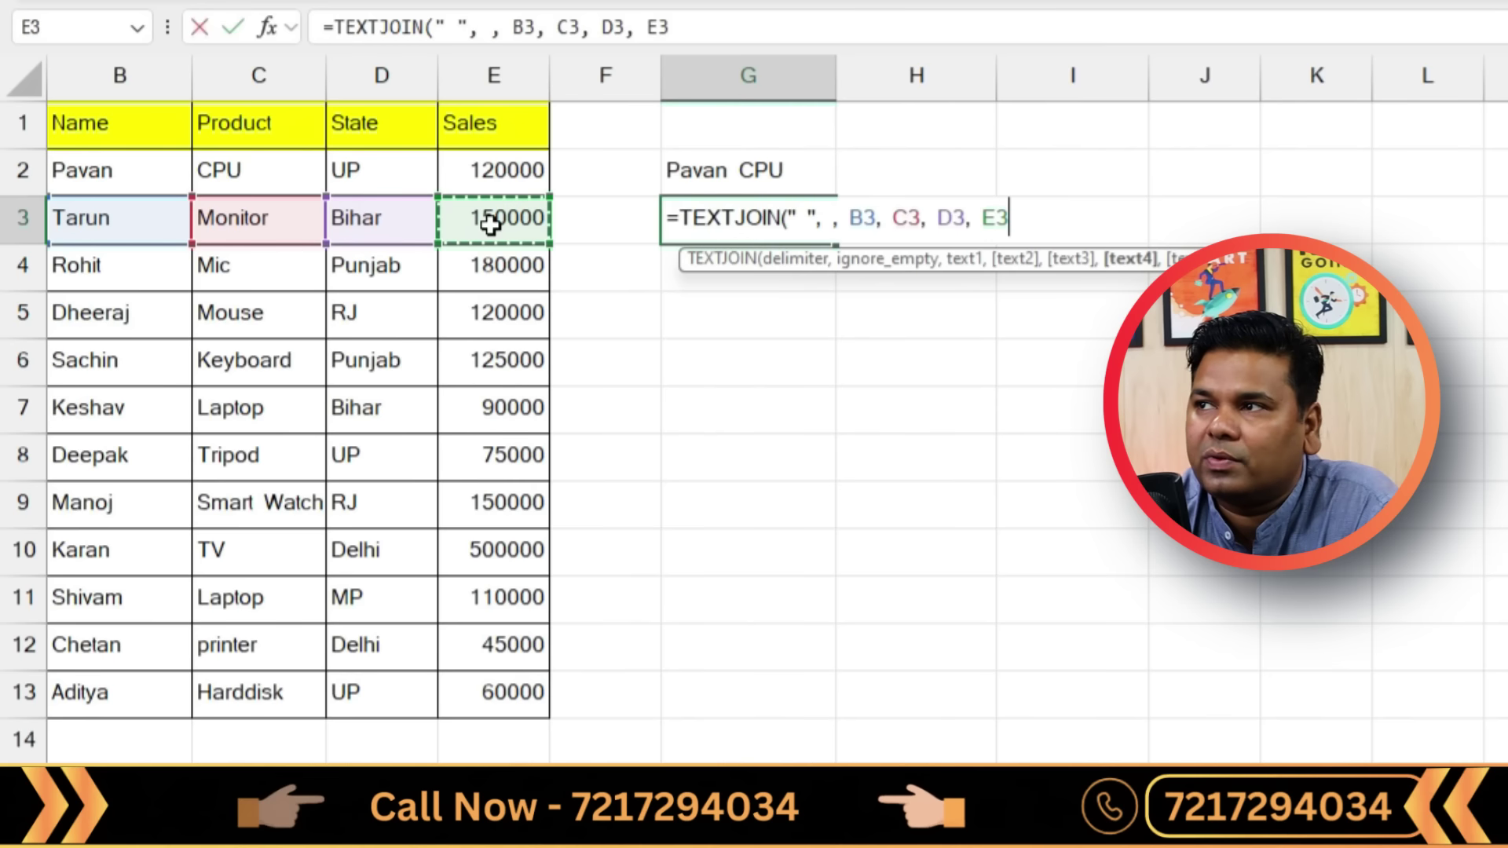
Commit the space-joined G3 formula, then change its delimiter to a hyphen
type(")")
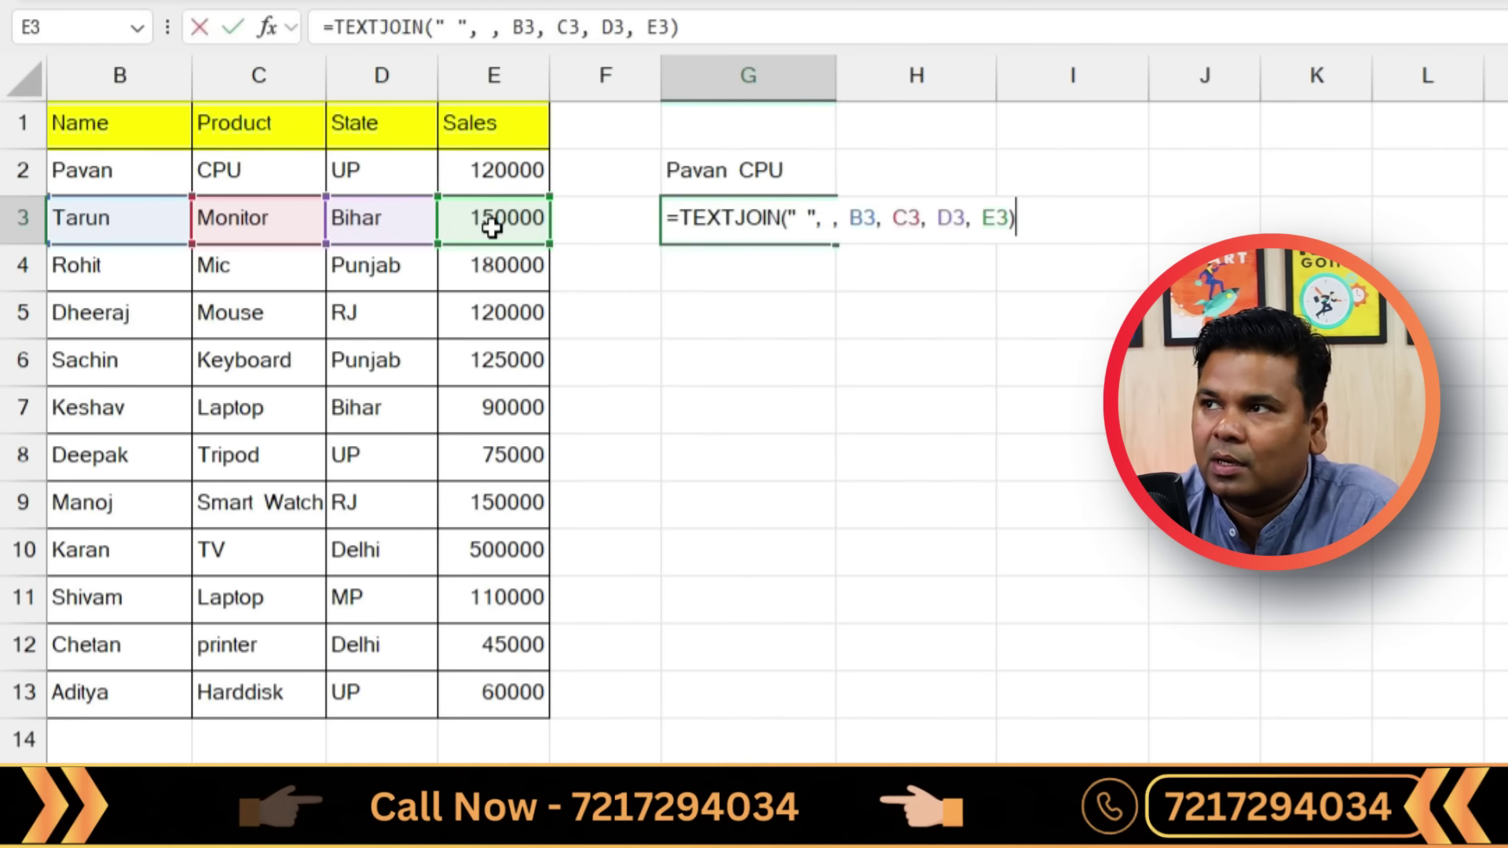
key("Return")
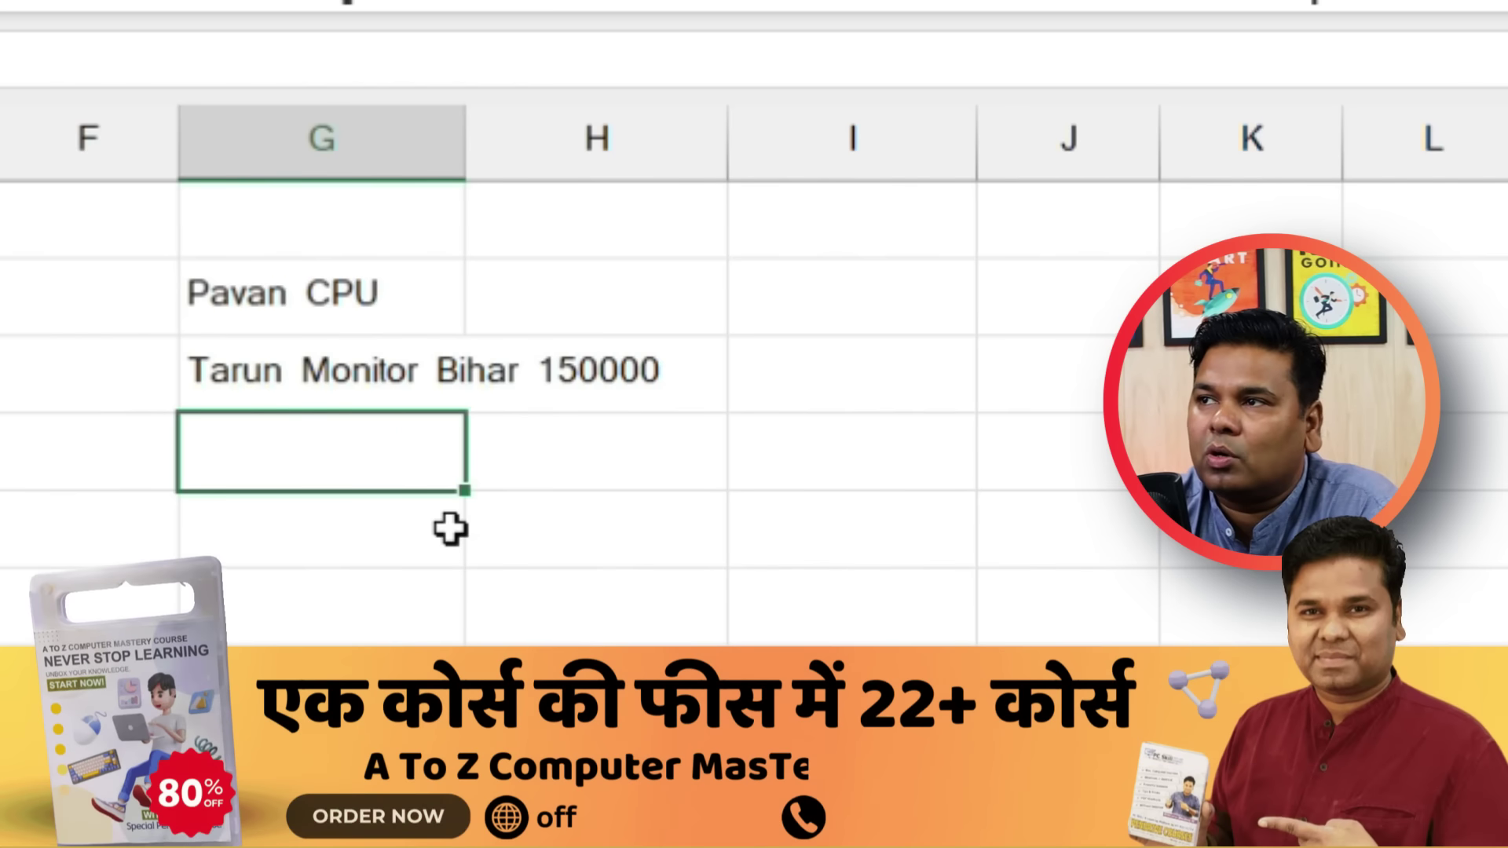
left_click(193, 360)
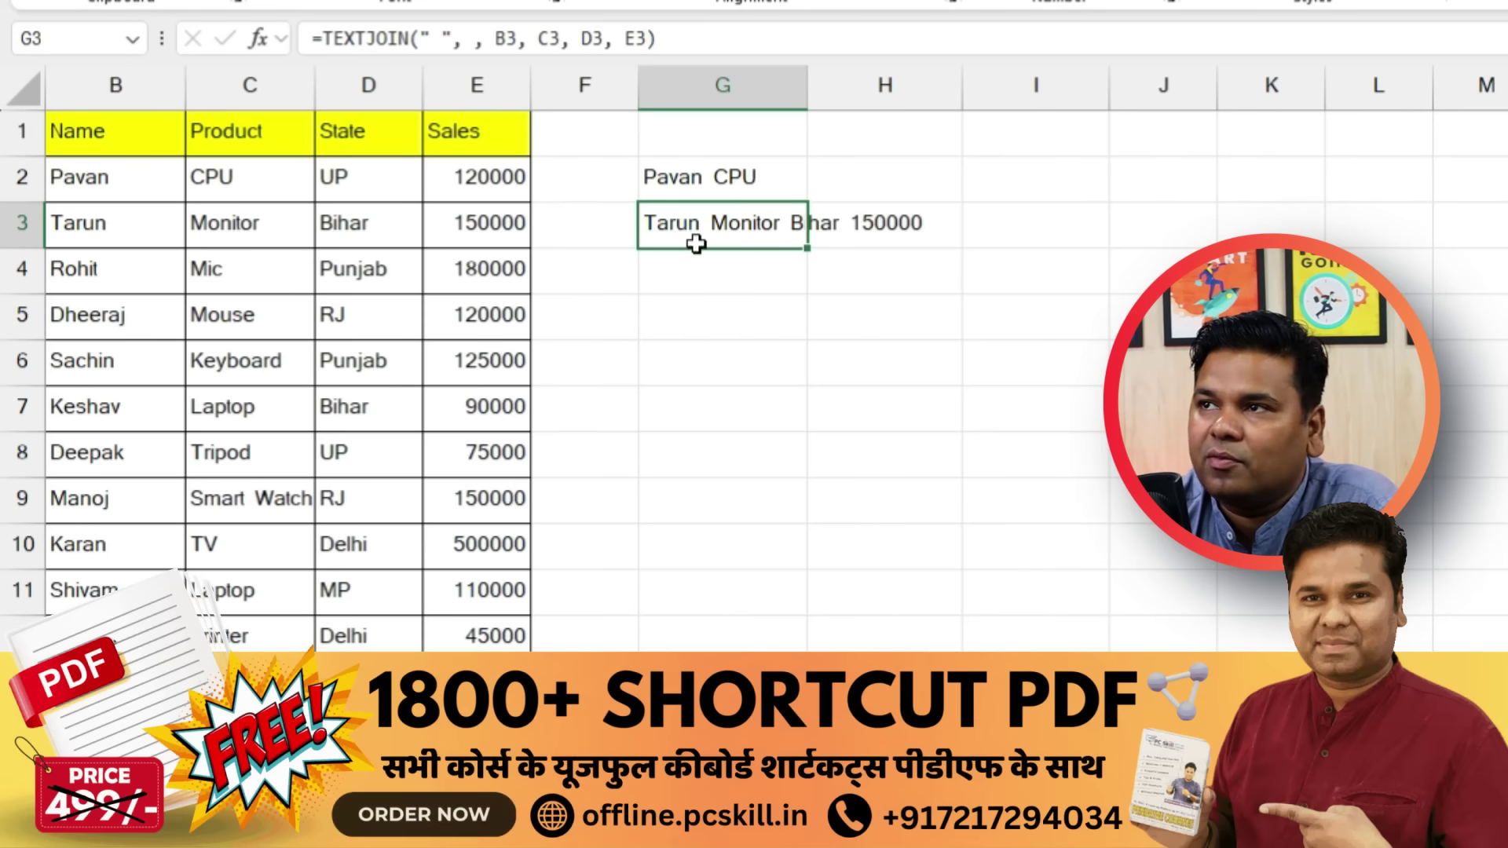
left_click(433, 37)
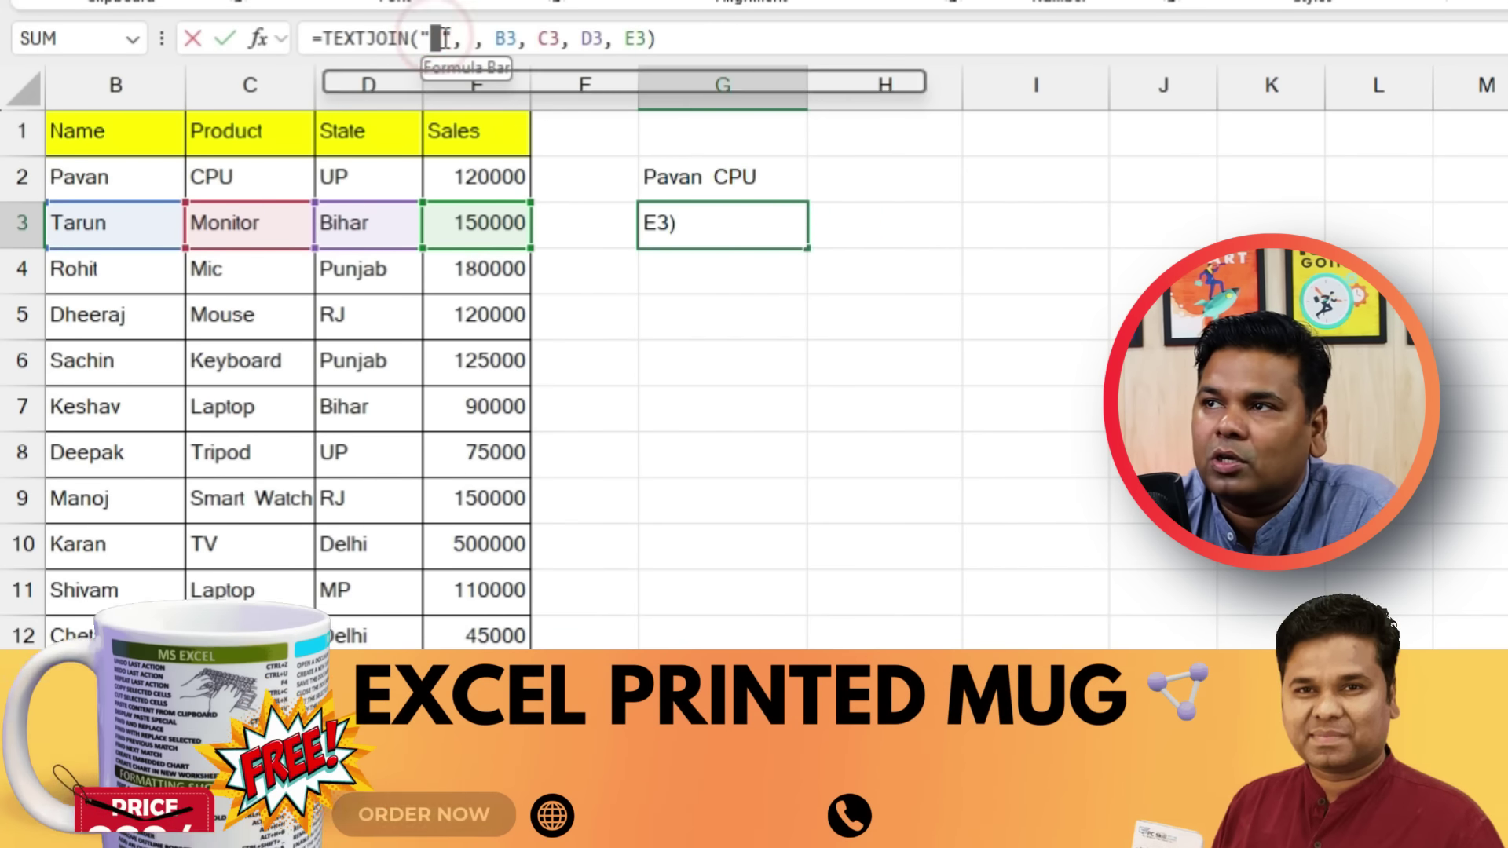
type("-")
key("Return")
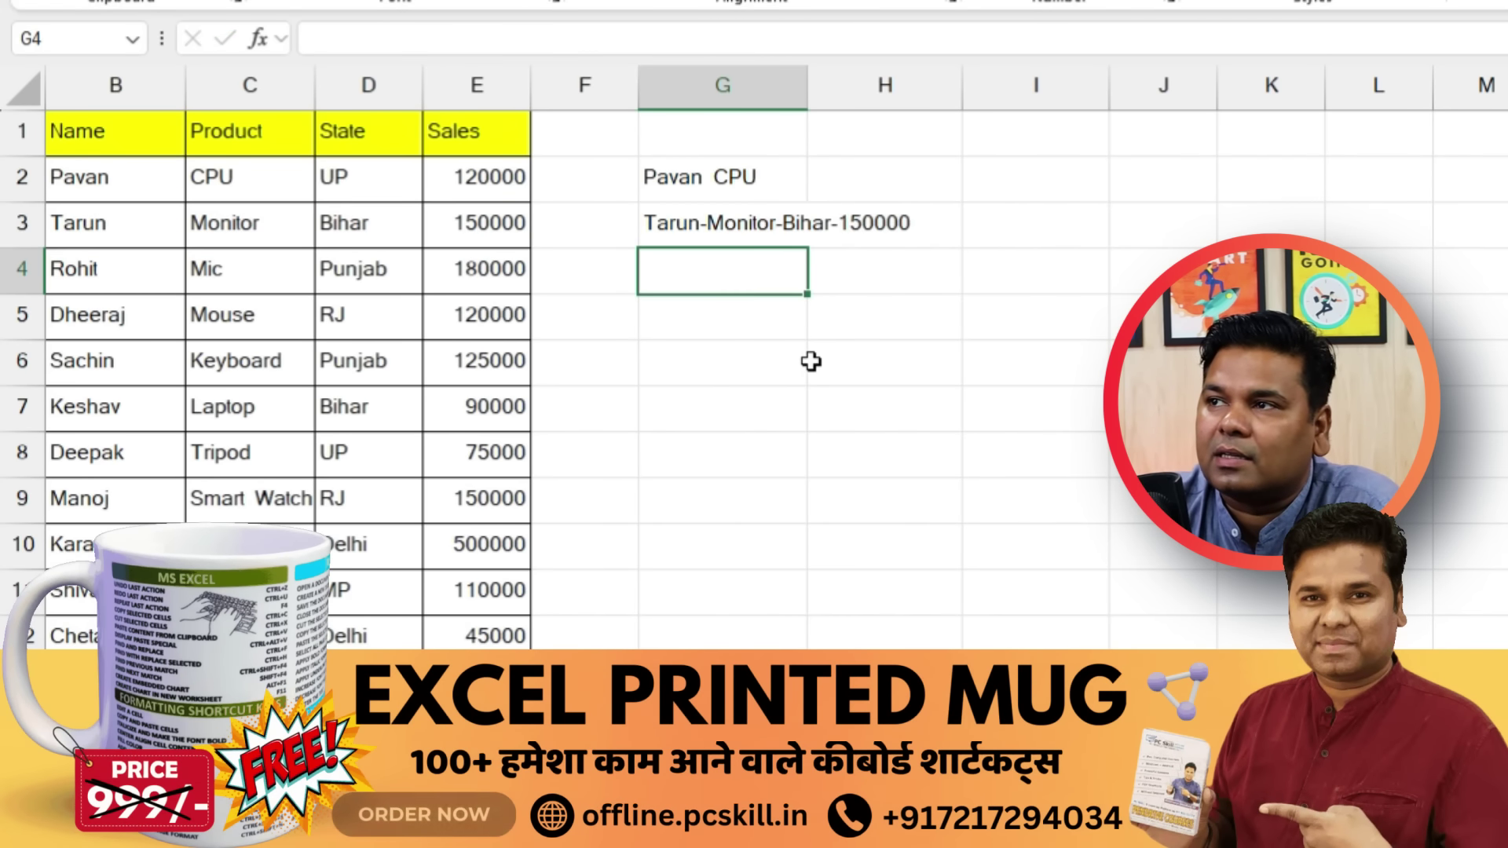
Try "****" and then "0000" as G3's TEXTJOIN delimiter
left_click(699, 228)
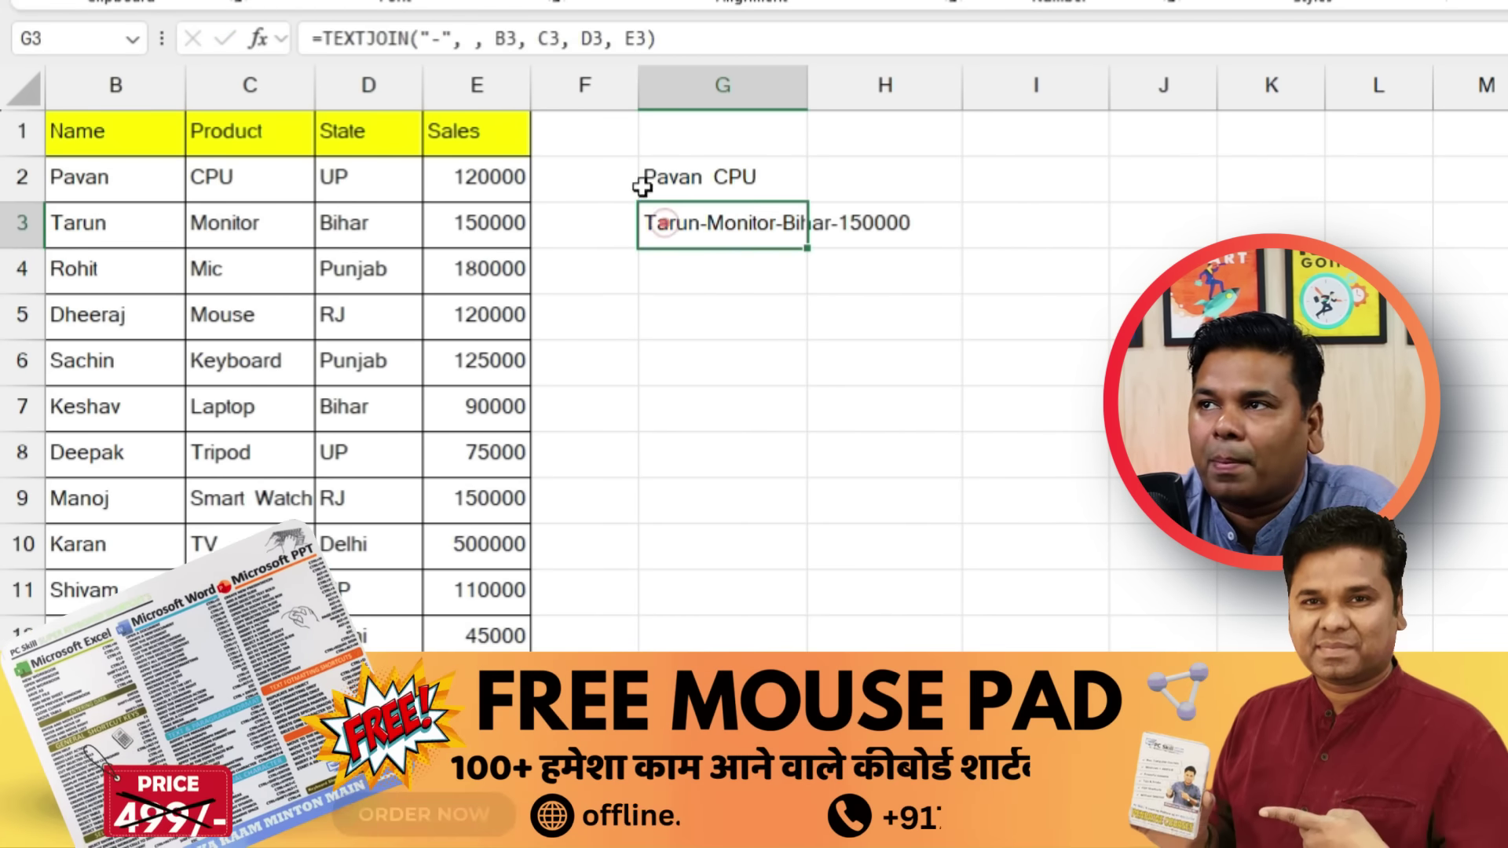
key("F2")
double_click(435, 38)
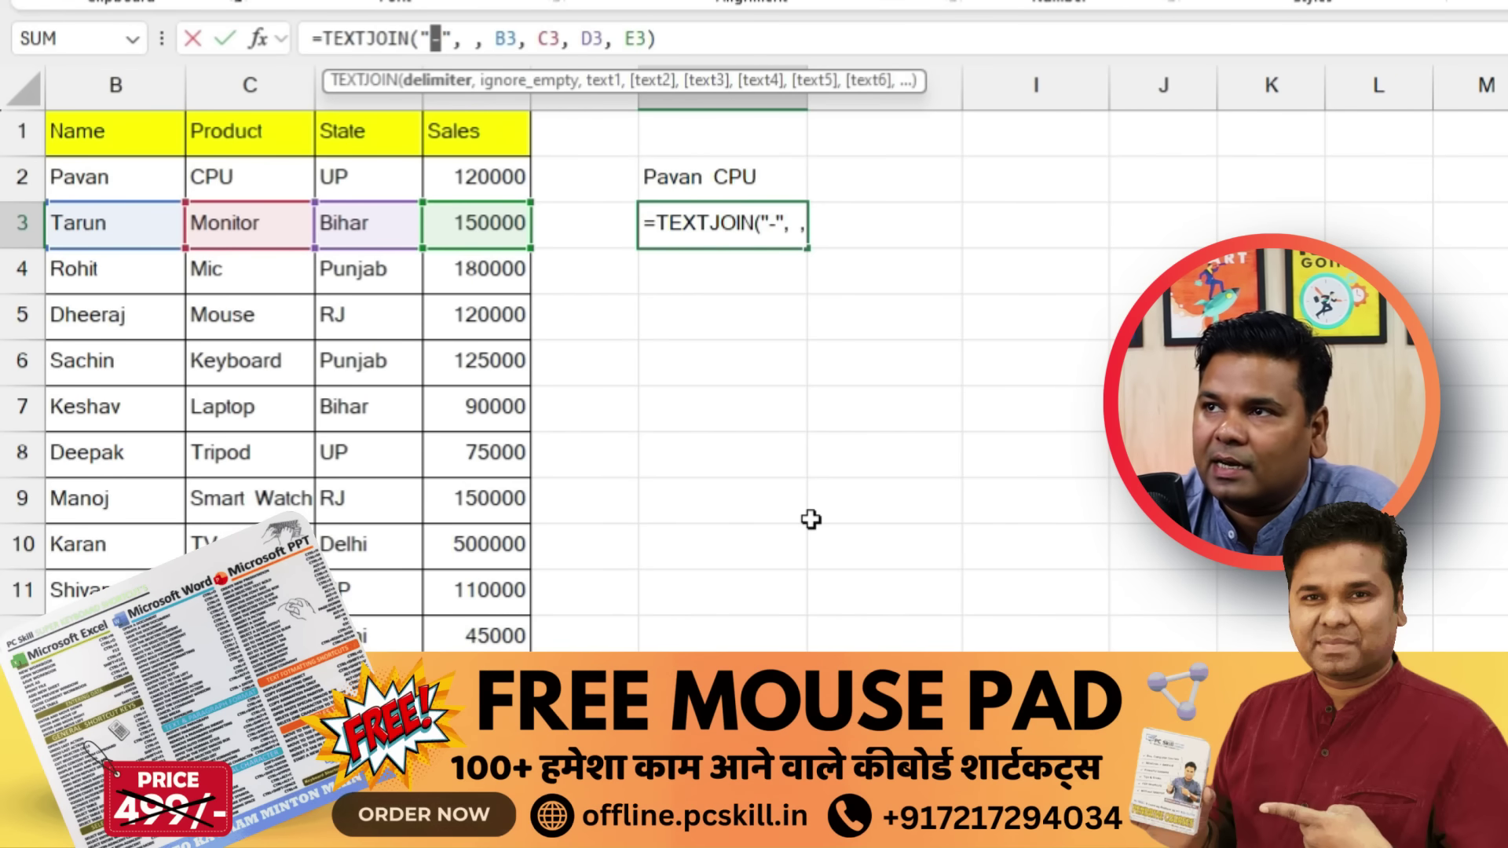
type("****")
key("Return")
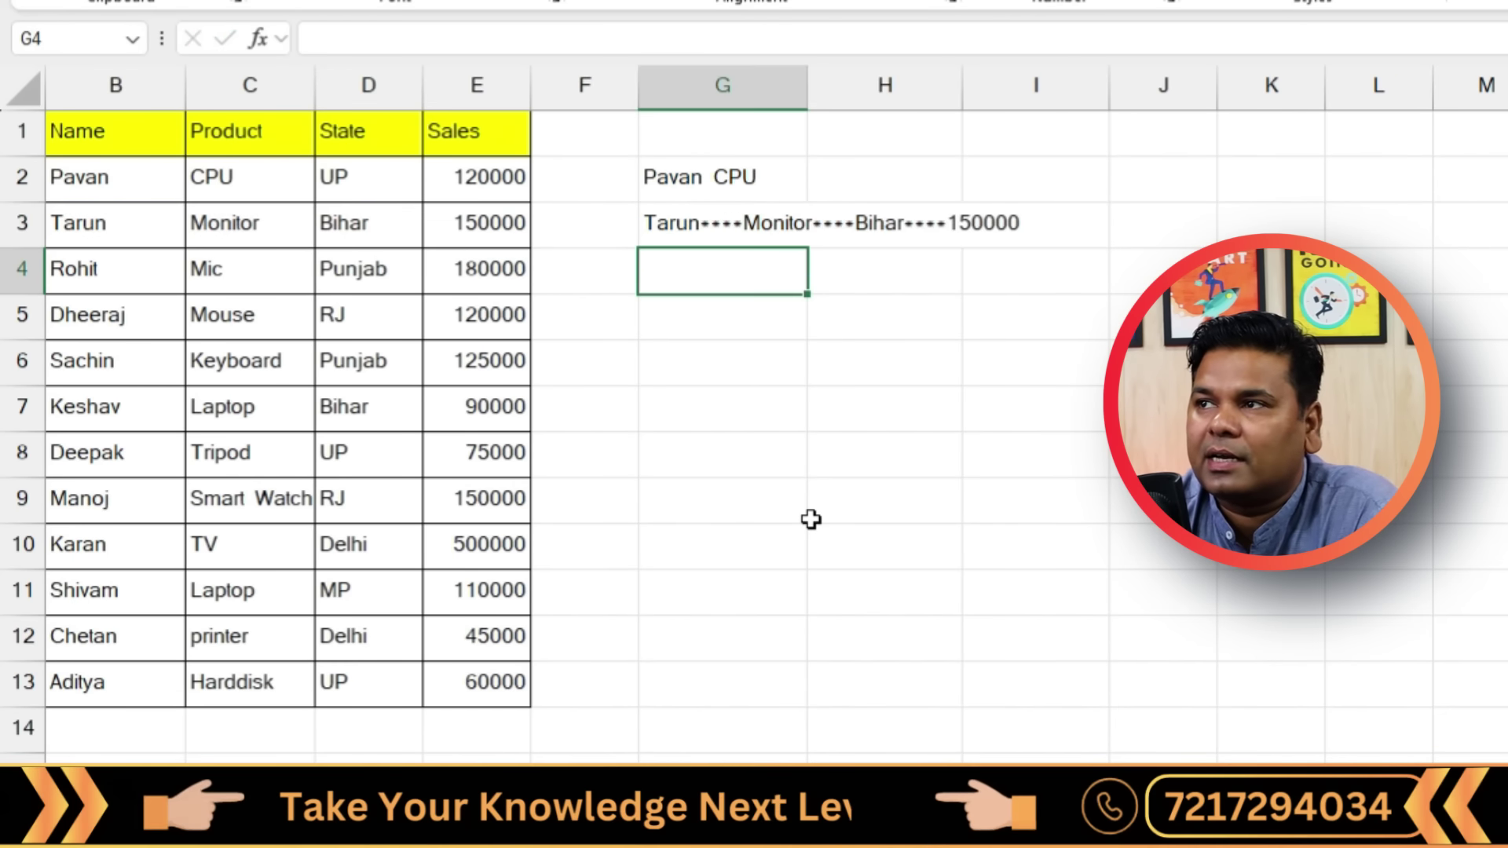
double_click(670, 222)
left_click_drag(475, 39, 431, 39)
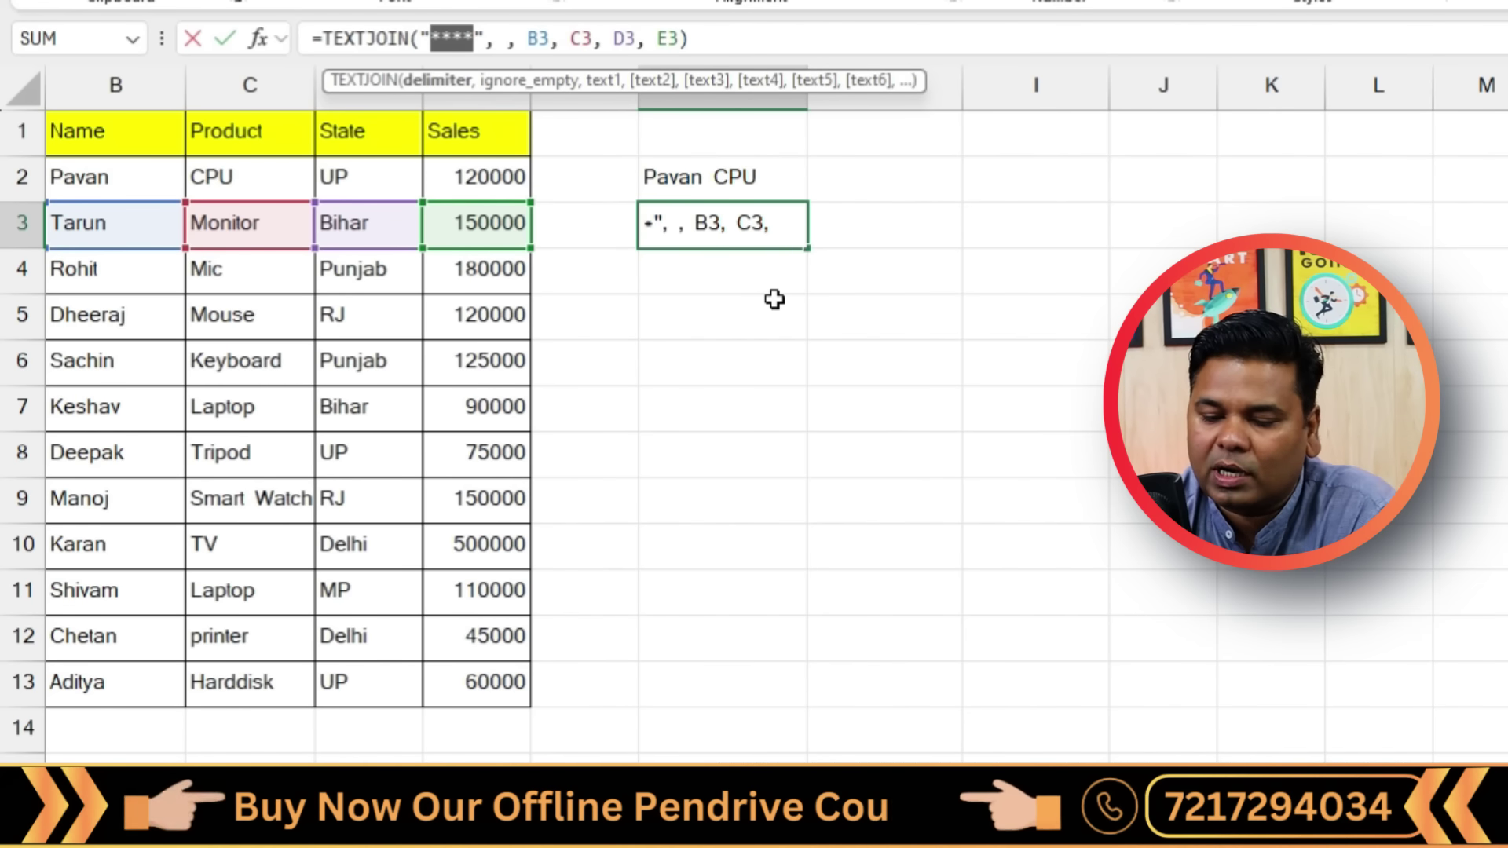
type("0000")
key("Return")
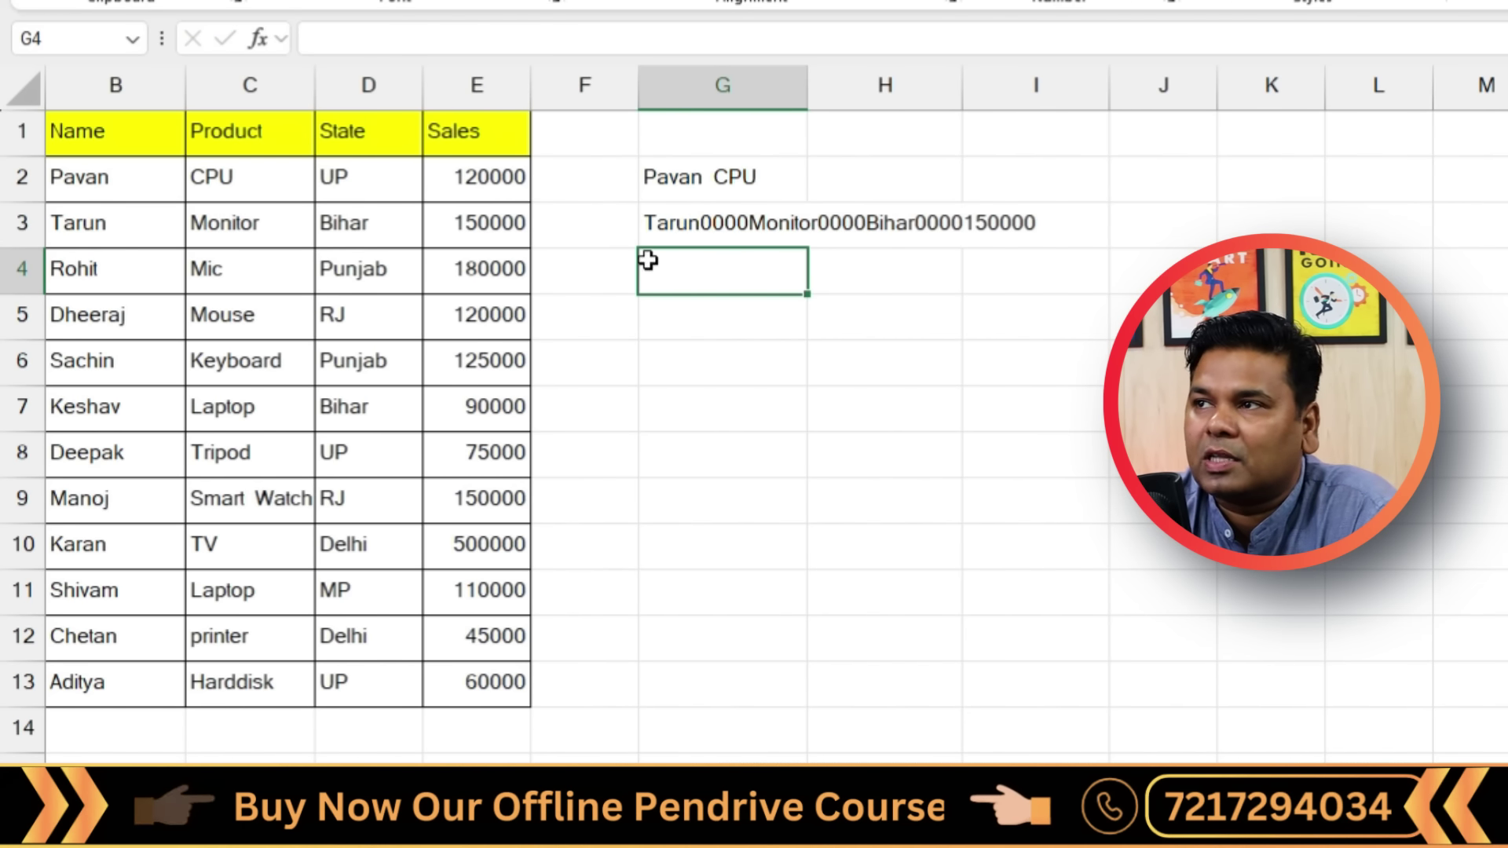
Set the delimiter to "___", giving Tarun___Monitor___Bihar___150000
left_click(660, 224)
left_click(467, 38)
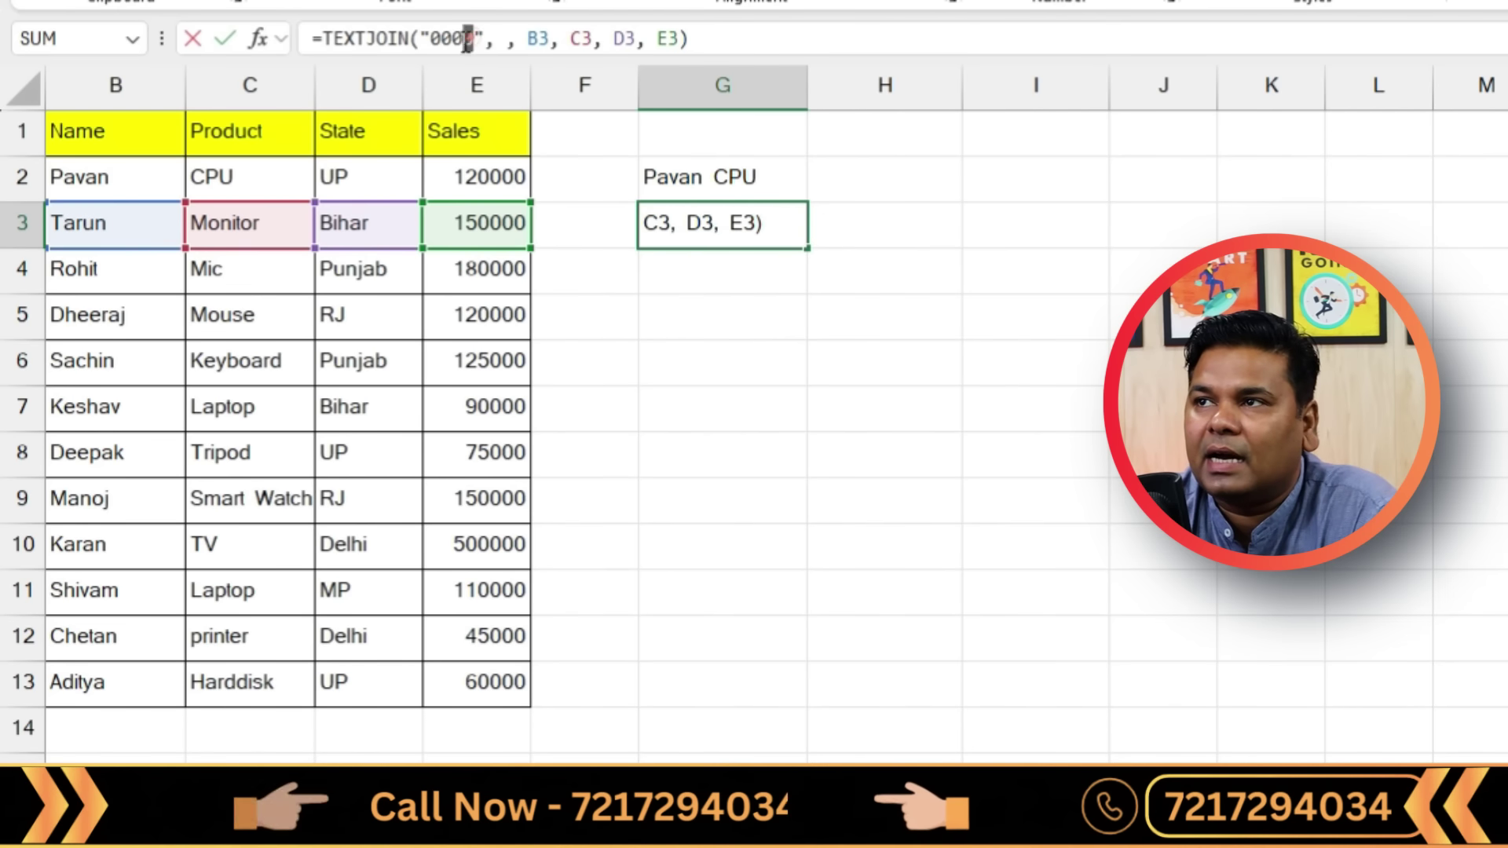
left_click_drag(437, 39, 431, 40)
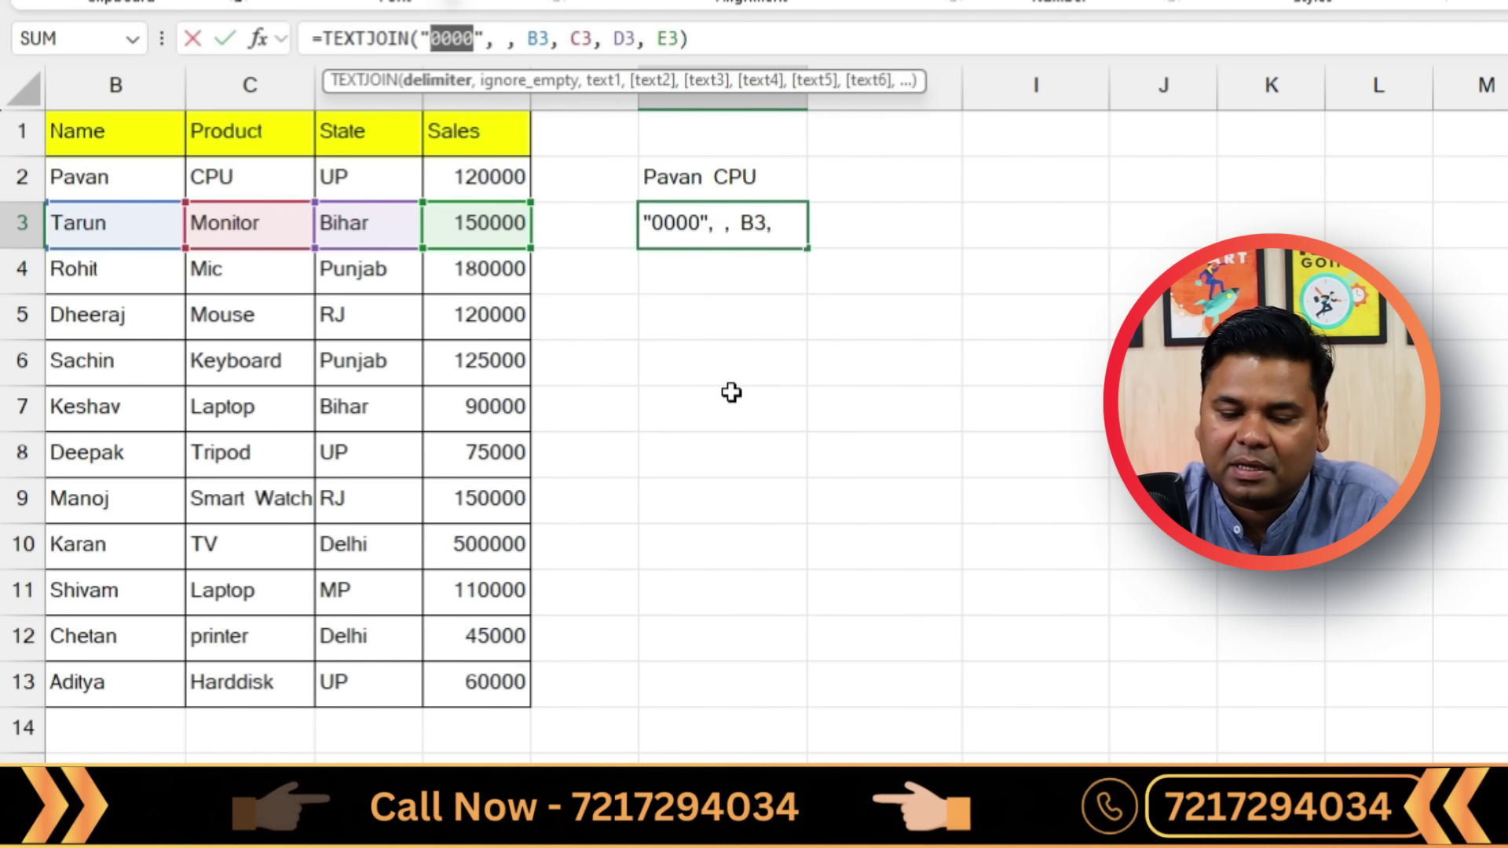
type("___")
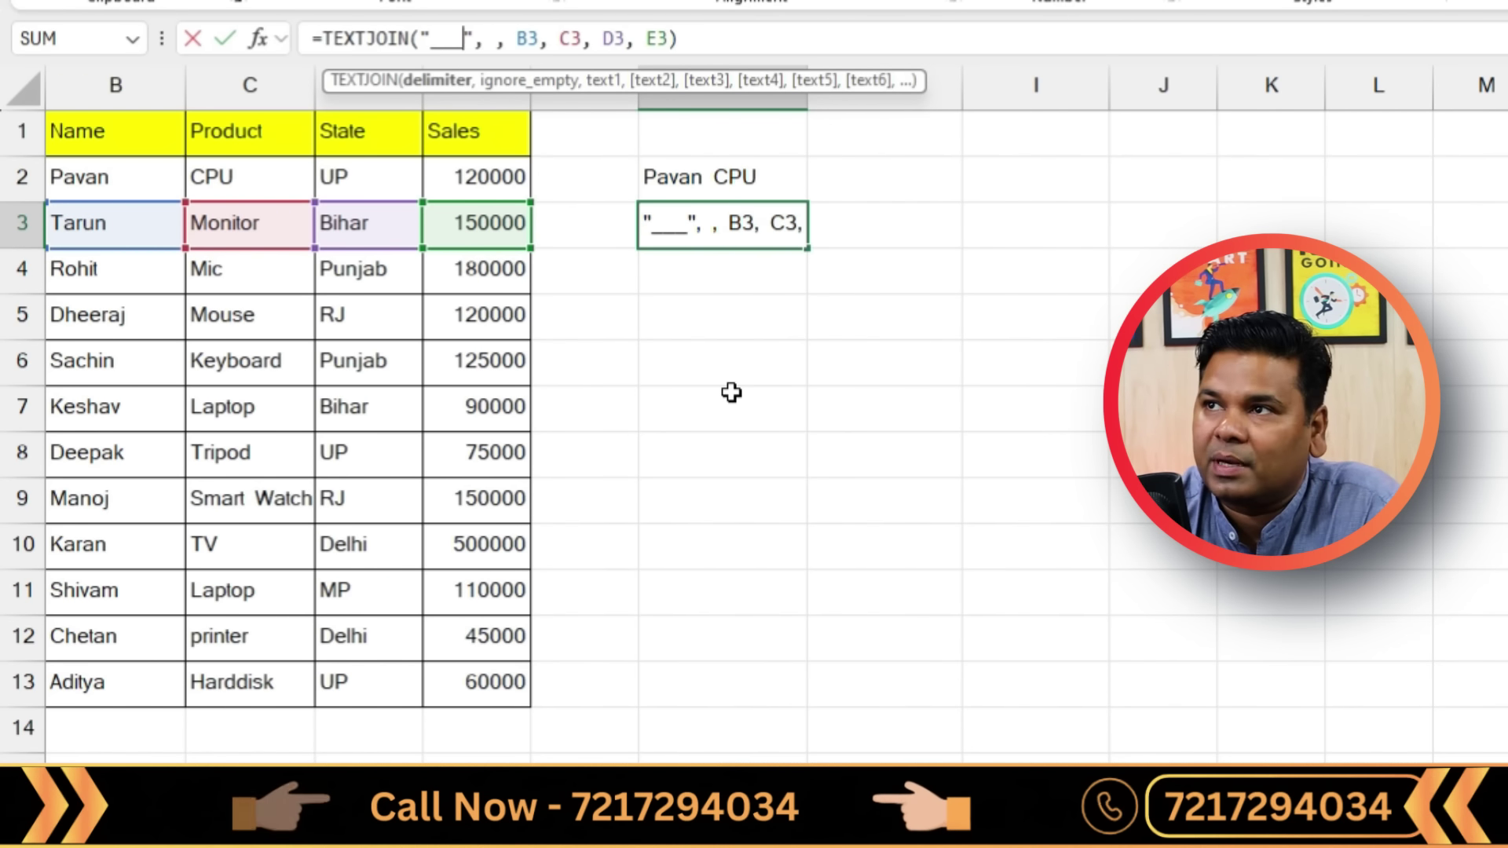
key("Return")
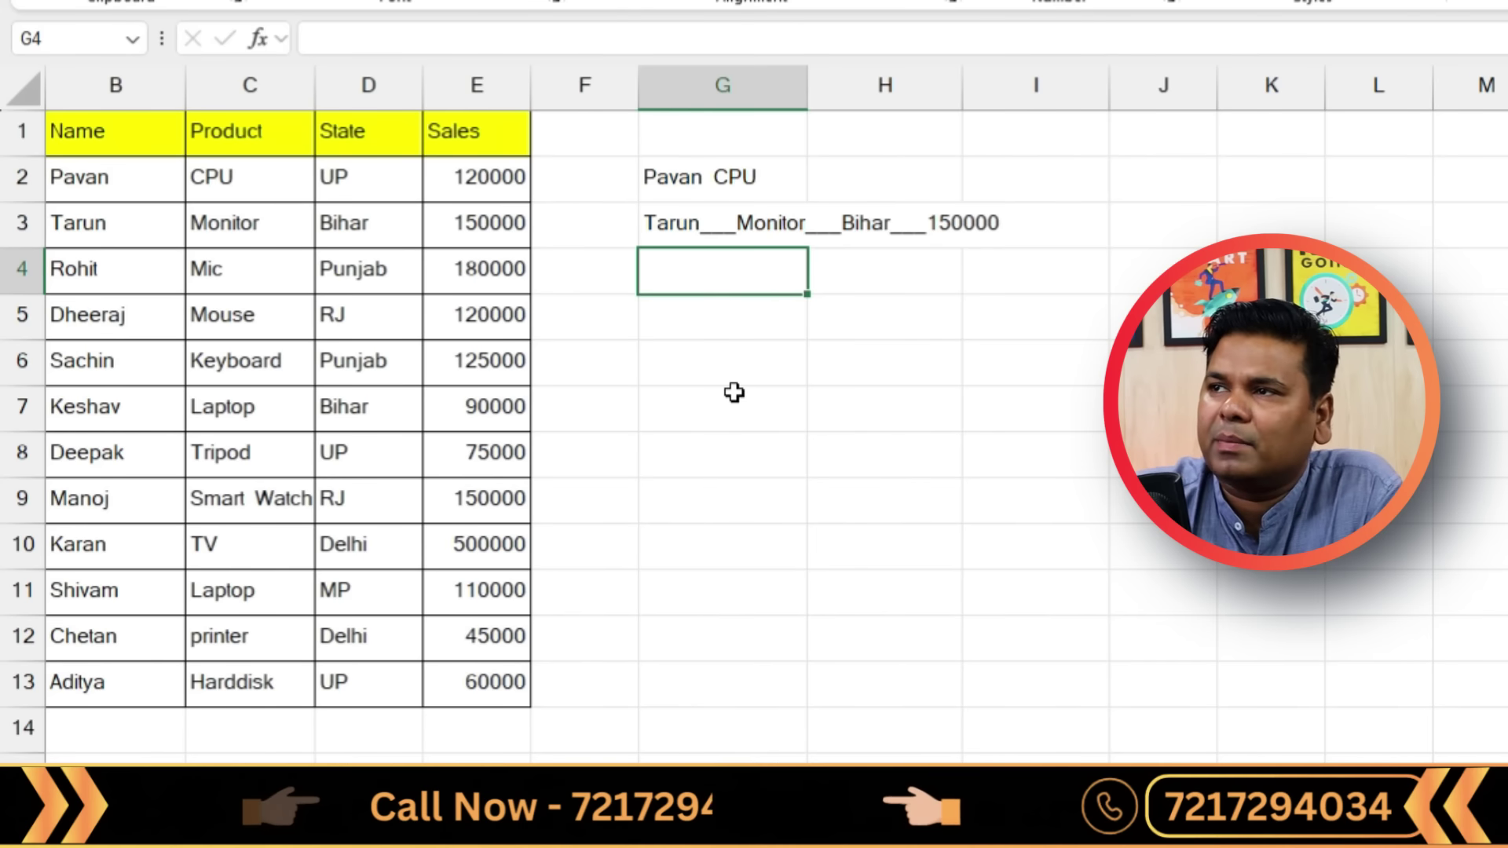
Fill G3's underscore TEXTJOIN formula down through G13 for every row
left_click(681, 196)
left_click(778, 236)
left_click(804, 257)
left_click(802, 236)
left_click_drag(808, 248, 864, 697)
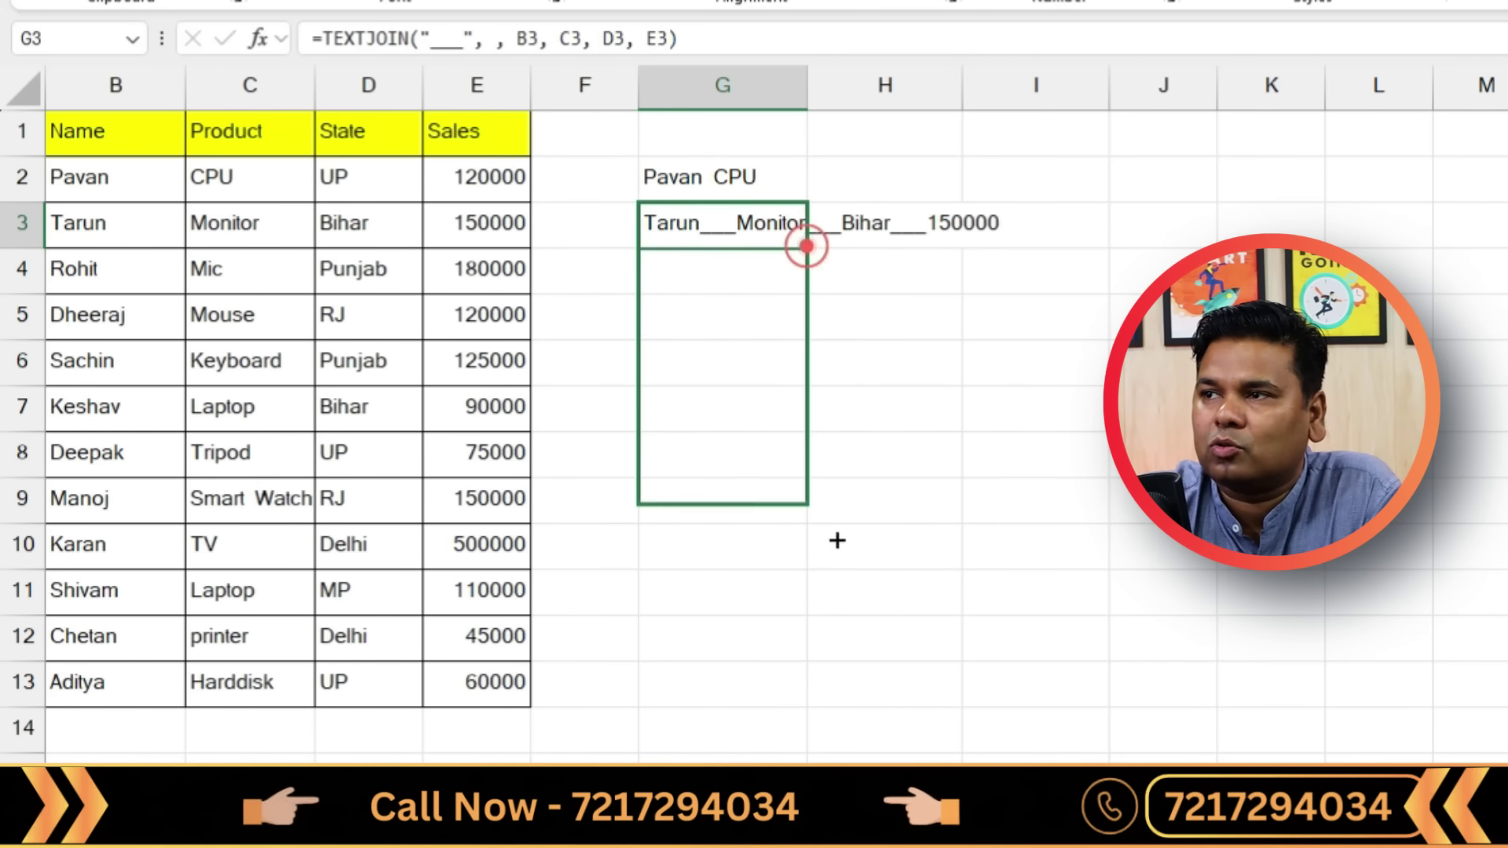
left_click(1158, 544)
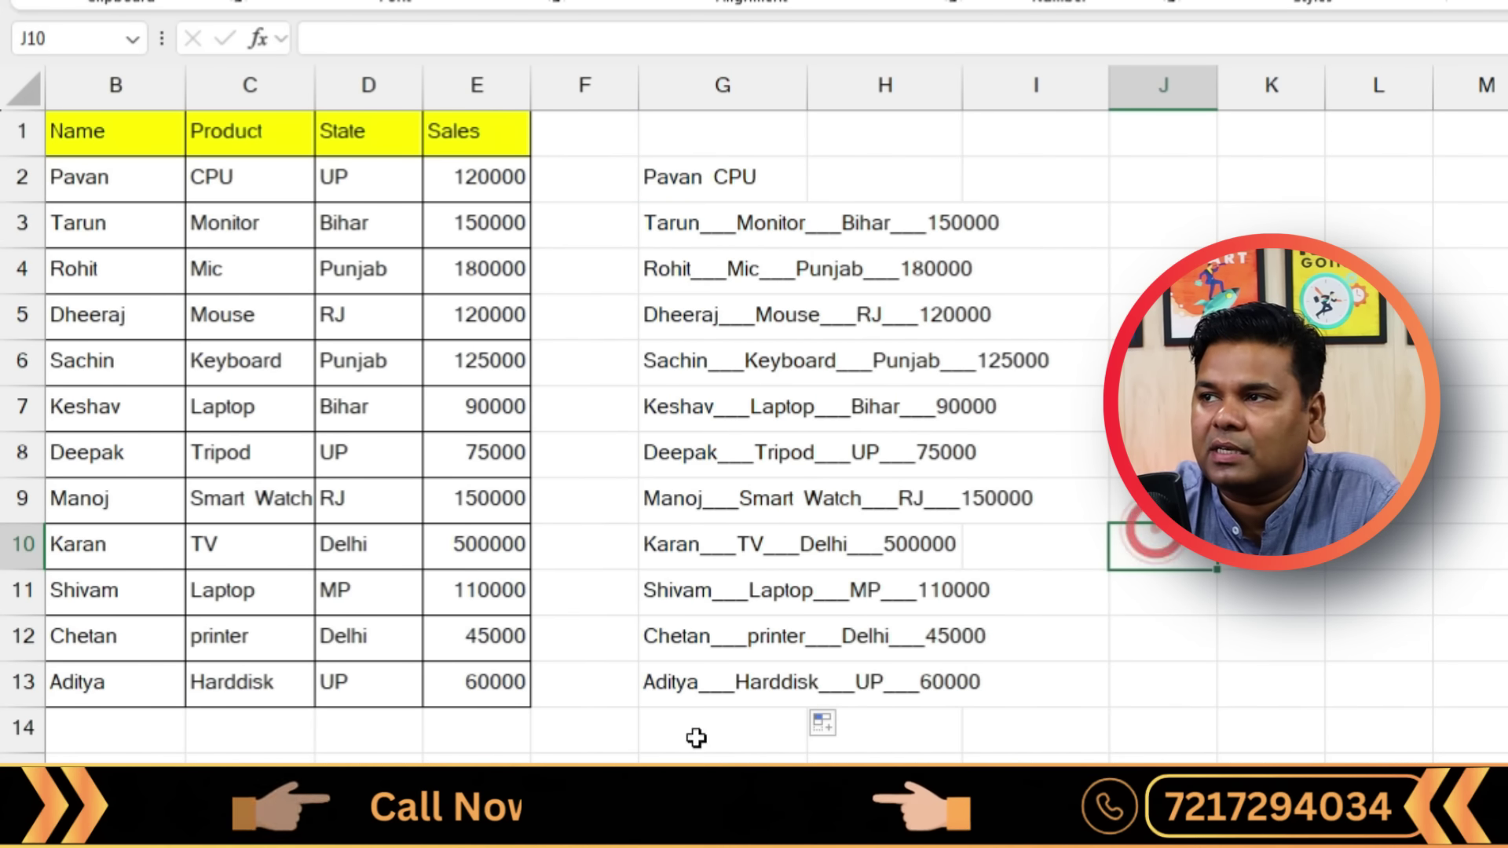